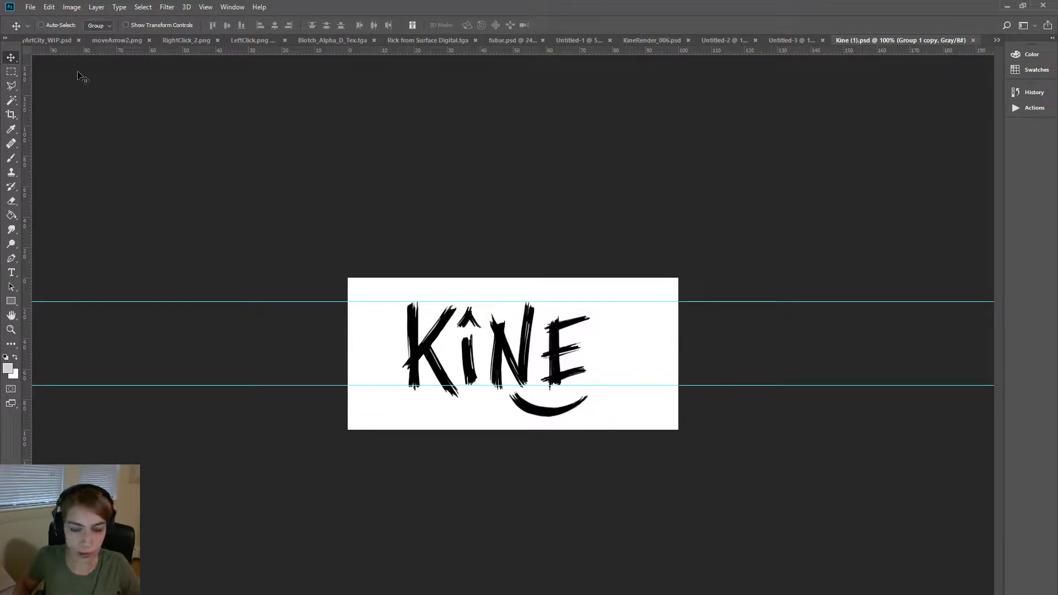
- Show the Layers panel for the KINE lettering document and park it beside the canvas
key(F7)
drag(907, 170, 925, 196)
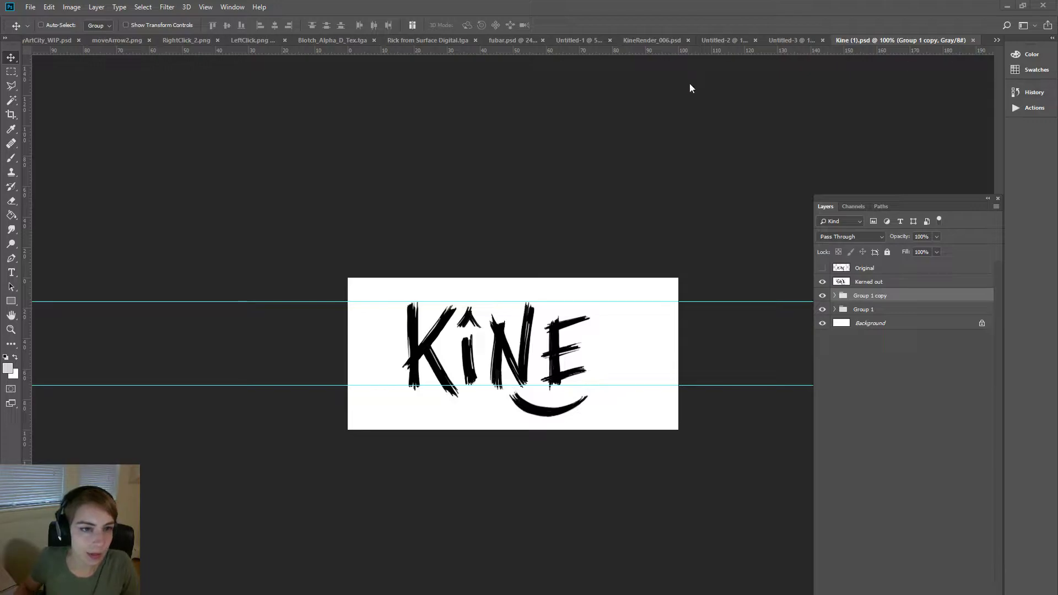
- Save KeyArtCity_WIP.psd and close the moveArrow2 and RightClick_2 images
click(44, 41)
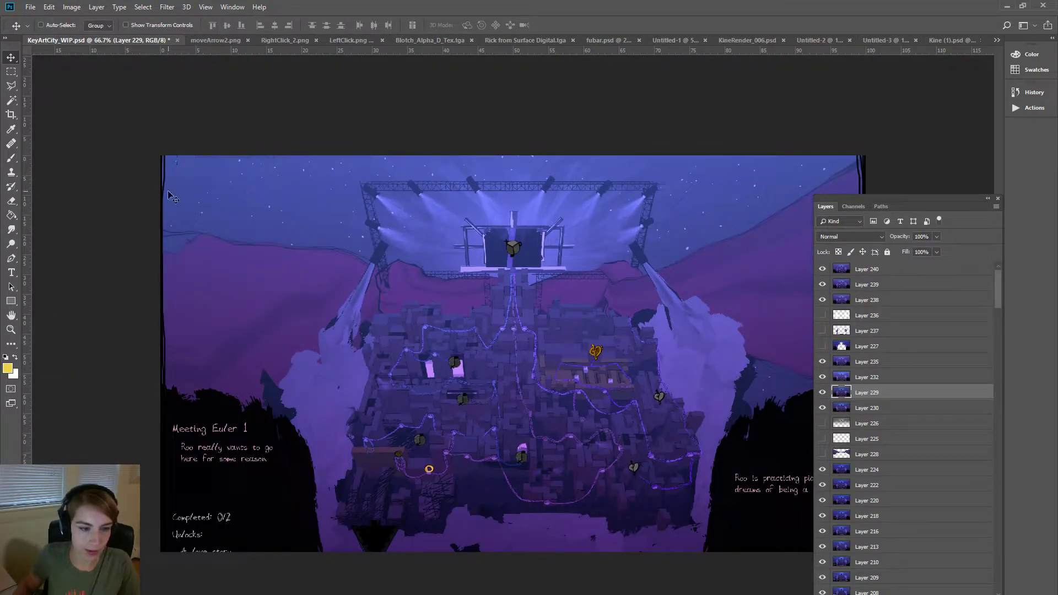
key(ctrl+s)
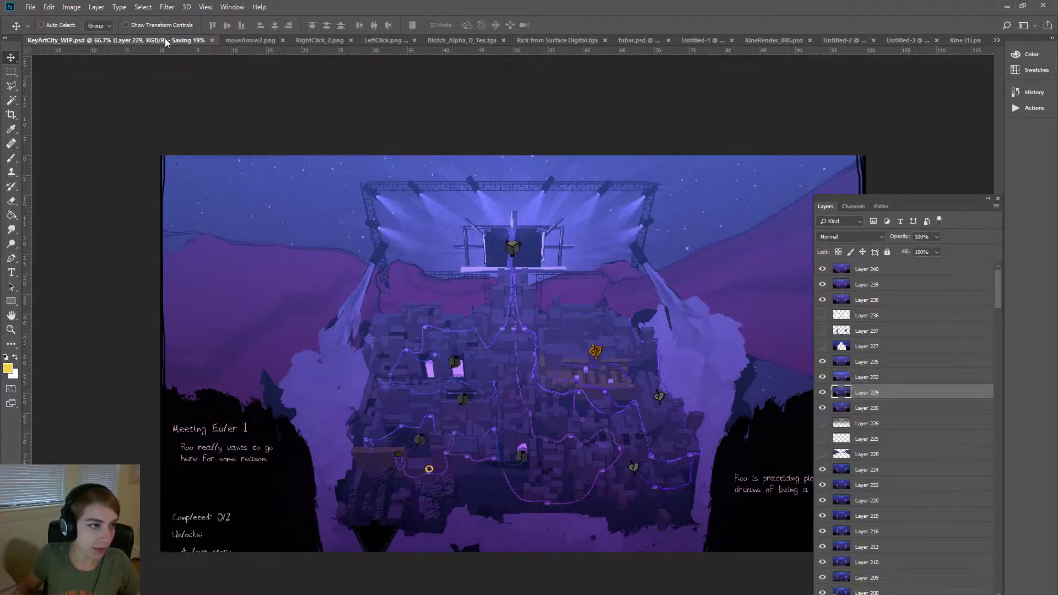
click(239, 41)
click(325, 41)
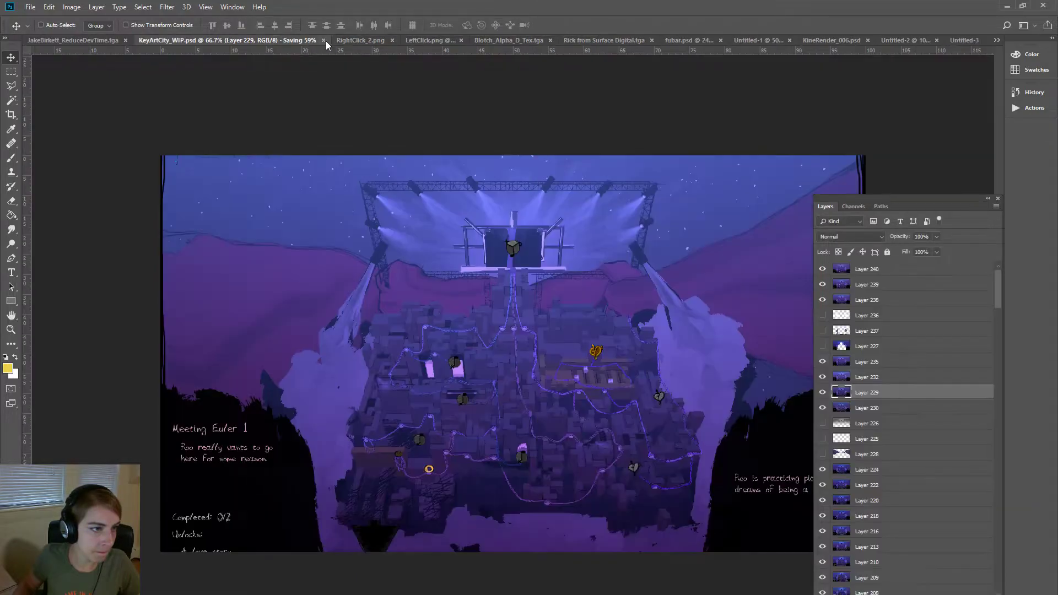
click(371, 43)
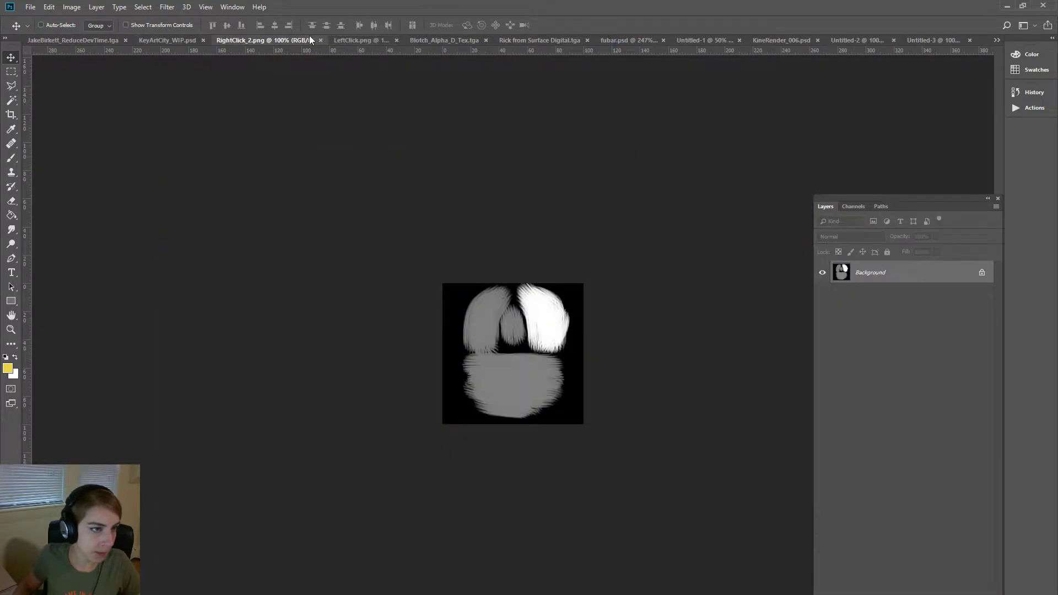
click(321, 40)
- Close LeftClick, Blotch_Alpha_D_Tex, KeyArtCity_WIP and the Rick screenshot without saving, leaving fubar.psd showing
click(357, 42)
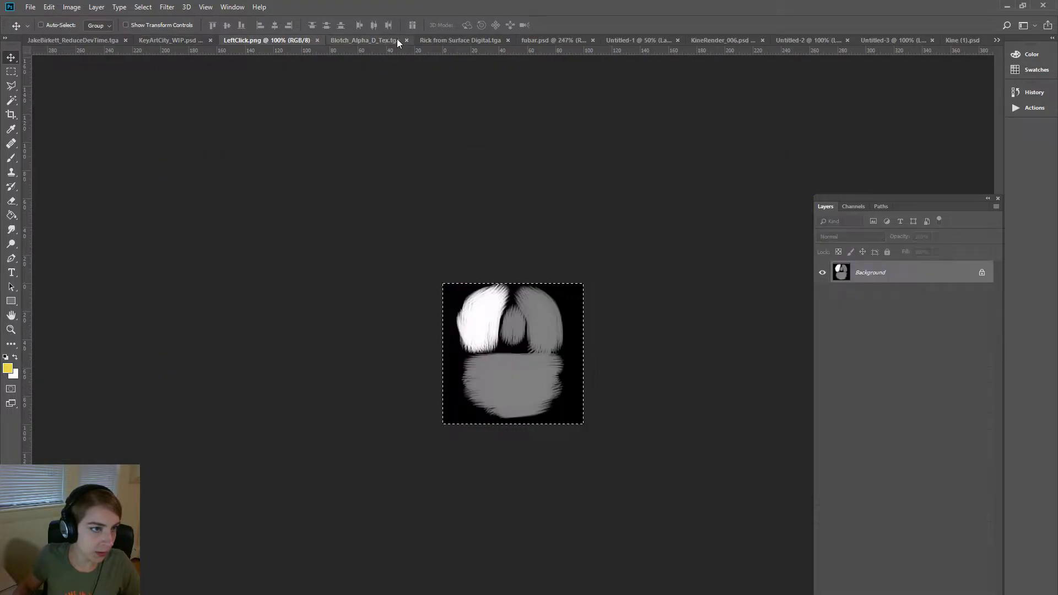
click(397, 39)
click(426, 39)
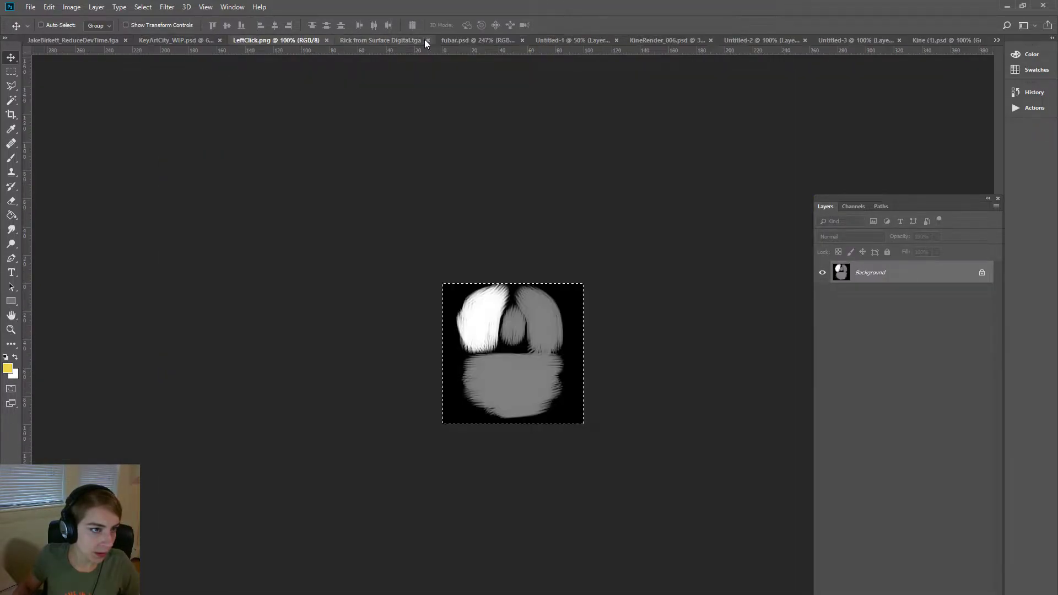
click(325, 39)
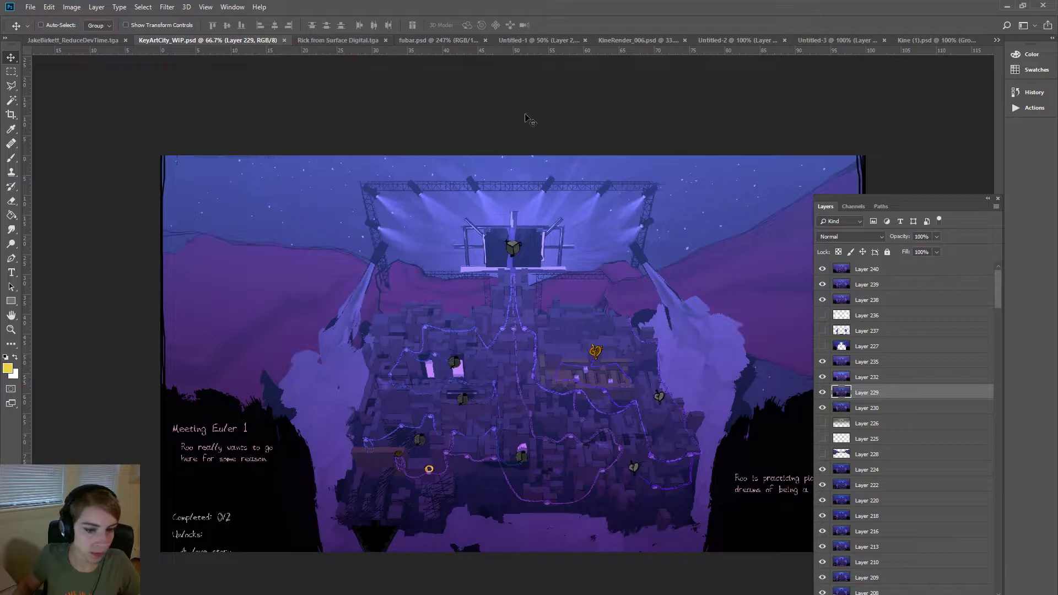
click(284, 40)
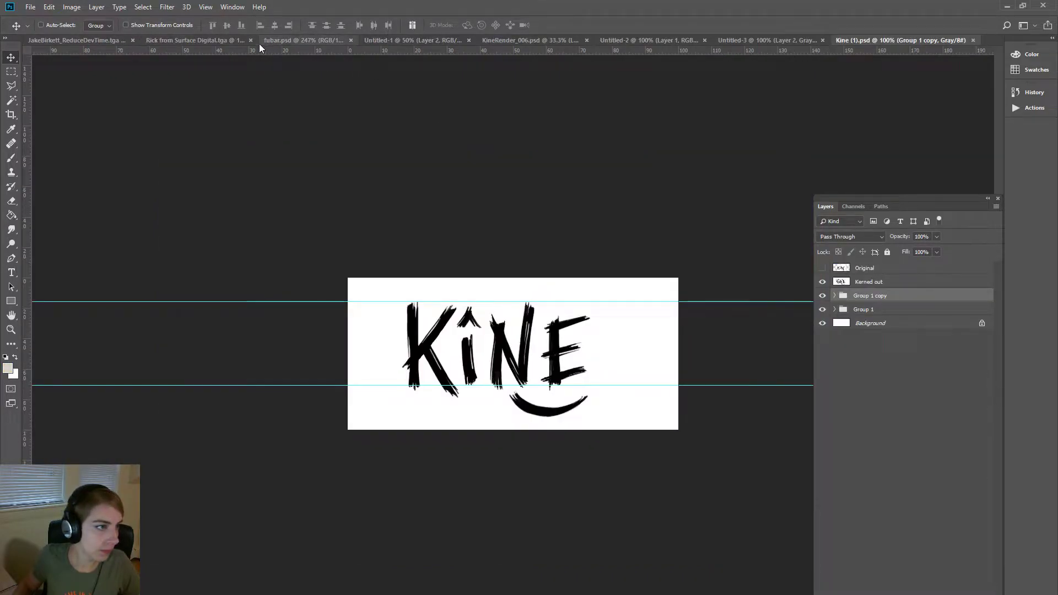
click(207, 43)
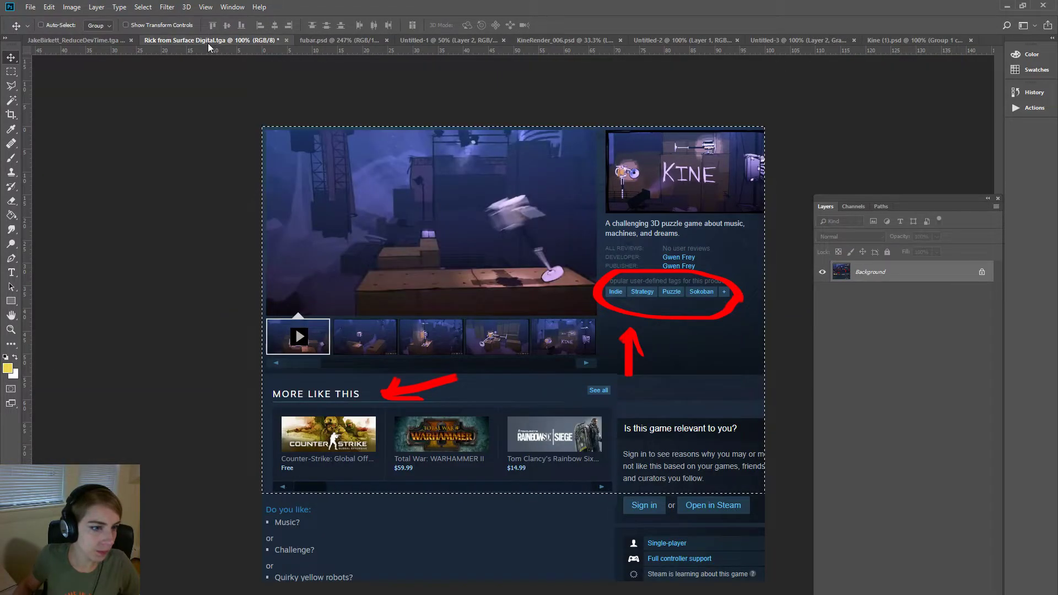
click(286, 41)
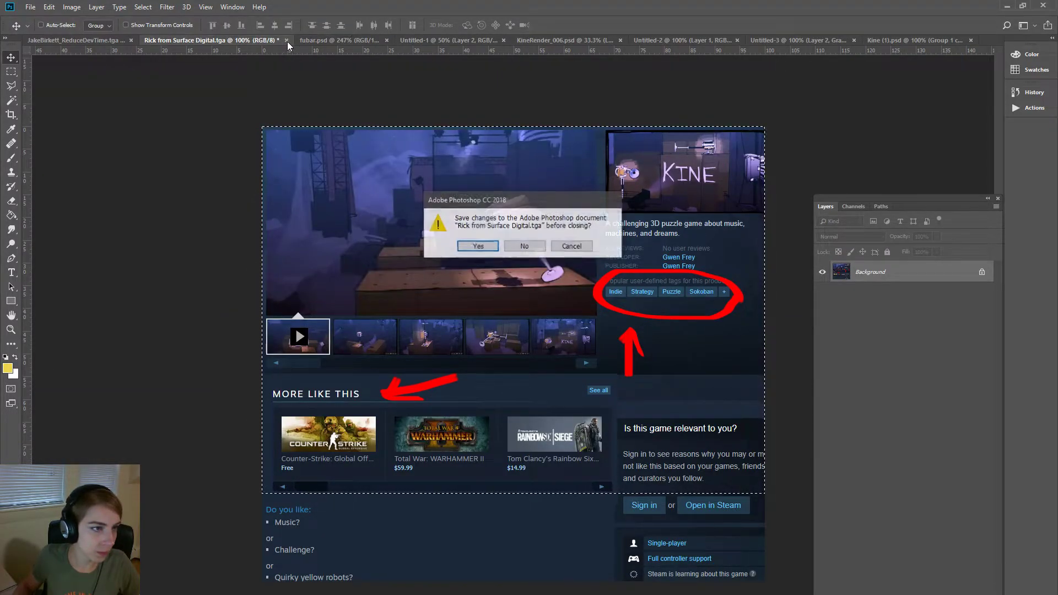
click(541, 247)
click(231, 41)
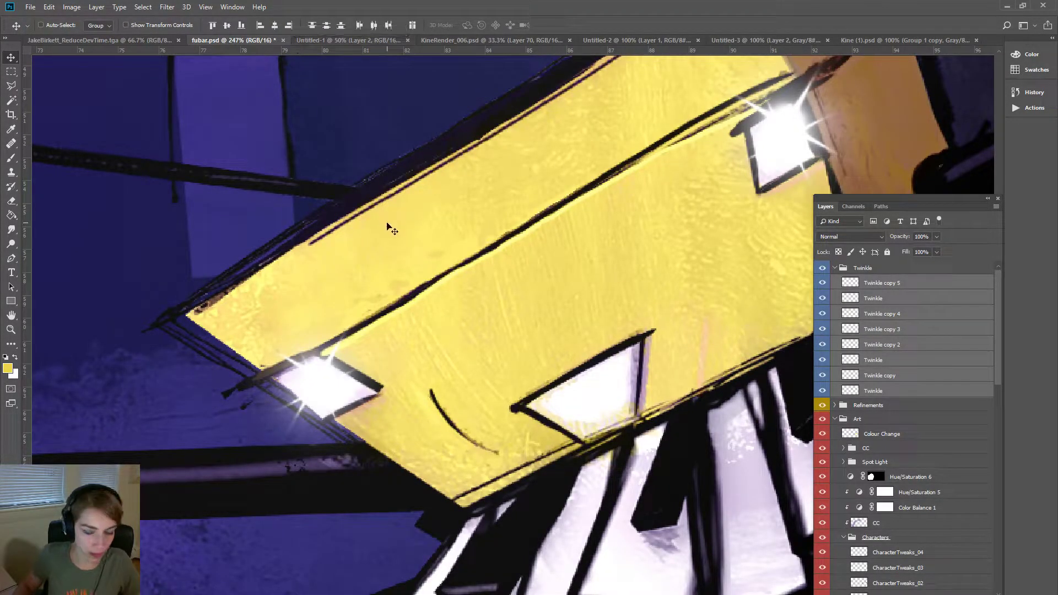
- Zoom out on fubar.psd, then close it without saving
key(ctrl+minus)
scroll(389, 227, right, 10)
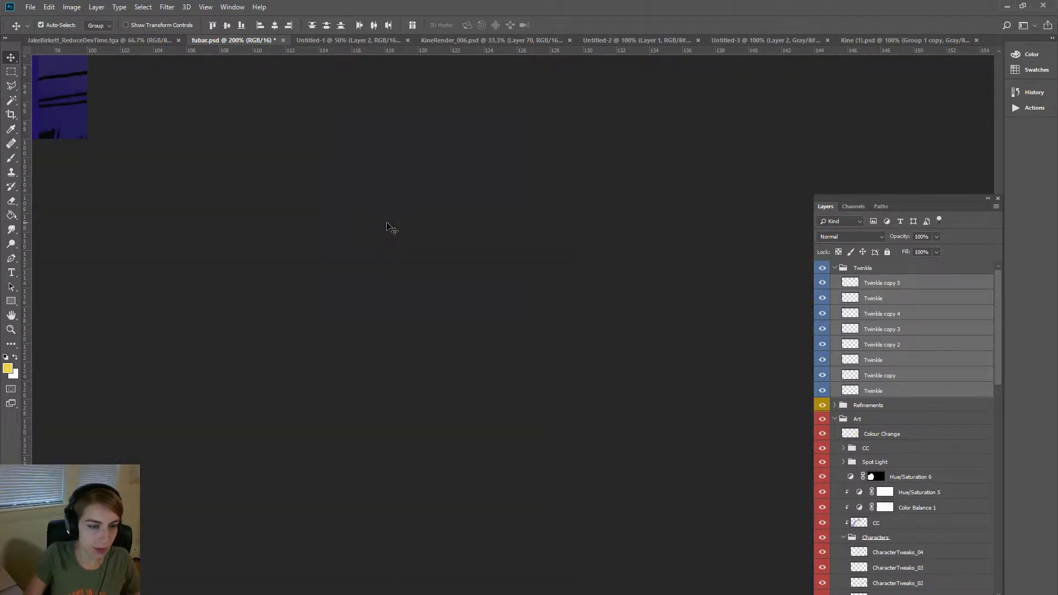
key(ctrl+minus)
key(ctrl+minus)
key(ctrl+minus)
key(ctrl+minus)
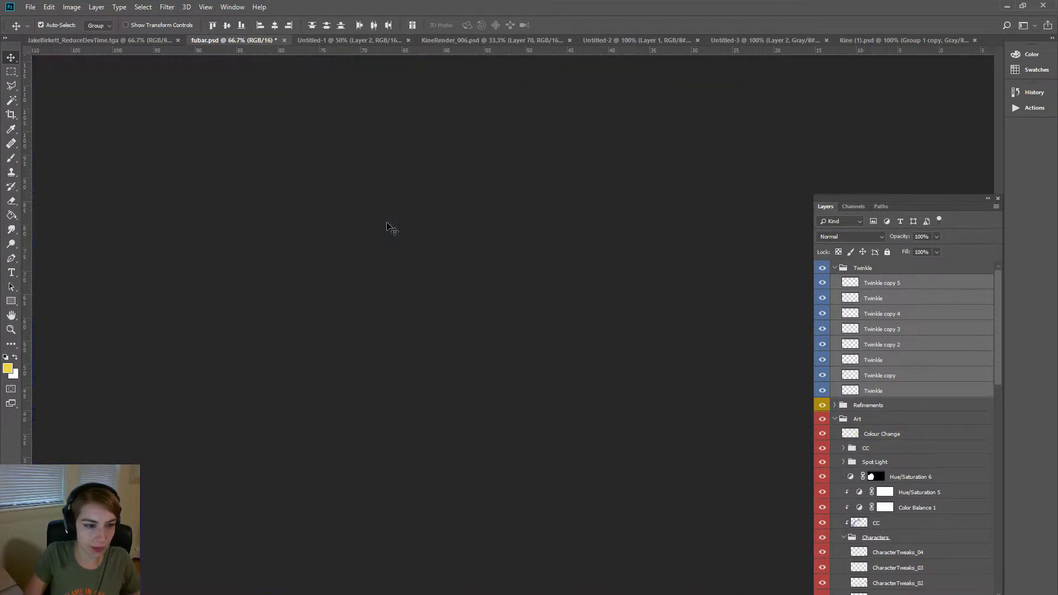
key(ctrl+minus)
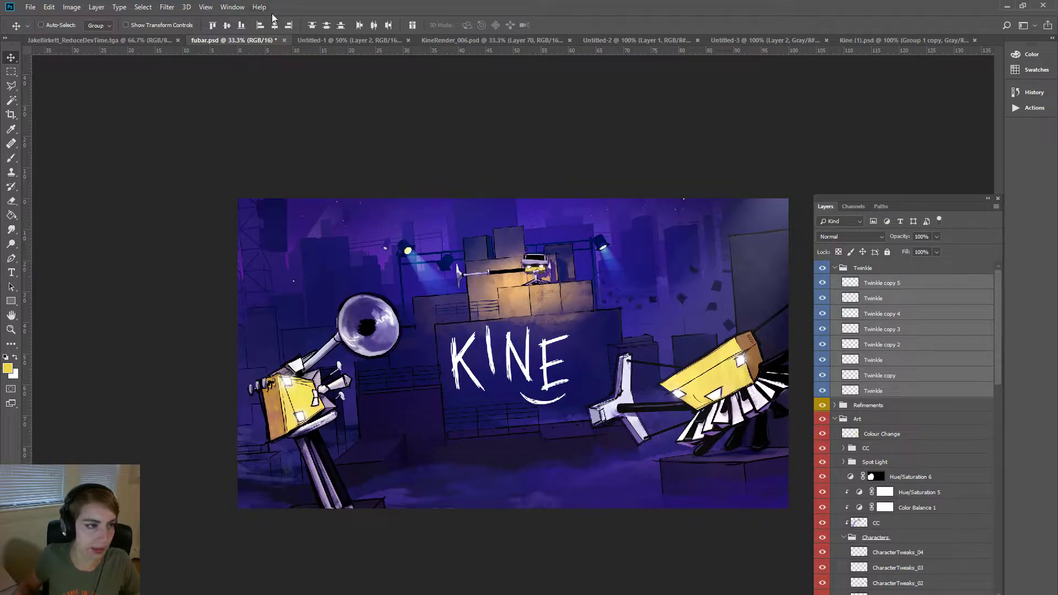
click(284, 42)
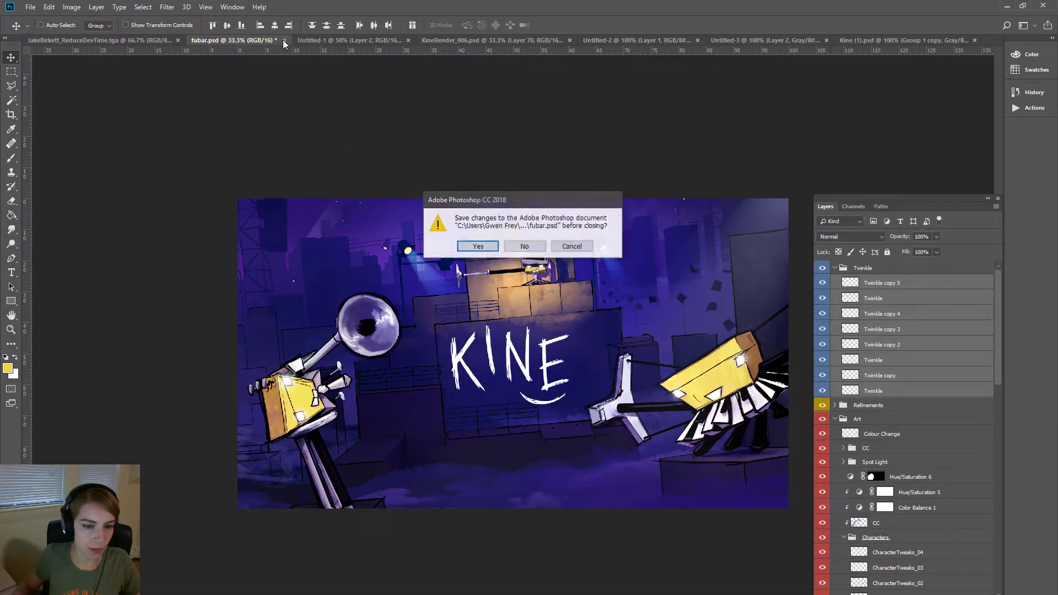
click(525, 246)
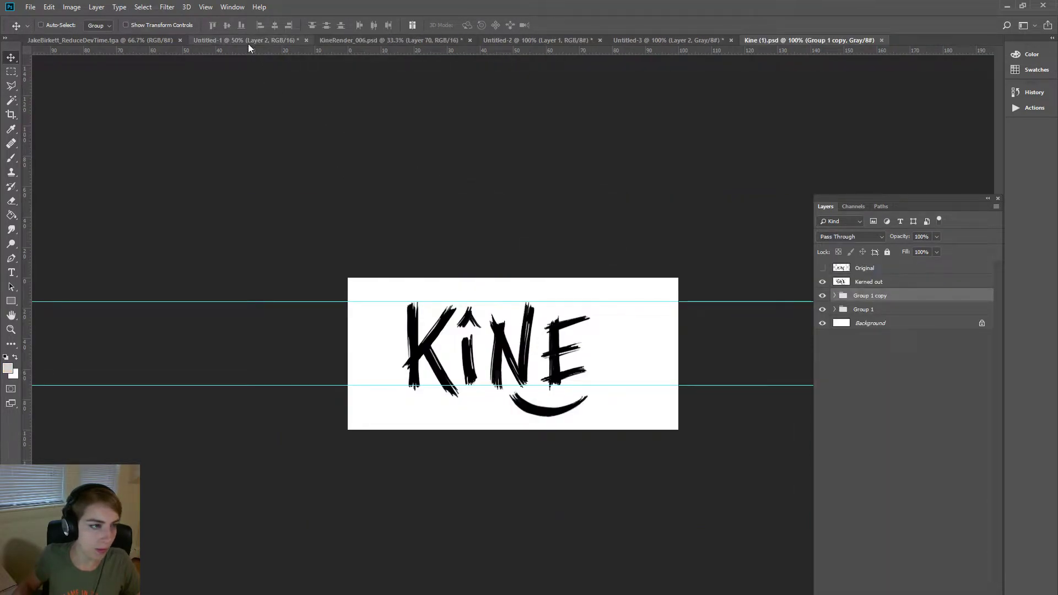
- Close Untitled-1 without saving, then move to KineRender_006 with the Layers panel raised
click(248, 41)
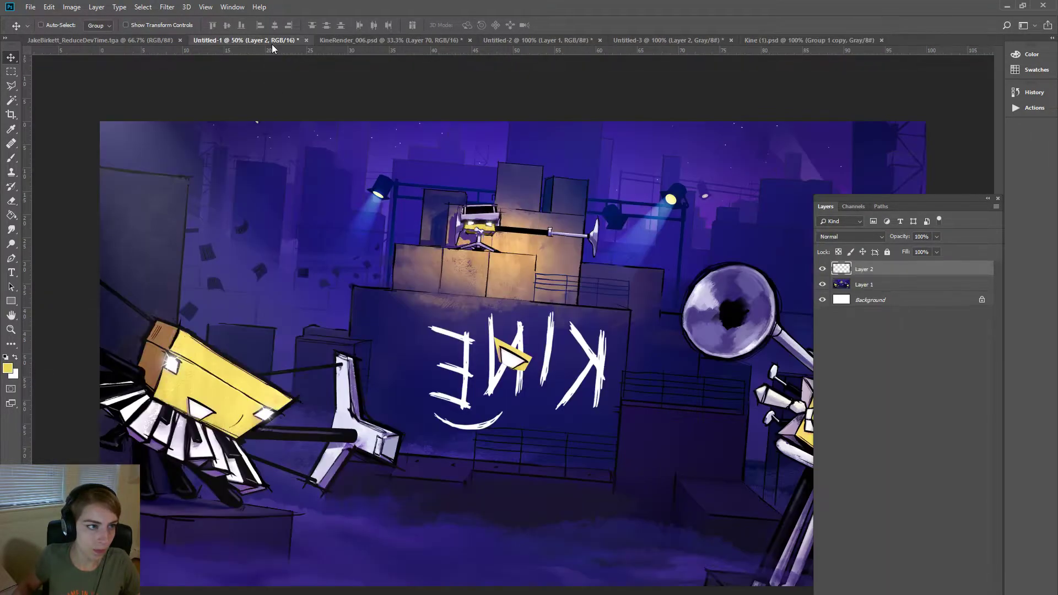
click(306, 40)
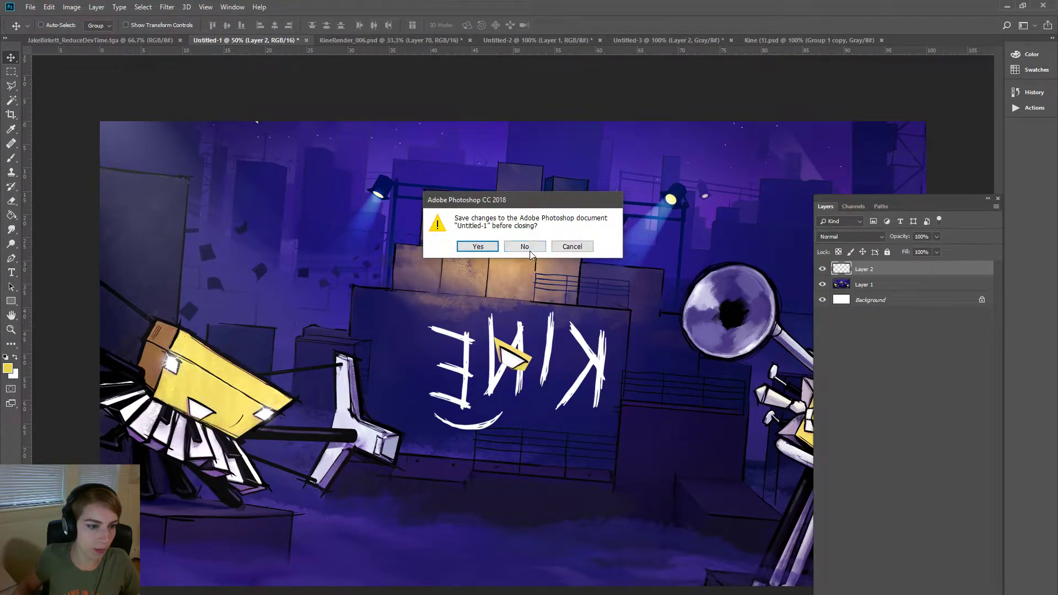
click(530, 250)
click(287, 41)
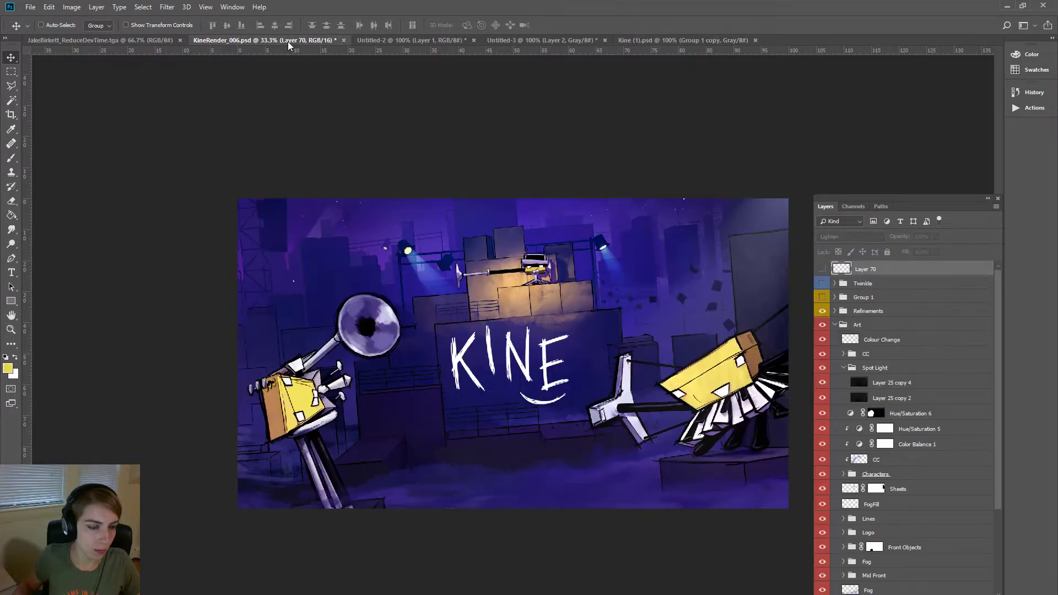
mouse_move(864, 203)
mouse_down()
mouse_move(866, 168)
mouse_move(853, 164)
mouse_up()
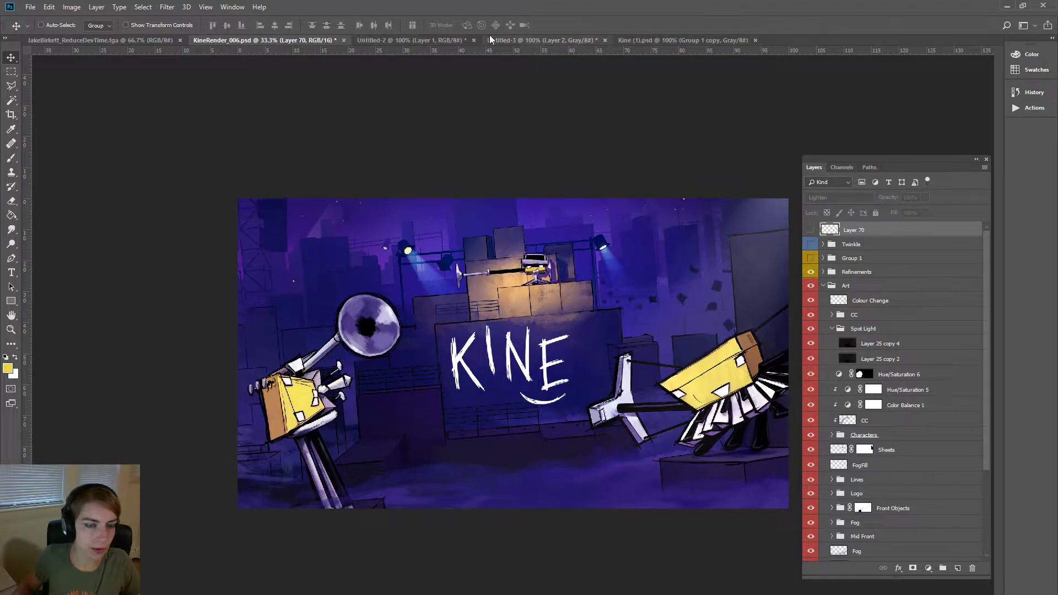
- Compare the Untitled-3 and Kine (1) lettering documents, ending on Kine (1).psd
click(420, 40)
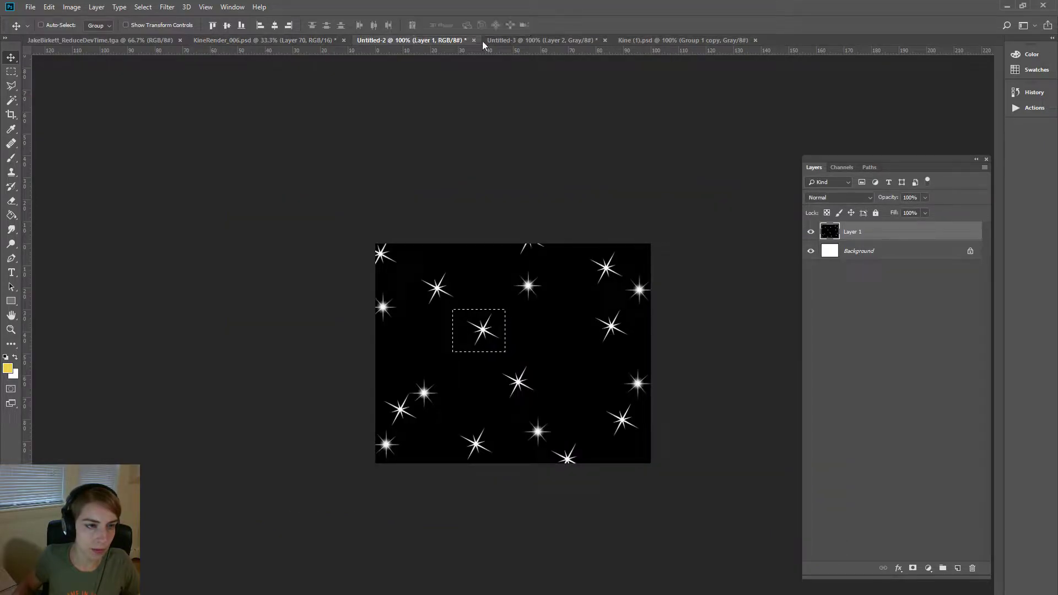
click(567, 40)
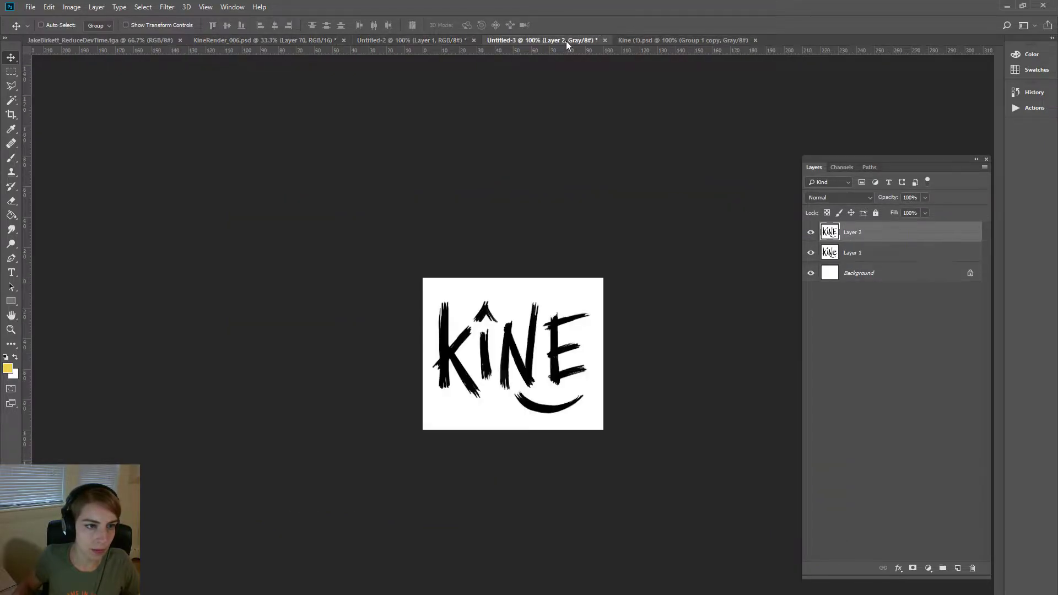
click(650, 39)
click(598, 40)
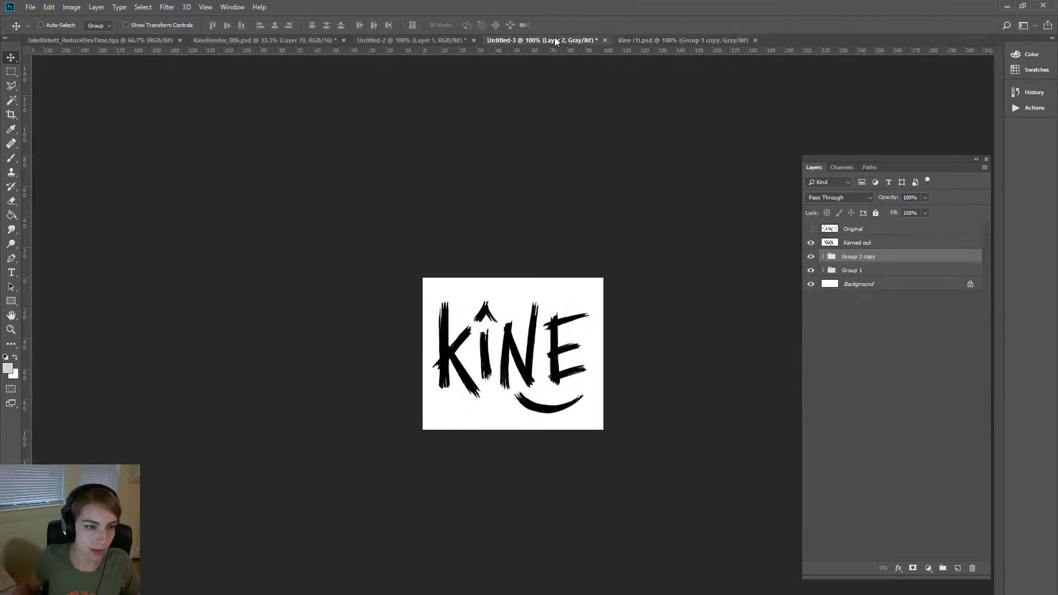
click(702, 41)
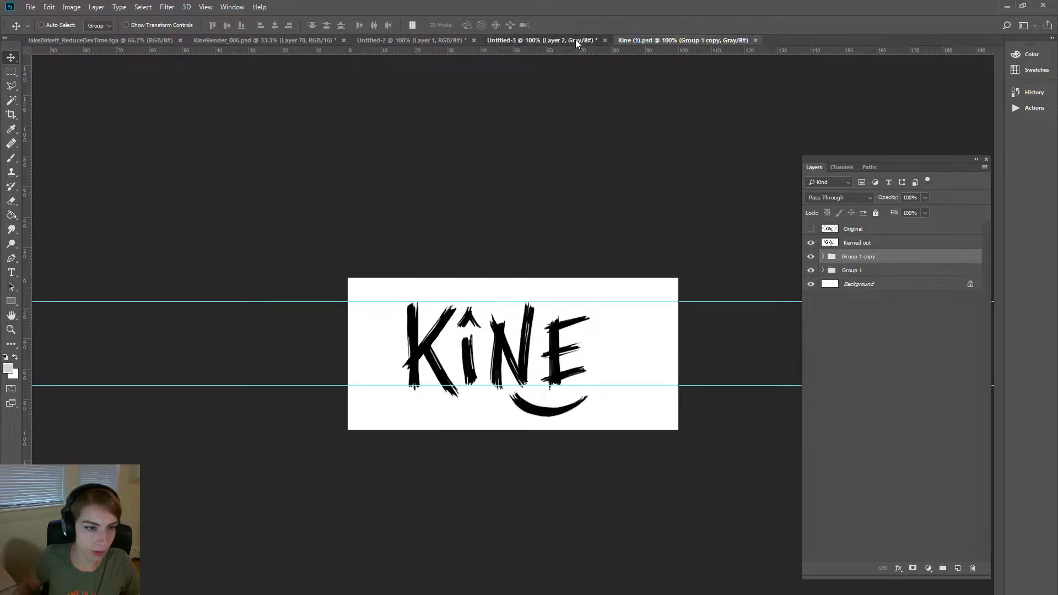
click(578, 39)
click(677, 41)
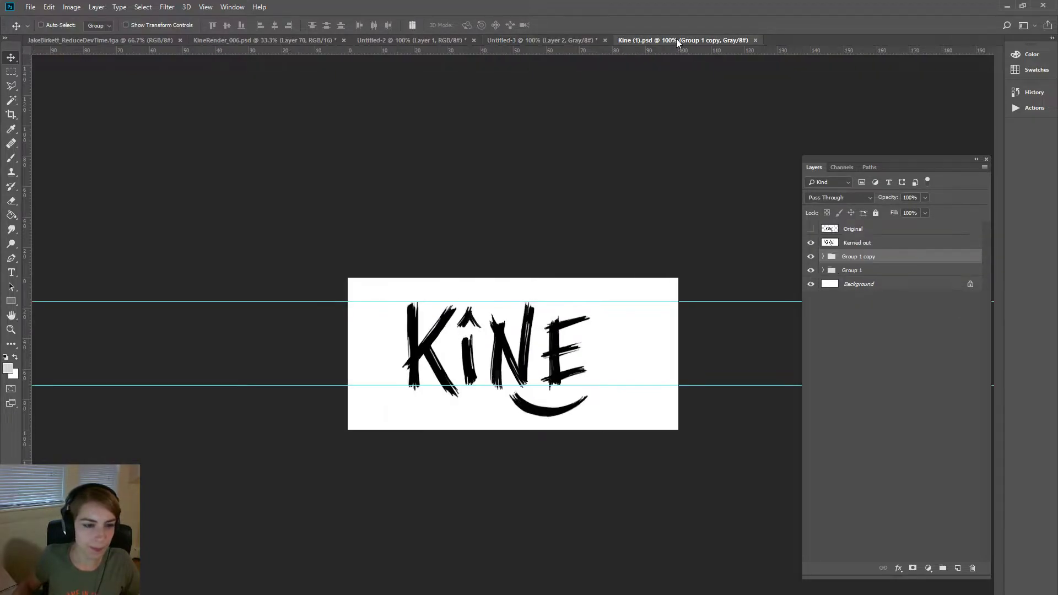
click(570, 40)
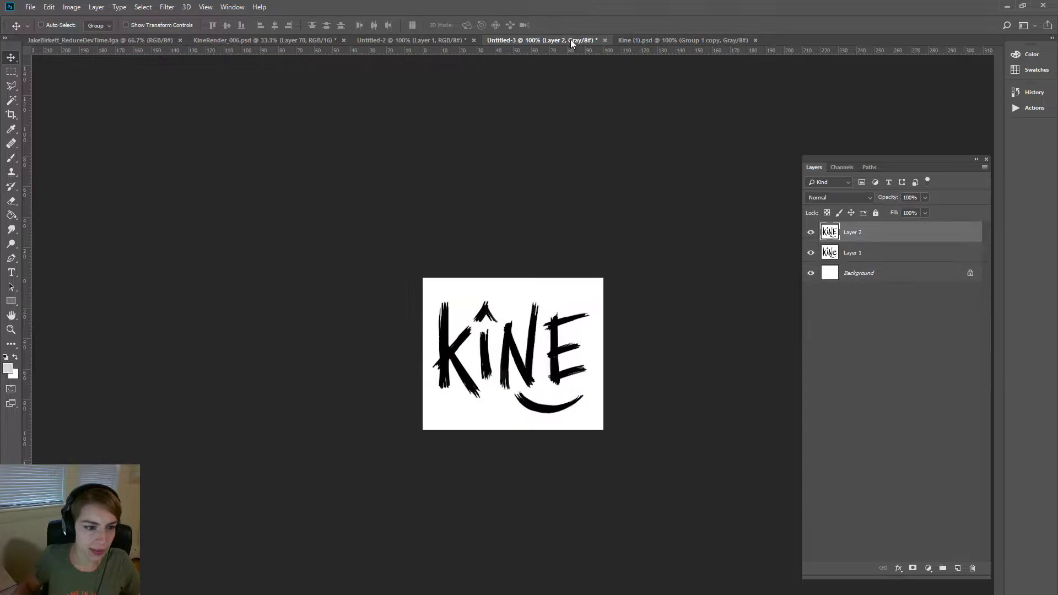
click(719, 39)
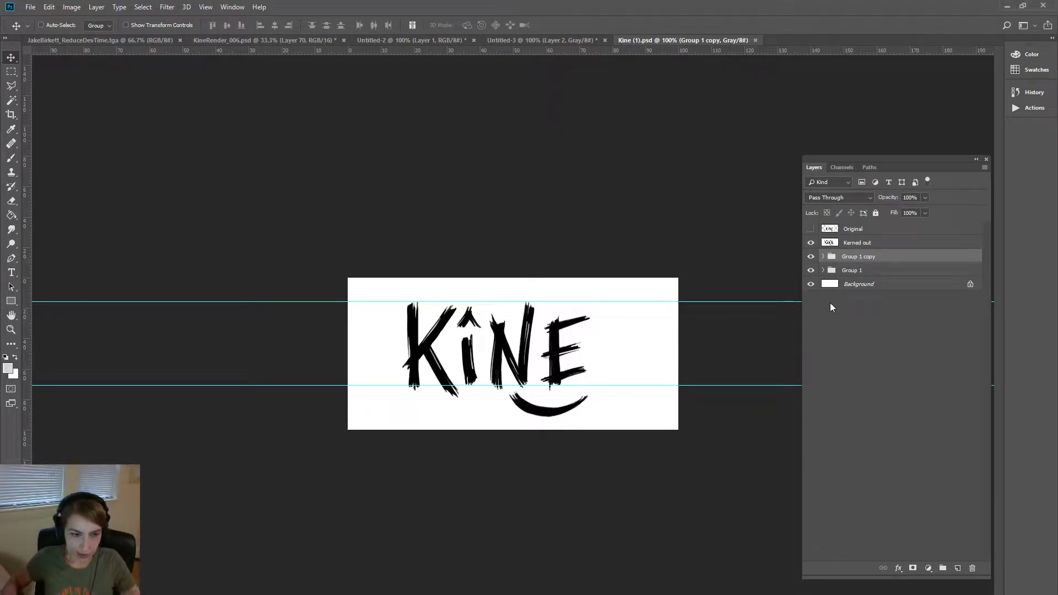
- Toggle the Kerned out and Group 1 lettering, inspecting Group 1's Layer 3 and Layer 4
click(810, 254)
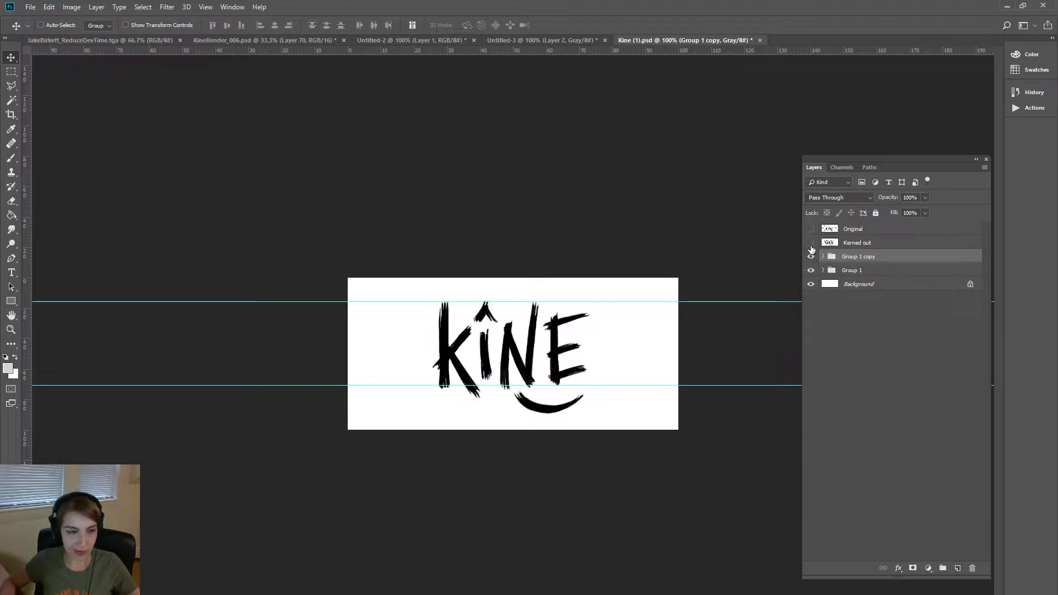
click(810, 252)
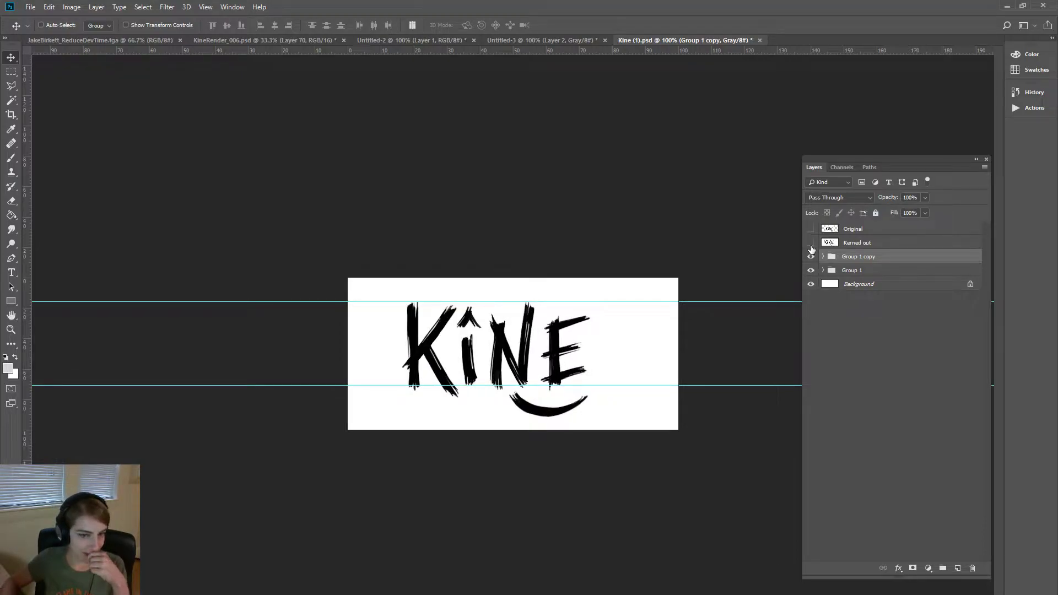
click(811, 243)
click(823, 256)
click(811, 256)
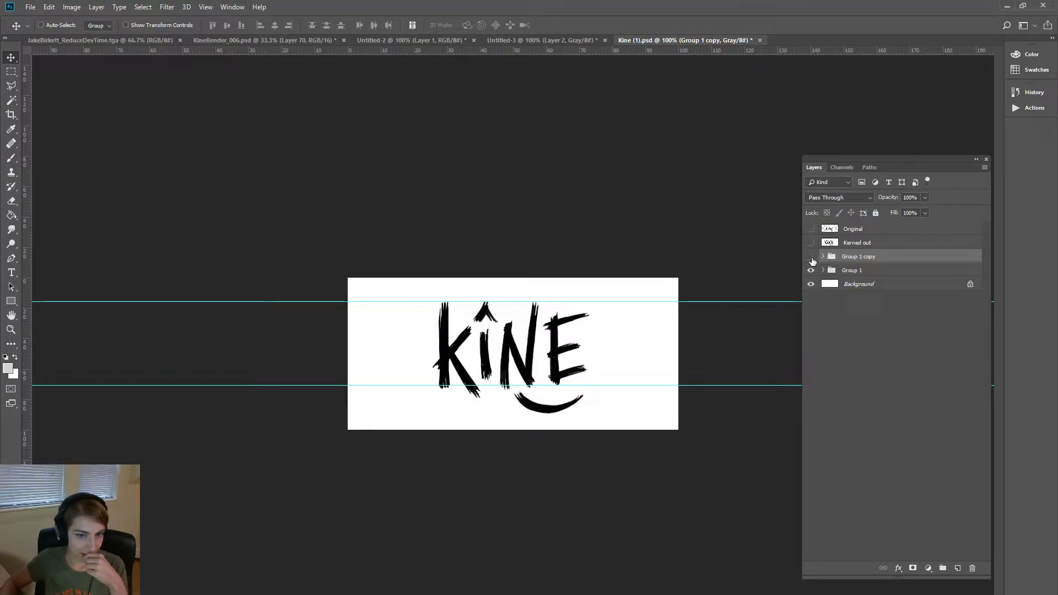
click(823, 271)
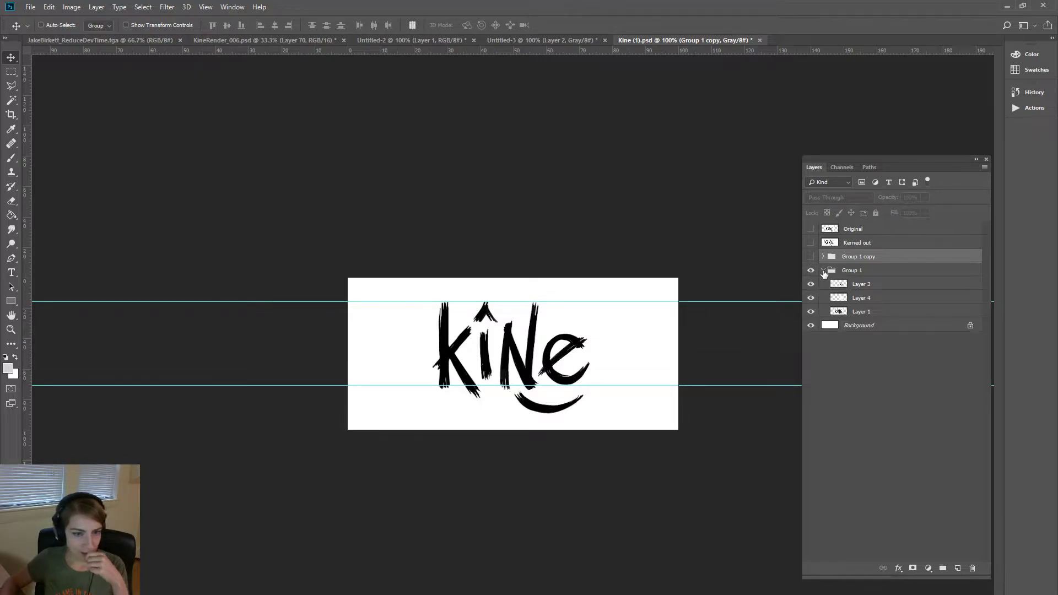
drag(811, 283, 814, 301)
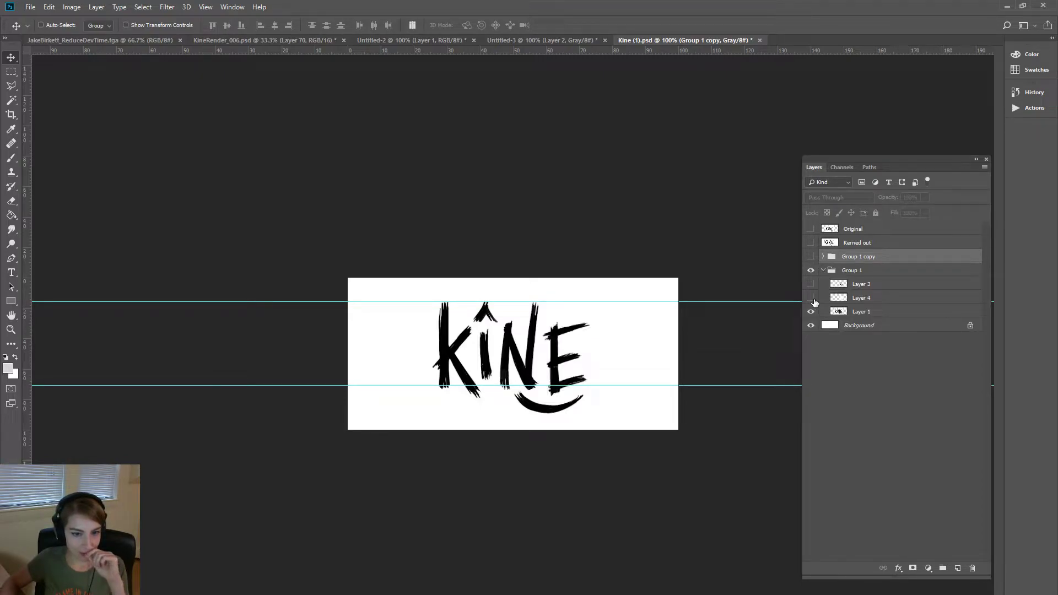
click(813, 299)
click(811, 285)
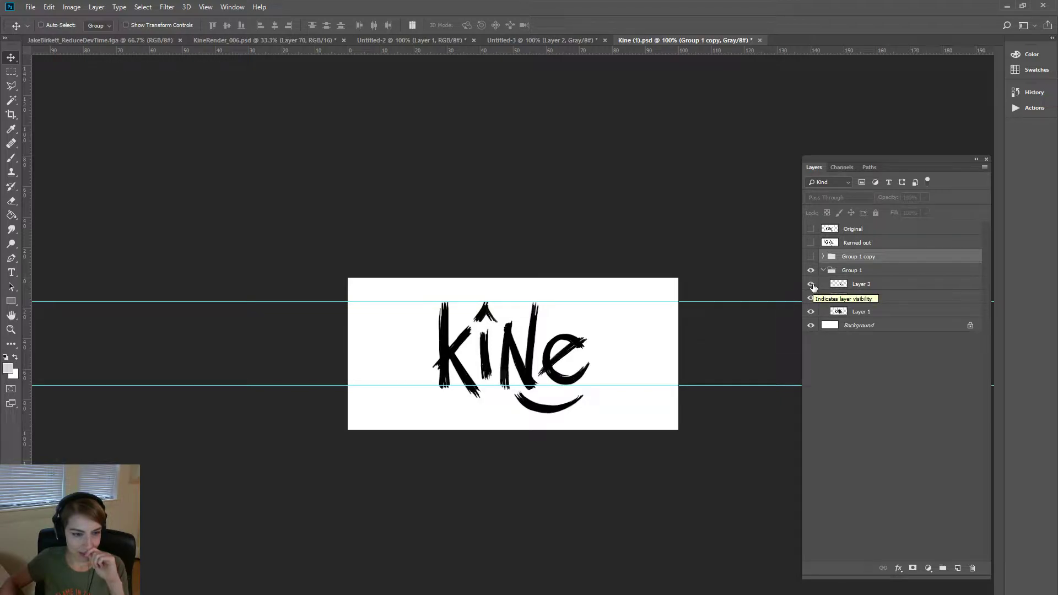
- Hide the Group 1 copy and compare Original with Kerned out, keeping Kerned out visible
click(811, 270)
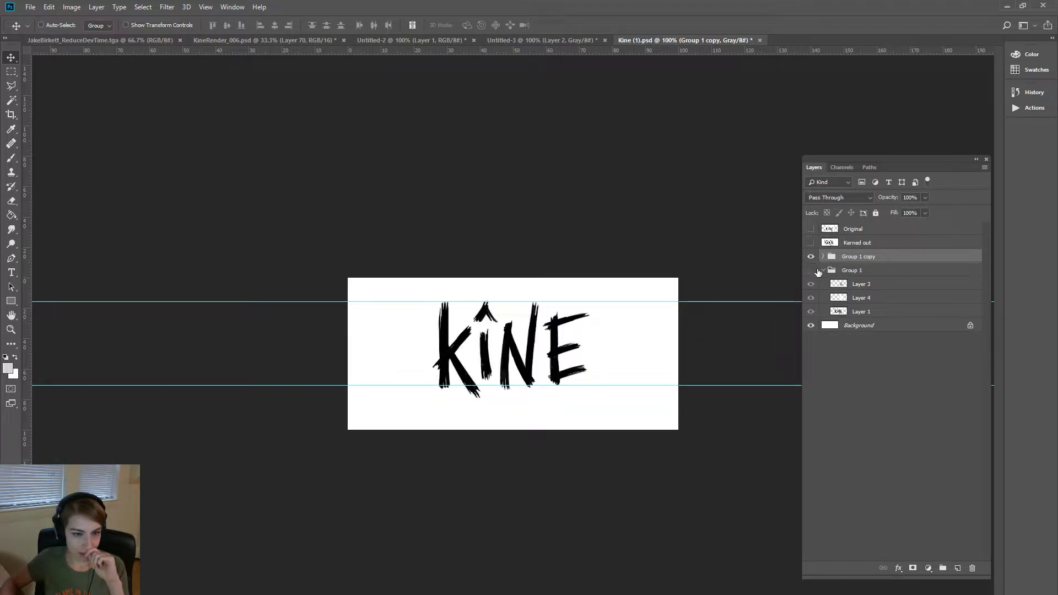
click(822, 270)
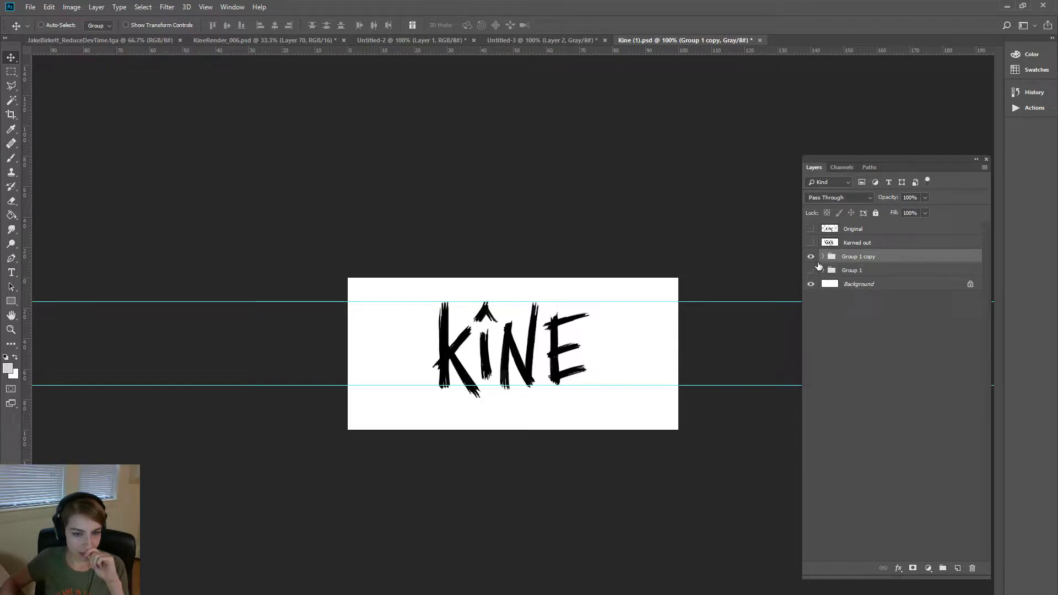
click(810, 256)
click(811, 243)
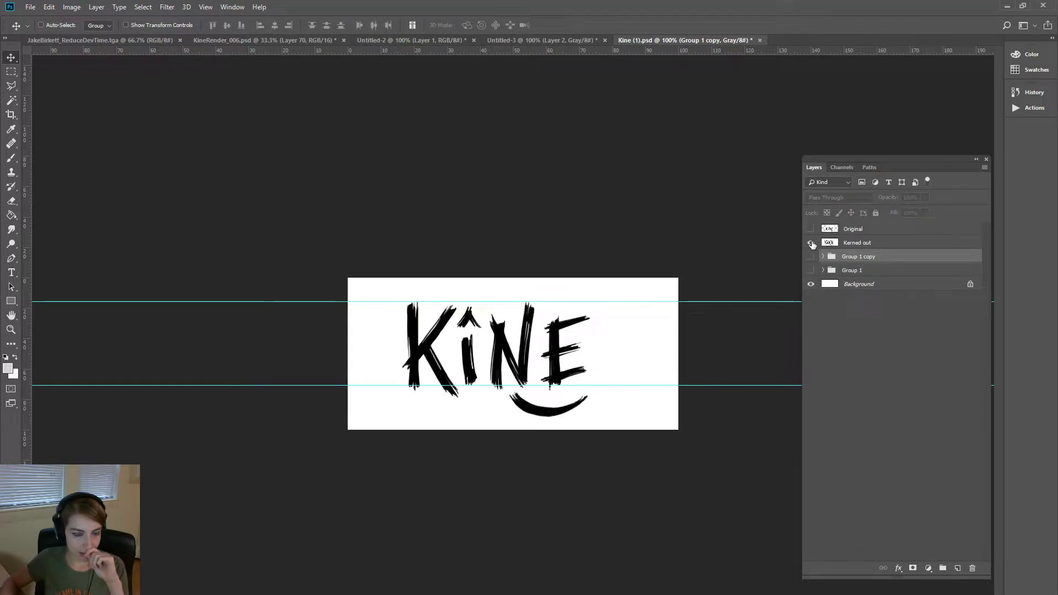
click(811, 243)
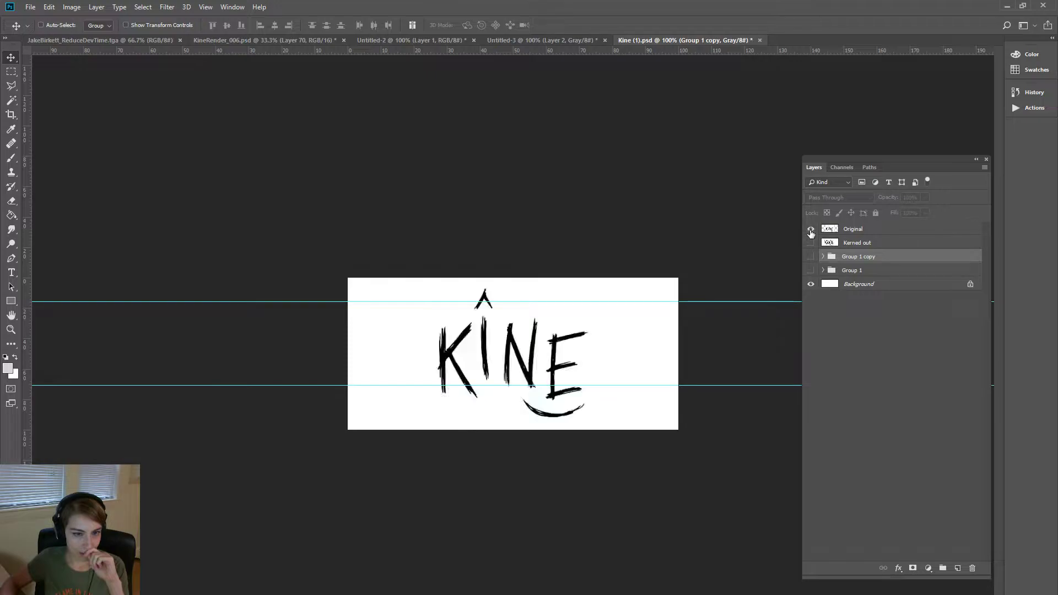
click(810, 228)
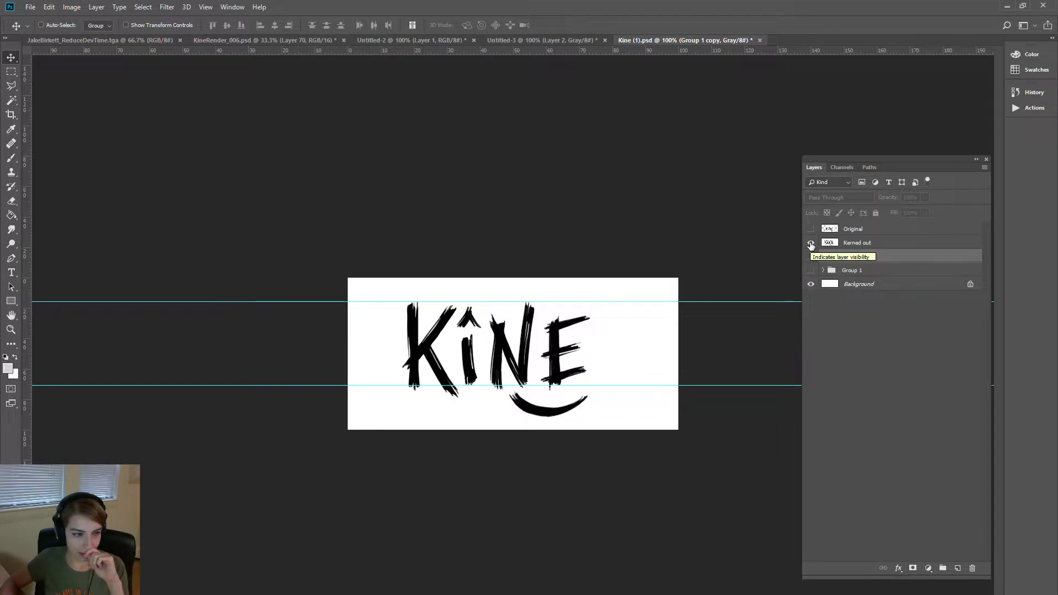
- Select the entire Kerned out lettering canvas with Ctrl+A
click(11, 72)
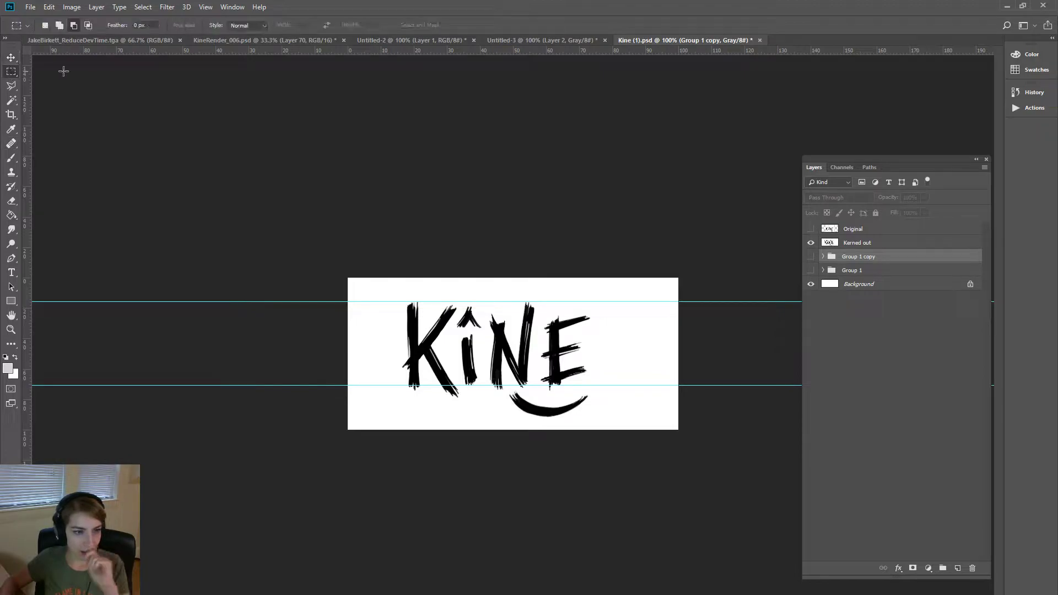
key(v)
key(ctrl+a)
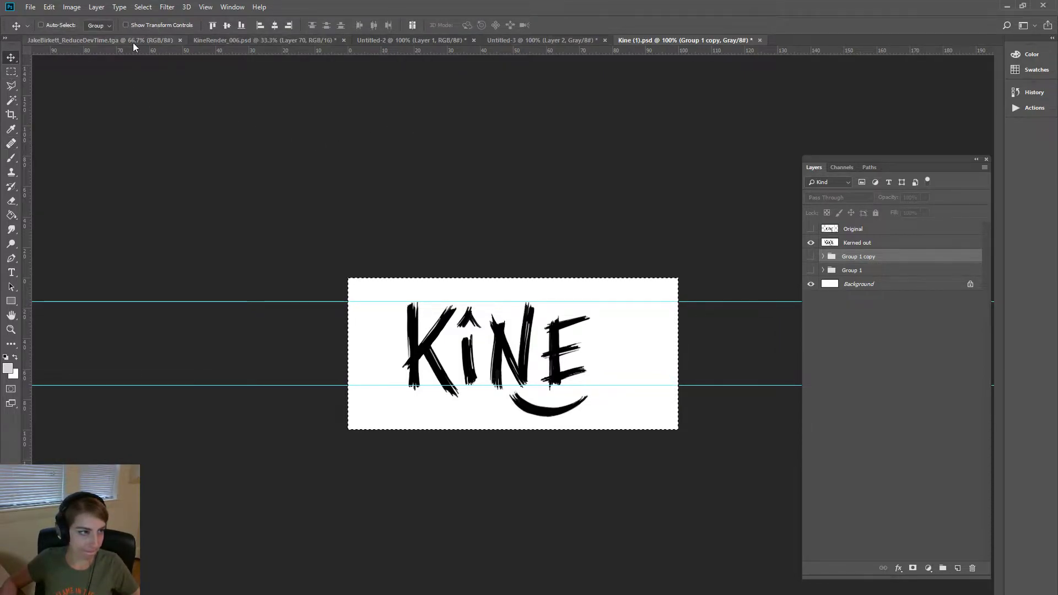
- In KineRender_006, expand the Logo group and hide the Logo_Sketchy layer
click(244, 42)
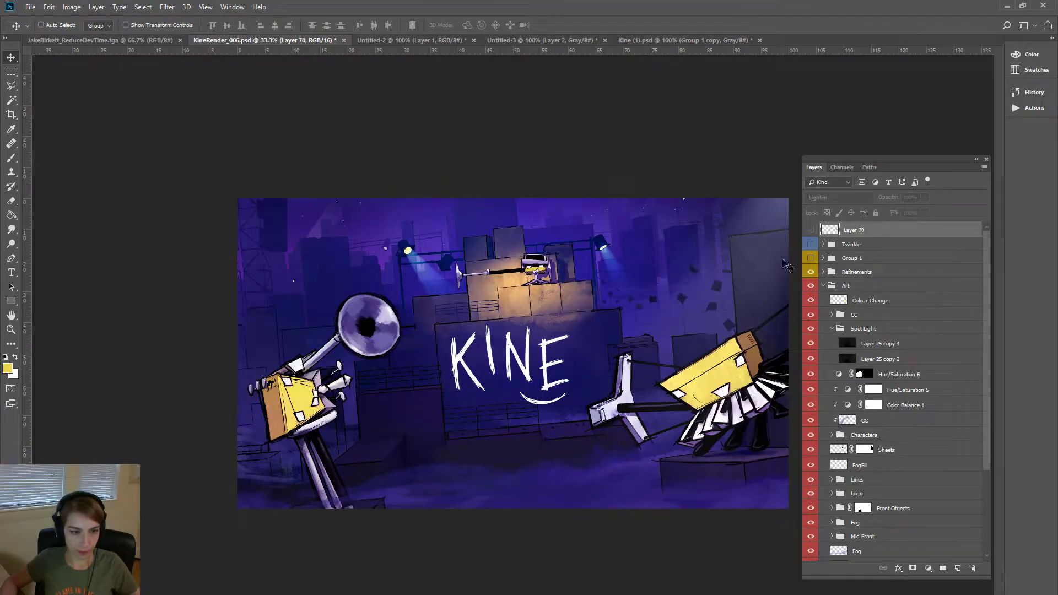
click(949, 406)
click(832, 329)
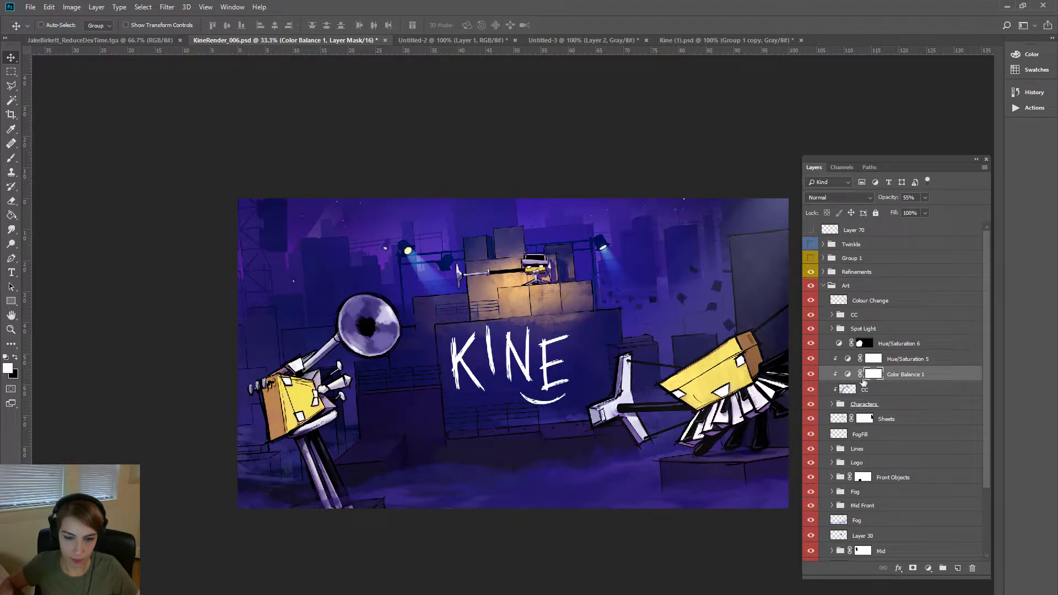
scroll(884, 461, down, 1)
click(833, 447)
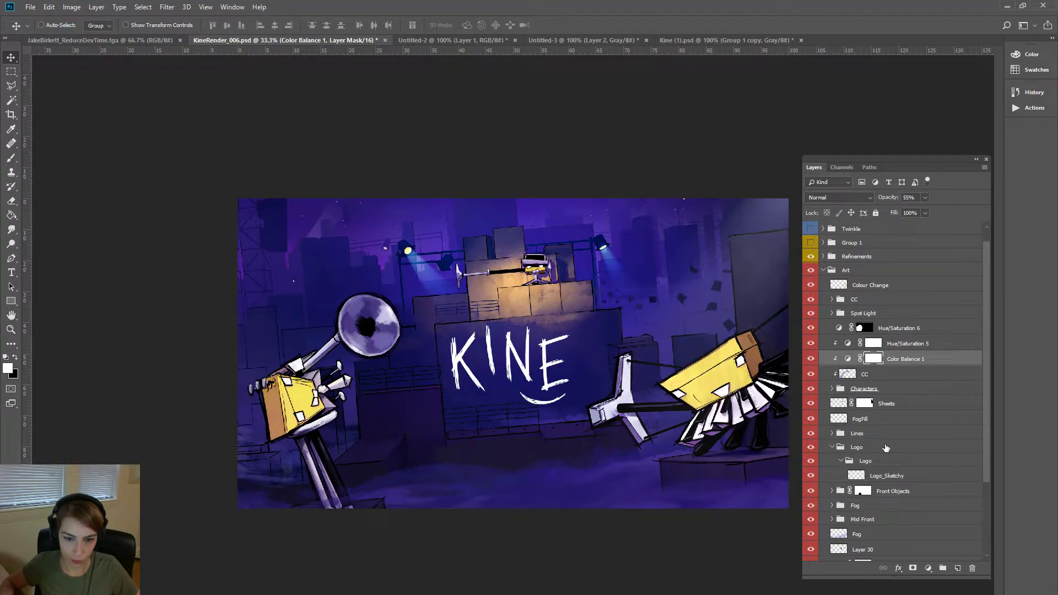
click(887, 451)
scroll(890, 467, down, 1)
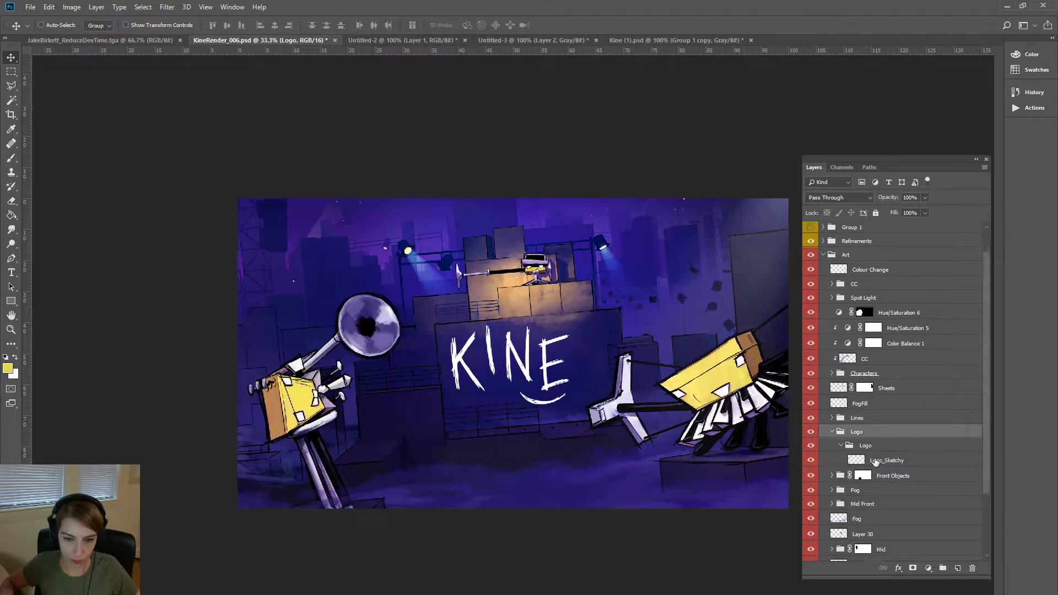
click(810, 460)
click(913, 462)
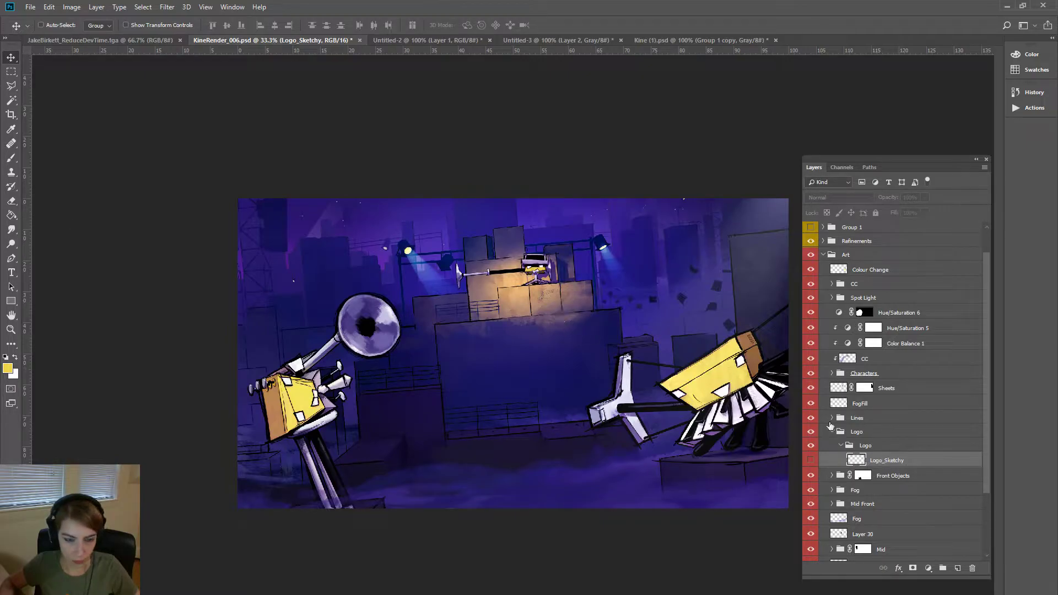
- Hide Layer 70 and add a new empty layer above Logo_Sketchy
click(957, 568)
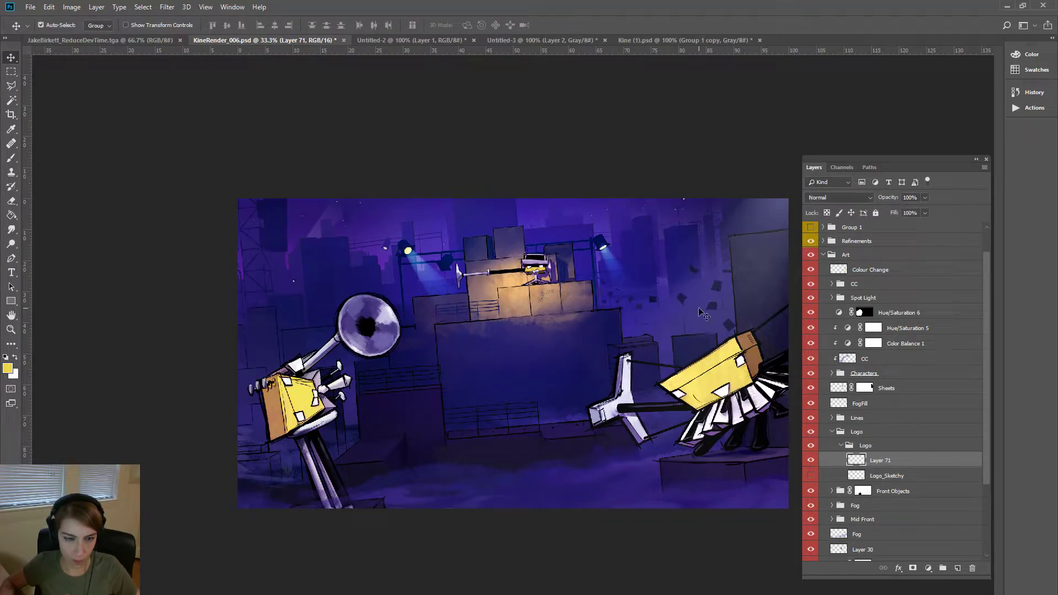
key(ctrl+z)
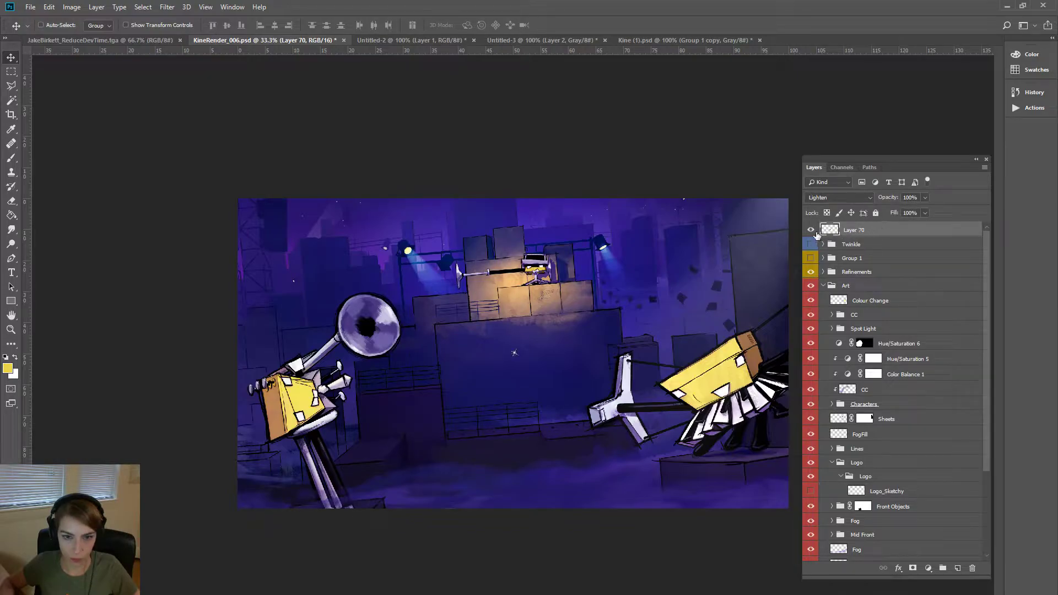
click(812, 231)
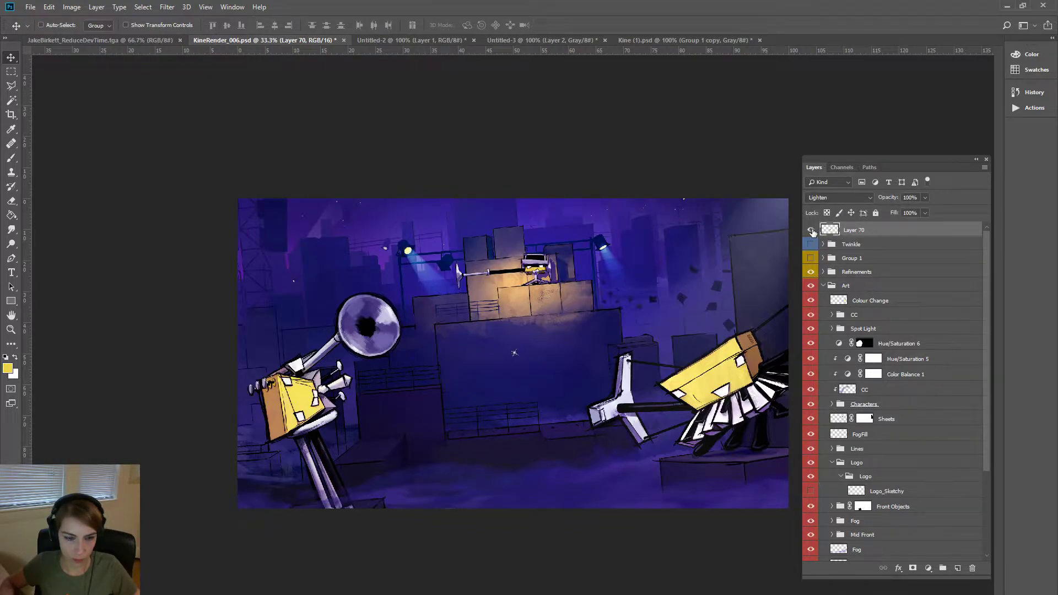
click(812, 231)
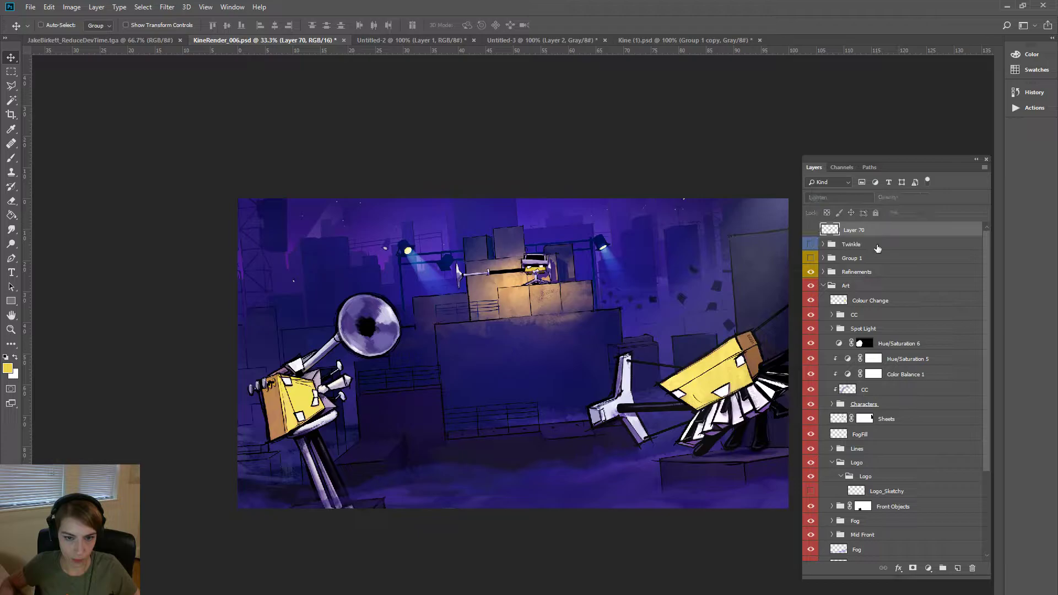
scroll(959, 449, down, 4)
click(904, 379)
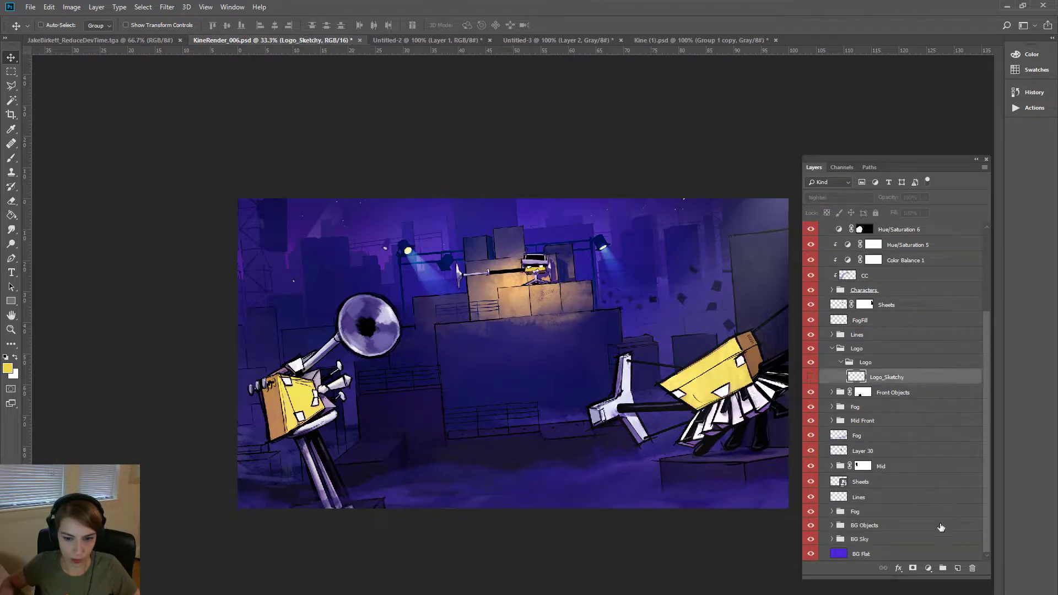
key(ctrl+shift+alt+n)
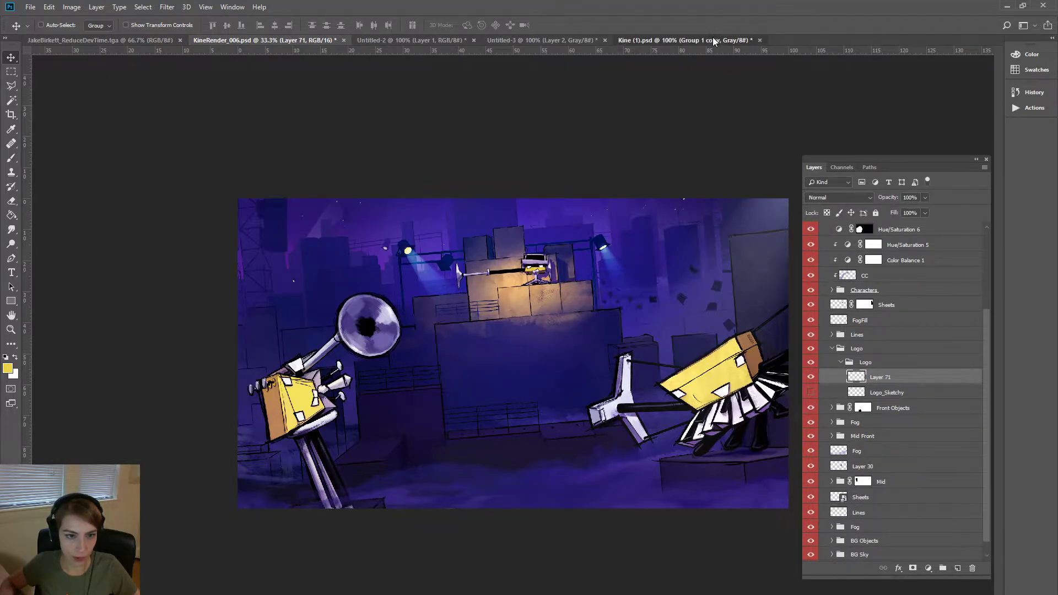
- Select the Kerned out layer in the KINE lettering document, then return to the key art
click(713, 37)
click(882, 245)
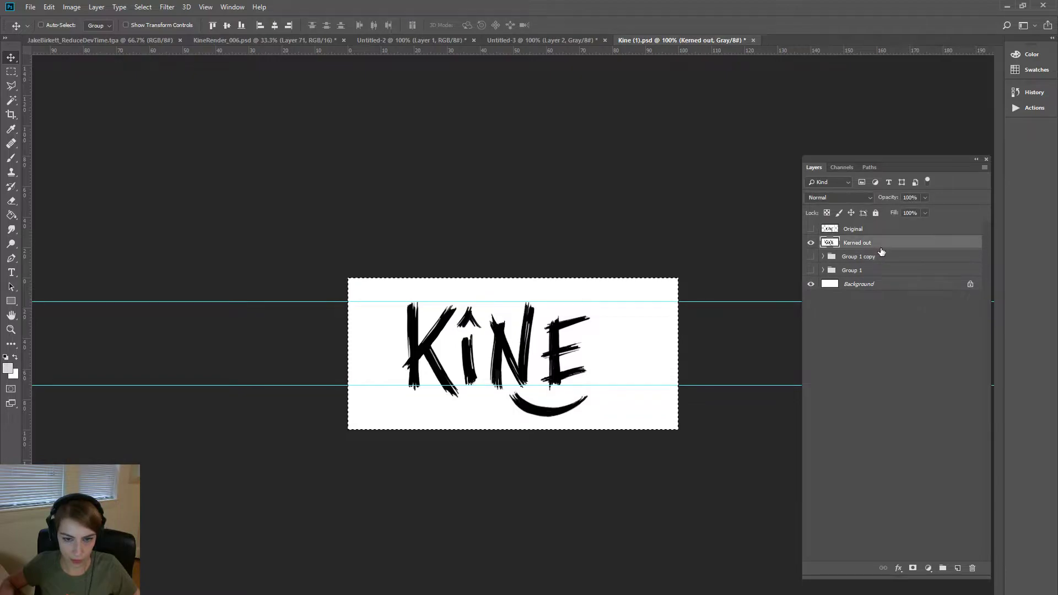
click(263, 40)
- Paste the lettering, invert it to white, and blend away its black box
key(ctrl+v)
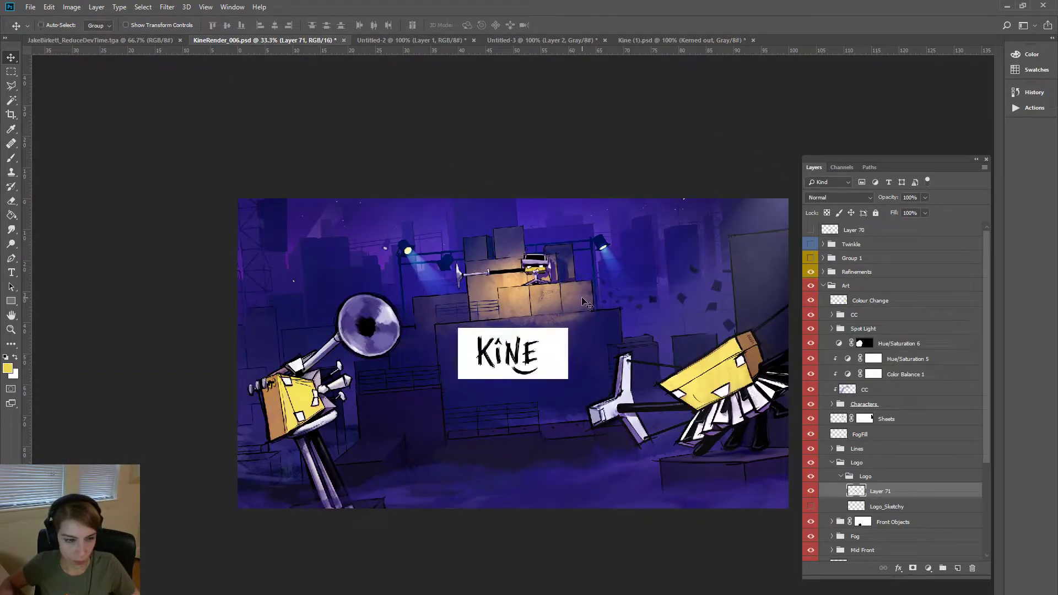
click(864, 200)
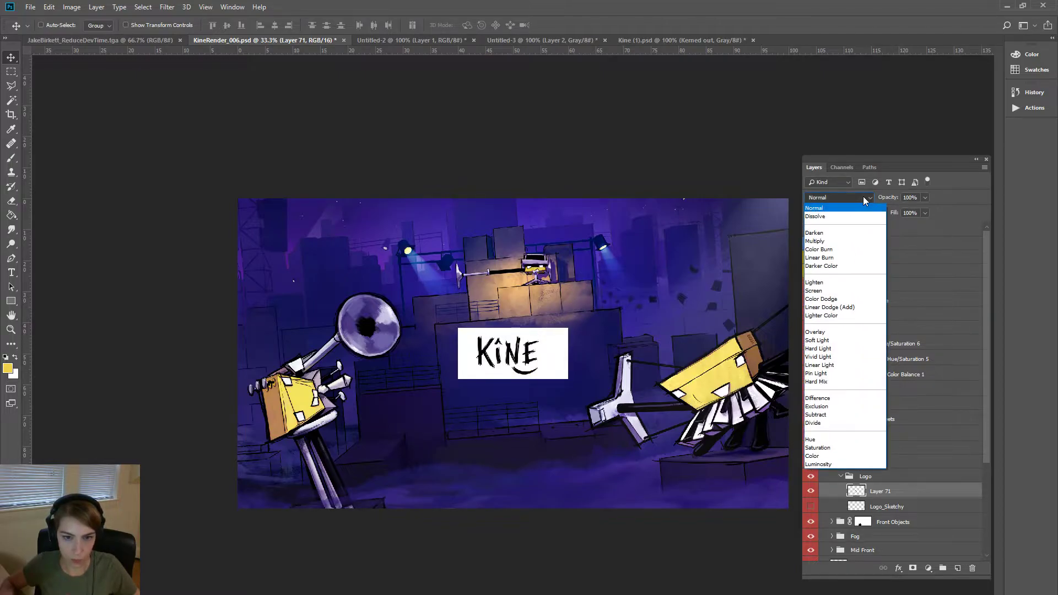
click(864, 200)
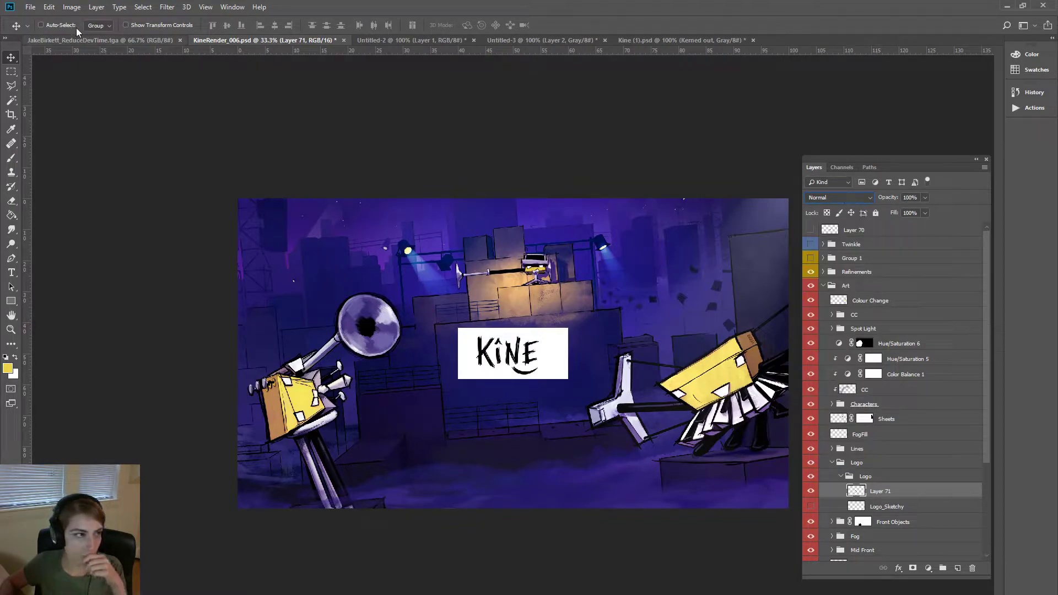
click(71, 7)
click(209, 166)
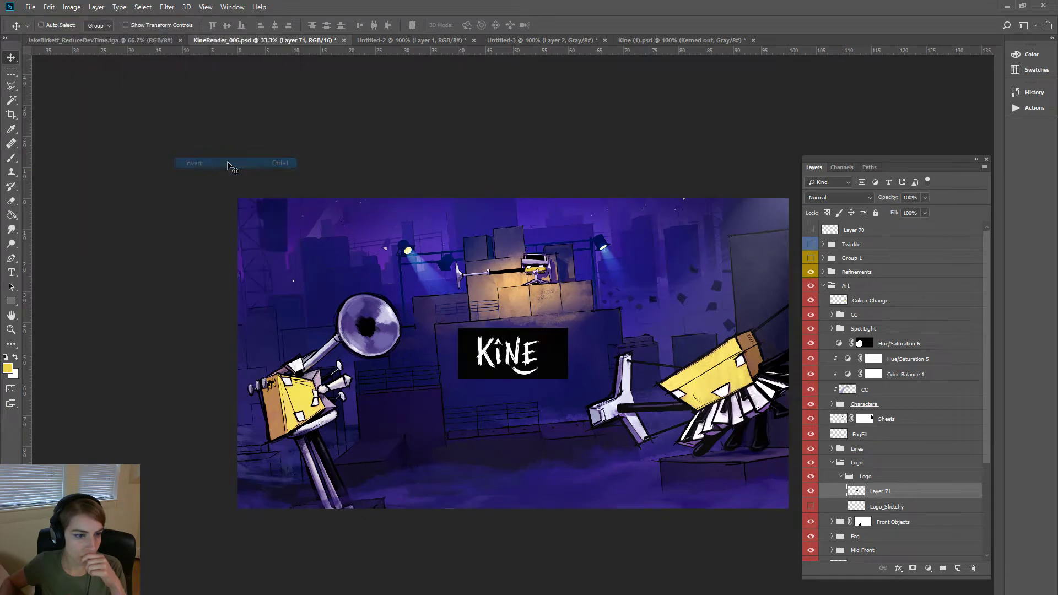
drag(542, 348, 555, 355)
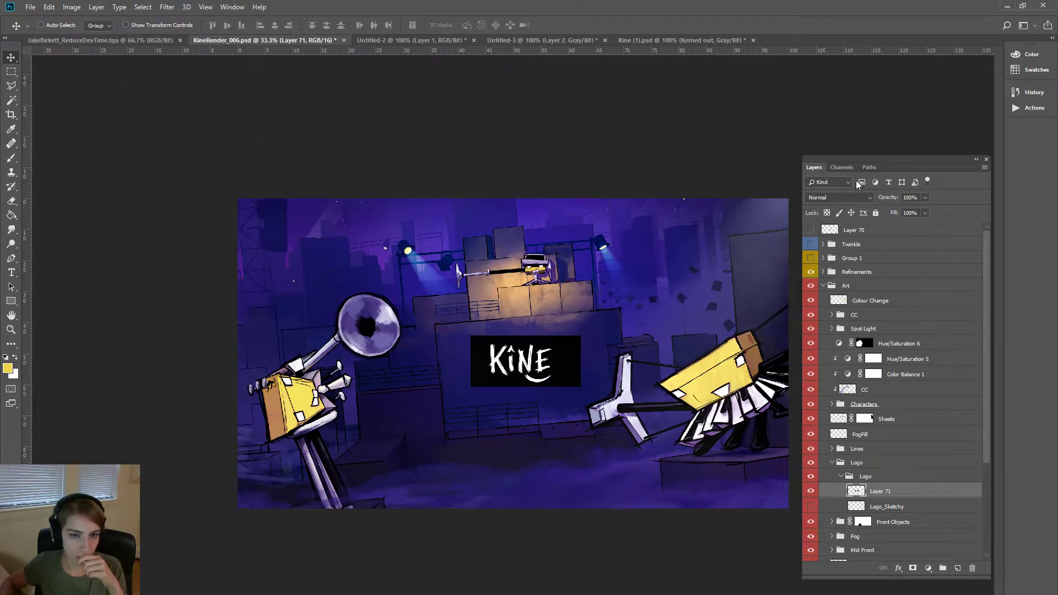
click(862, 198)
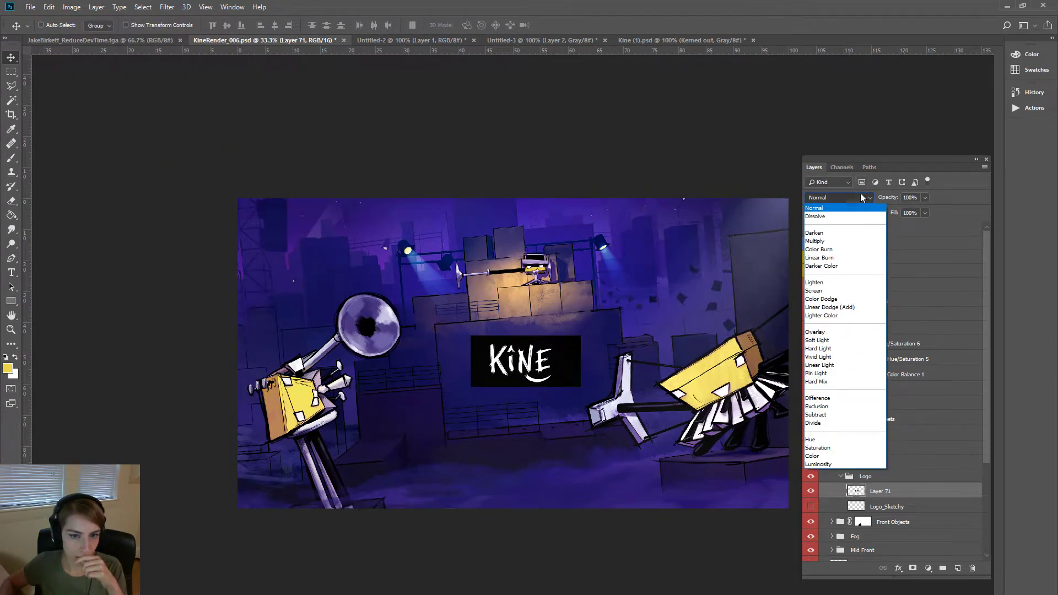
click(849, 282)
- Scale the logo to about 192% and rotate it about -5° over the building
key(ctrl+t)
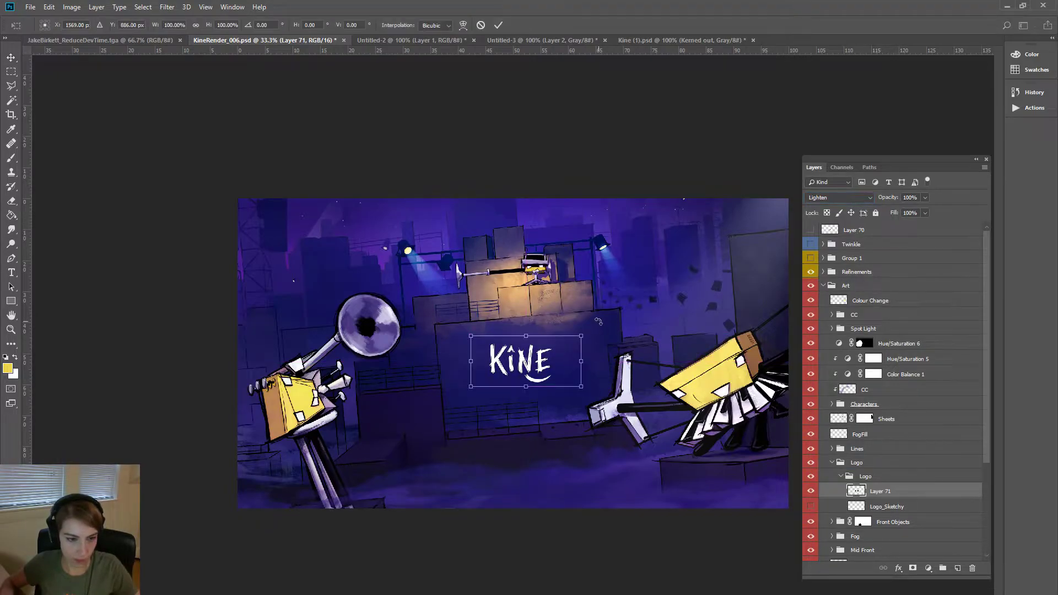
drag(601, 344, 605, 310)
drag(580, 380, 667, 412)
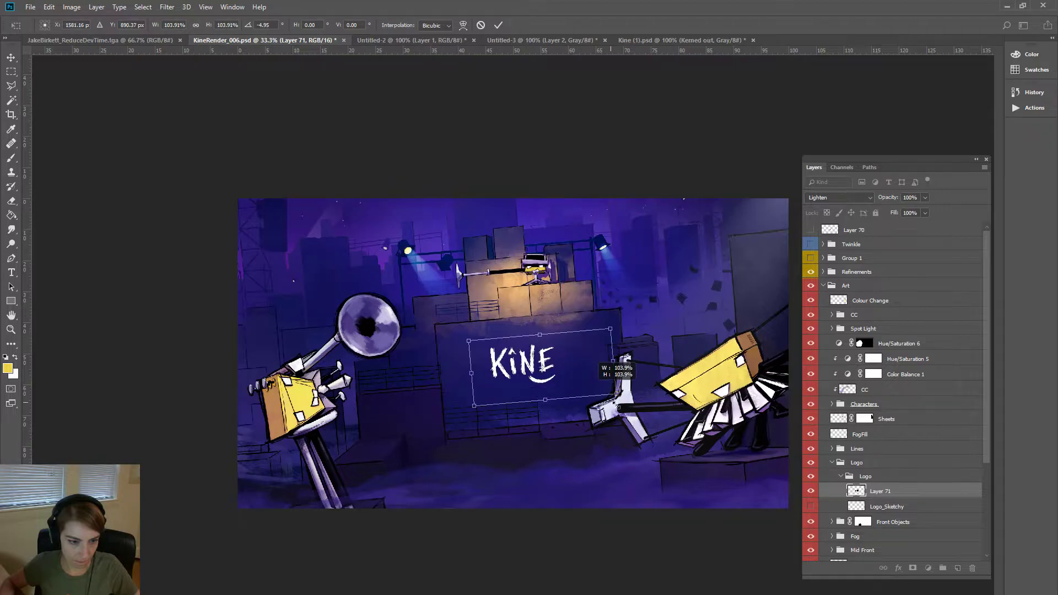
drag(589, 373, 546, 361)
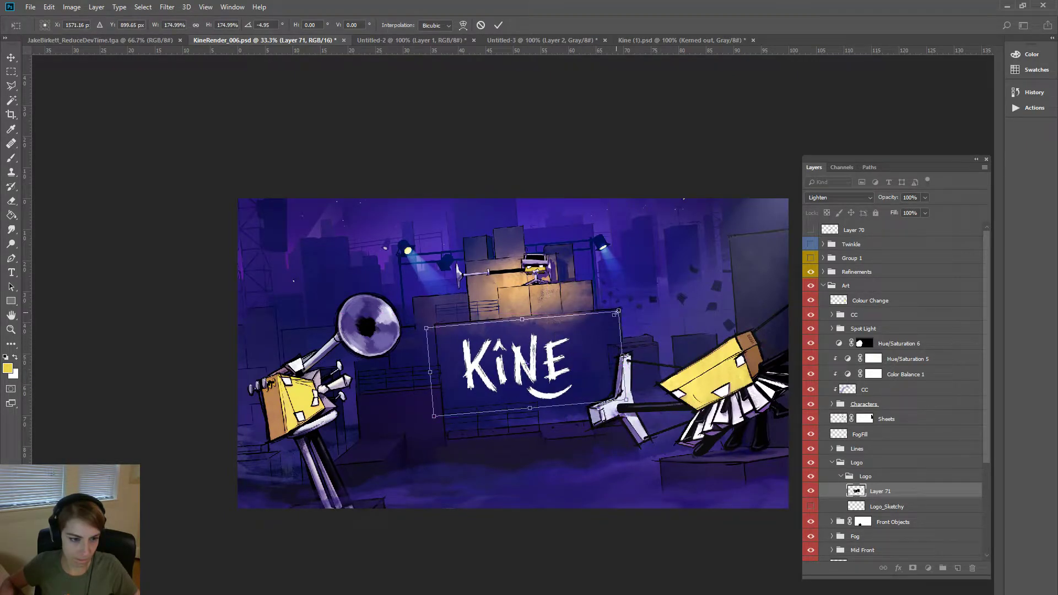
drag(618, 312, 635, 302)
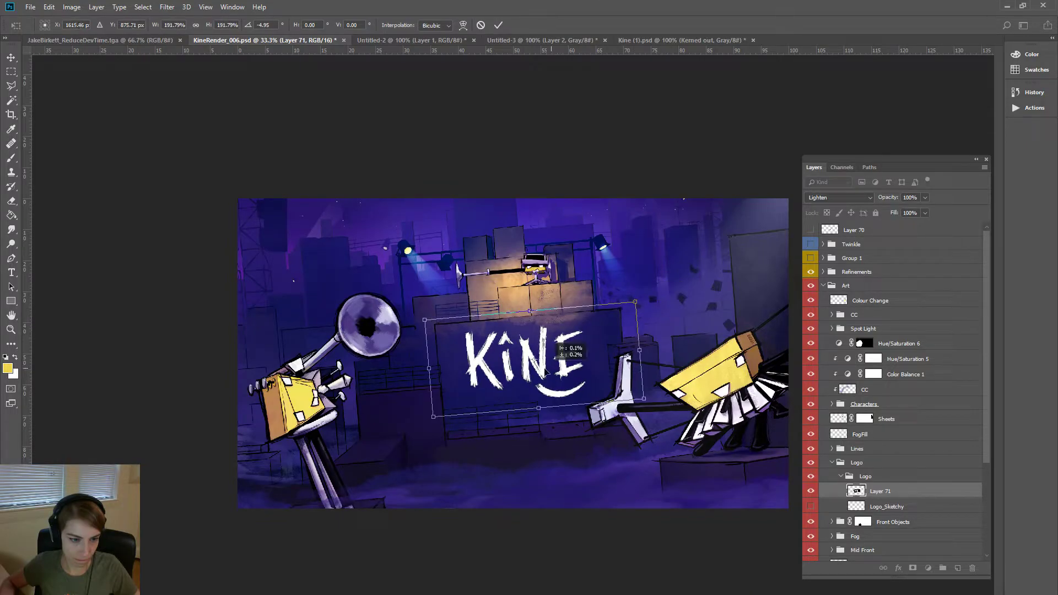
drag(544, 370, 543, 375)
drag(634, 285, 633, 281)
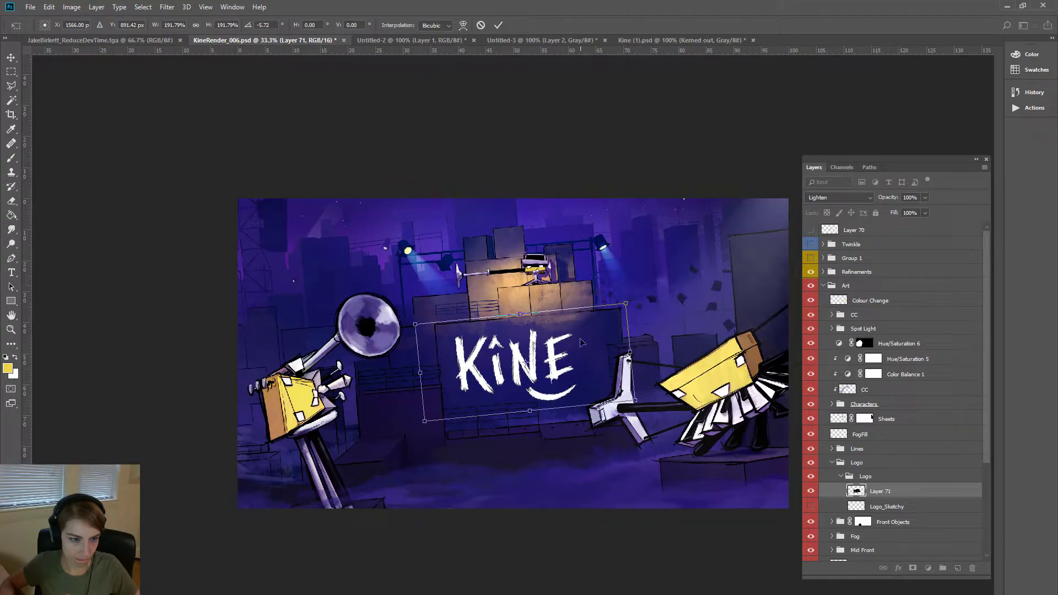
drag(551, 370, 561, 368)
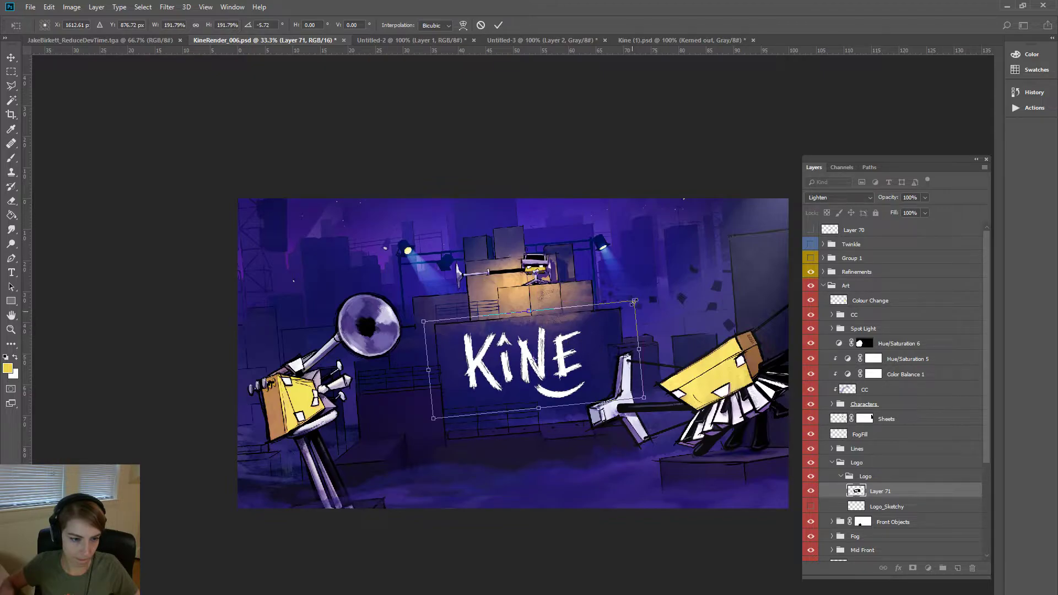
drag(639, 289, 640, 291)
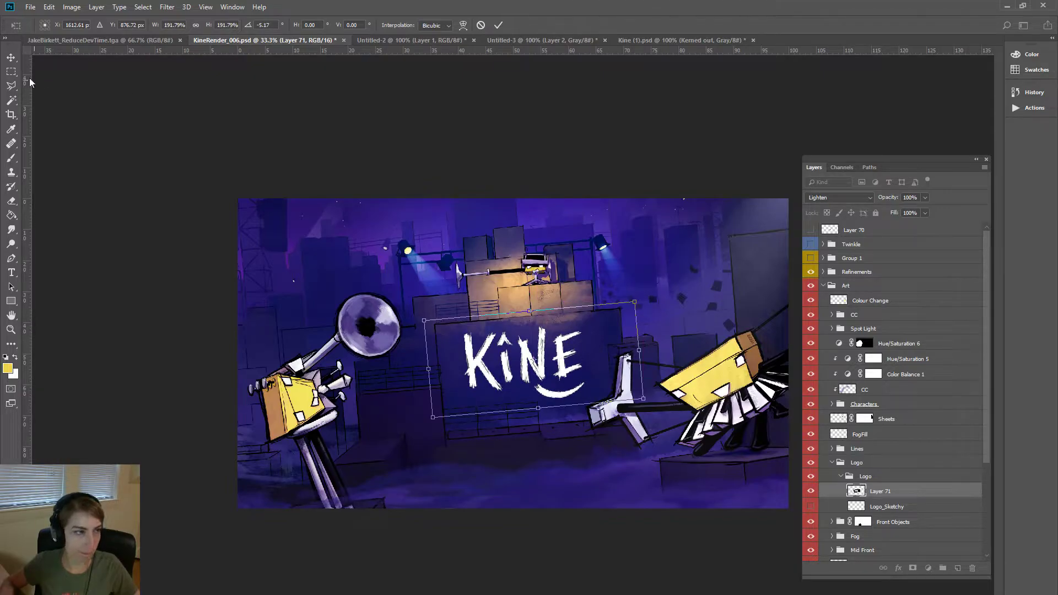
click(11, 61)
- Apply the transform, nudge Layer 71 left with Shift+arrow keys, and zoom out to 25%
click(483, 246)
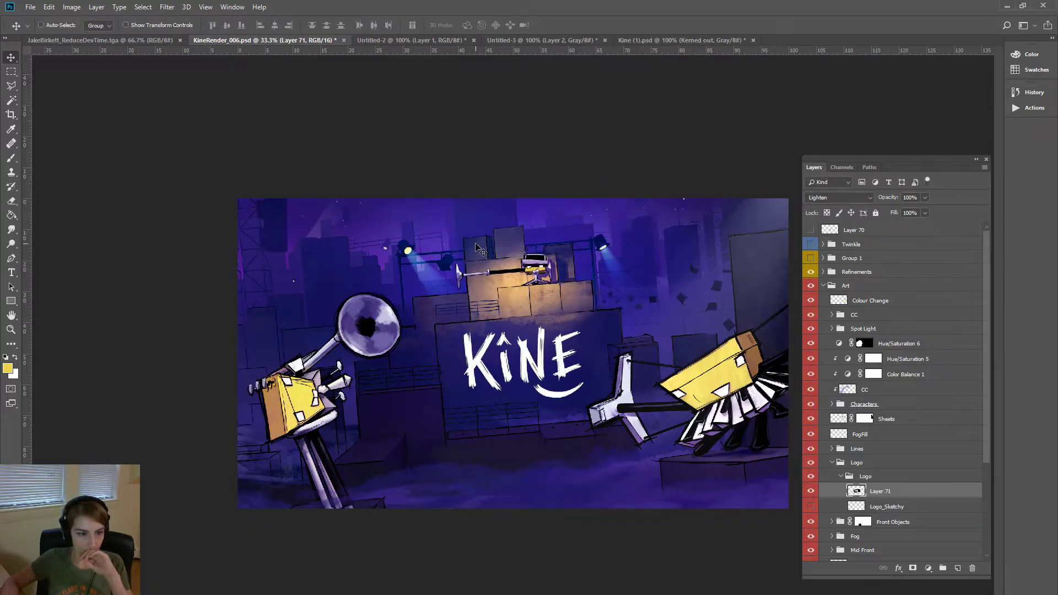
key(shift+Right)
key(shift+Right)
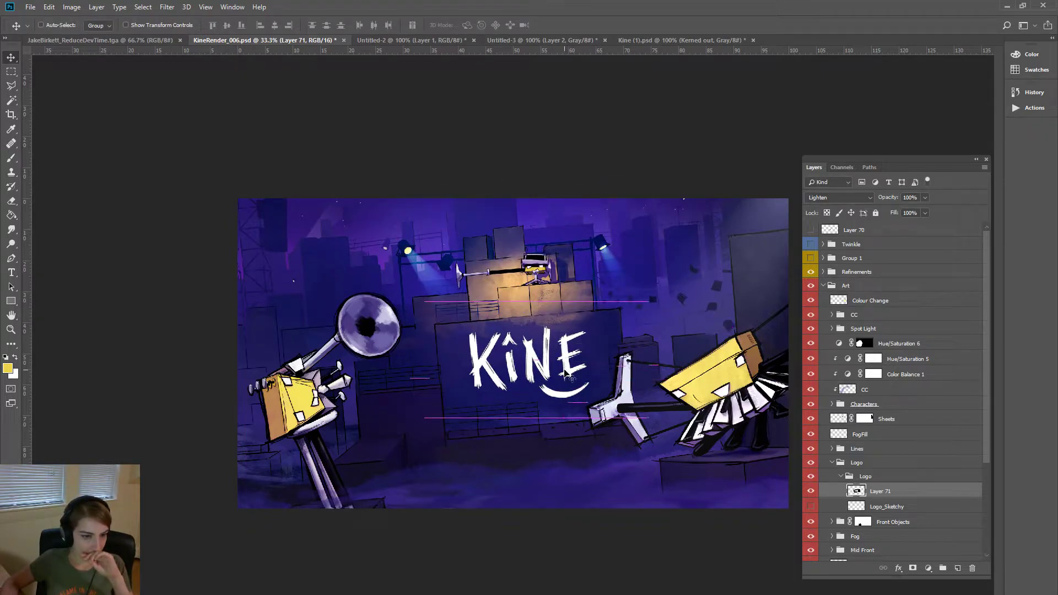
key(shift+Left)
key(shift+Left)
key(shift+Left)
key(shift+Left)
key(shift+Left)
key(shift+Left)
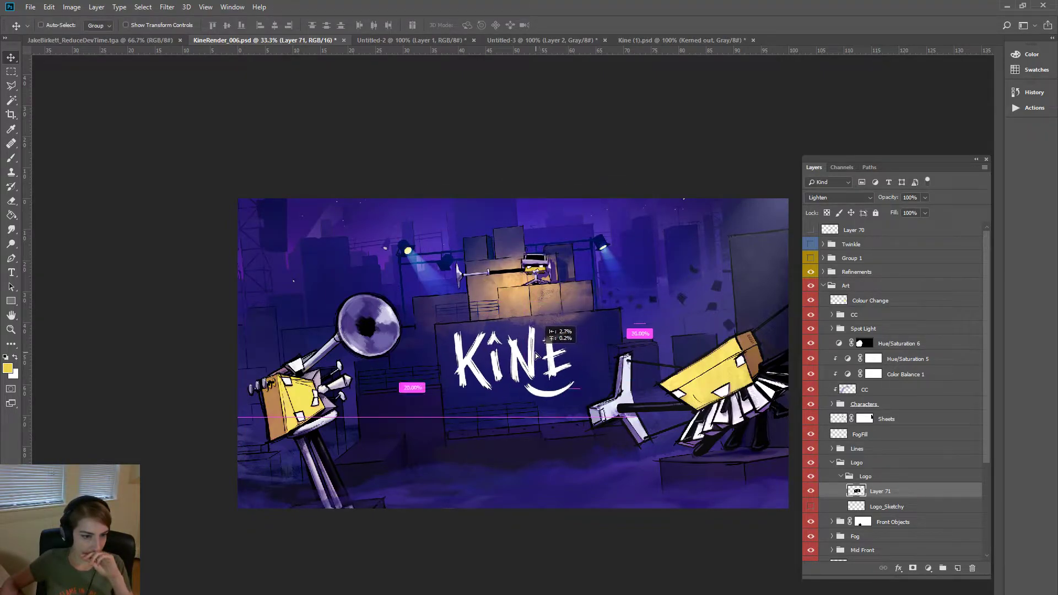
key(shift+Left)
key(shift+Left)
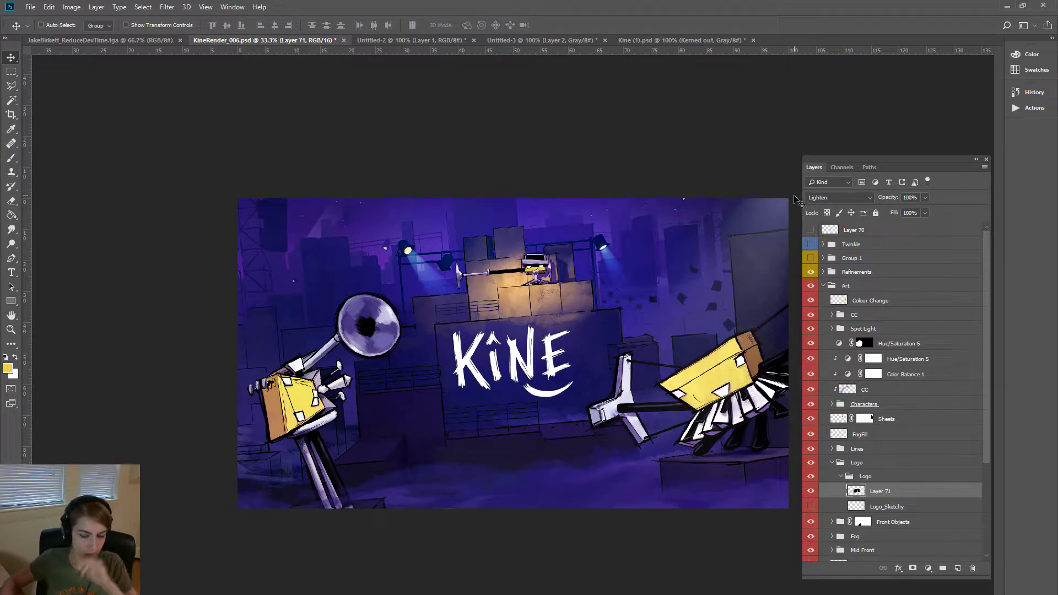
key(ctrl+minus)
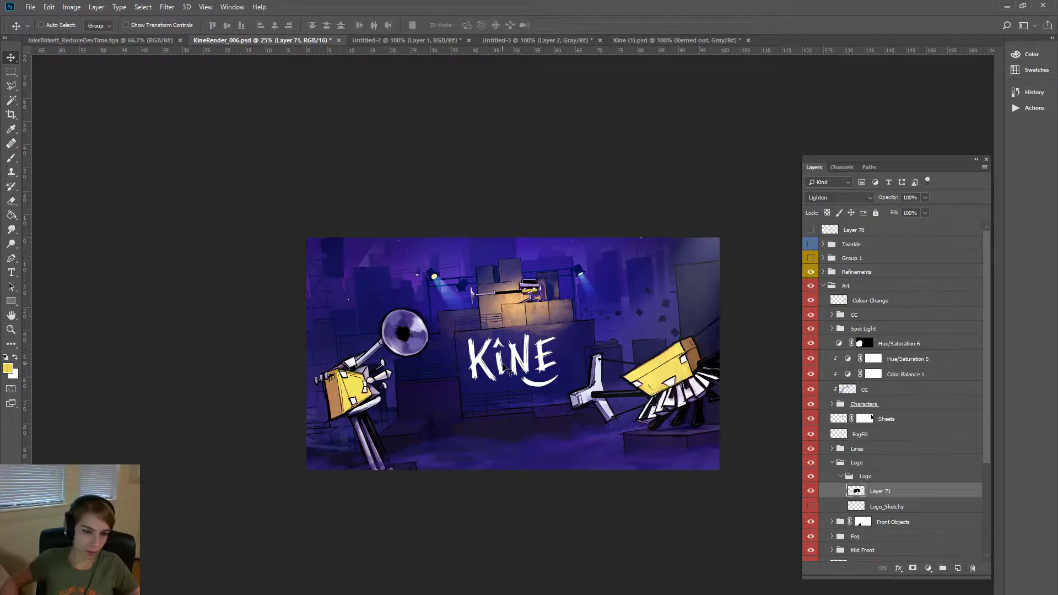
- Shift the logo slightly right, compare it with Logo_Sketchy, hide Logo_Sketchy, and zoom in on the logo
drag(505, 368, 514, 368)
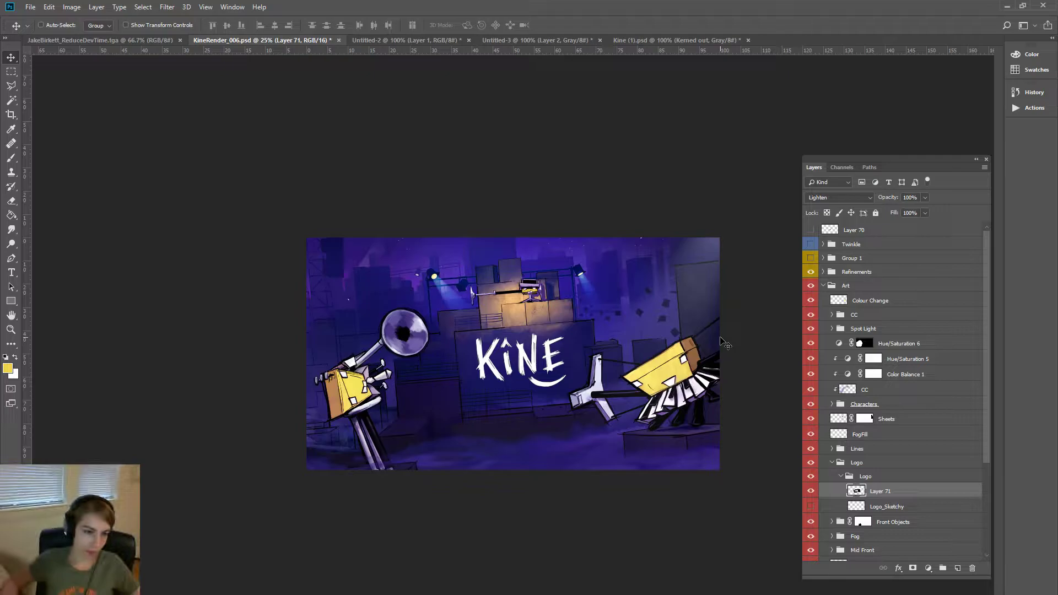
click(811, 506)
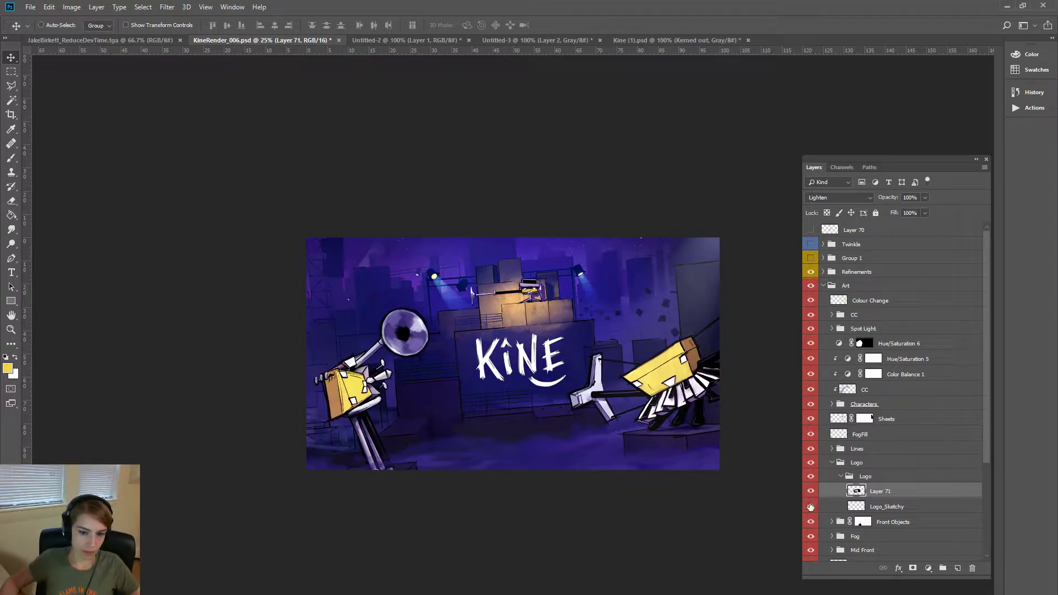
click(811, 491)
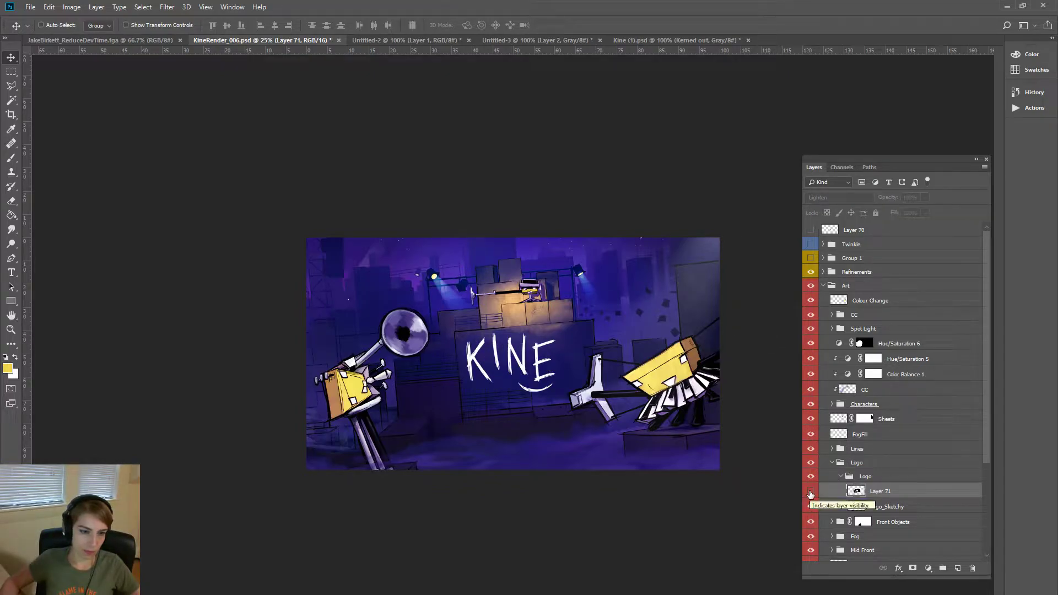
click(810, 492)
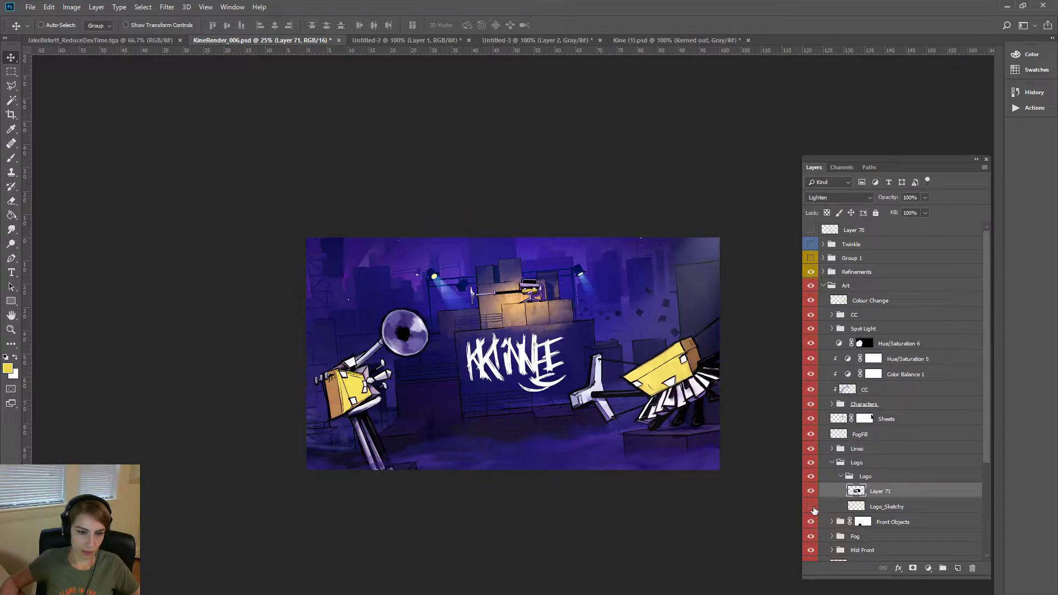
click(811, 507)
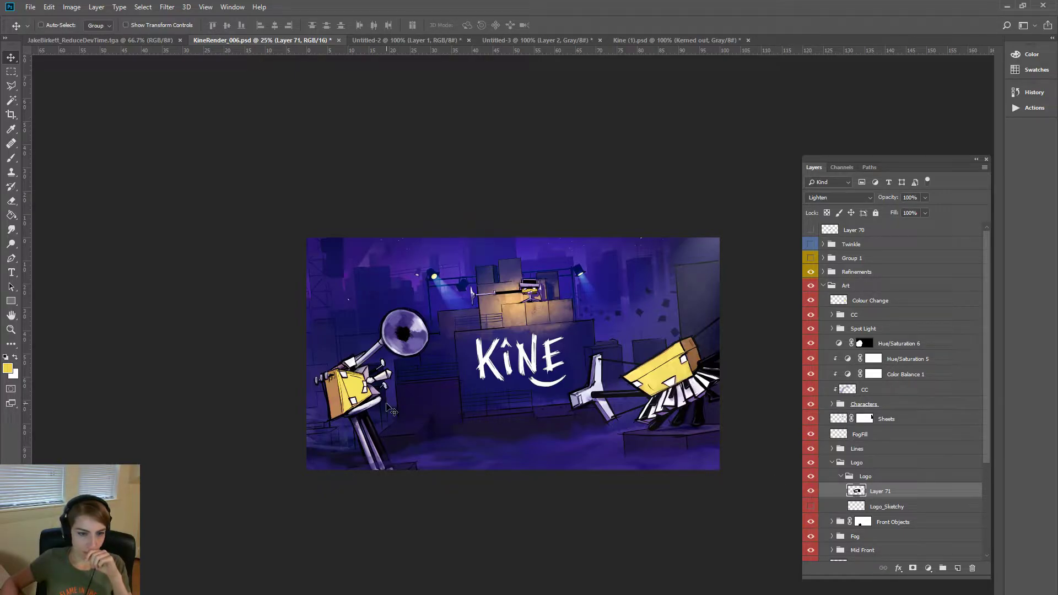
click(11, 329)
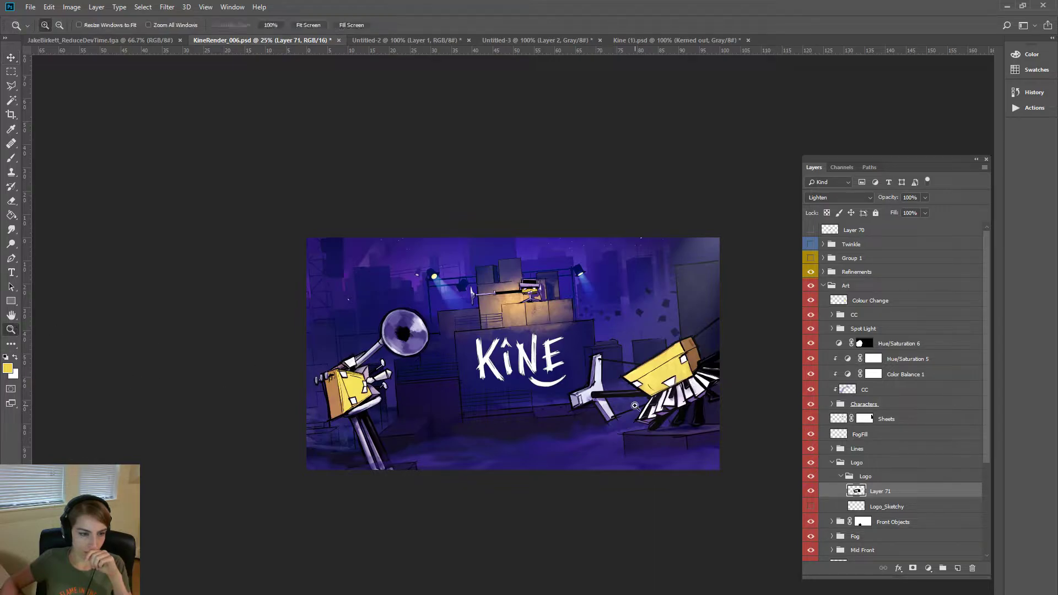
drag(475, 276, 767, 499)
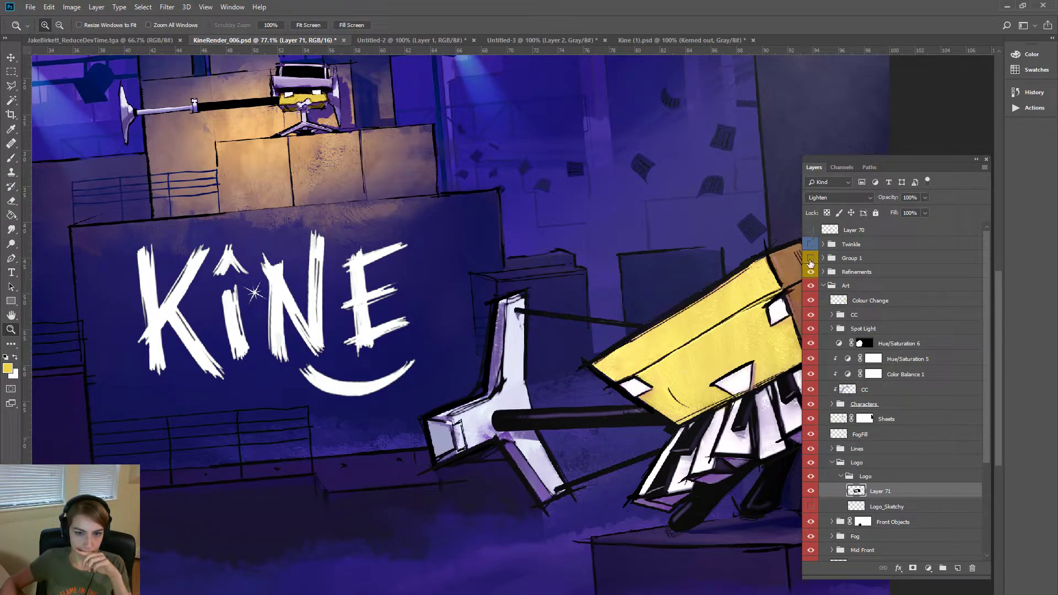
- Compare the Twinkle and Group 1 sparkle groups by toggling their visibility
click(811, 244)
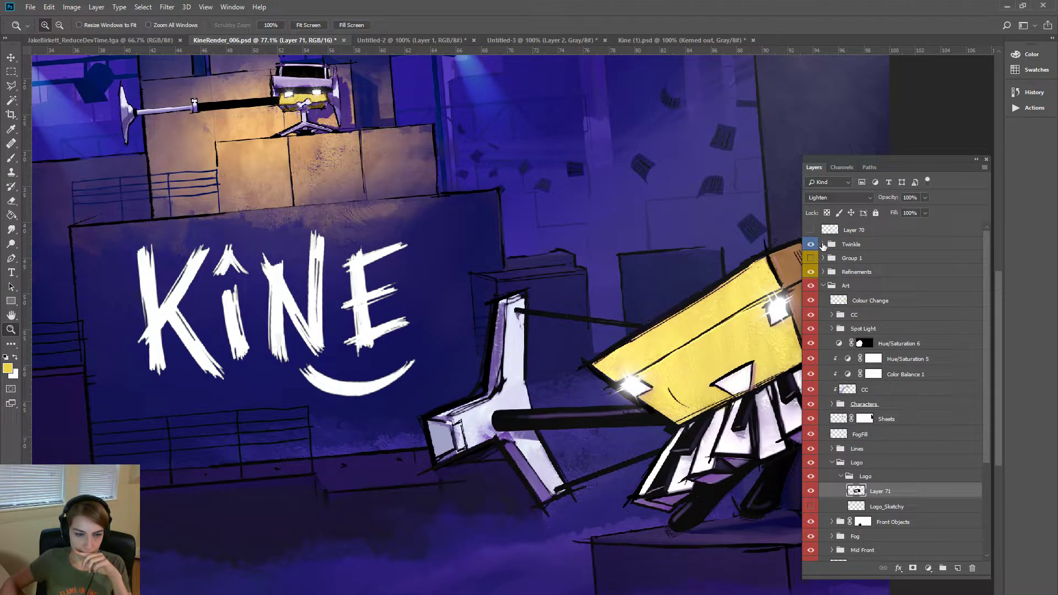
click(823, 245)
key(ctrl+minus)
key(ctrl+minus)
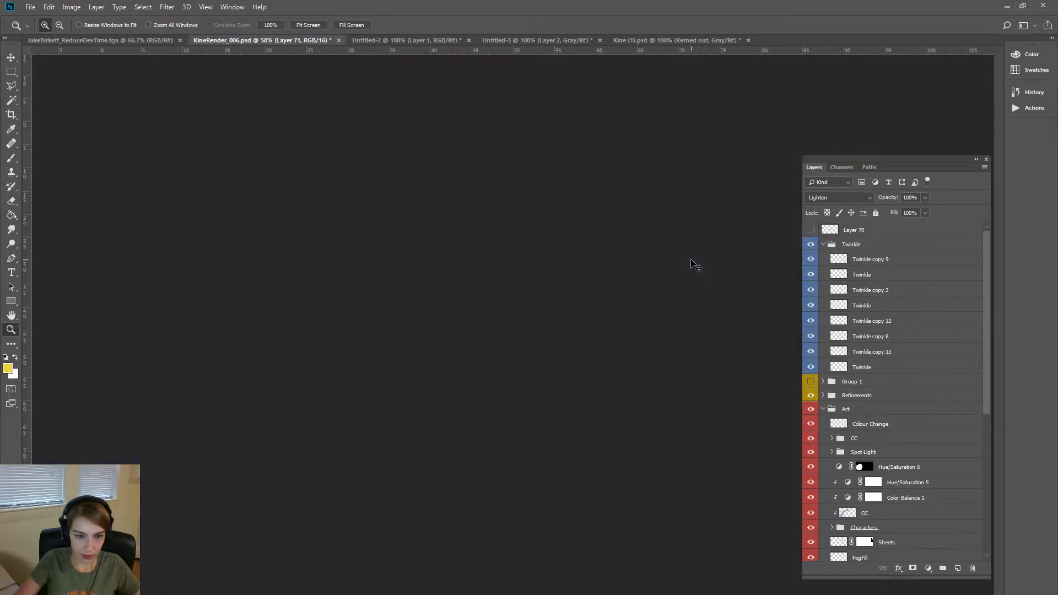
key(ctrl+minus)
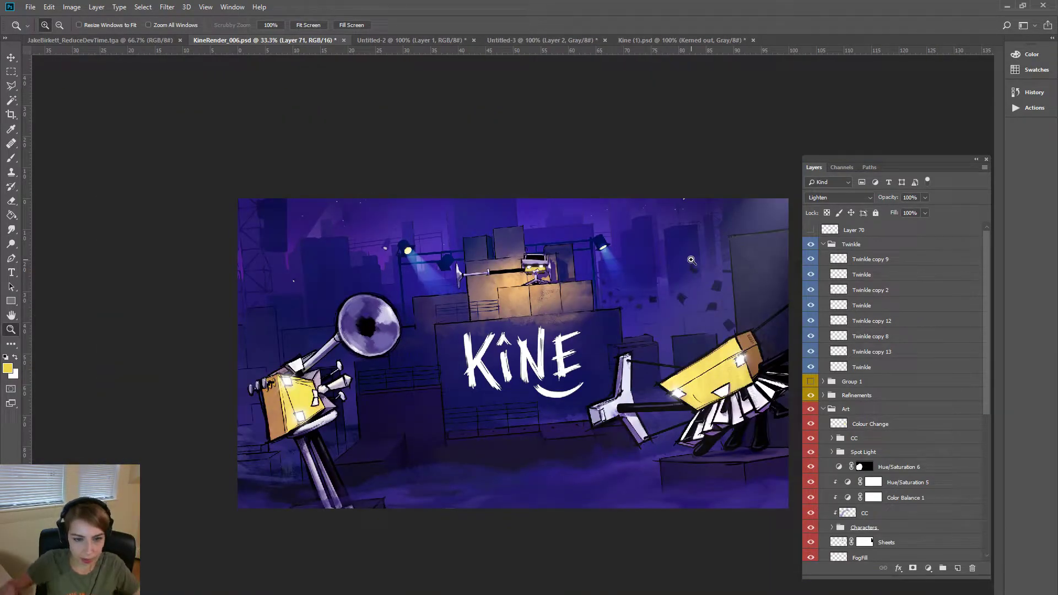
click(811, 247)
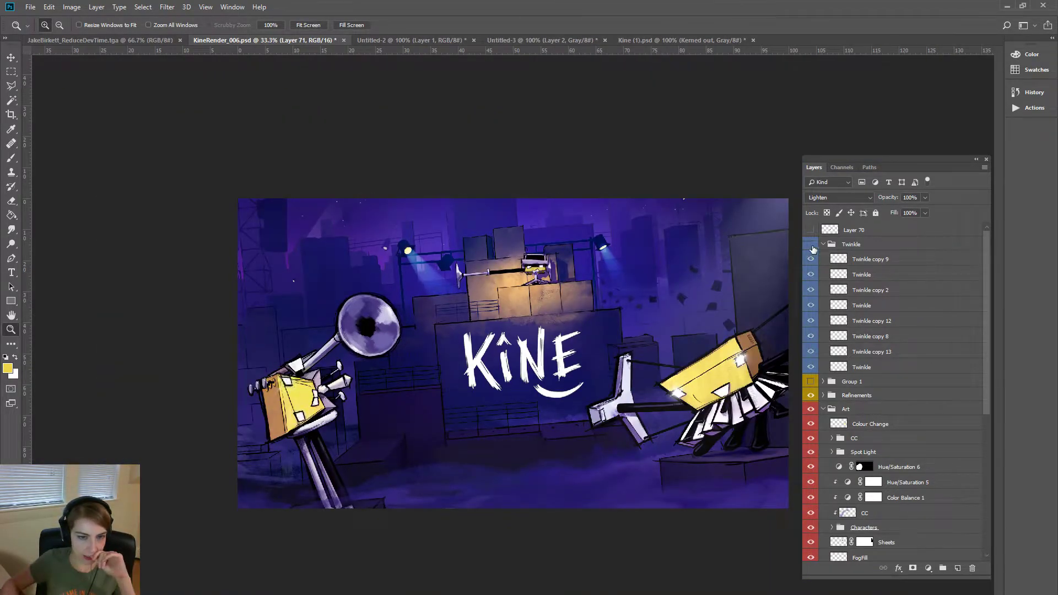
click(822, 245)
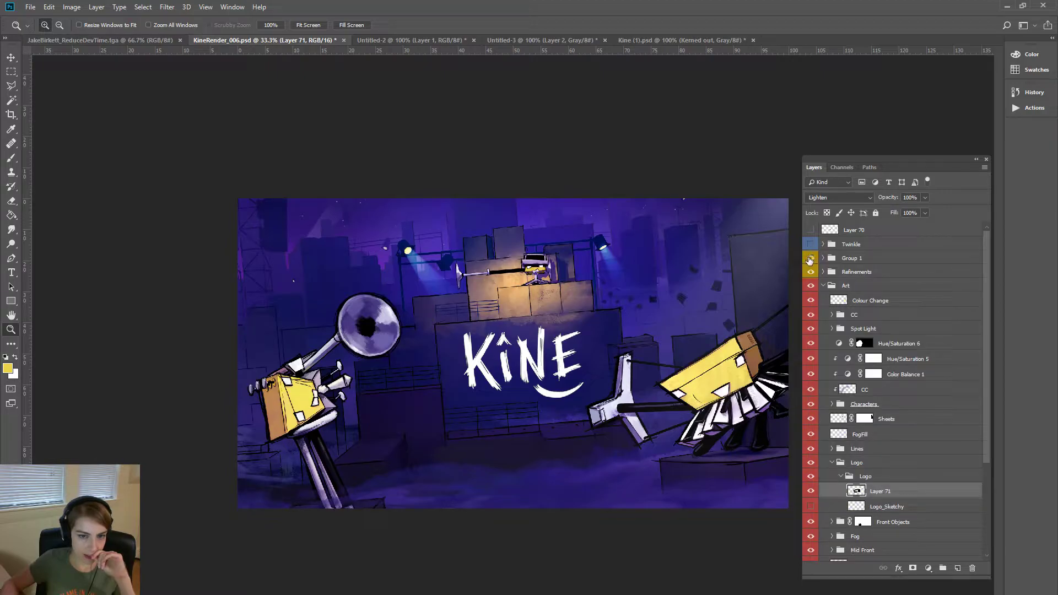
click(810, 259)
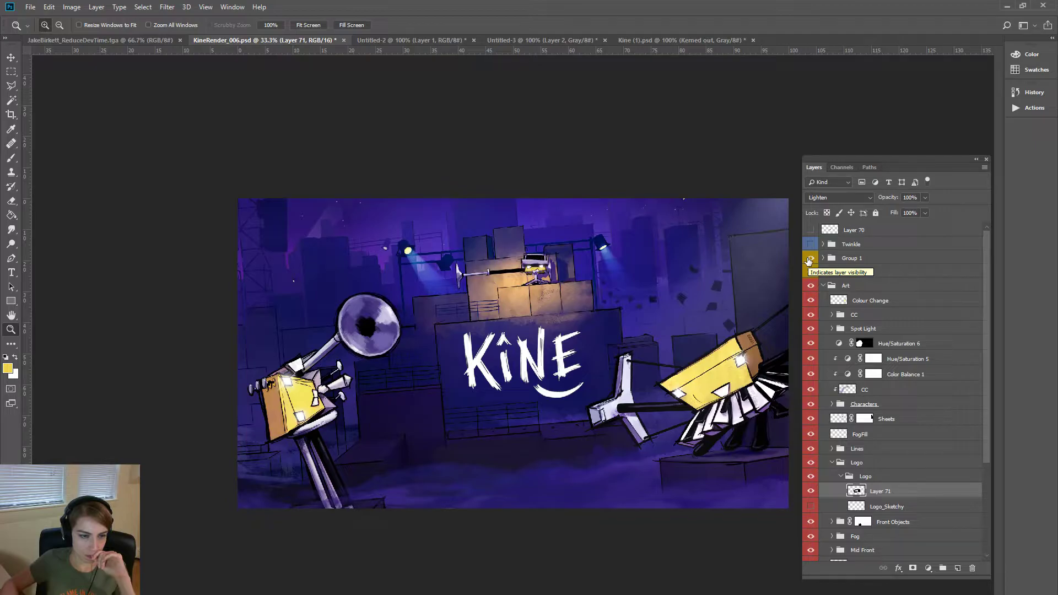
click(809, 260)
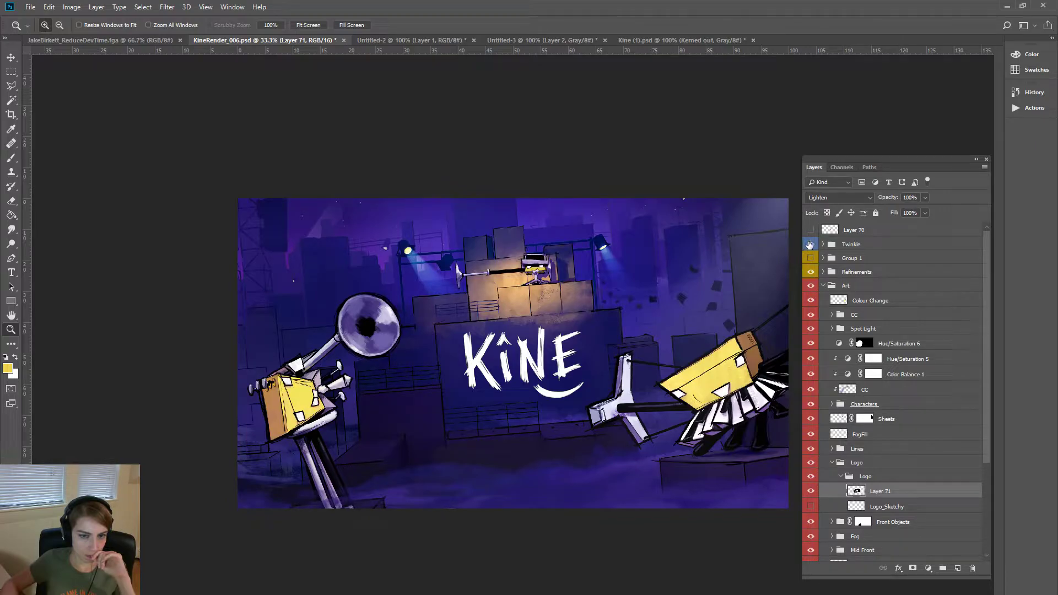
click(810, 245)
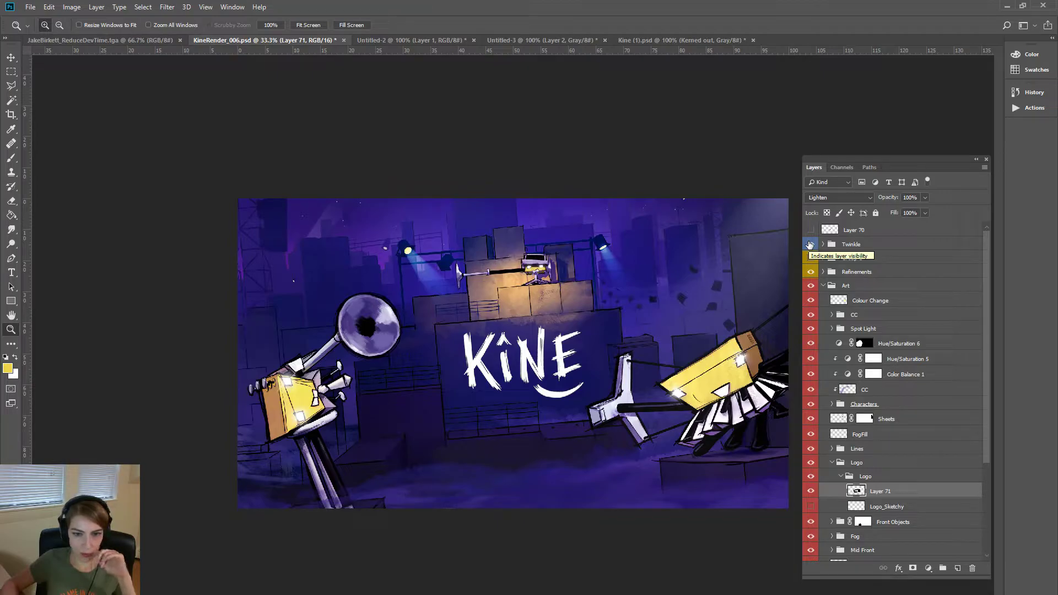
click(809, 245)
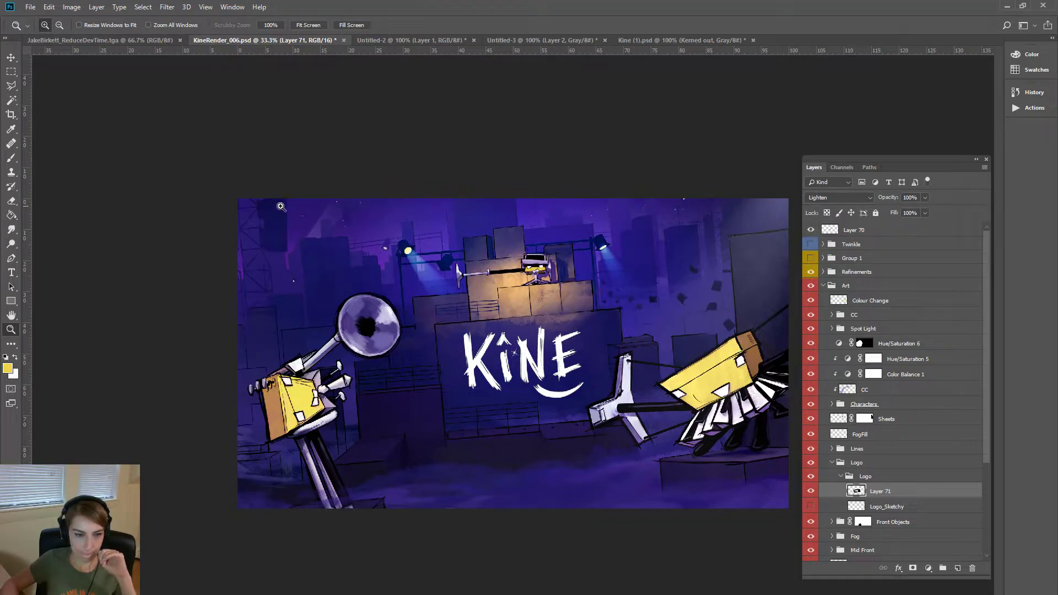
- Select Layer 70 and drag its sparkle right toward the right yellow character
key(v)
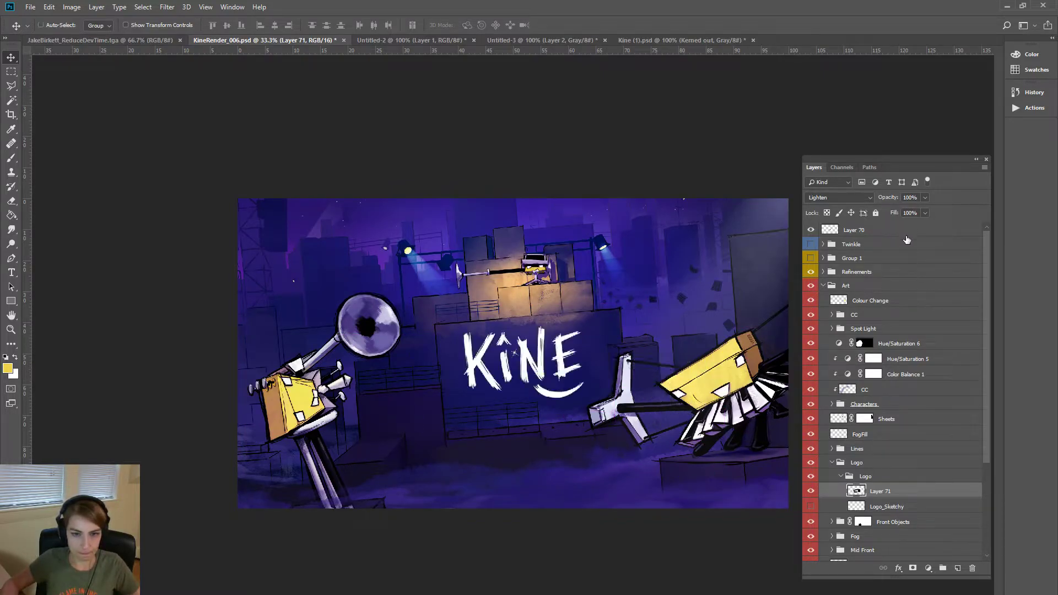
click(907, 234)
drag(541, 364, 744, 364)
click(11, 329)
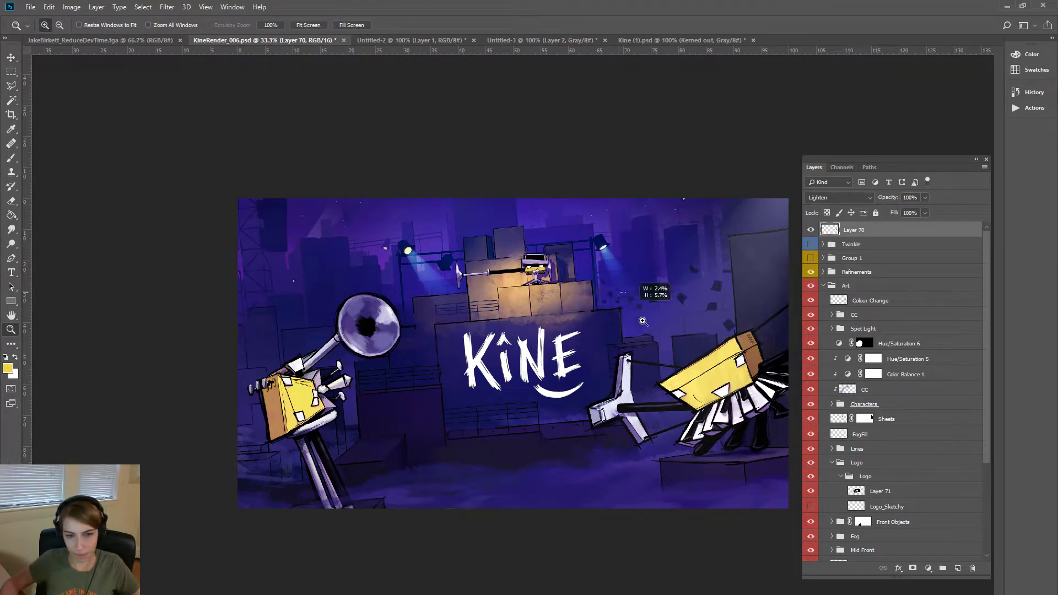
- Zoom in, then enlarge, move and rotate the Layer 70 sparkle onto the right character
drag(655, 292, 876, 467)
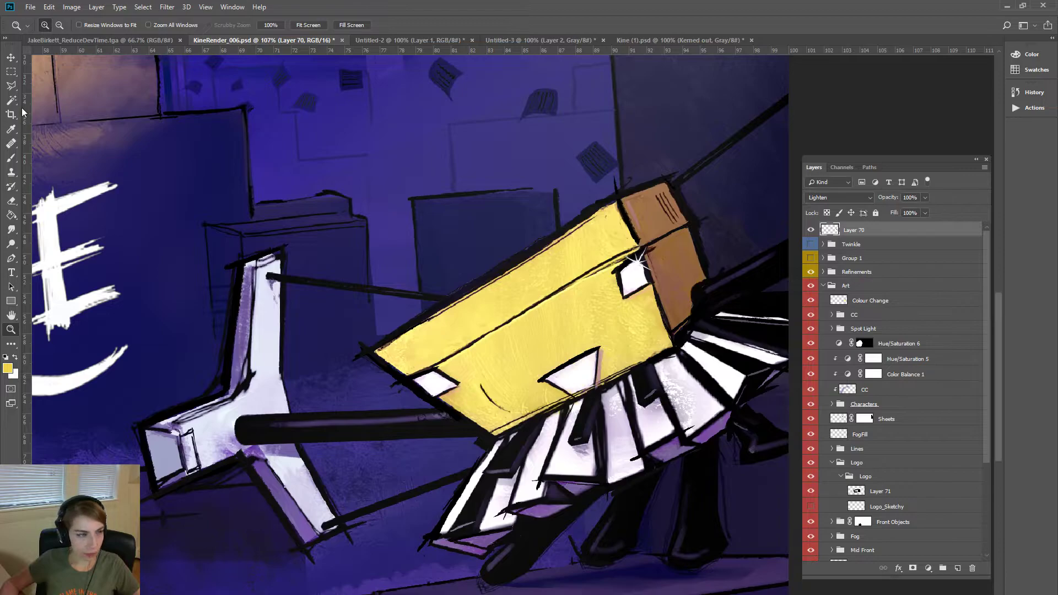
key(v)
key(ctrl+t)
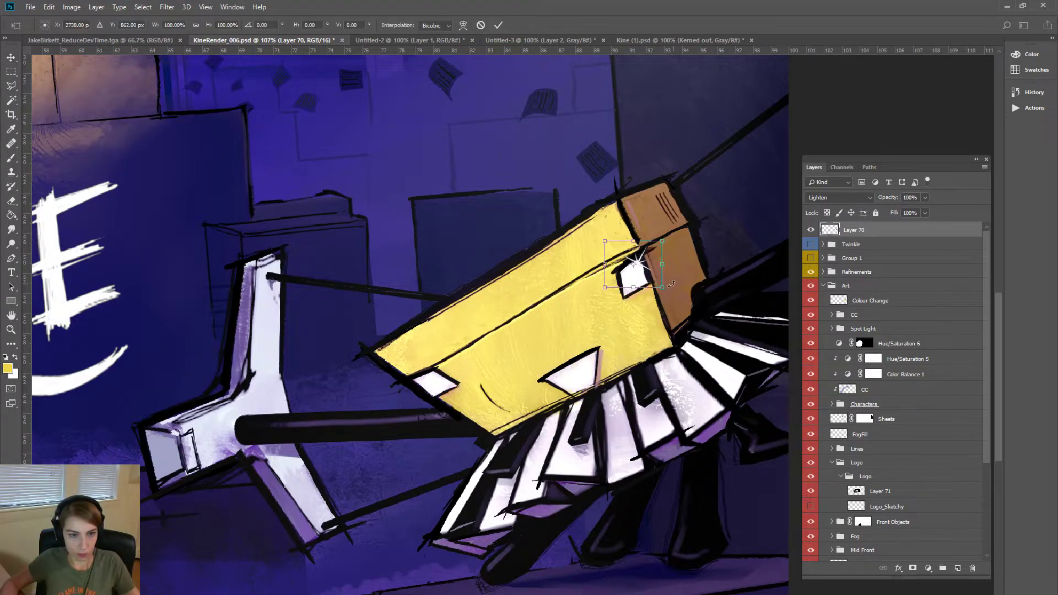
drag(662, 287, 781, 384)
drag(704, 311, 633, 268)
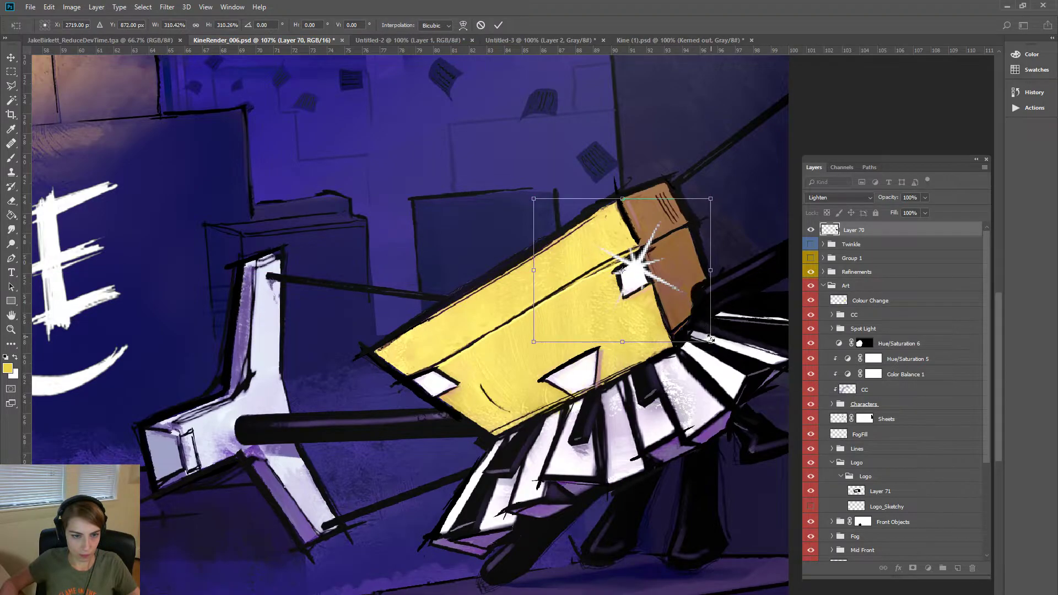
drag(711, 339, 685, 326)
mouse_move(633, 266)
mouse_down()
mouse_move(646, 271)
mouse_move(638, 282)
mouse_up()
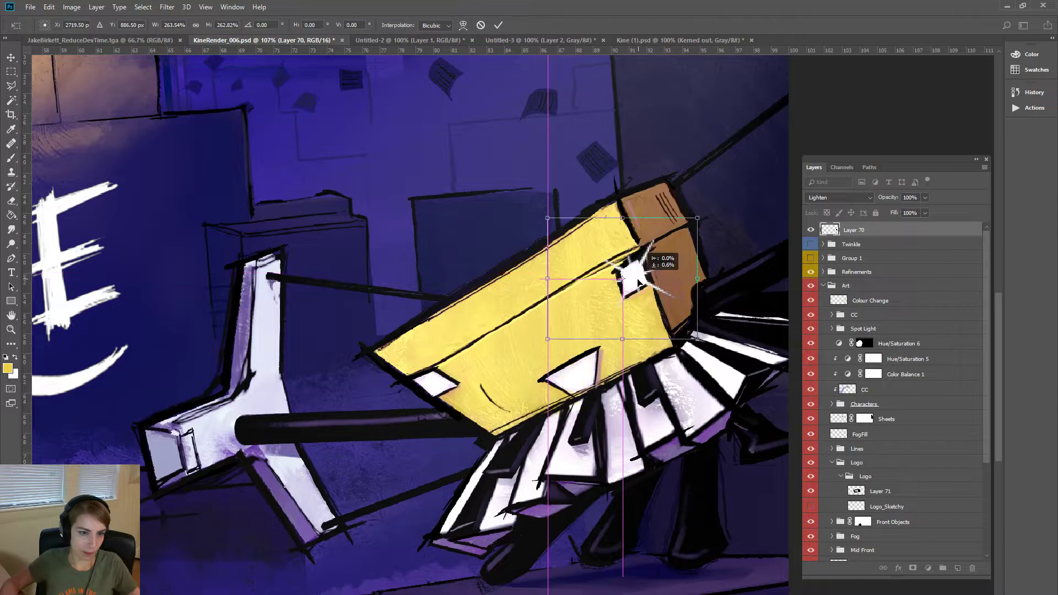
mouse_move(706, 190)
mouse_down()
mouse_move(741, 257)
mouse_move(694, 253)
mouse_up()
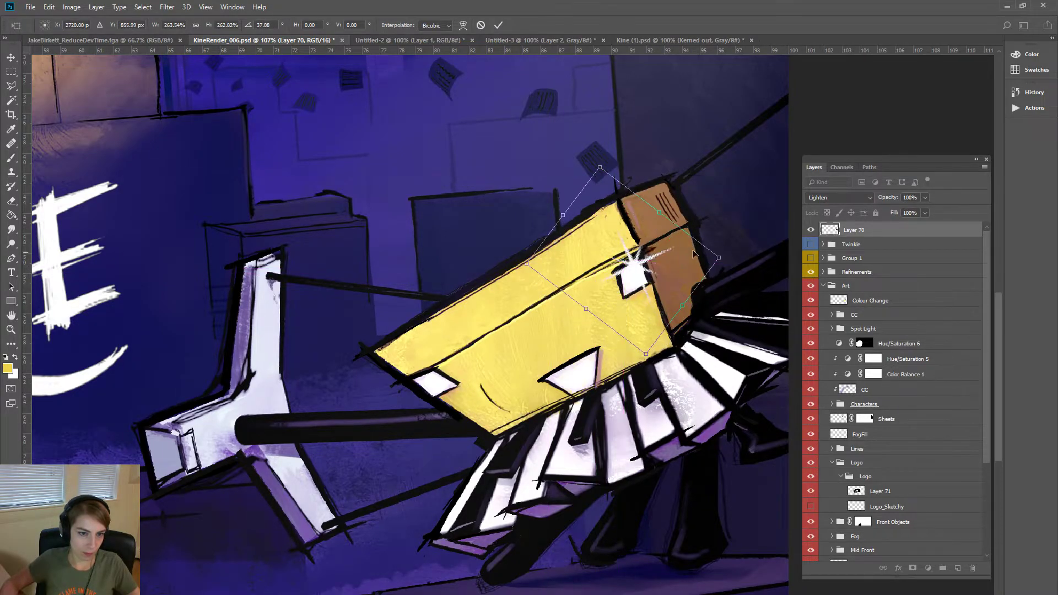
drag(639, 272, 643, 272)
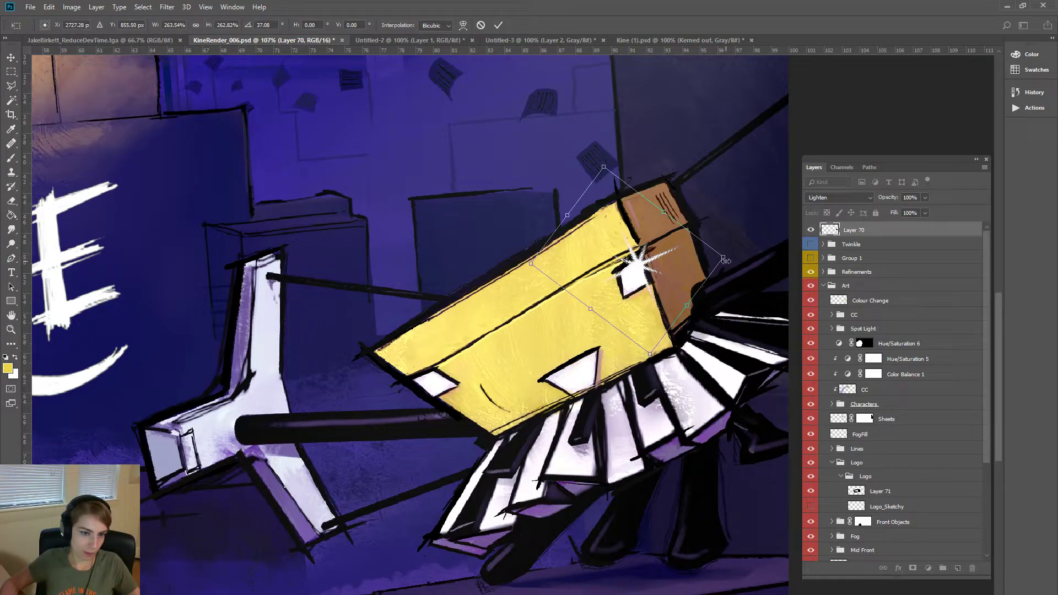
mouse_move(751, 253)
mouse_down()
mouse_move(544, 322)
mouse_move(723, 177)
mouse_move(732, 188)
mouse_up()
drag(655, 276, 653, 281)
- Rotate the sparkle about 90° onto the yellow box's top corner and apply the transform
key(ctrl+minus)
key(ctrl+minus)
key(ctrl+minus)
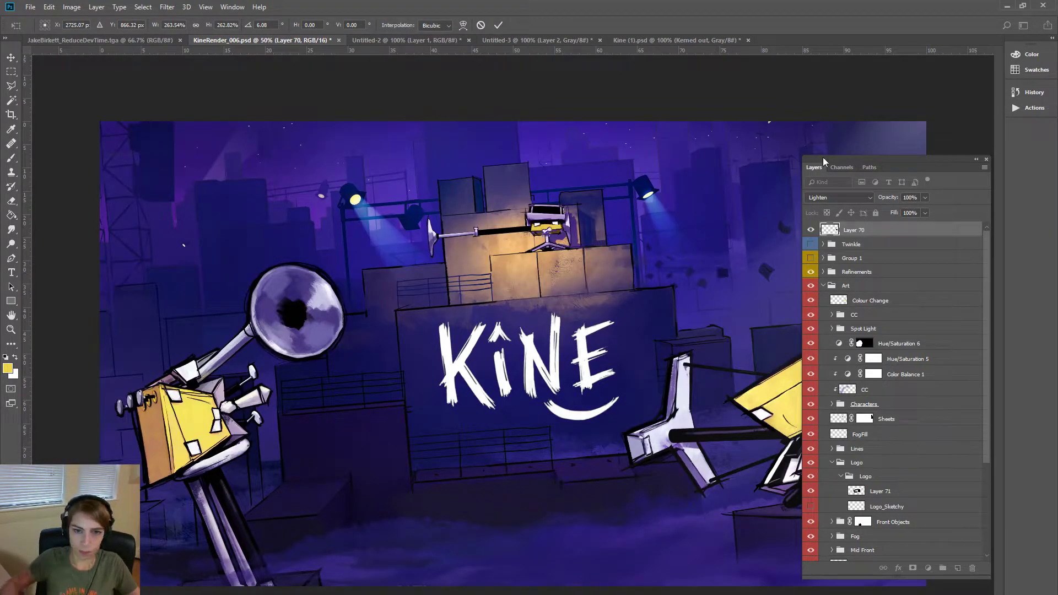
key(F7)
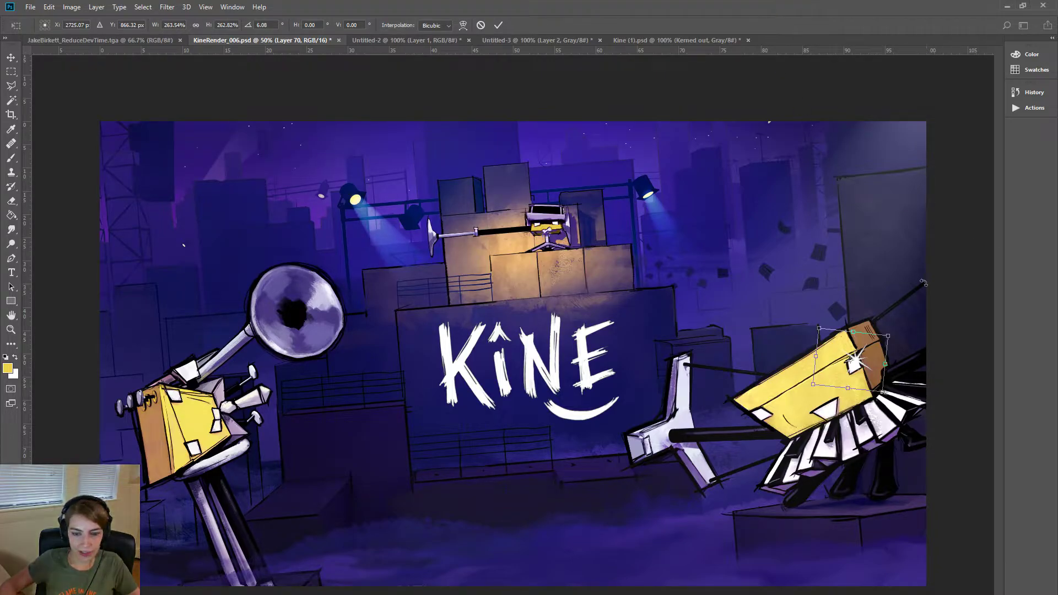
drag(863, 365, 863, 365)
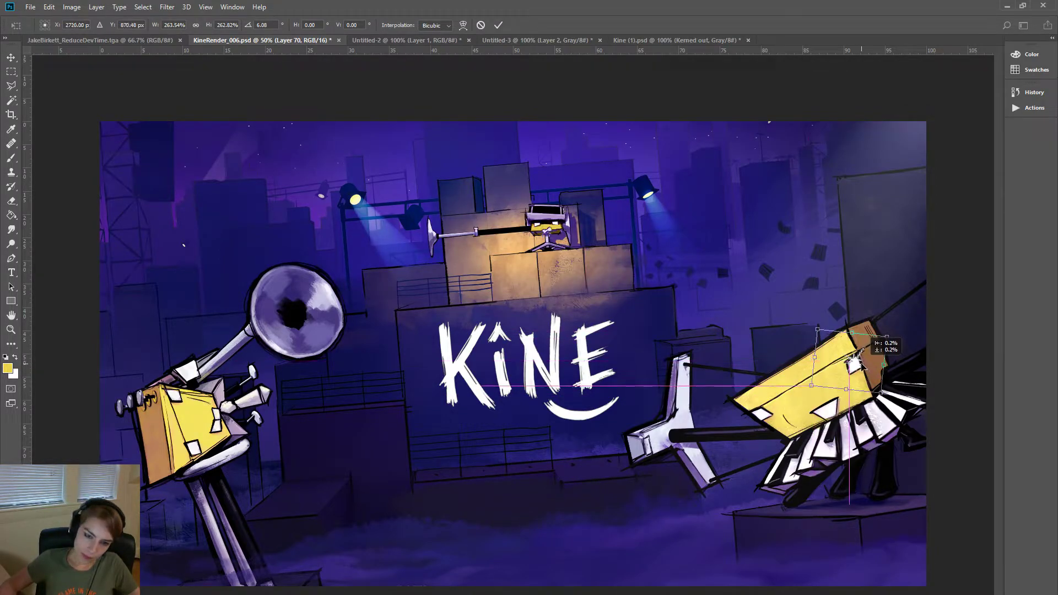
mouse_move(915, 317)
mouse_down()
mouse_move(906, 404)
mouse_move(885, 398)
mouse_move(905, 415)
mouse_move(871, 377)
mouse_up()
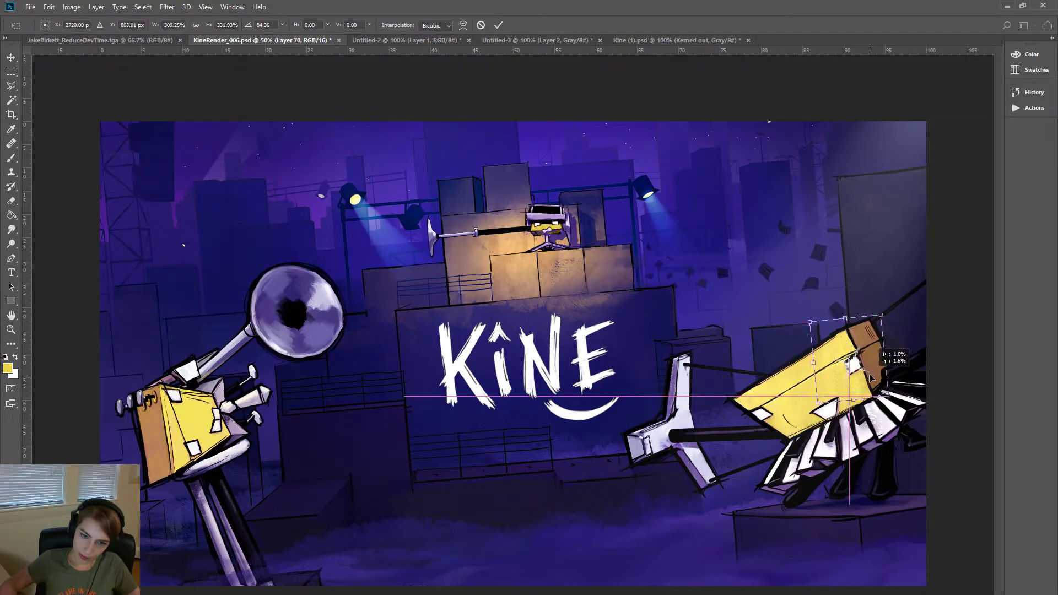
drag(871, 376, 875, 374)
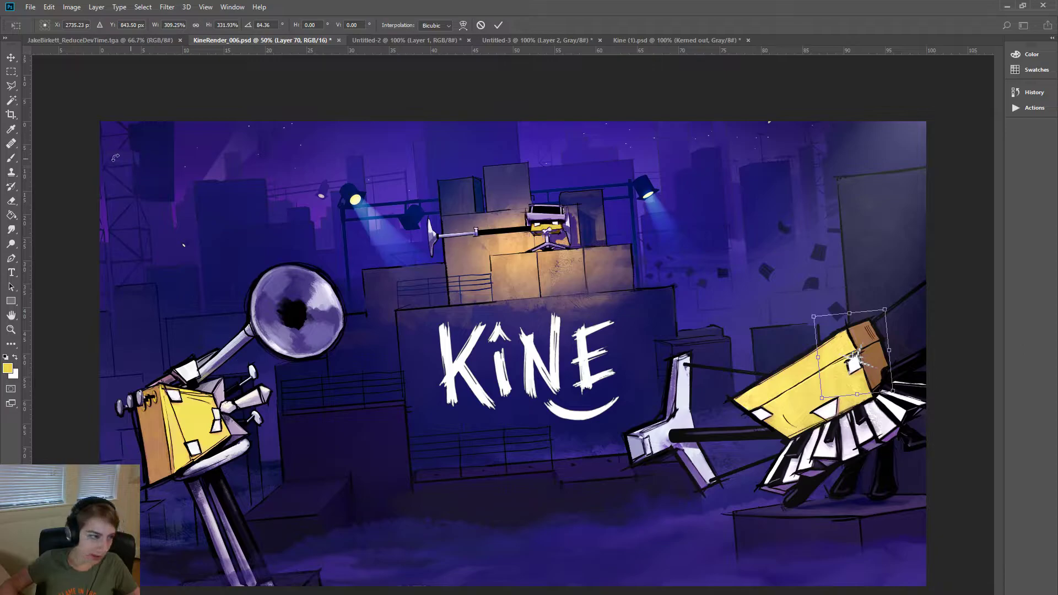
click(11, 57)
- Apply the pending transform and reposition the sparkle on the yellow box
click(473, 248)
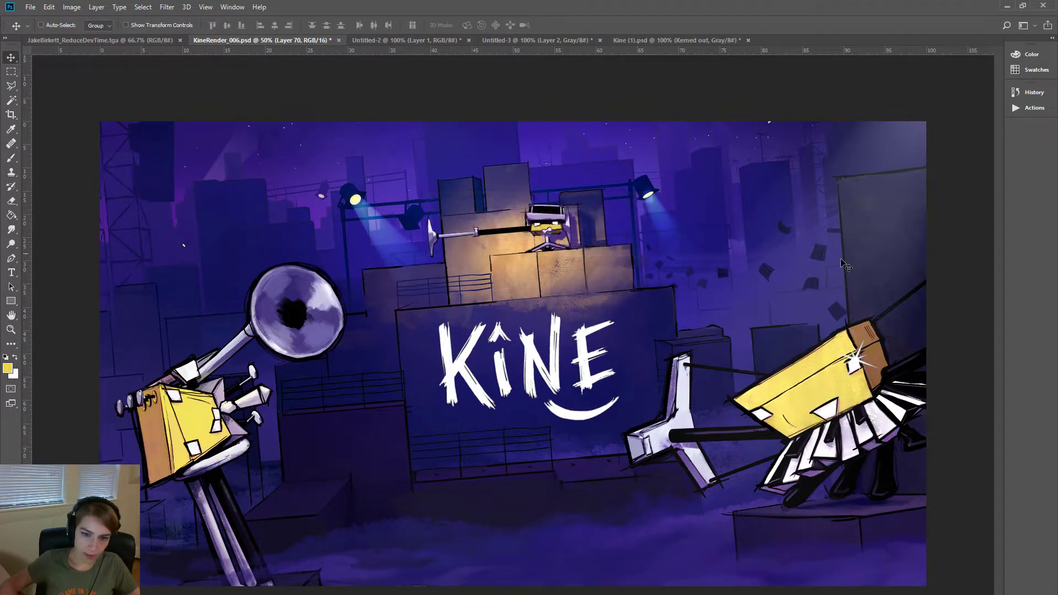
drag(862, 369, 866, 374)
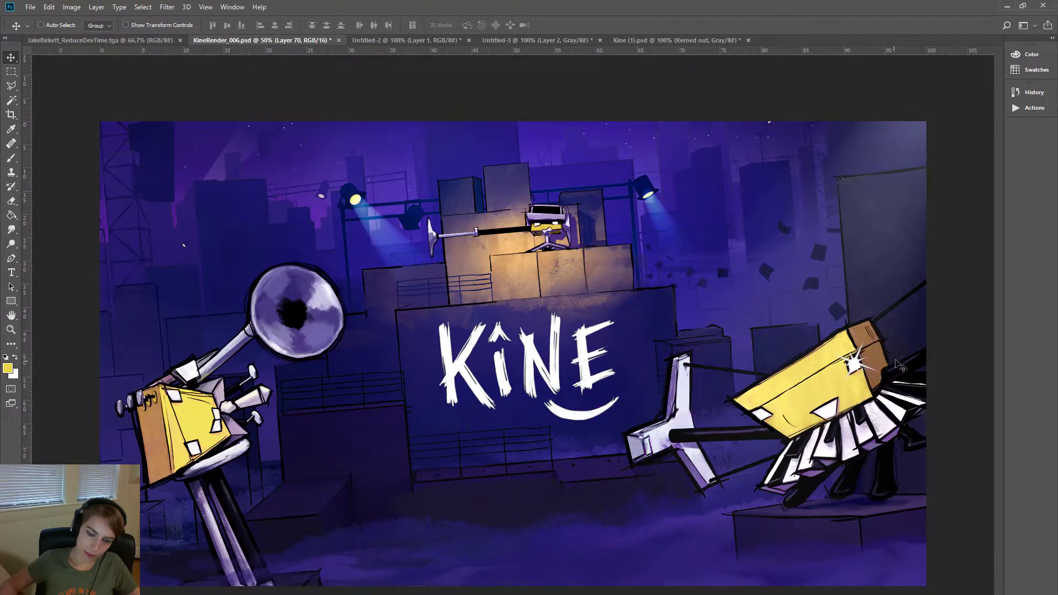
key(ctrl)
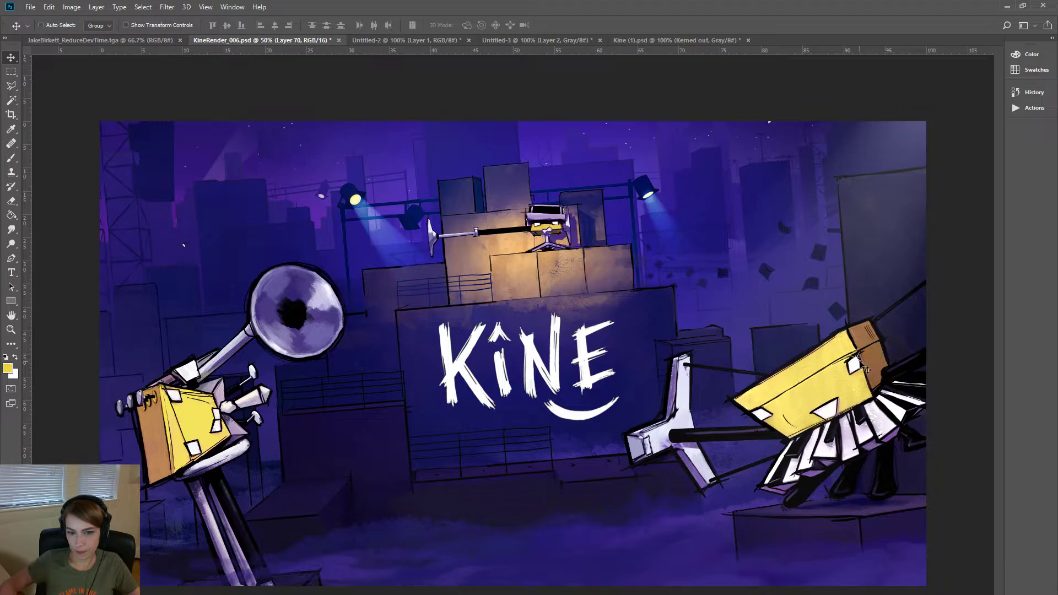
drag(867, 370, 860, 362)
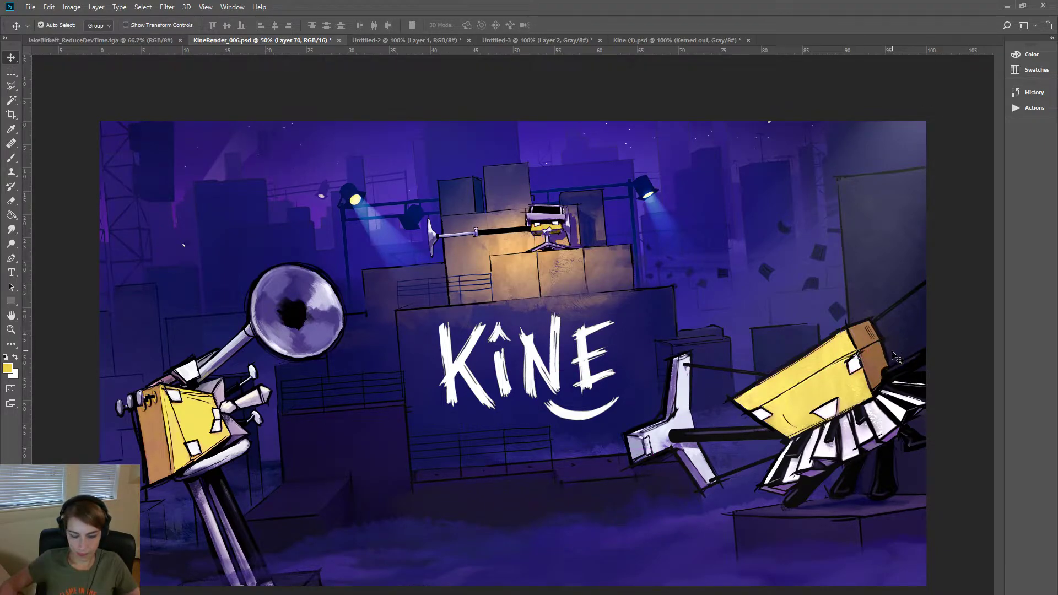
- Scale the sparkle to about 131% at -33.6°, then duplicate the layer and move the copy
key(ctrl+t)
mouse_move(841, 369)
mouse_down()
mouse_move(832, 374)
mouse_move(865, 362)
mouse_up()
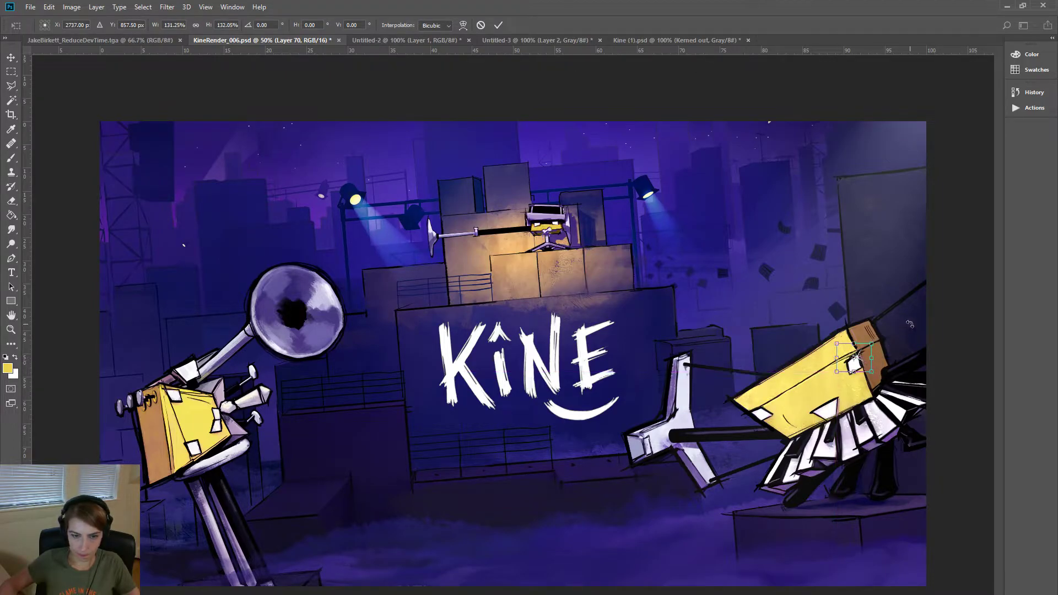
drag(894, 322, 834, 296)
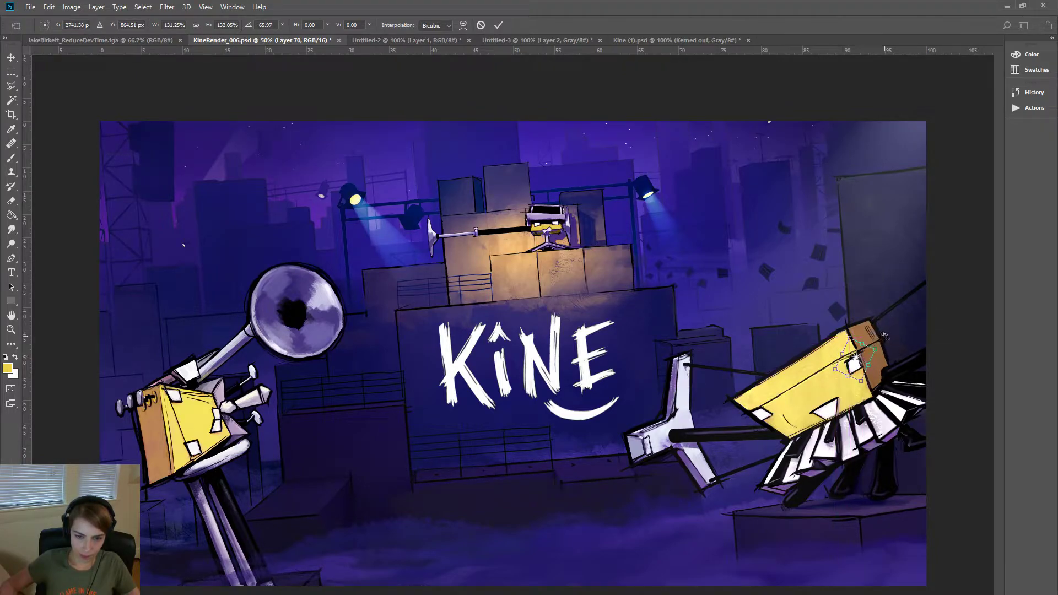
mouse_move(893, 334)
mouse_down()
mouse_move(897, 358)
mouse_move(867, 363)
mouse_up()
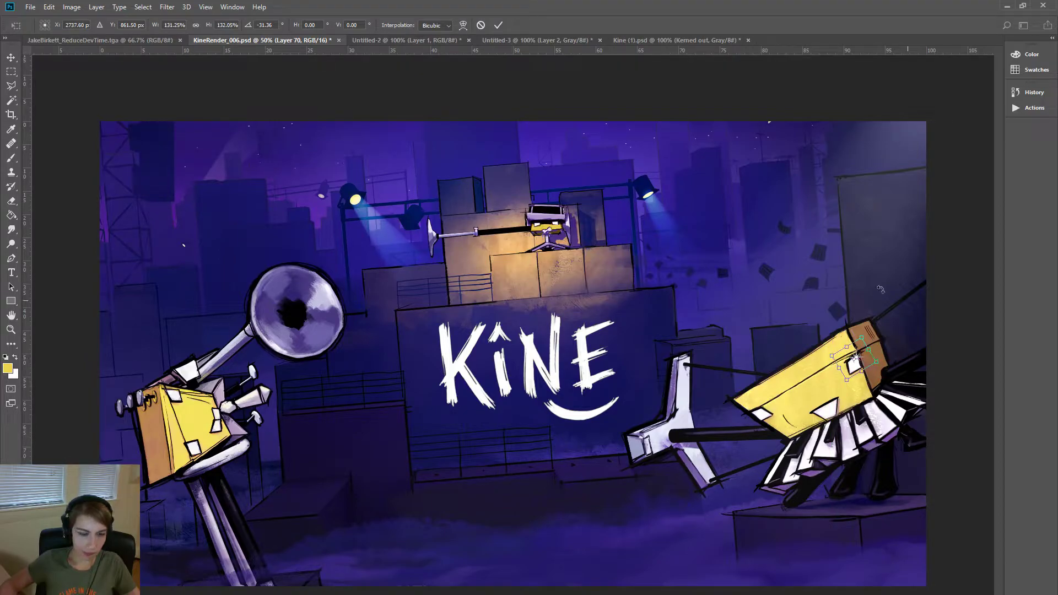
click(16, 61)
click(478, 248)
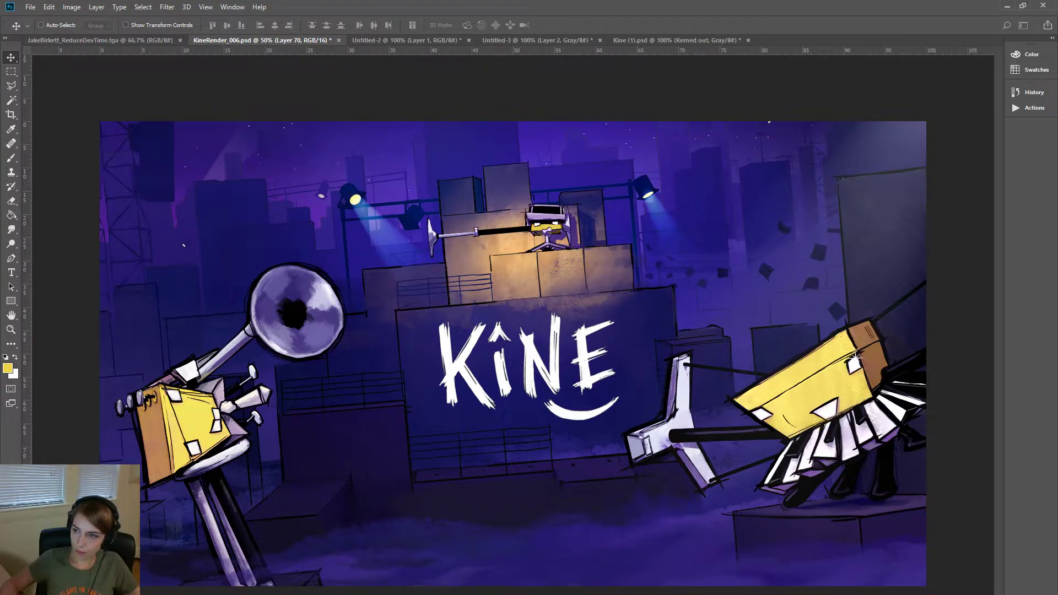
key(ctrl+j)
drag(865, 363, 766, 413)
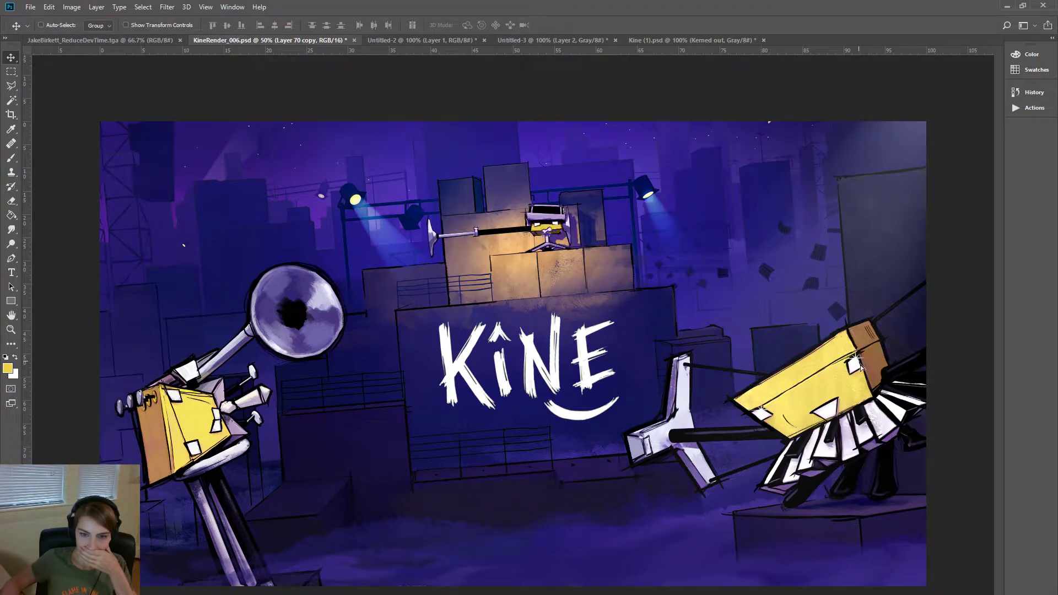
- Reposition the sparkle copy, merge it down into Layer 70, and save
drag(861, 367, 857, 369)
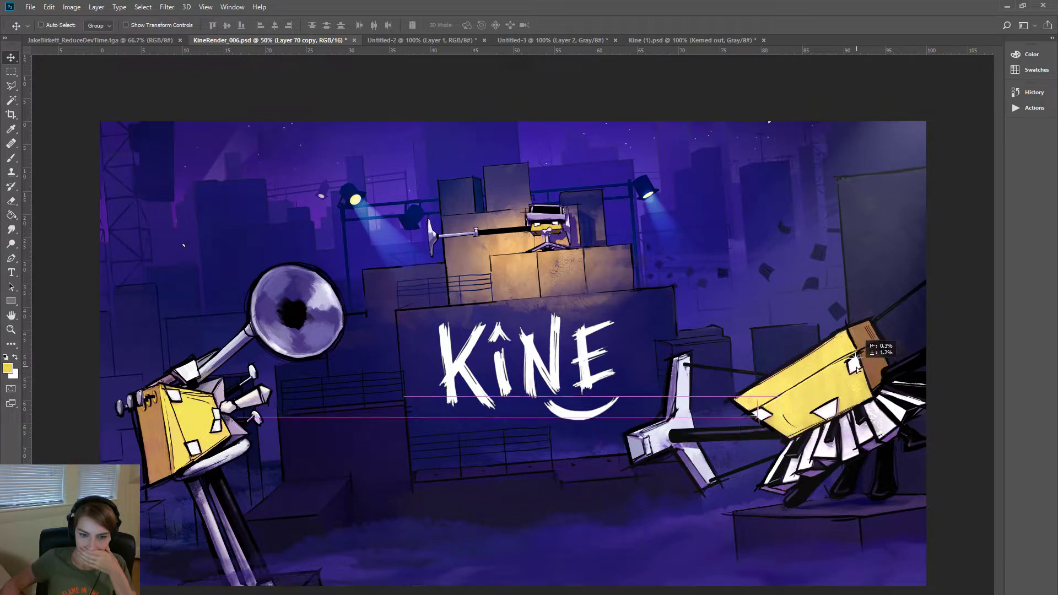
drag(857, 369, 876, 372)
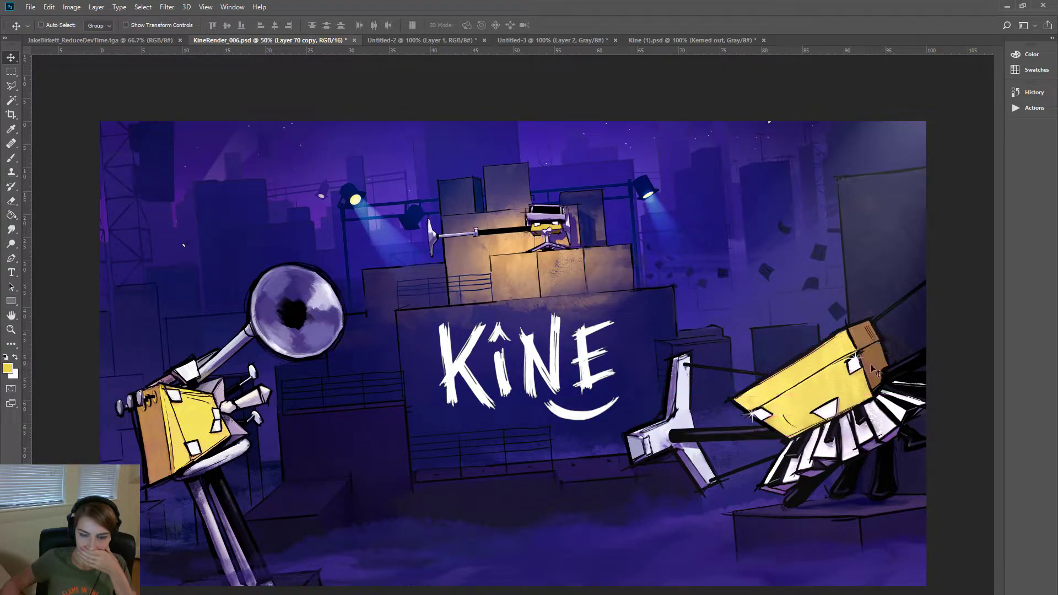
drag(768, 392, 775, 414)
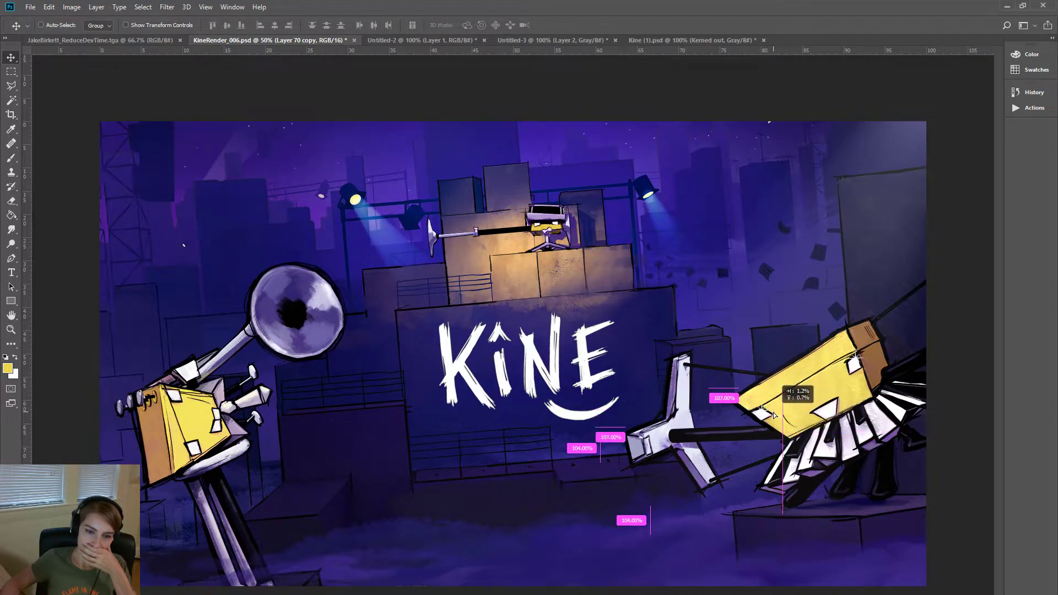
drag(775, 415, 772, 411)
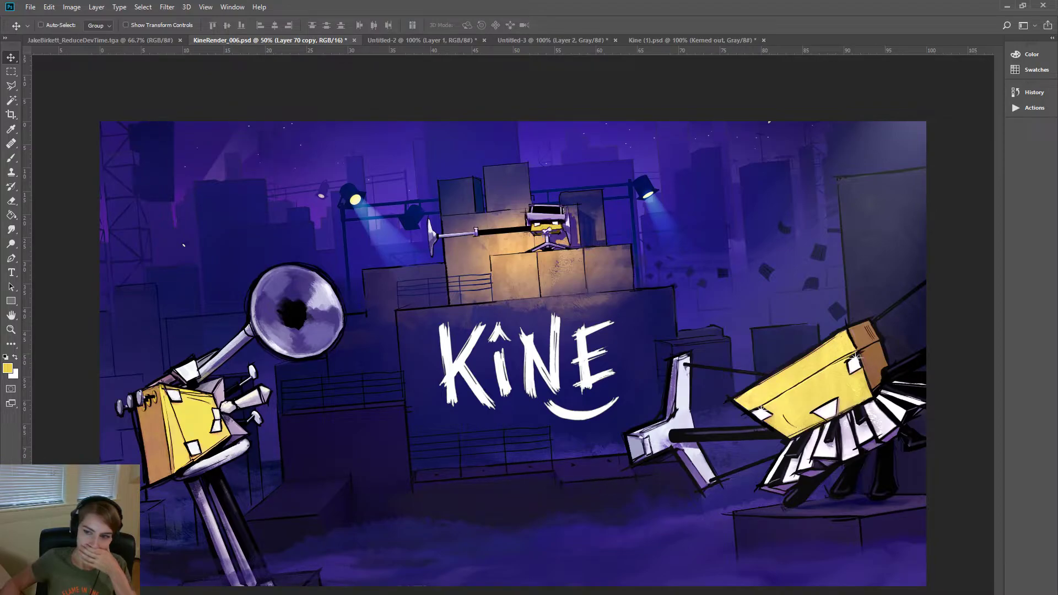
key(ctrl+e)
key(ctrl+s)
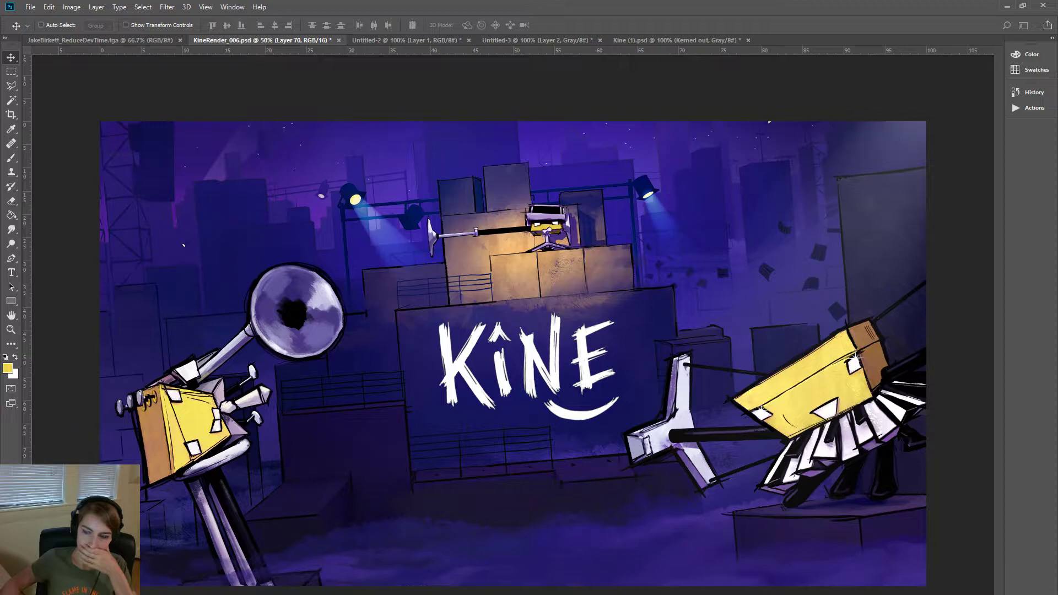
- Duplicate the sparkle, apply a Gaussian Blur glow, then delete the extra sparkle copies
key(ctrl+j)
click(167, 6)
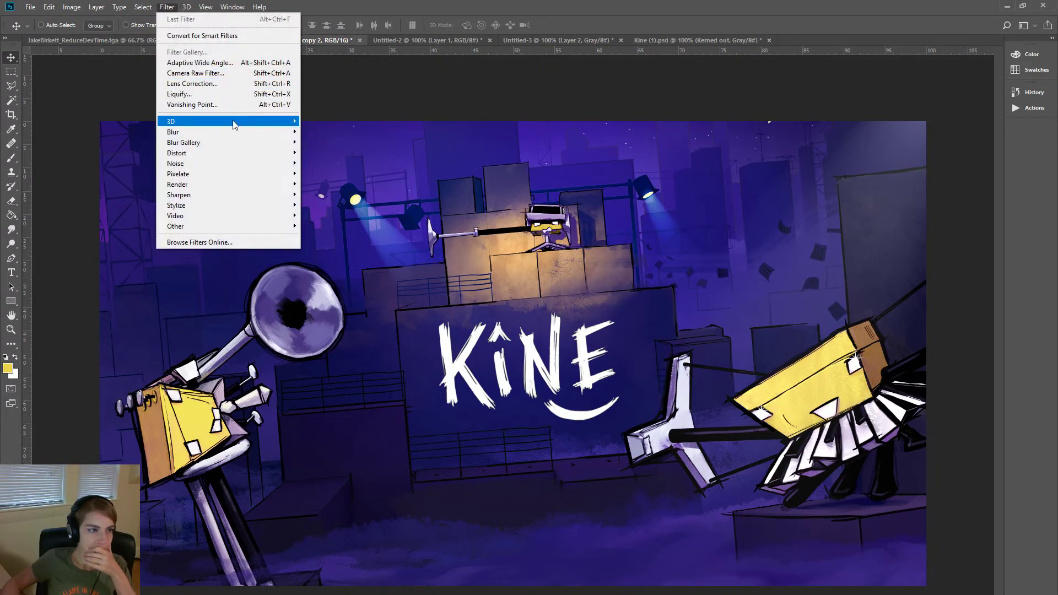
mouse_move(173, 131)
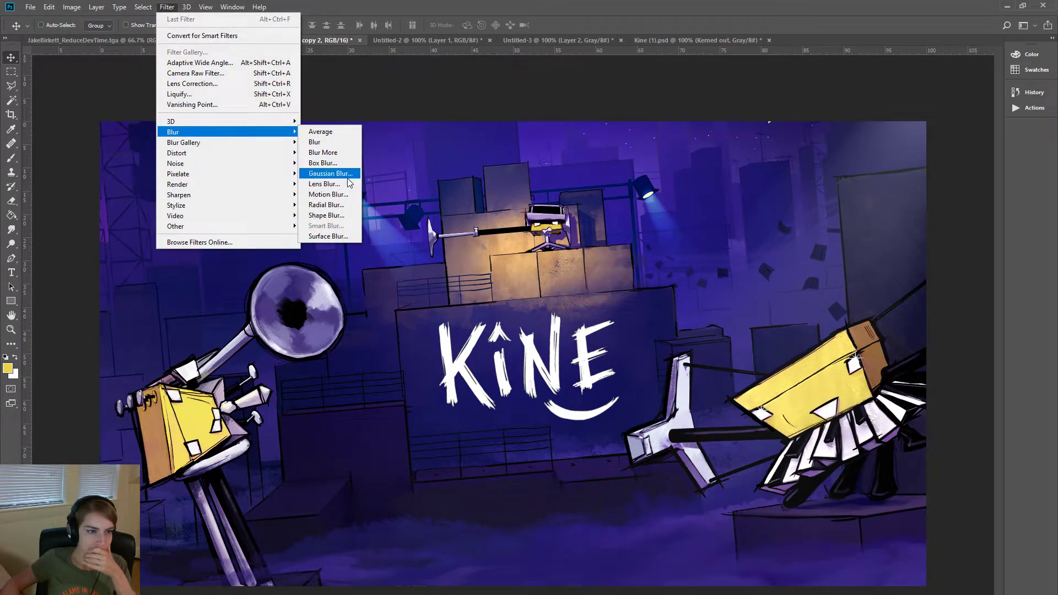
click(348, 177)
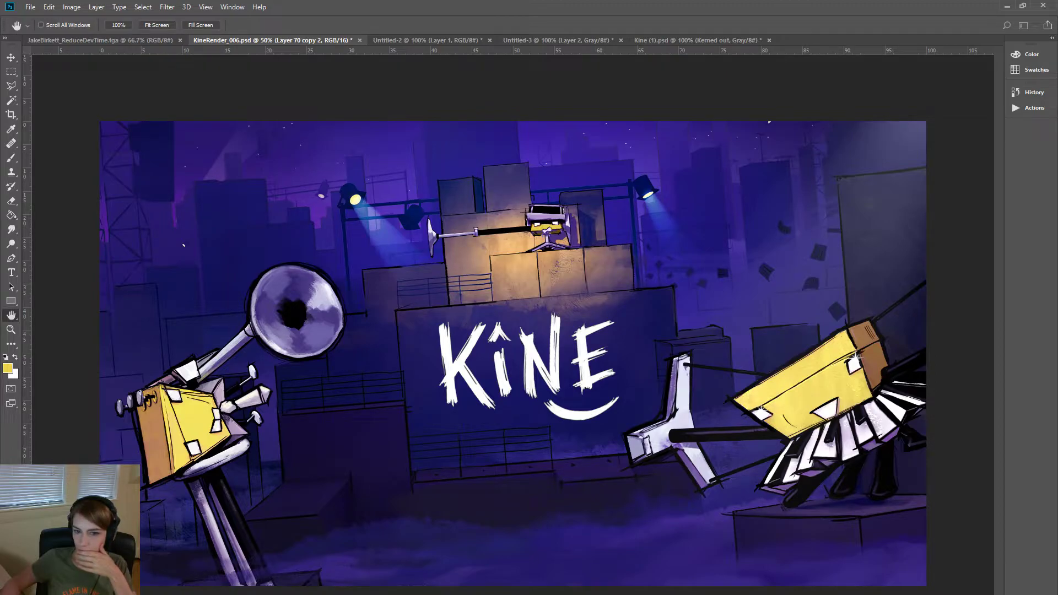
key(v)
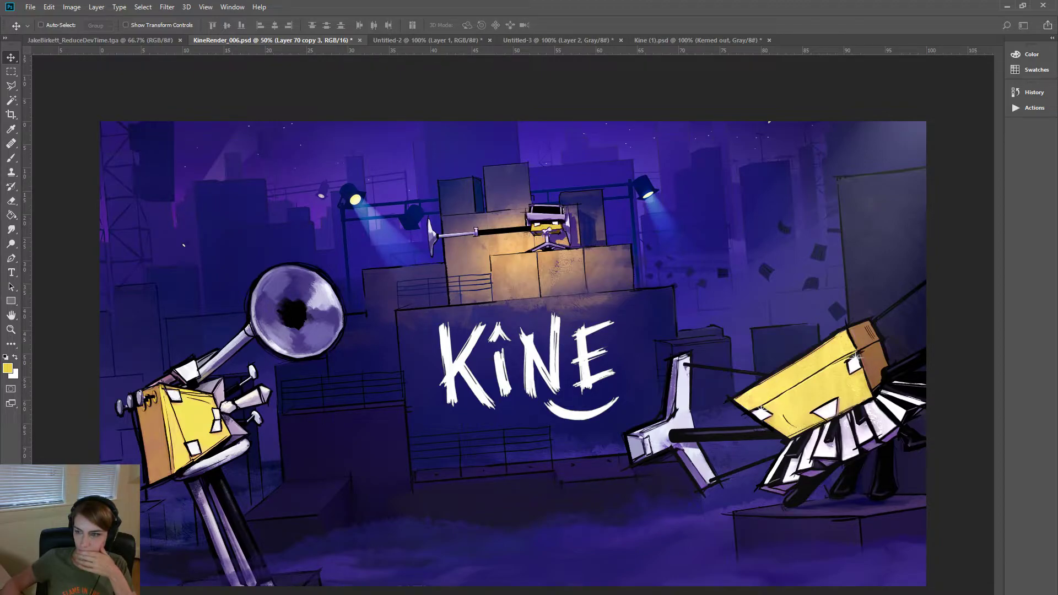
key(ctrl+j)
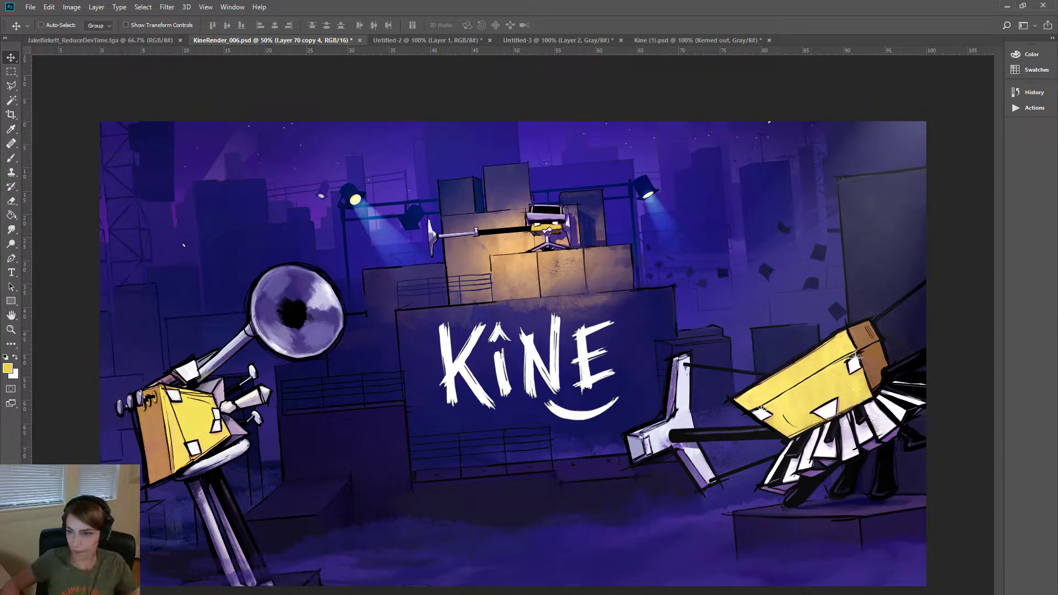
key(Delete)
key(Delete)
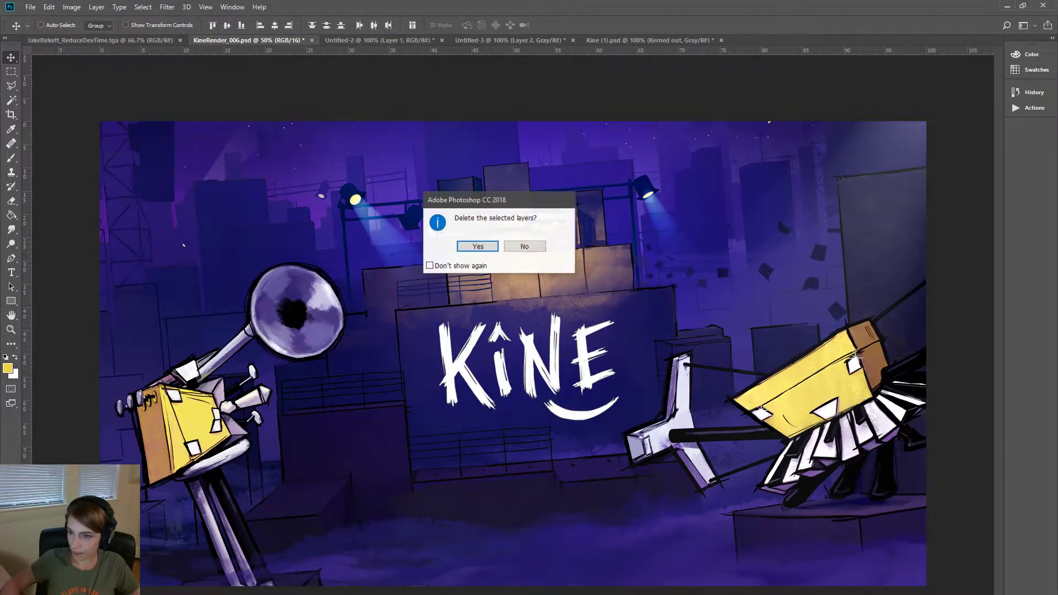
key(Return)
- Zoom in on the yellow box sparkle and choose a Hard Round brush at 47 px
click(11, 329)
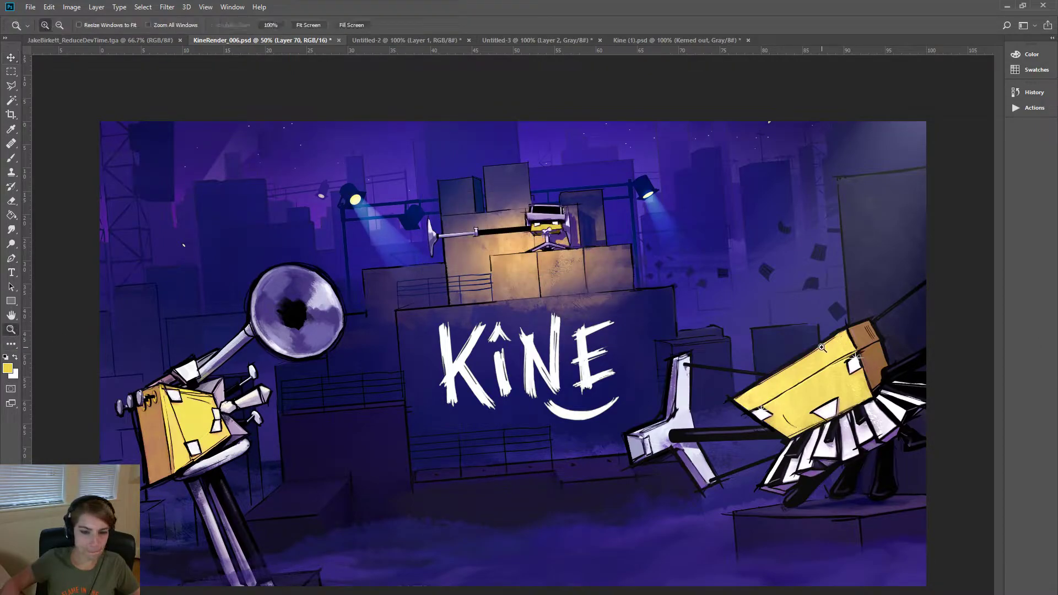
drag(821, 347, 946, 402)
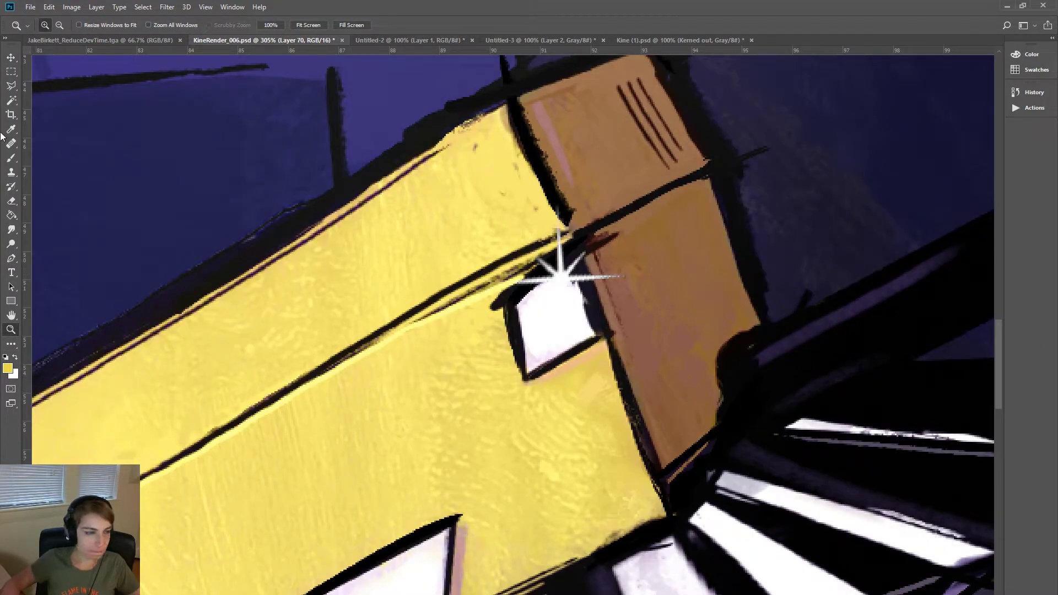
click(11, 158)
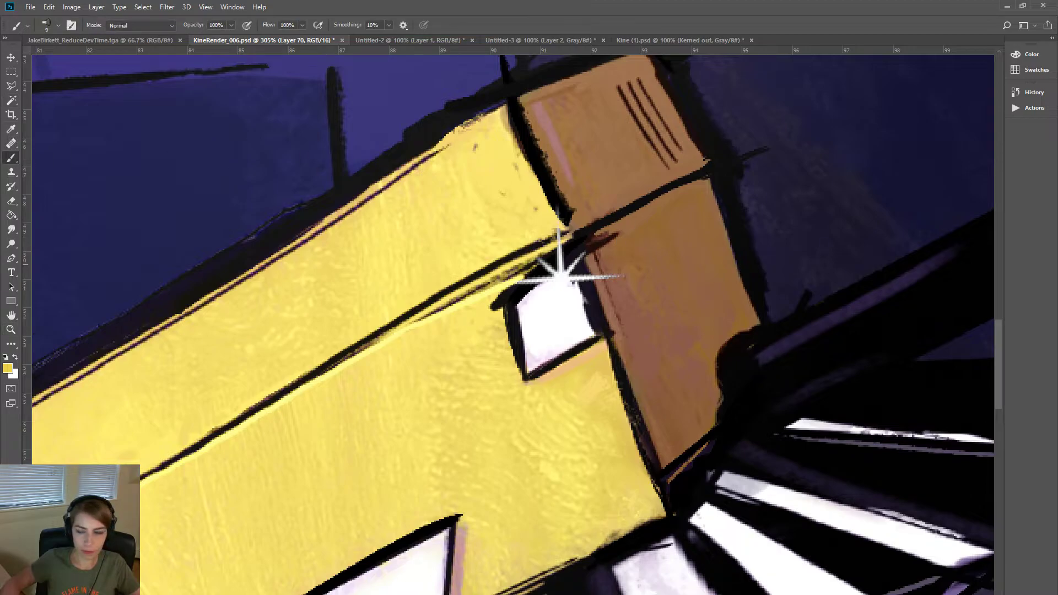
click(28, 26)
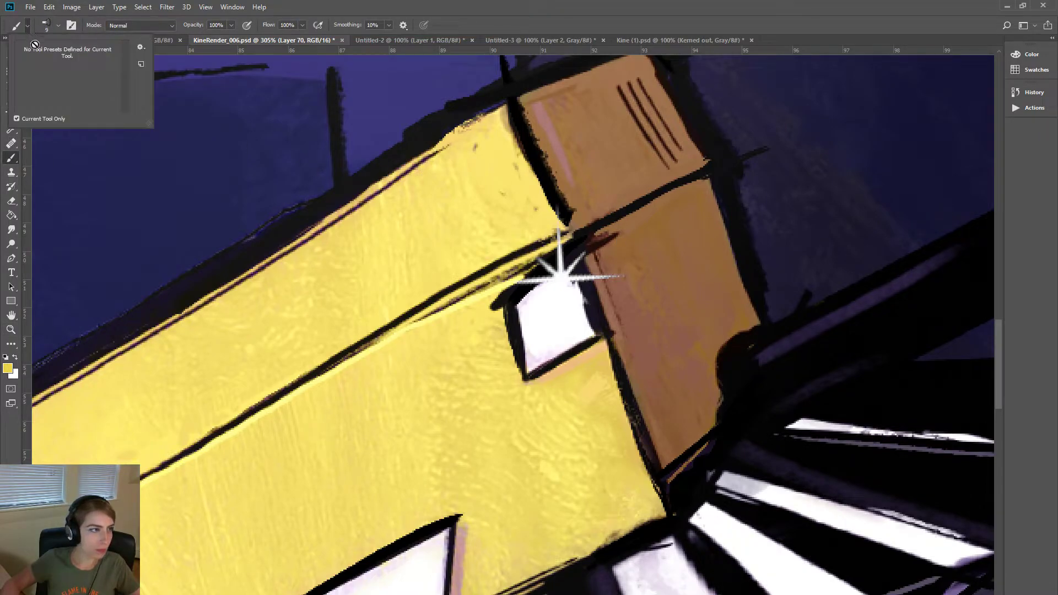
click(18, 21)
click(27, 27)
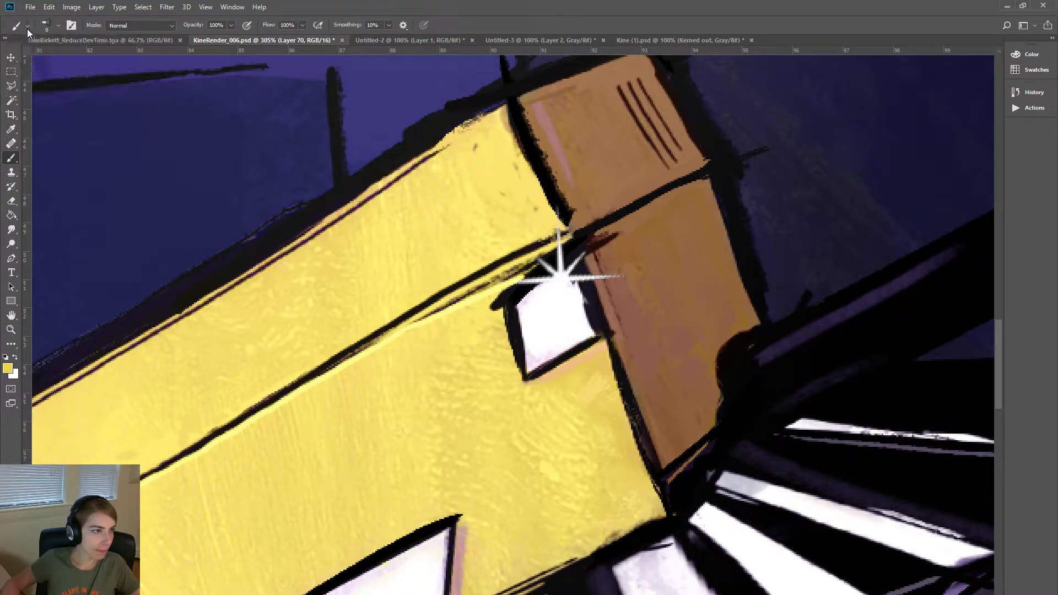
click(27, 24)
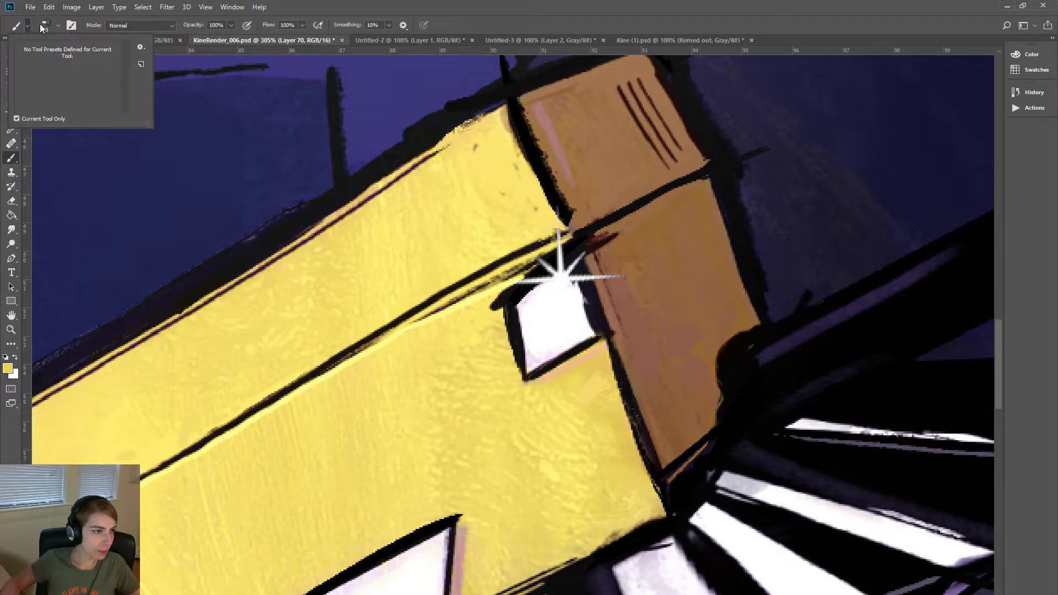
click(59, 26)
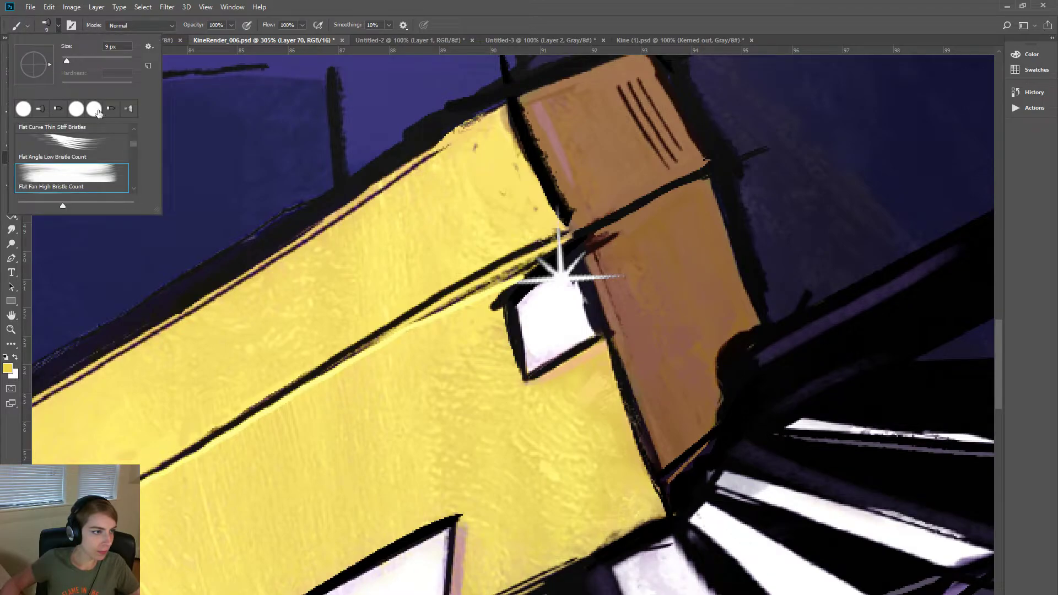
drag(134, 142, 134, 127)
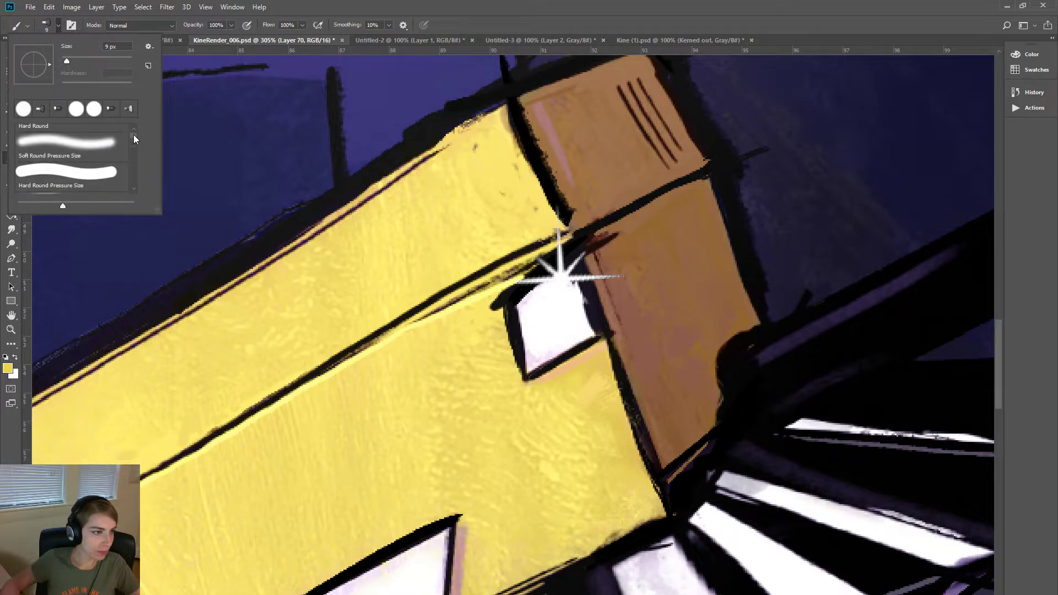
click(24, 109)
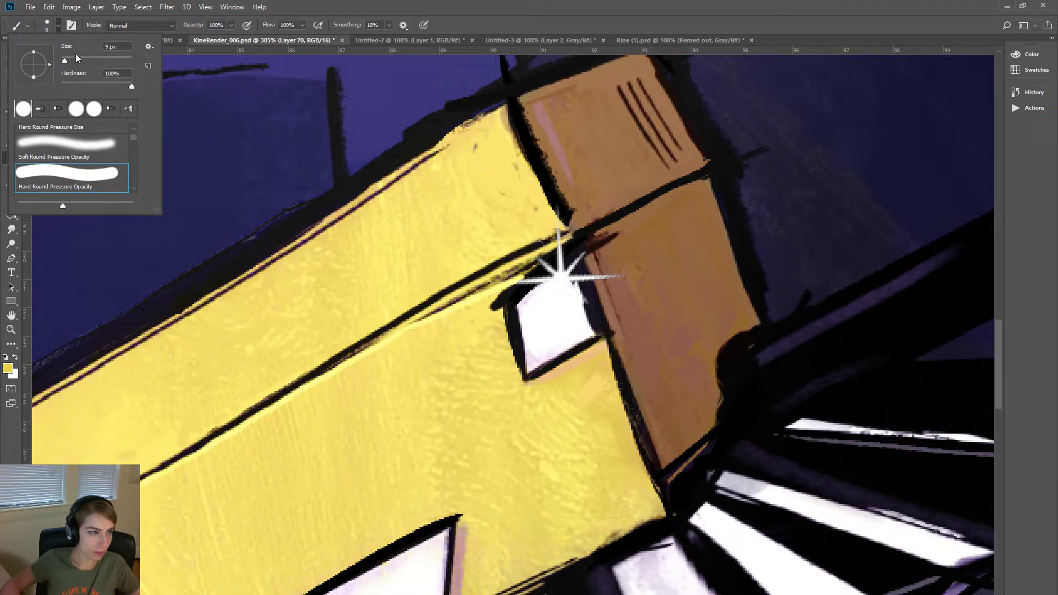
drag(65, 61, 77, 61)
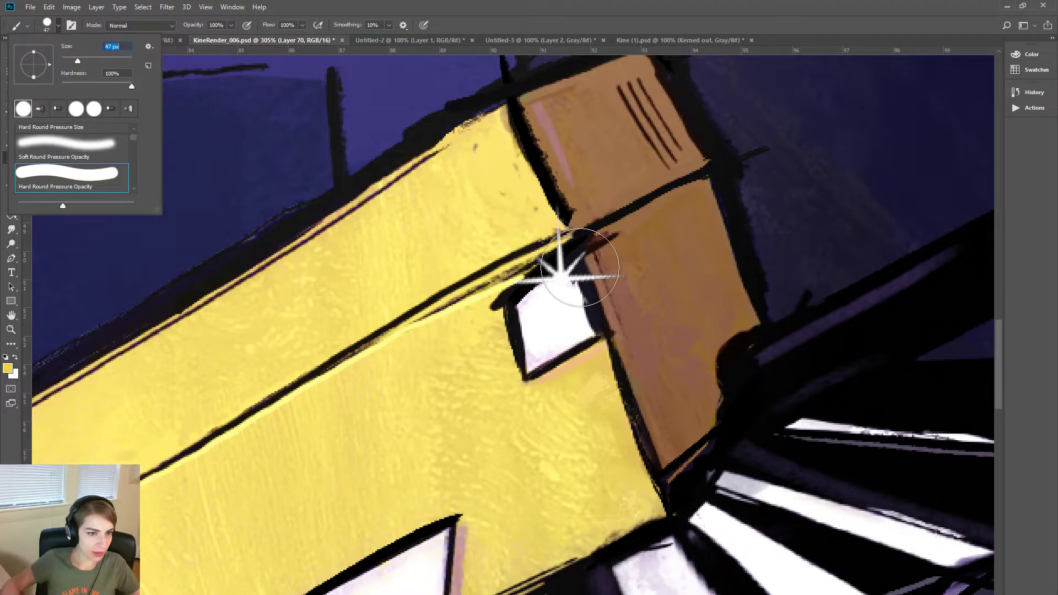
click(561, 288)
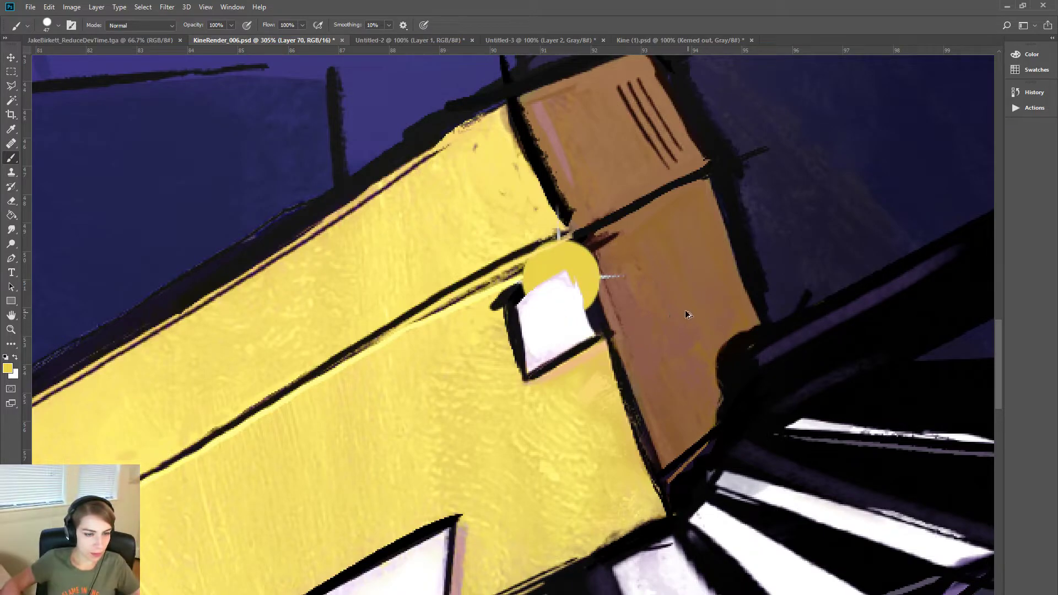
- With a white 23 px brush, dab a white dot over the sparkle
click(15, 356)
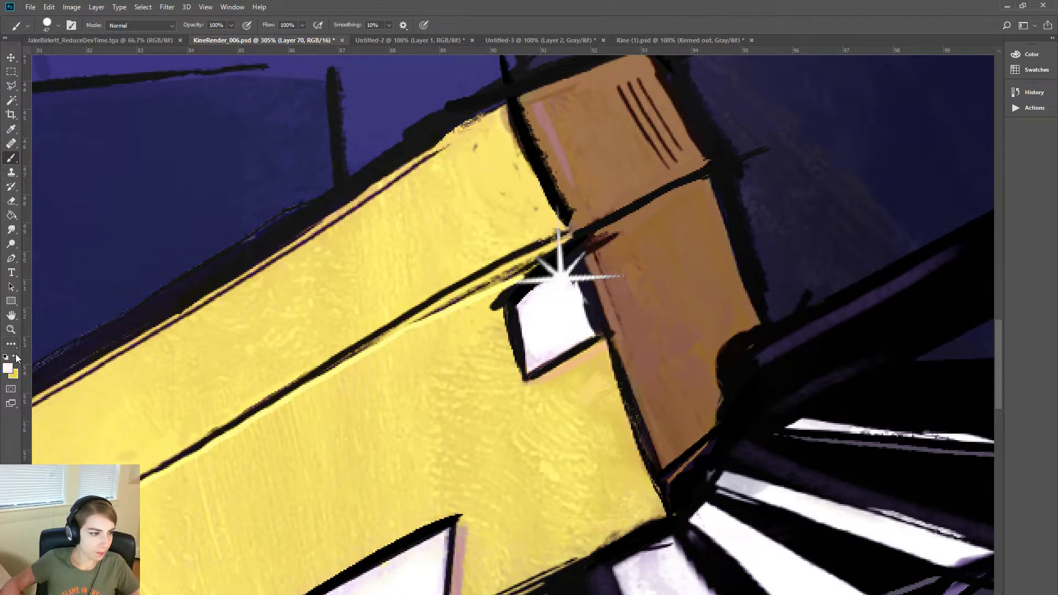
click(58, 25)
drag(70, 58, 66, 59)
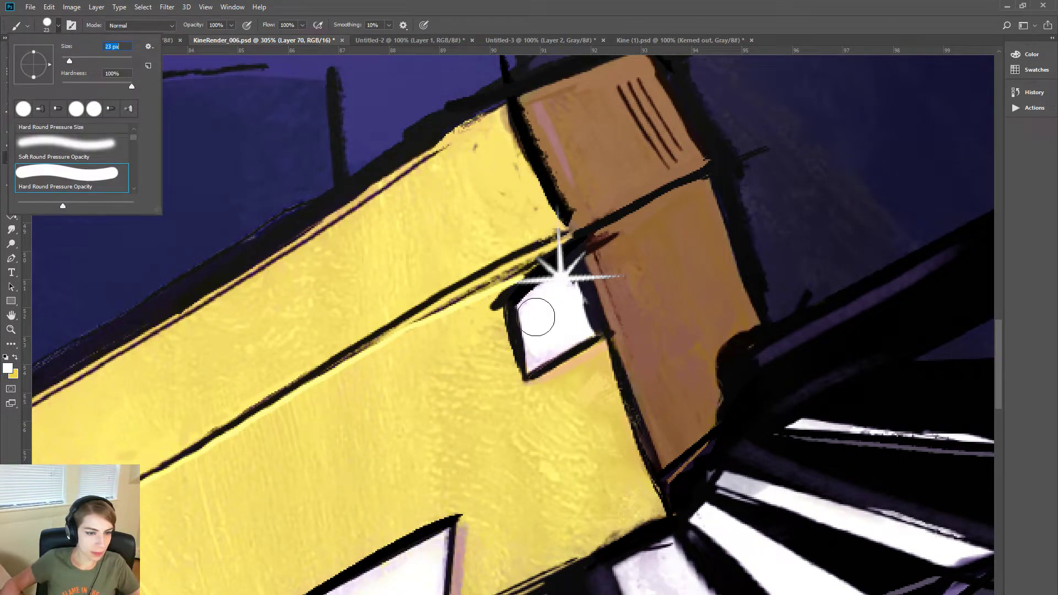
click(558, 279)
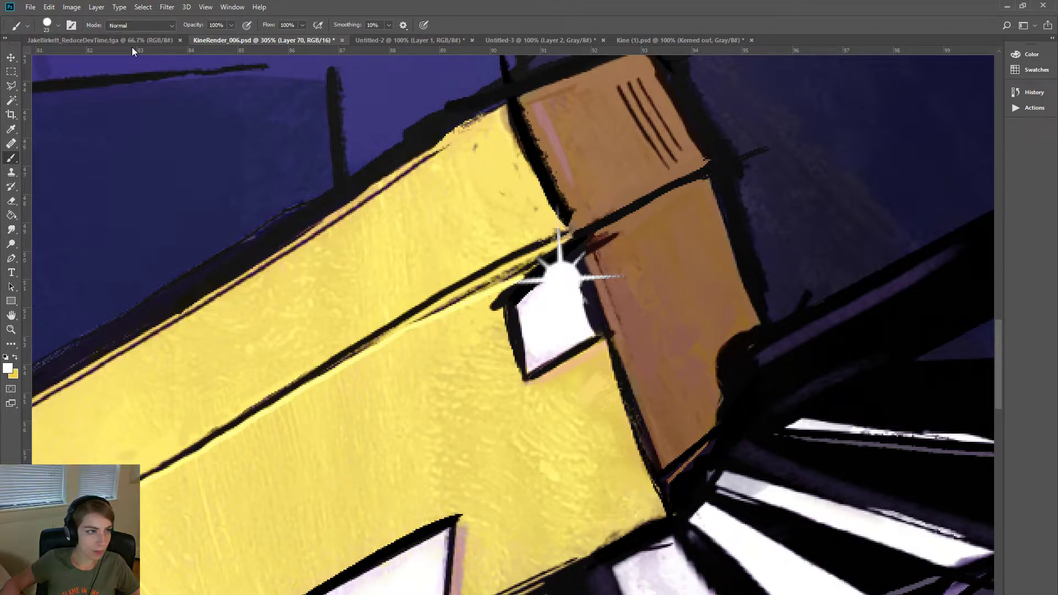
click(167, 6)
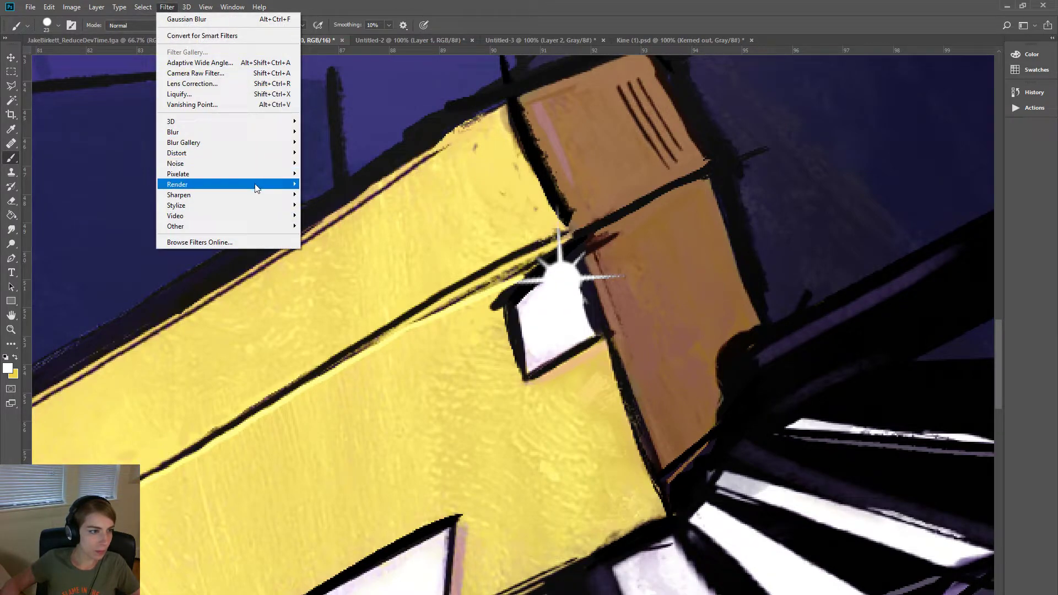
mouse_move(173, 133)
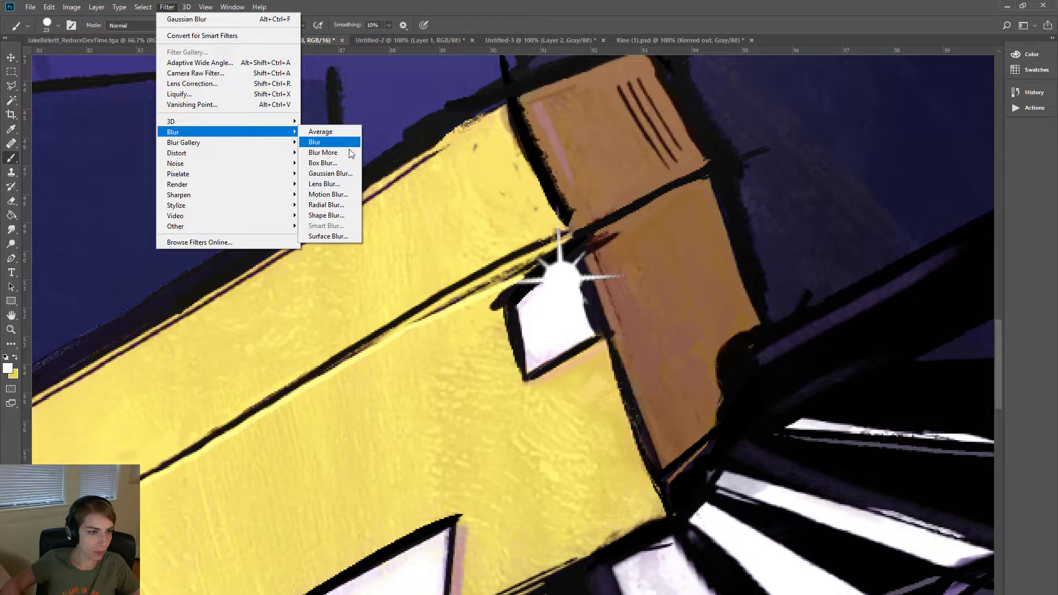
- Gaussian-blur the white dot, merge the glow down, and delete the extra layers
click(350, 173)
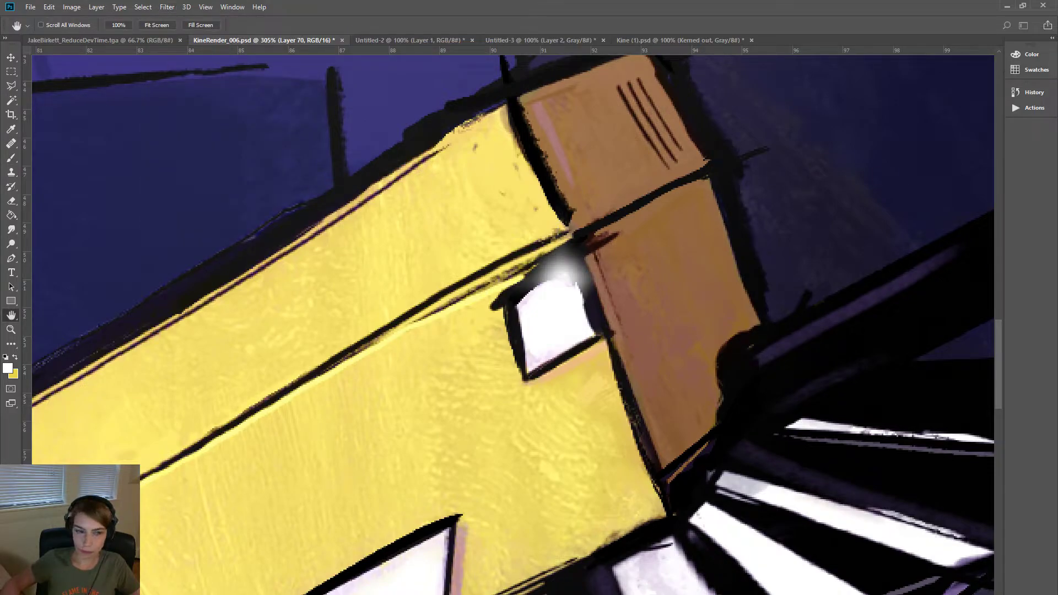
key(Return)
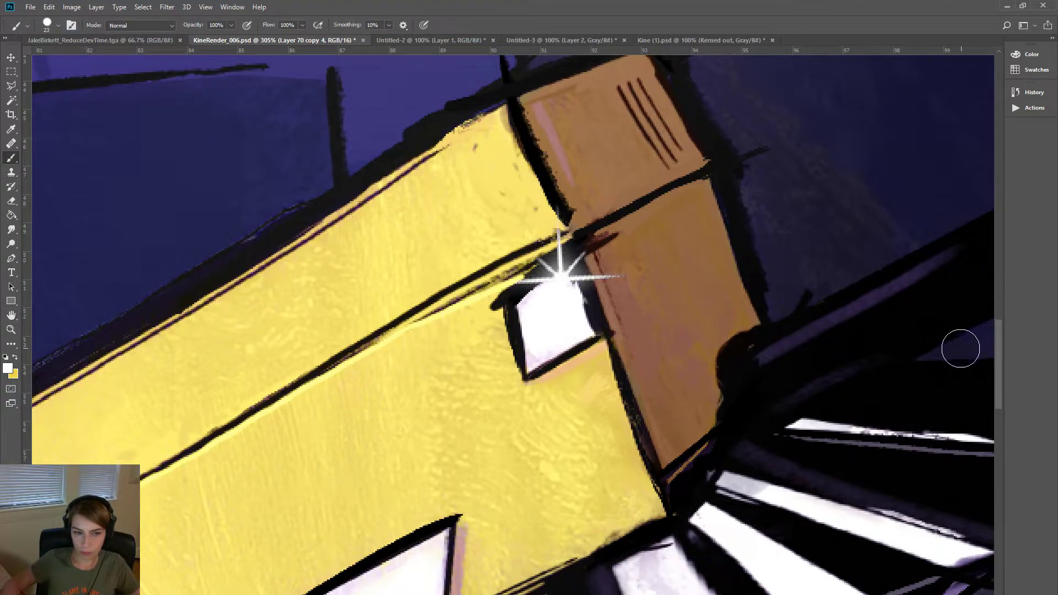
key(ctrl+e)
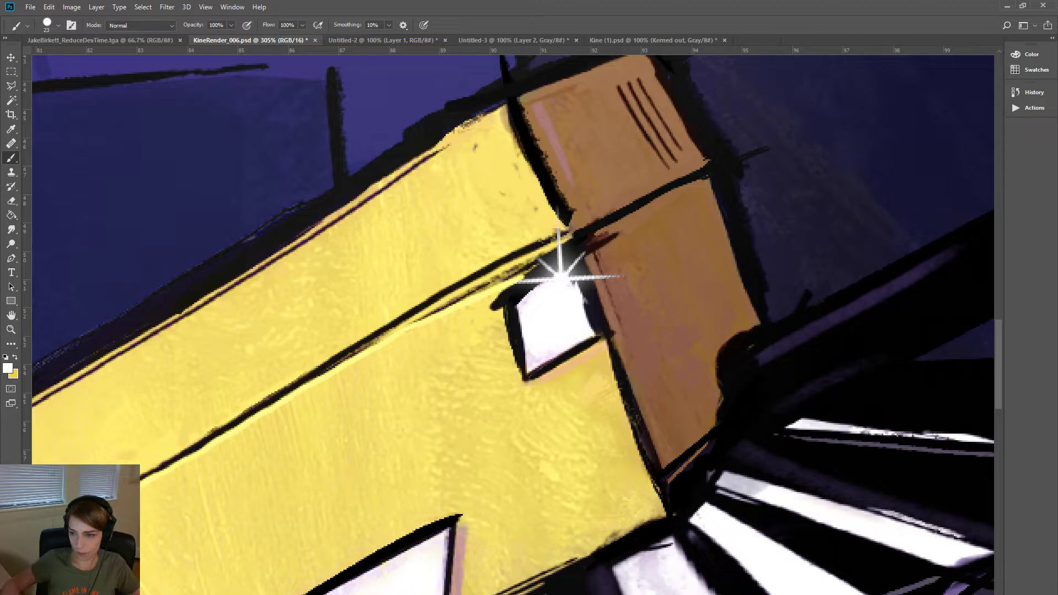
key(Delete)
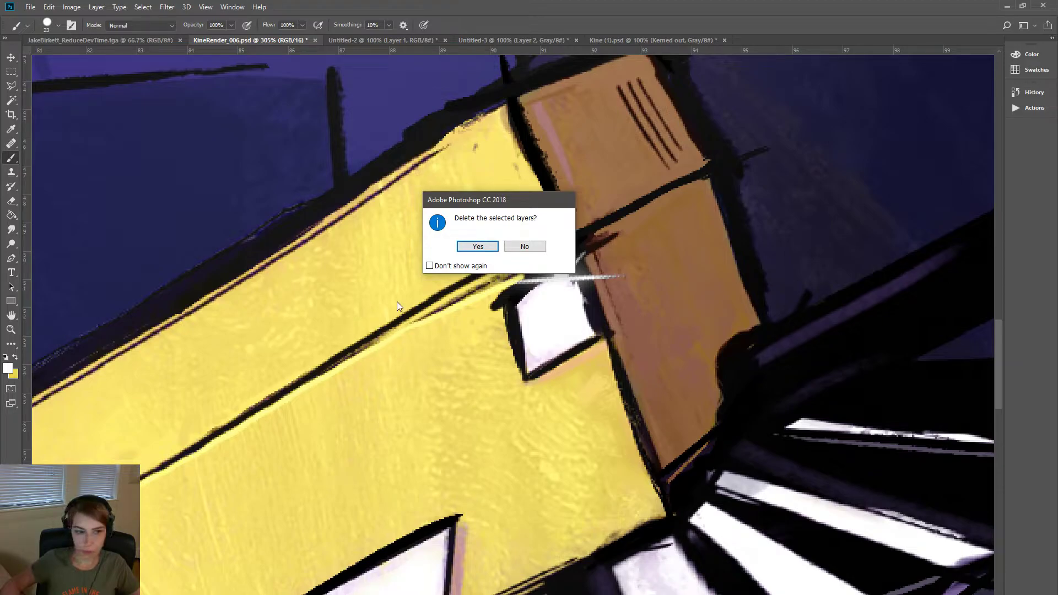
click(532, 252)
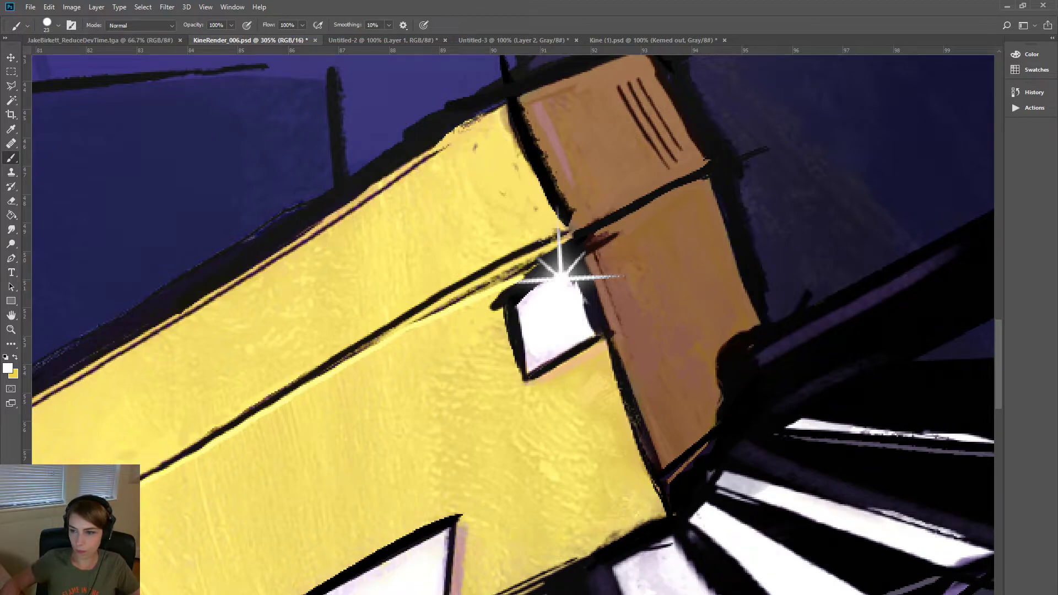
key(Delete)
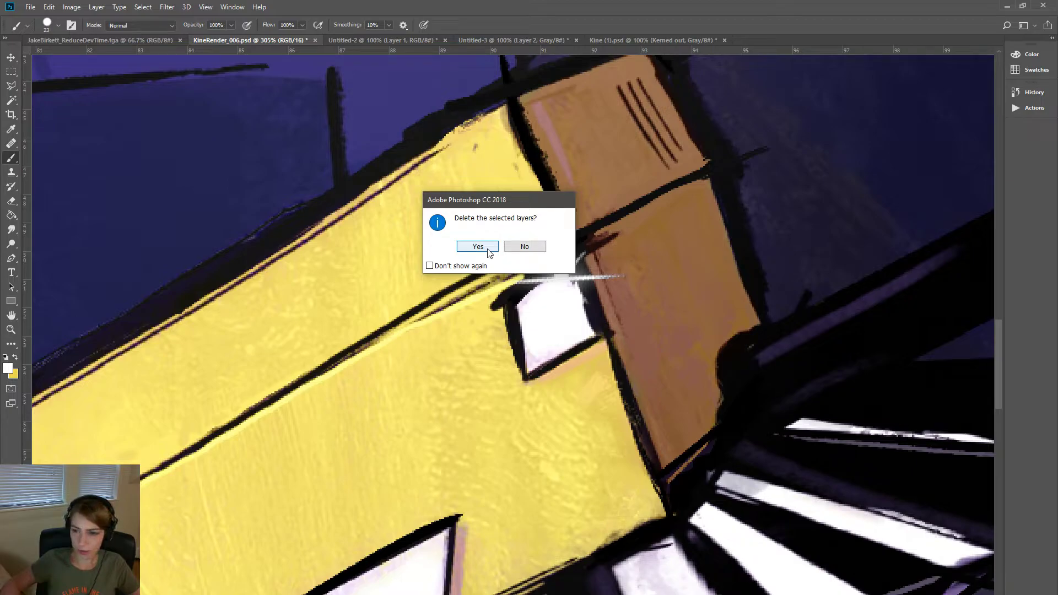
click(487, 248)
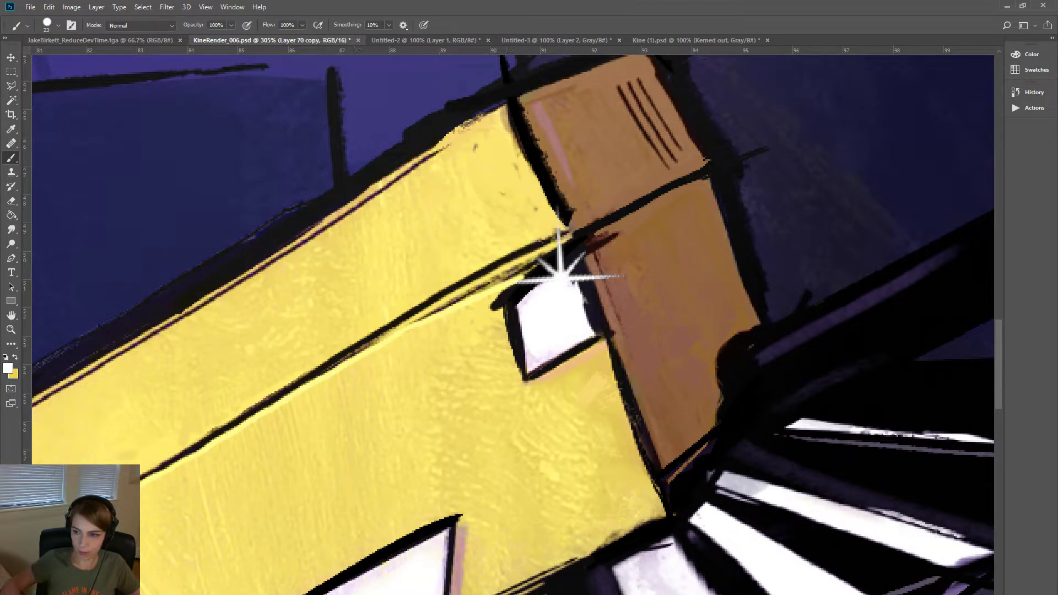
- Add a new layer, reapply the Gaussian Blur, and zoom out to the whole artwork
key(ctrl+shift+alt+n)
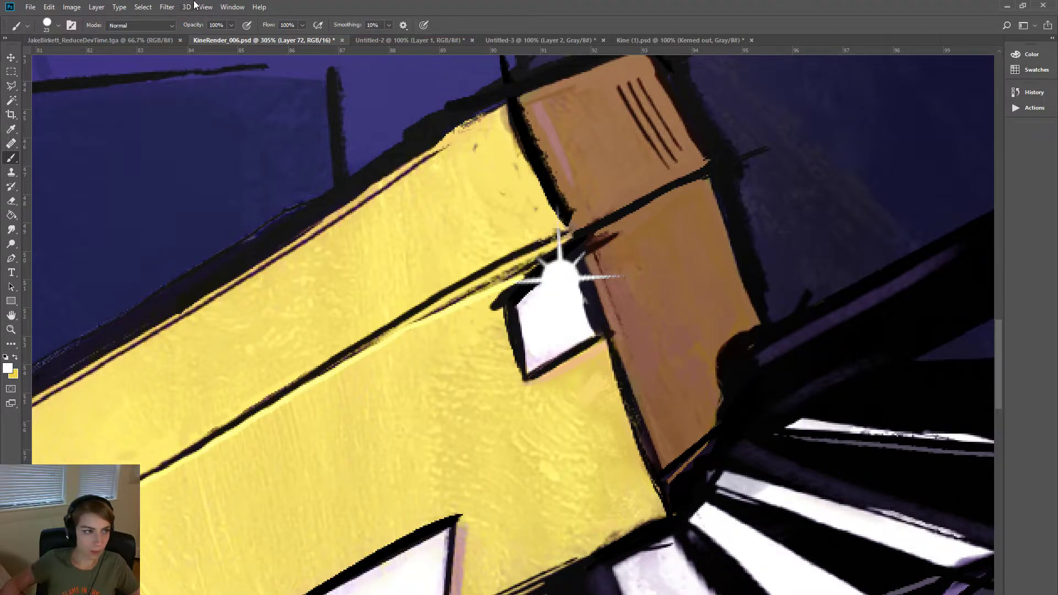
click(167, 7)
mouse_move(215, 132)
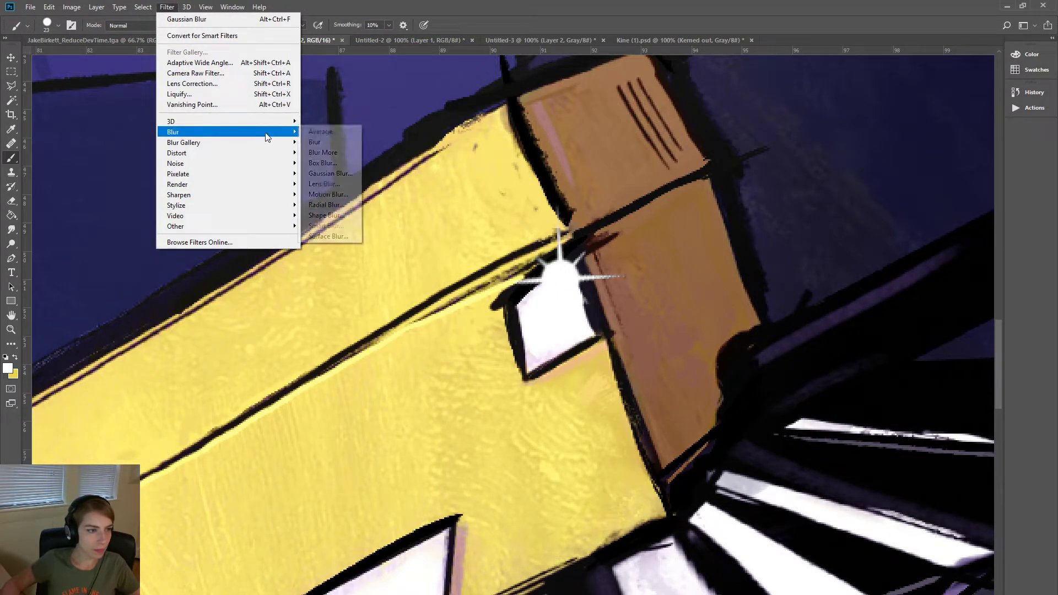
click(350, 175)
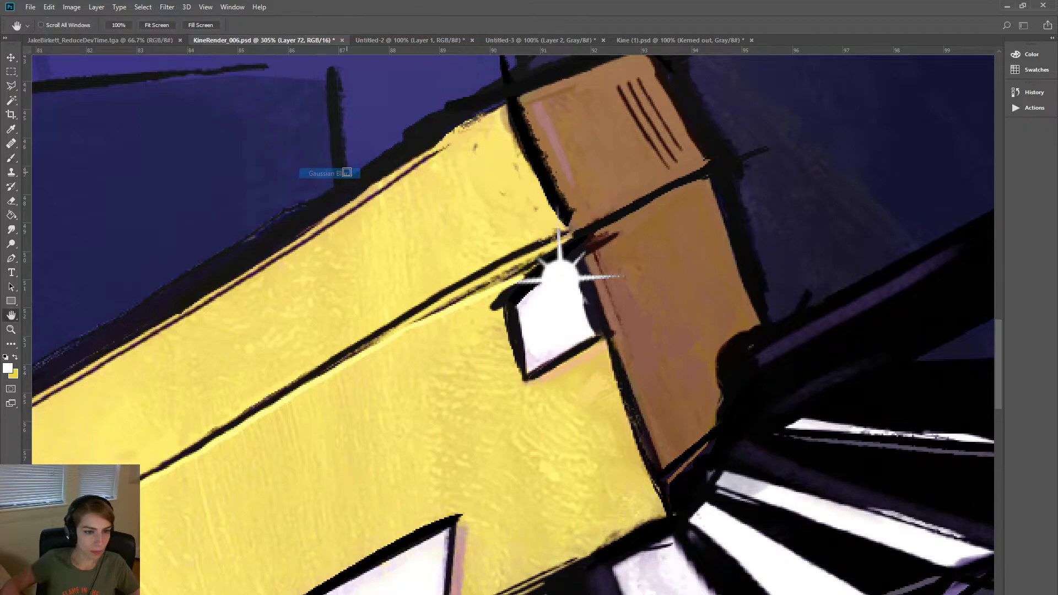
key(b)
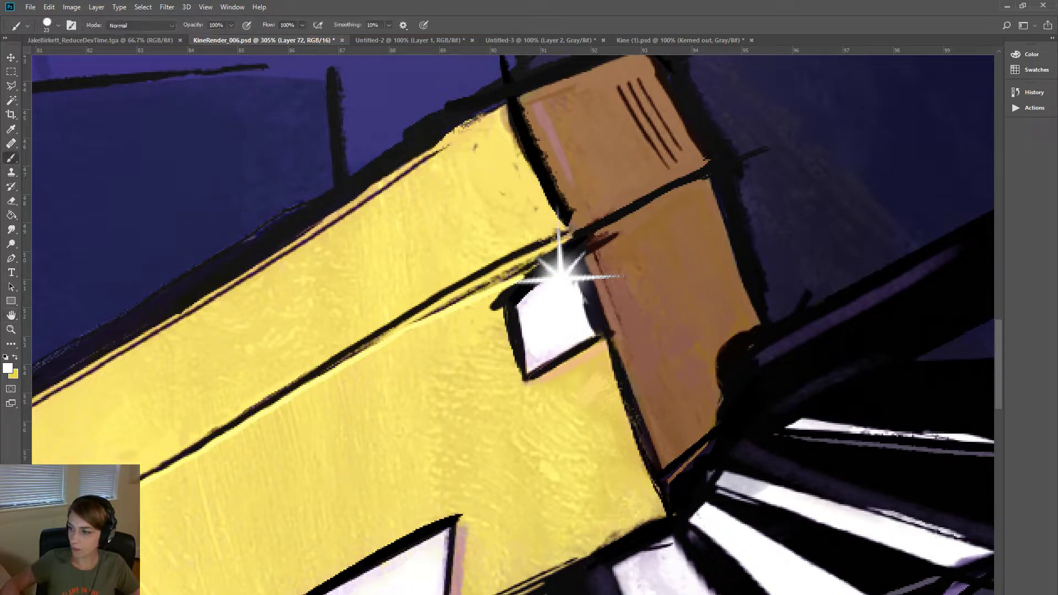
key(ctrl+minus)
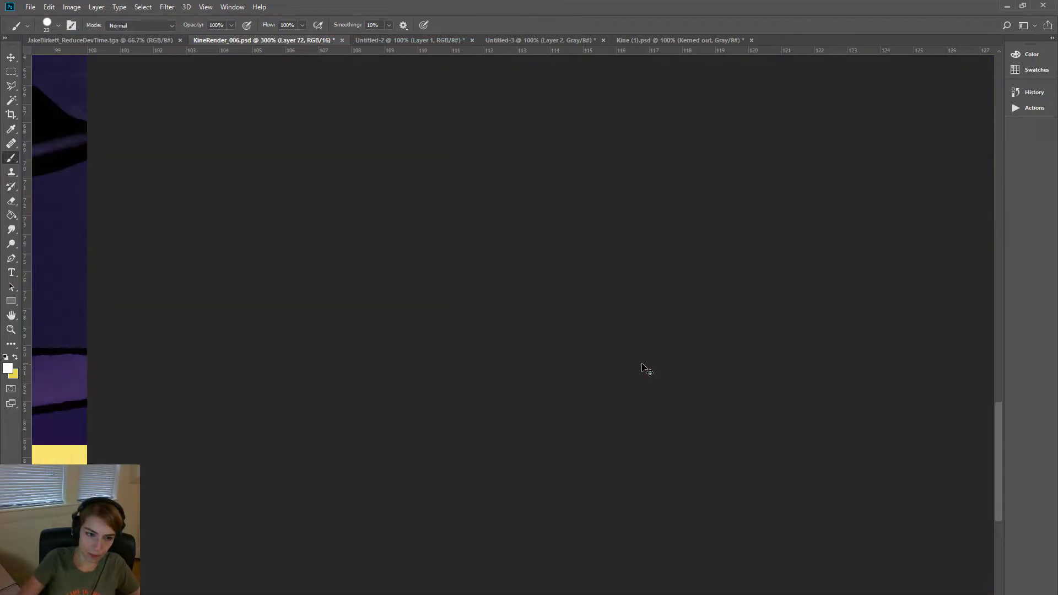
key(ctrl+minus)
key(ctrl+minus)
key(ctrl+minus)
key(ctrl+minus)
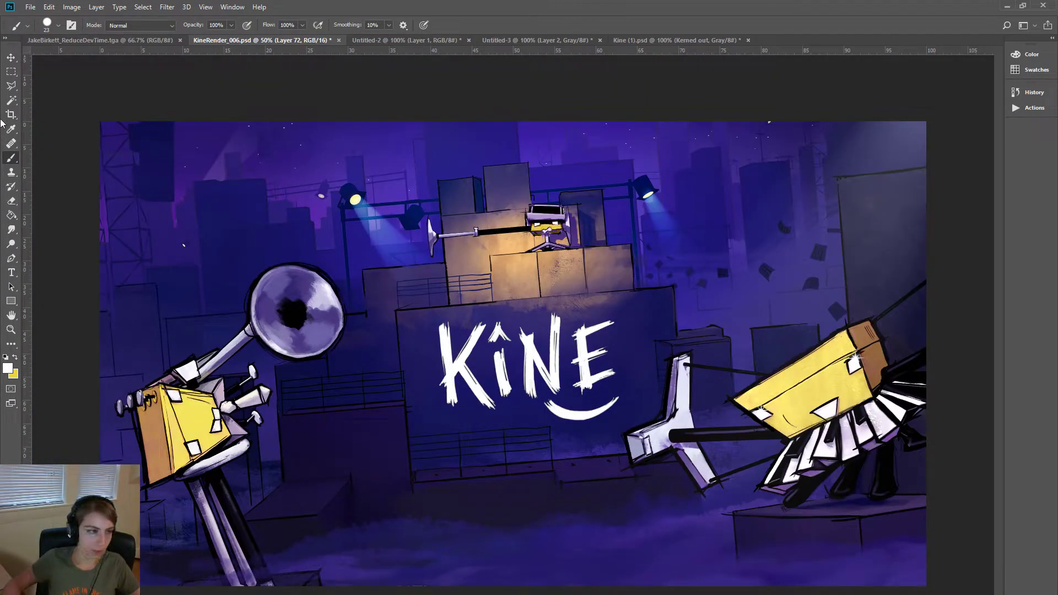
- Nudge the sparkle into place on the yellow box with the Move tool
click(11, 57)
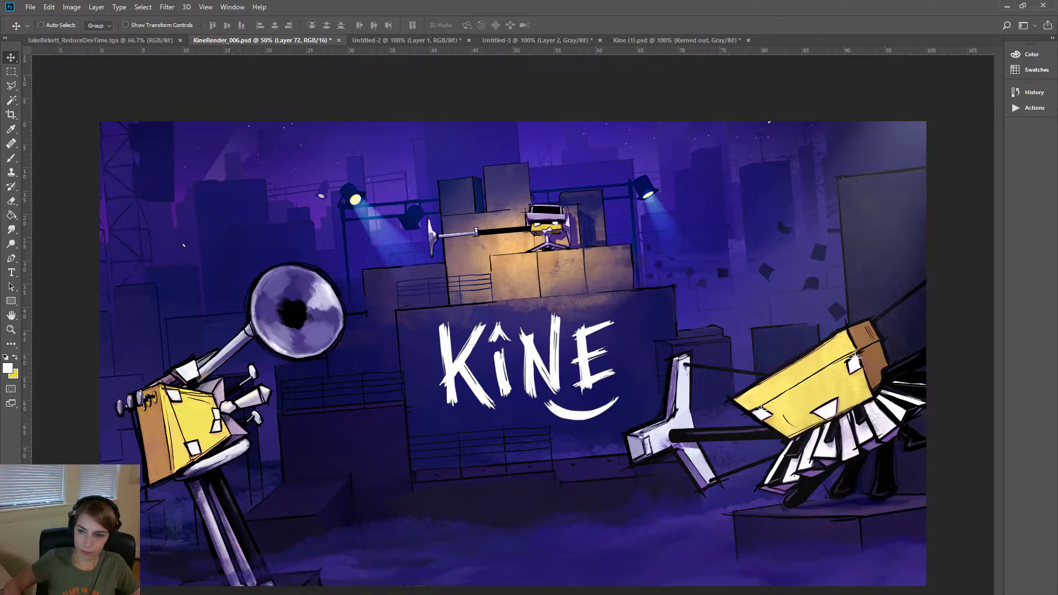
drag(856, 359, 858, 363)
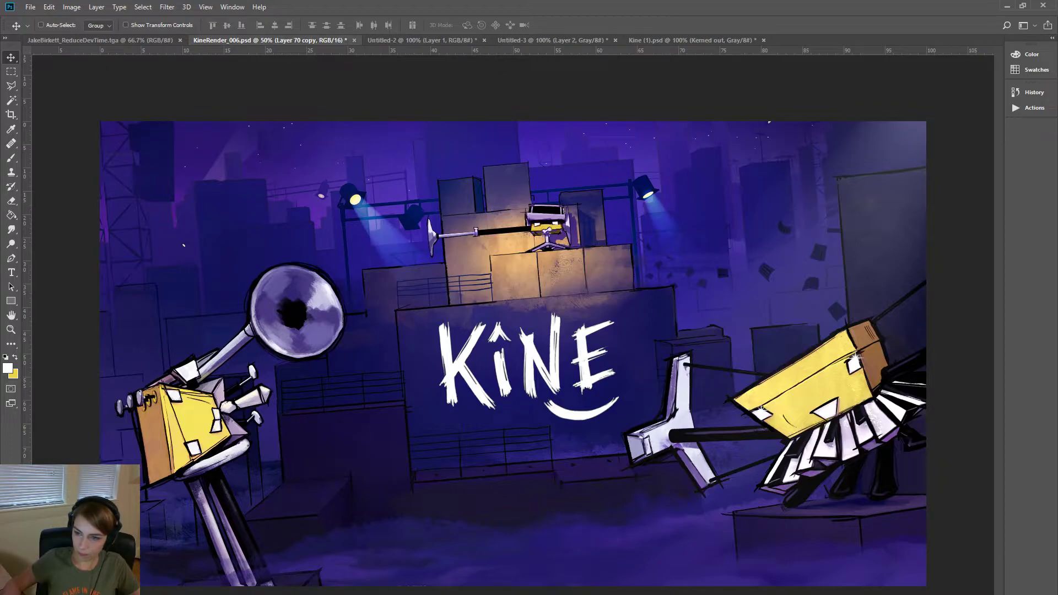
drag(855, 356, 856, 355)
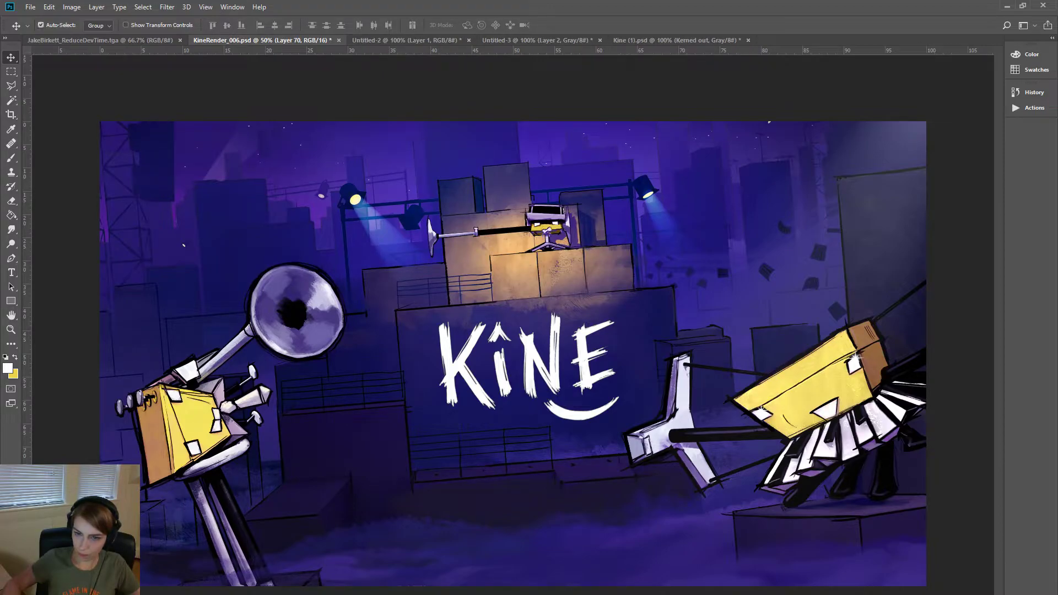
drag(856, 362, 856, 362)
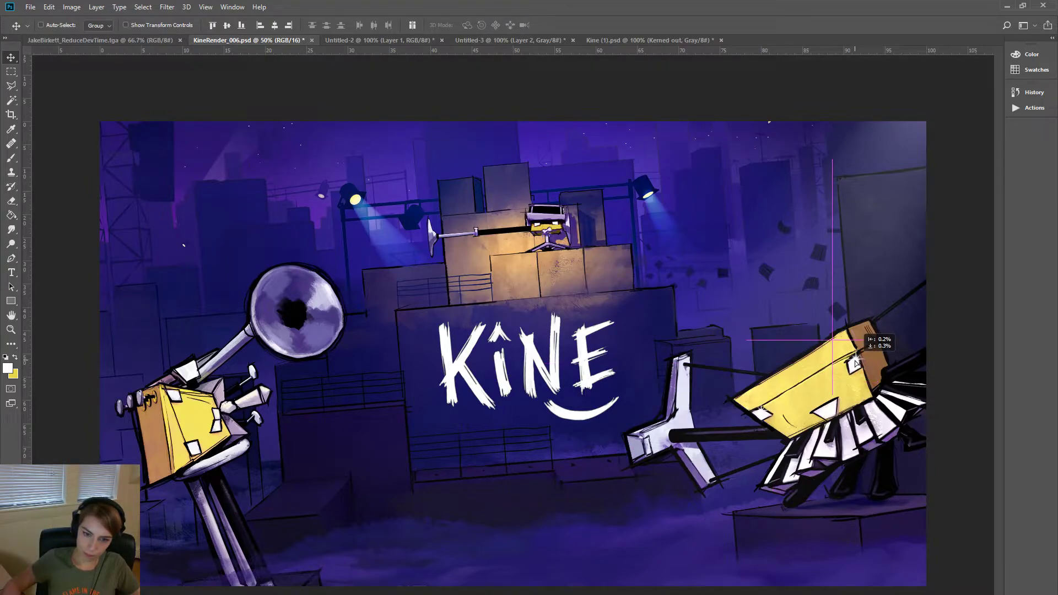
drag(856, 362, 856, 362)
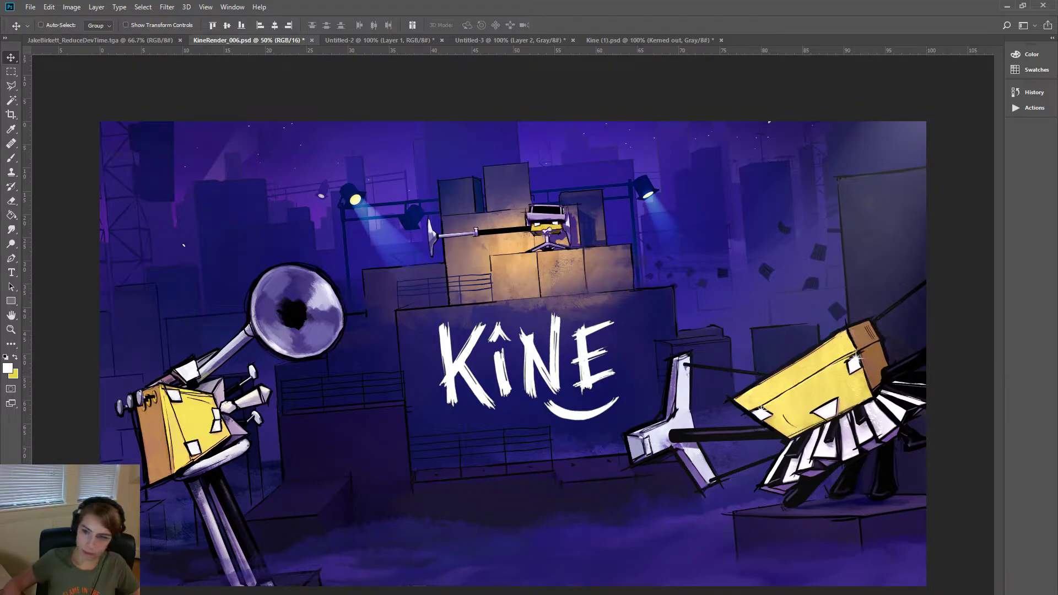
- Delete Layer 70 copy, merge the layers, and move the sparkle onto the right character's upper eye
key(ctrl+e)
key(Delete)
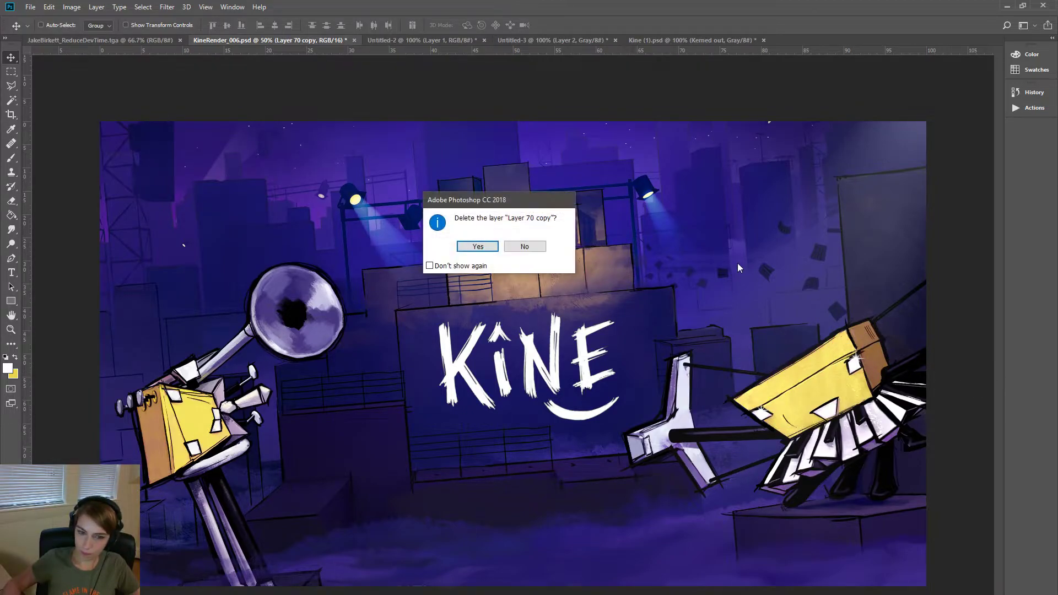
key(Return)
key(alt+bracketleft)
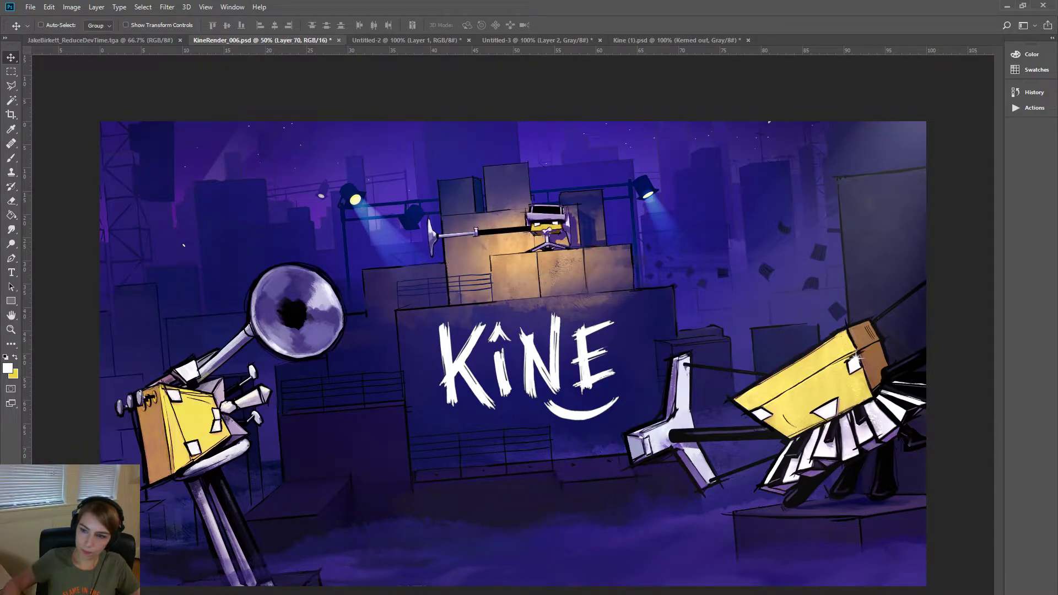
key(ctrl+shift+e)
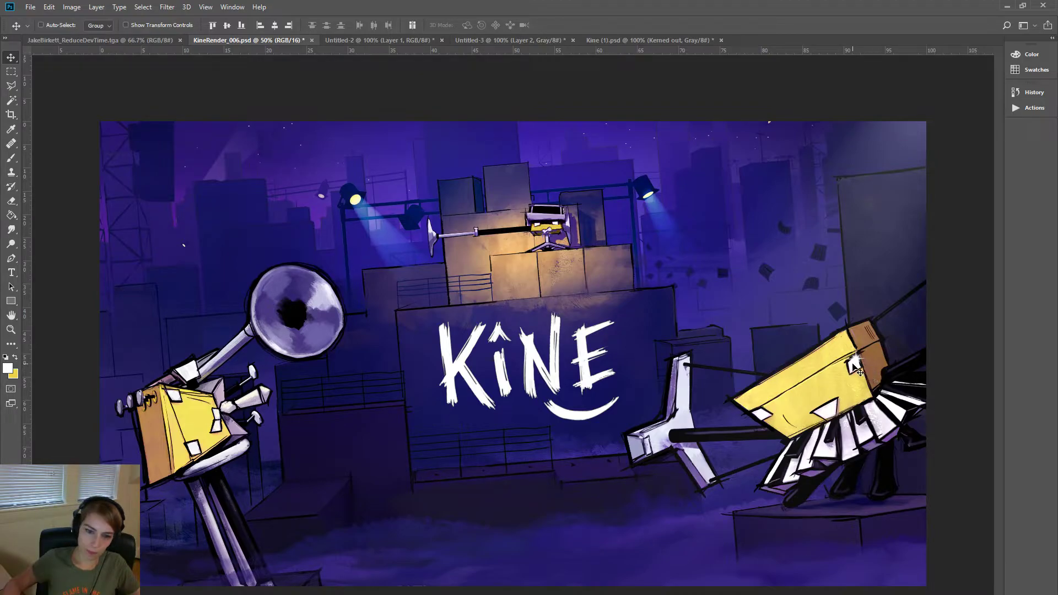
drag(860, 370, 764, 414)
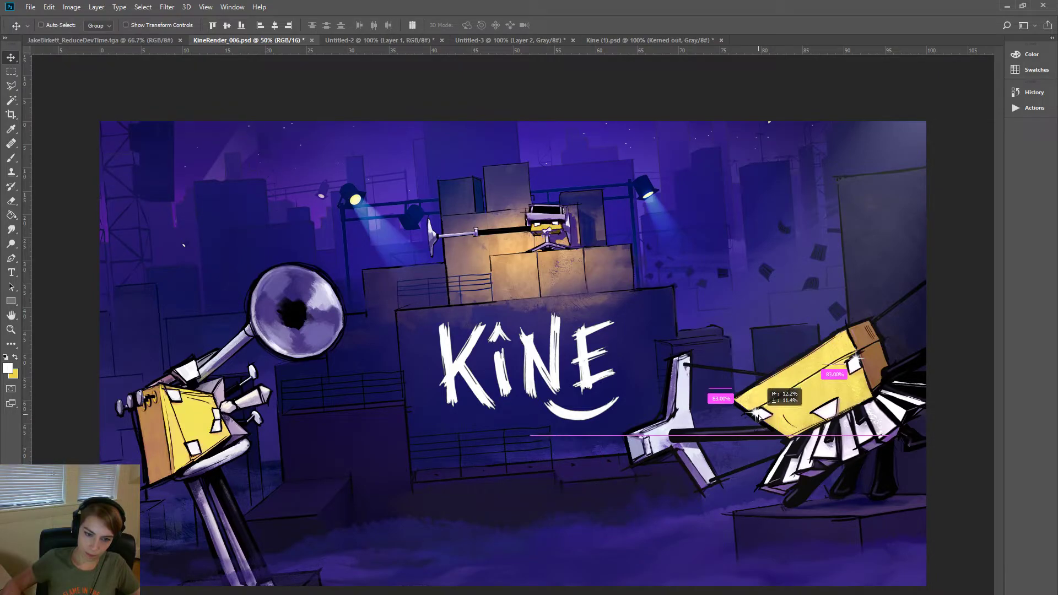
drag(764, 414, 770, 416)
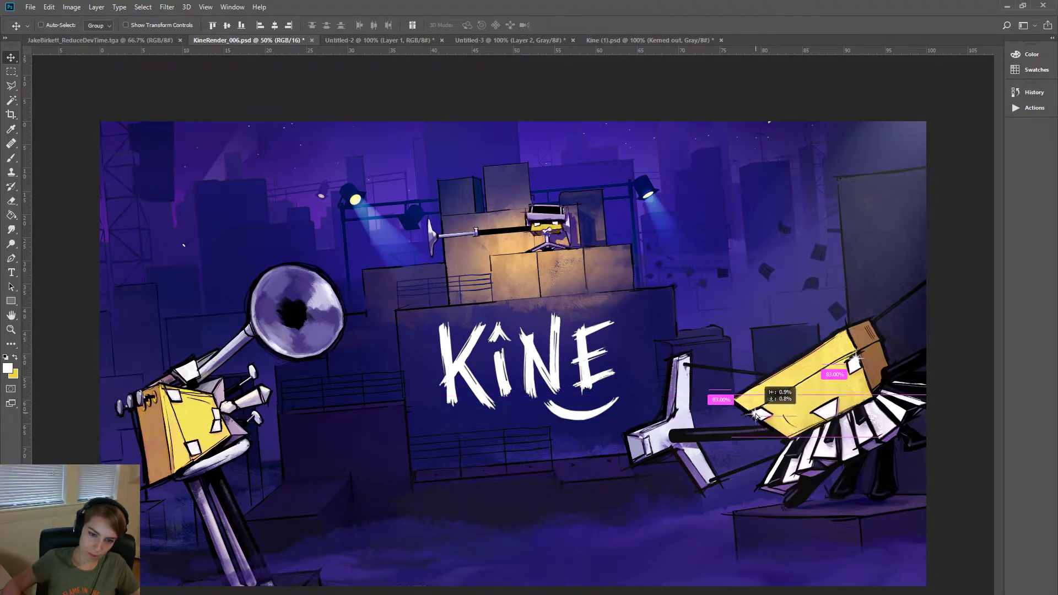
drag(770, 416, 759, 416)
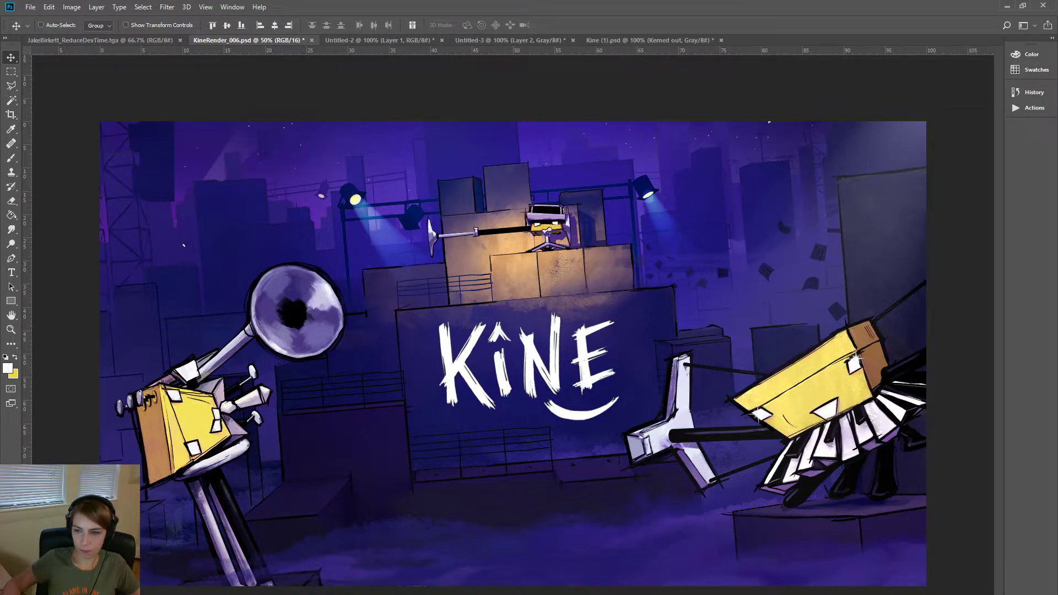
- Enlarge the upper-eye sparkle to about 139% and nudge it up slightly
ctrl+click(848, 363)
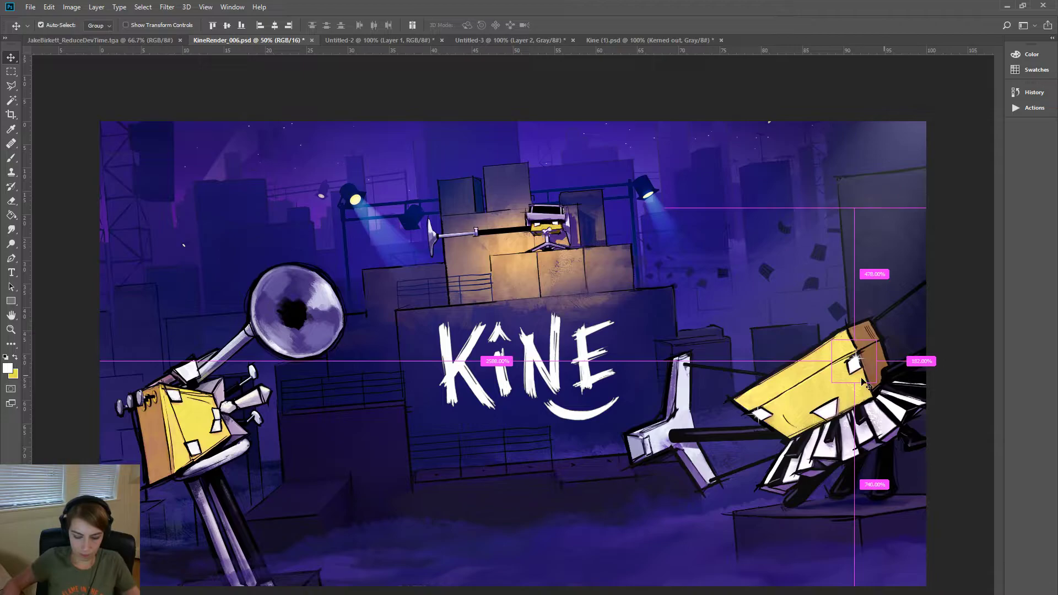
key(ctrl+t)
mouse_move(831, 382)
mouse_down()
mouse_move(814, 399)
mouse_move(863, 371)
mouse_up()
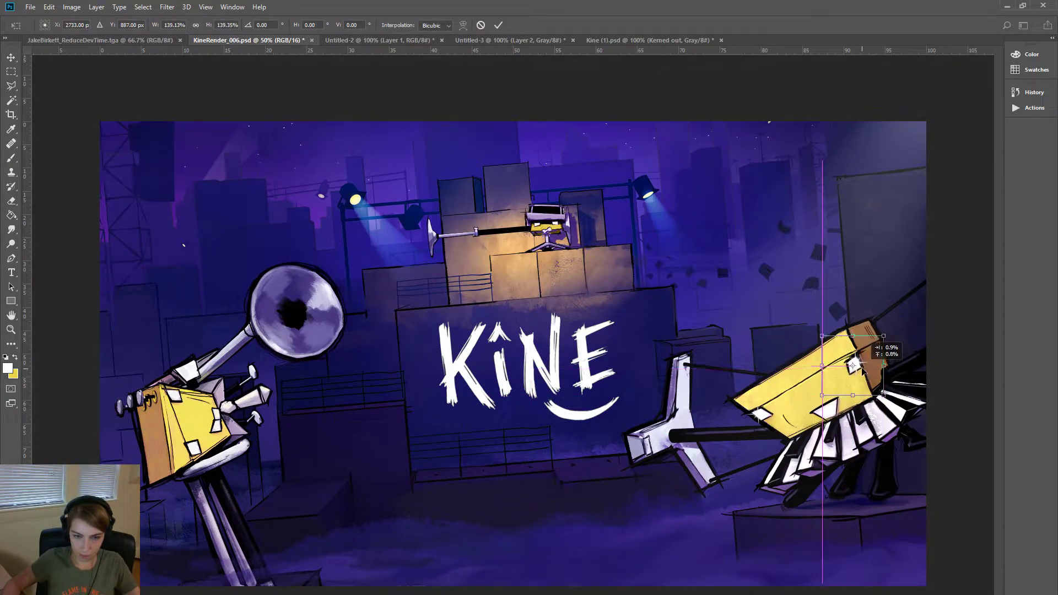
drag(863, 371, 862, 370)
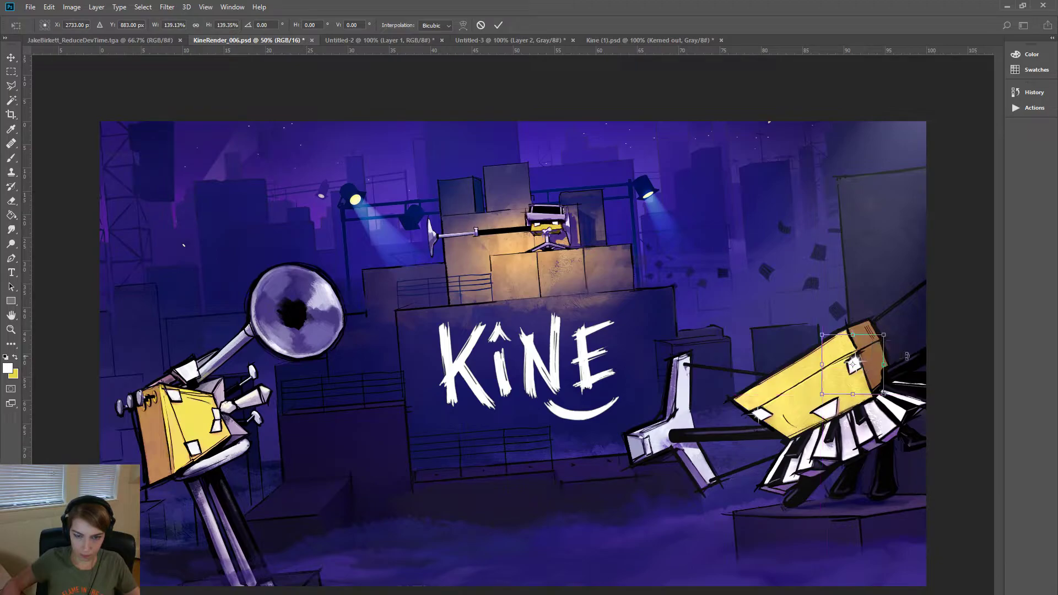
click(11, 57)
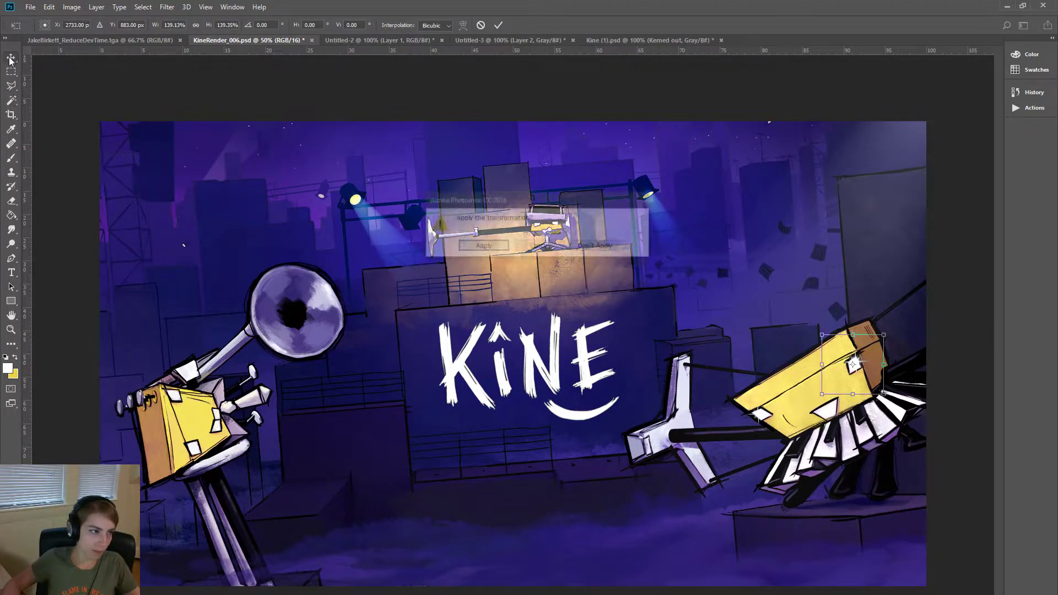
key(Return)
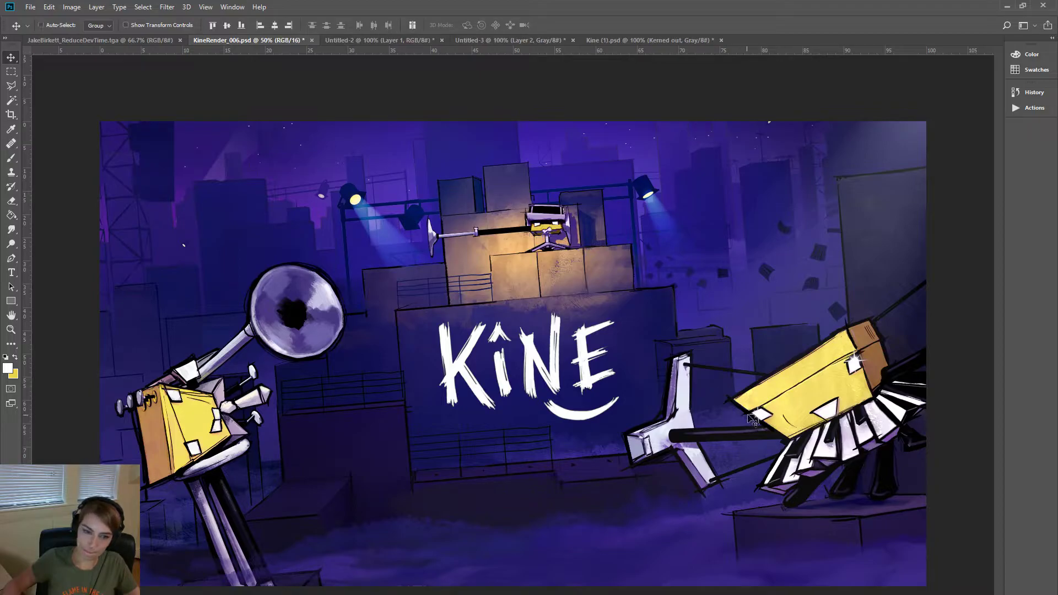
- Place a sparkle on the right character's lower-left eye, nudged down, then zoom out
mouse_move(757, 420)
mouse_down()
mouse_move(788, 442)
mouse_move(765, 417)
mouse_up()
key(ctrl+t)
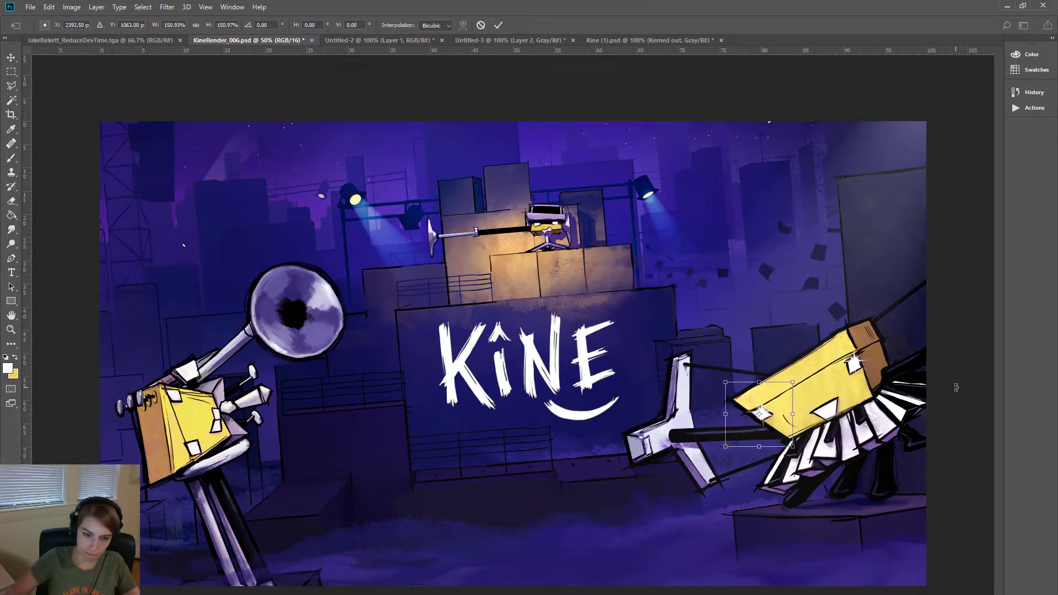
key(Down)
key(Down)
key(Down)
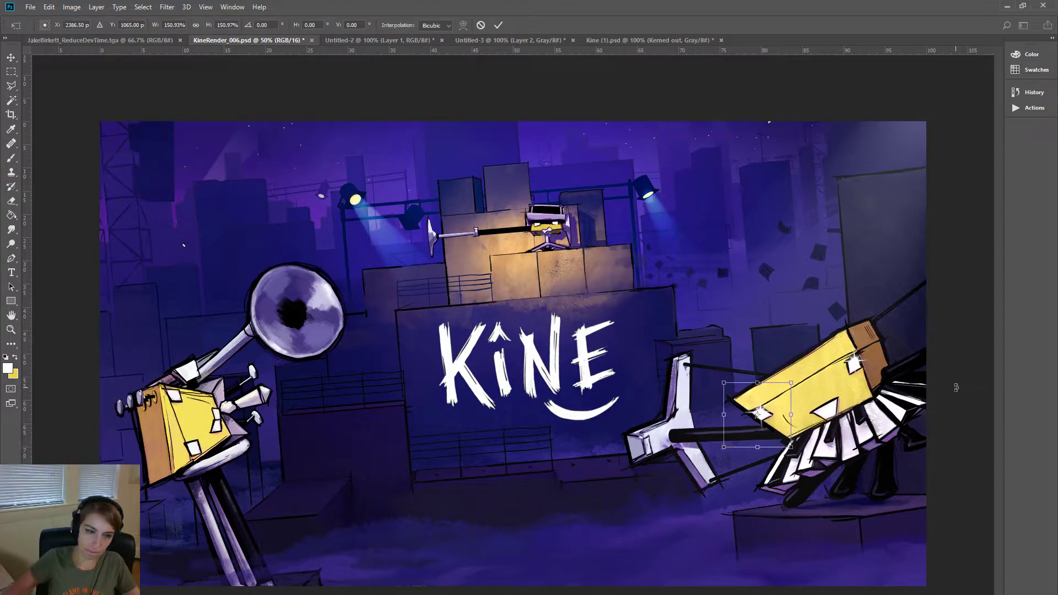
click(11, 59)
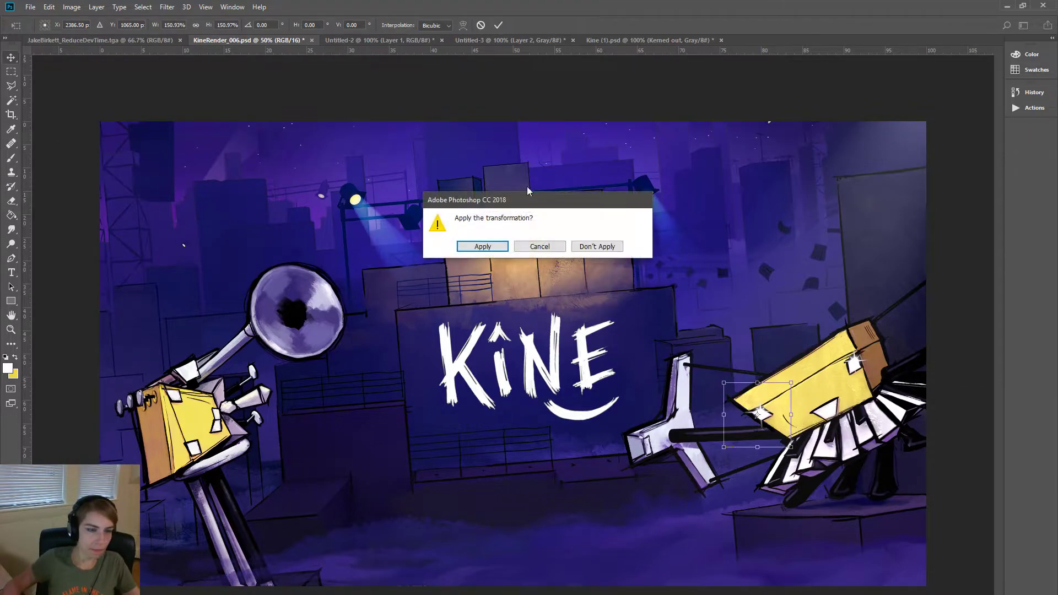
click(477, 244)
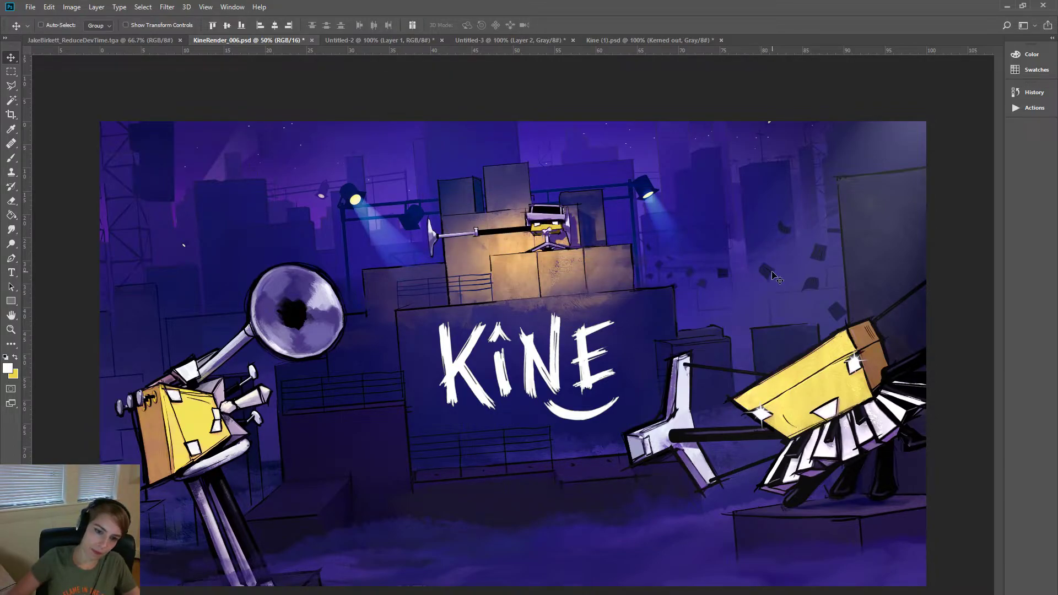
key(ctrl+minus)
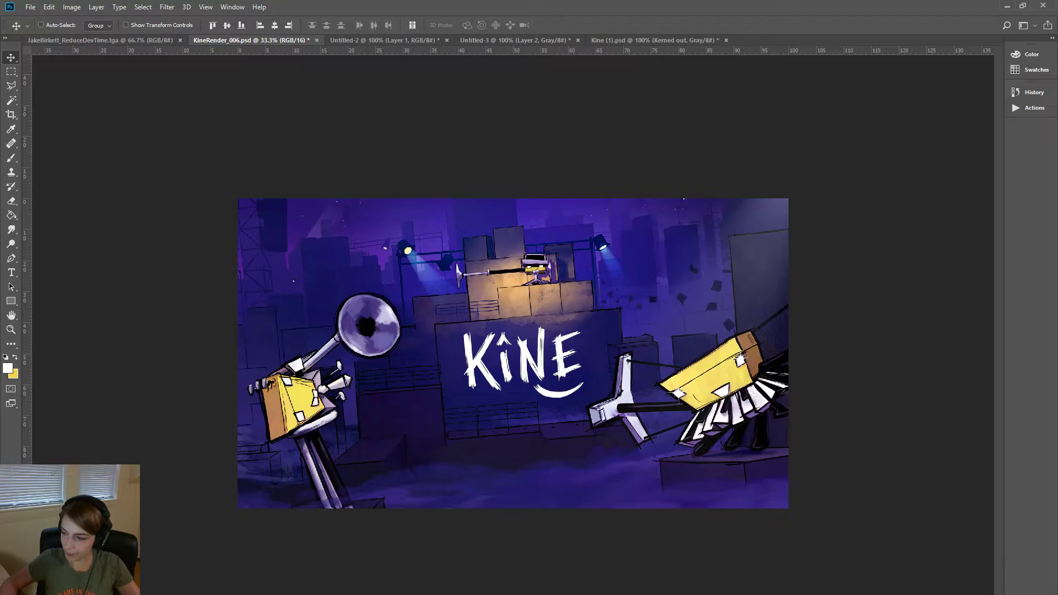
- Undo the last two changes, zoom into the right character, and shift the left-eye sparkle
key(ctrl+z)
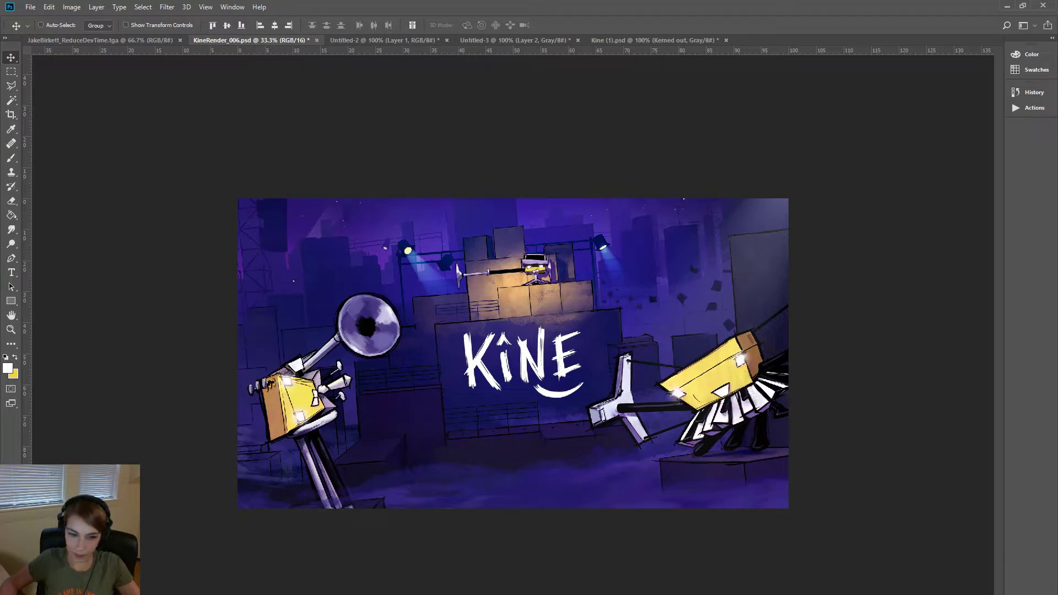
key(ctrl+z)
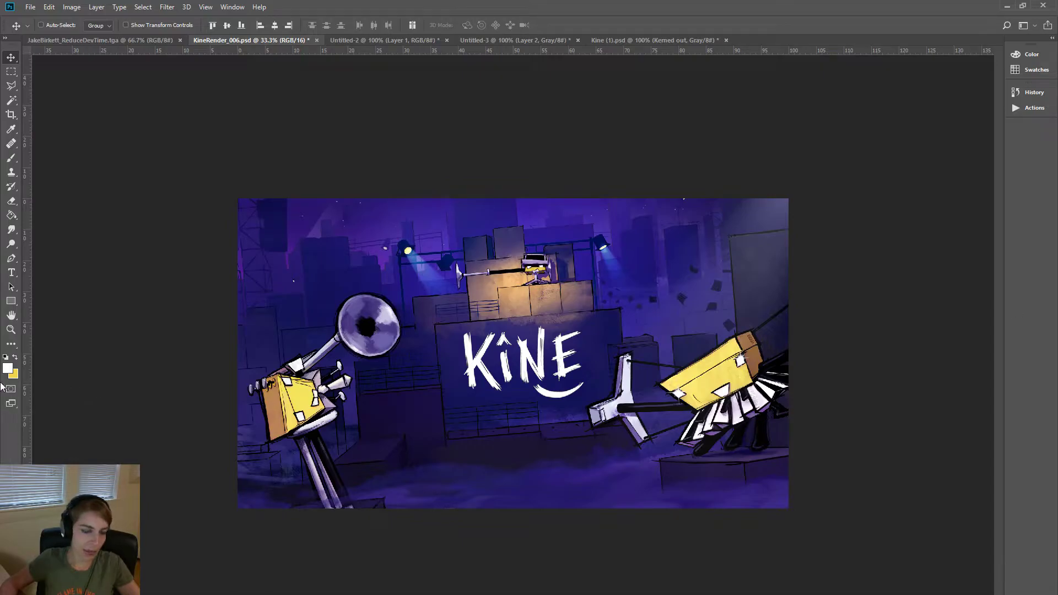
key(z)
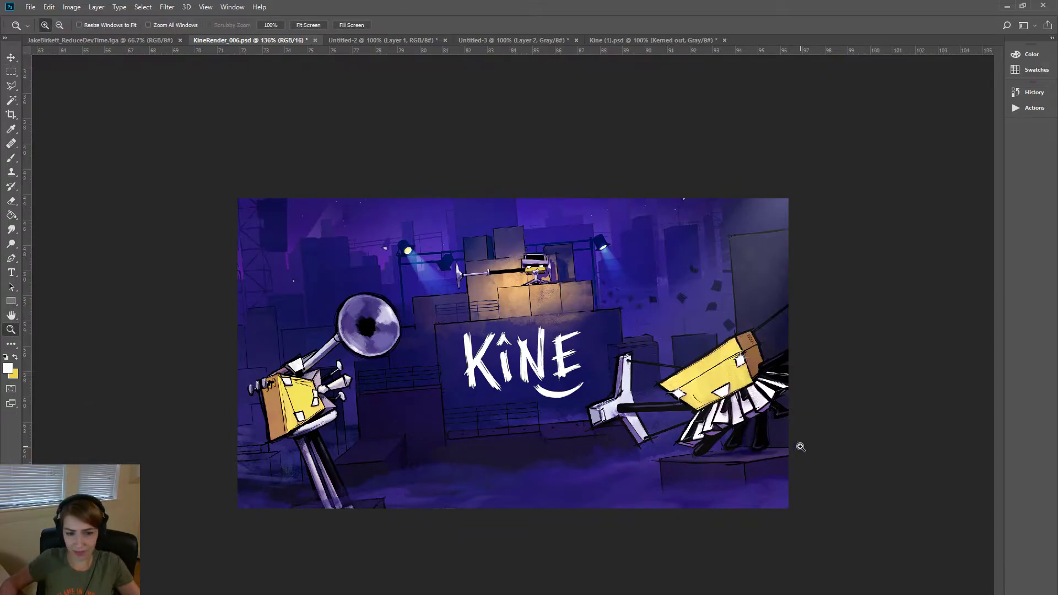
drag(617, 306, 798, 444)
click(11, 57)
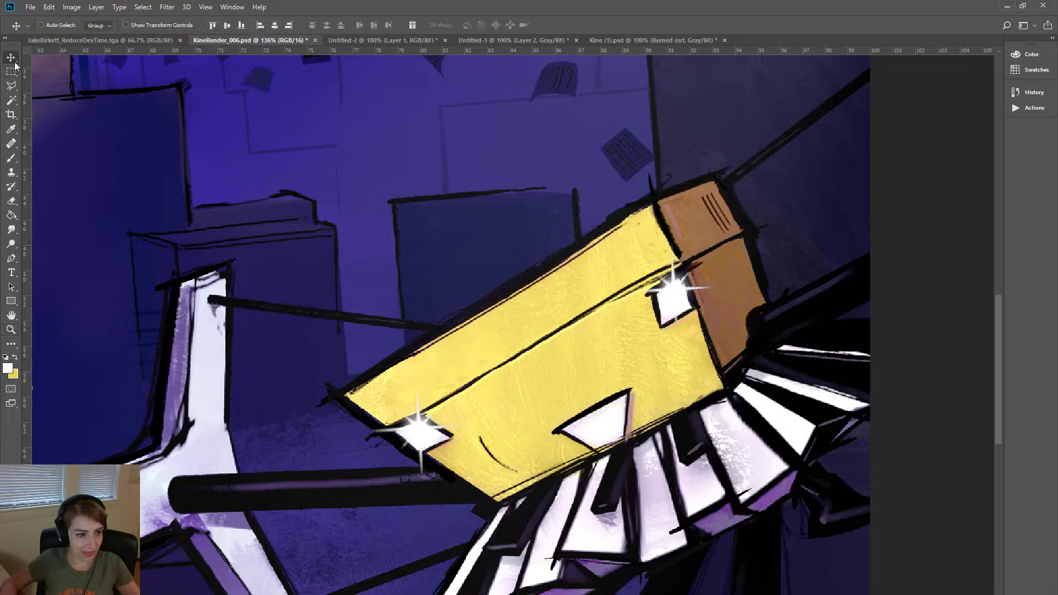
drag(422, 449, 429, 436)
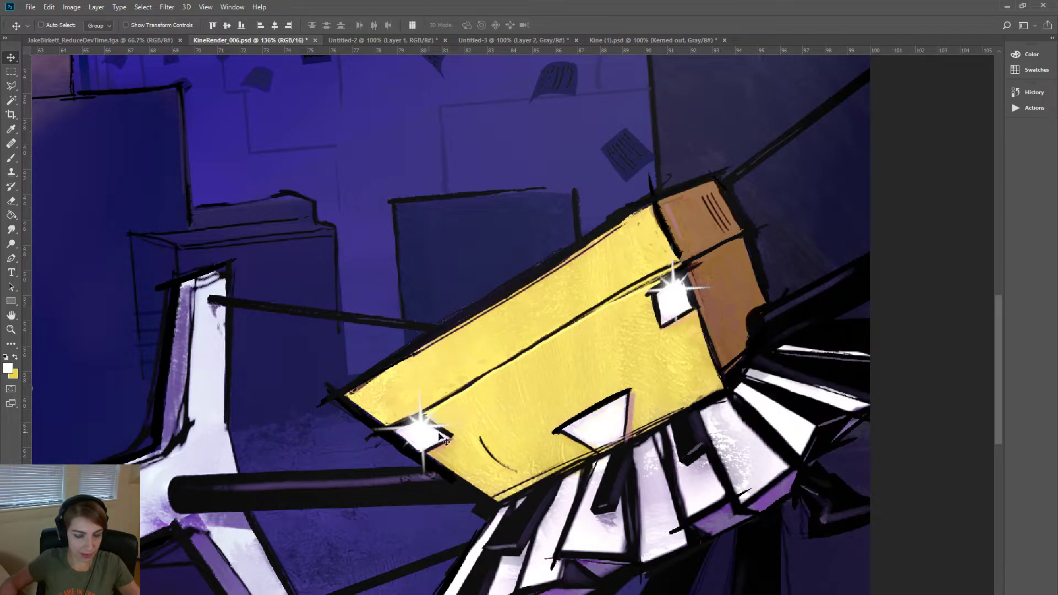
- Shrink the left-eye sparkle to about 84%, nudge it down-right, and zoom out
key(ctrl)
key(ctrl+t)
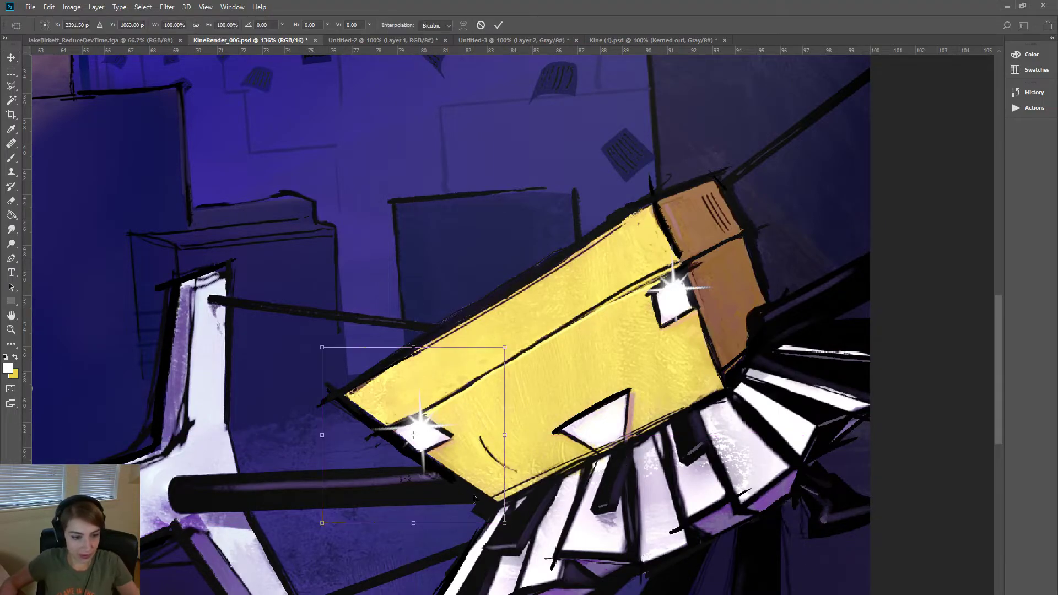
drag(504, 522, 475, 494)
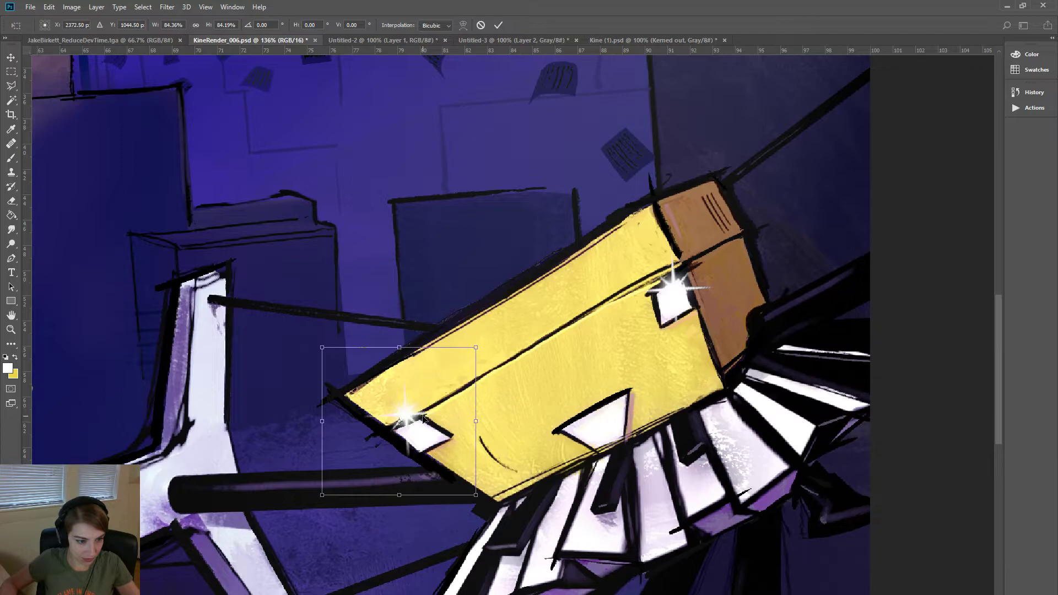
drag(431, 413, 438, 429)
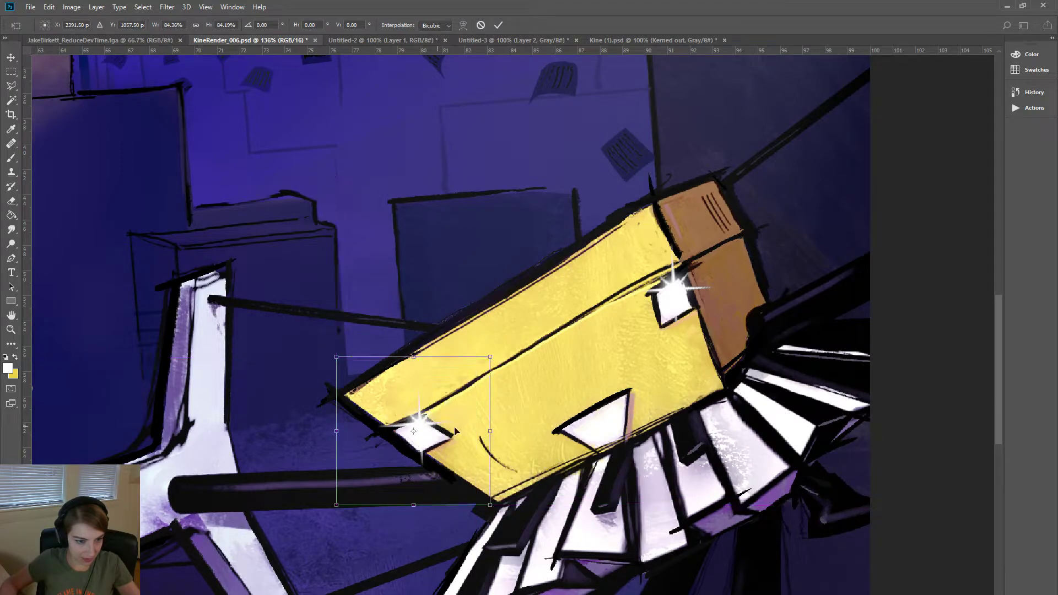
key(Down)
key(Down)
key(Down)
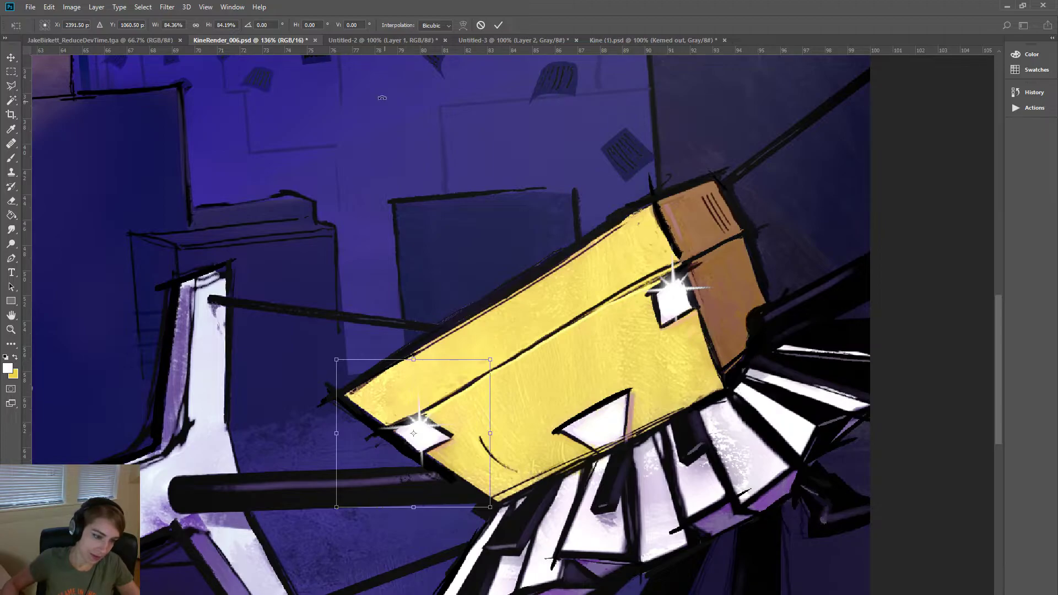
click(11, 57)
key(Return)
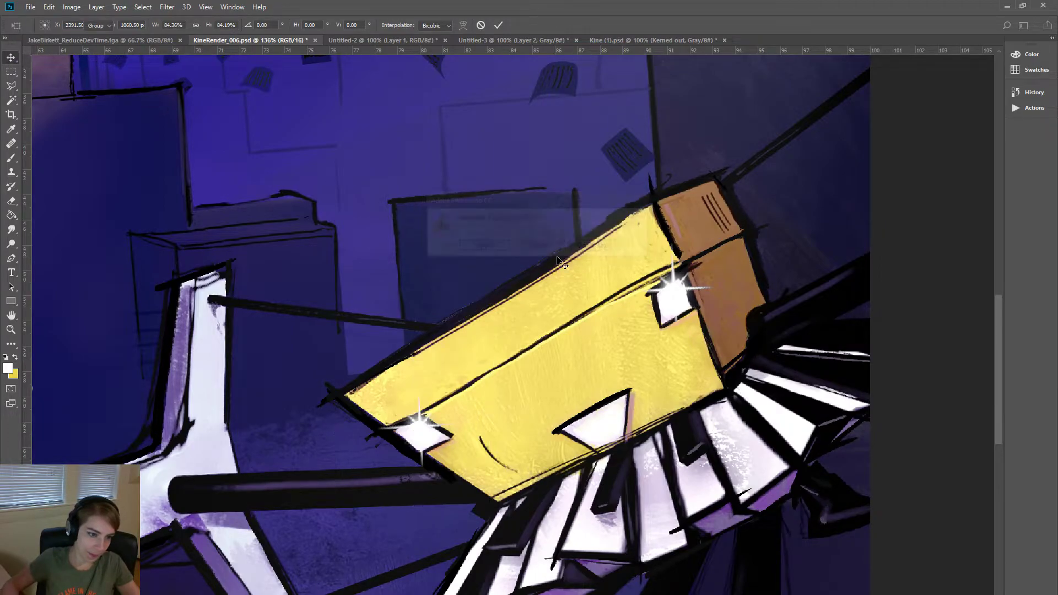
key(ctrl+minus)
key(ctrl+minus)
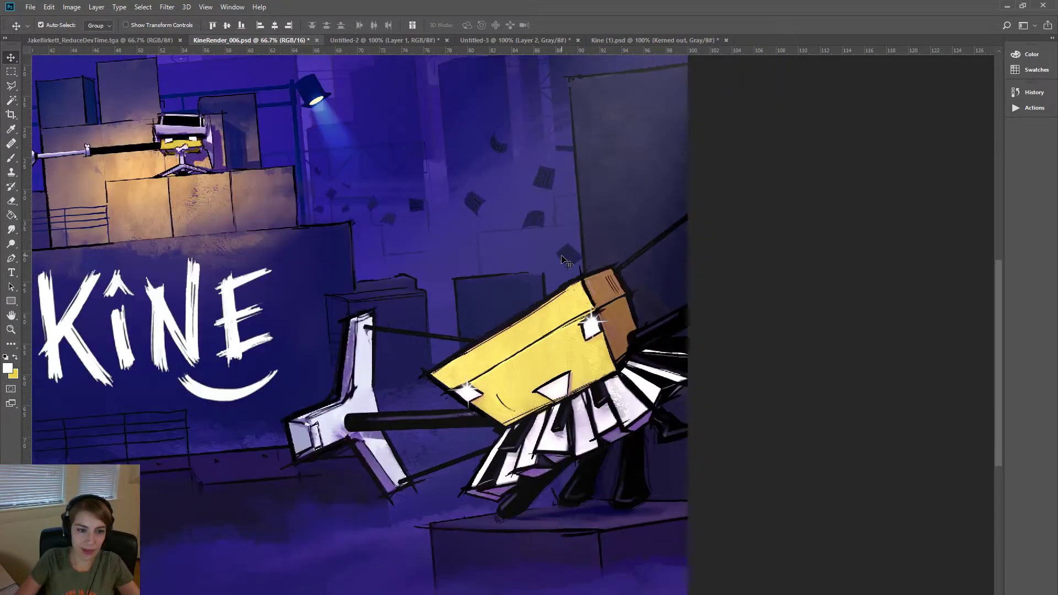
key(ctrl+minus)
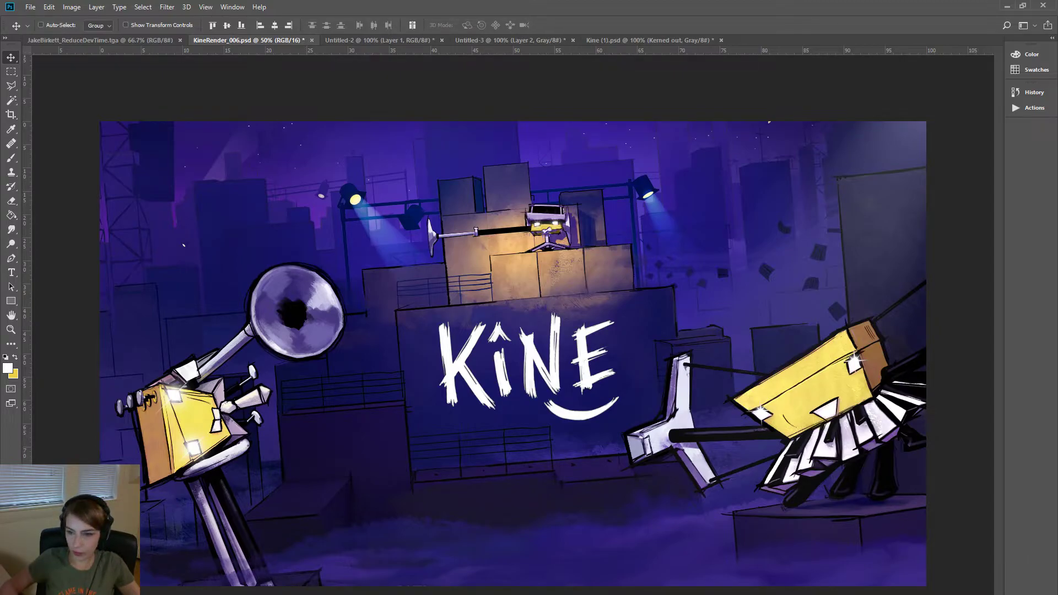
key(ctrl+z)
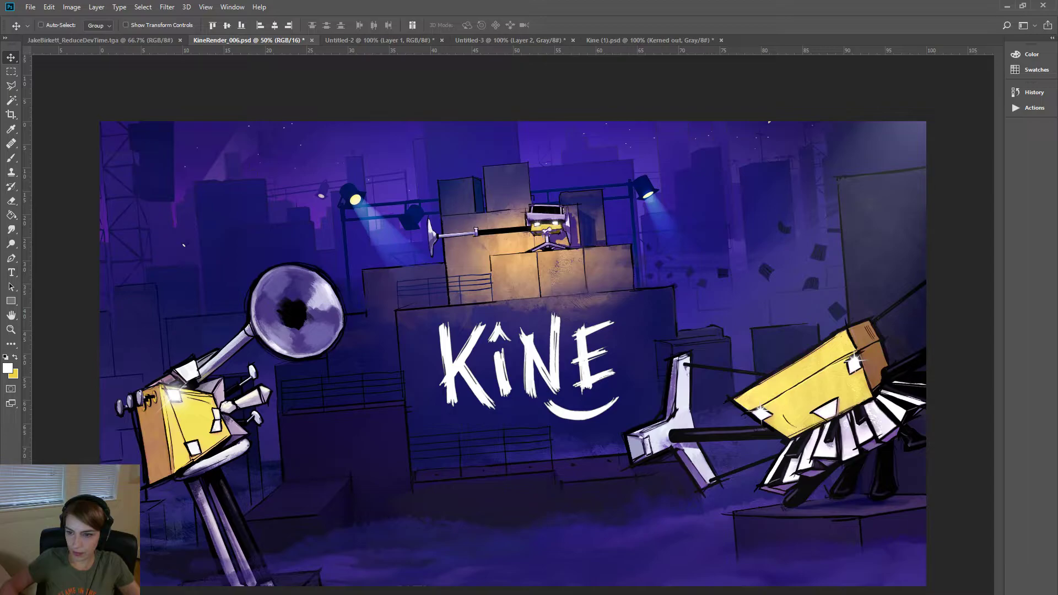
key(ctrl+z)
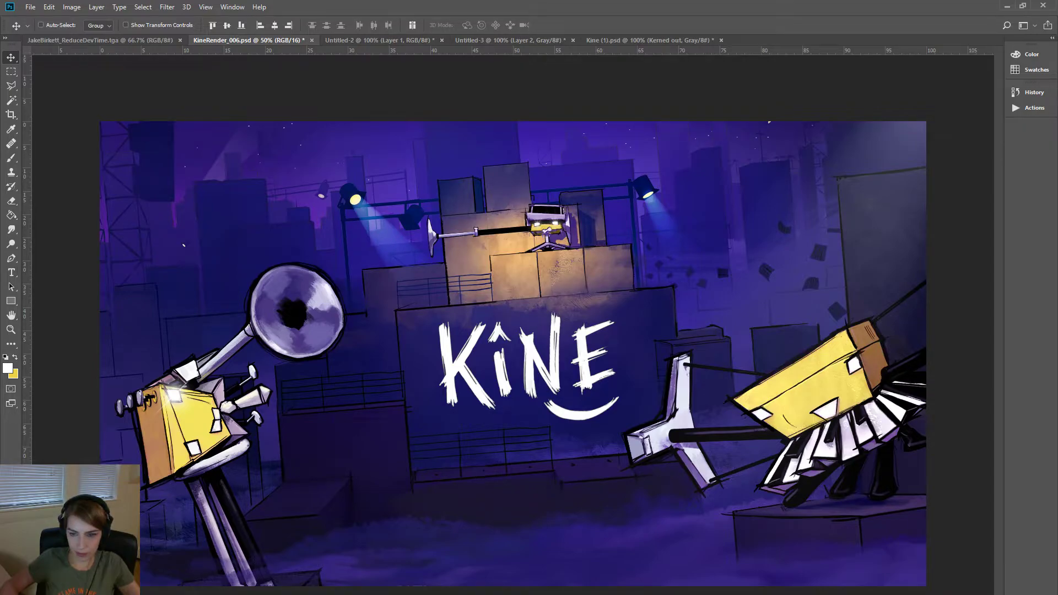
key(ctrl+z)
key(ctrl+z)
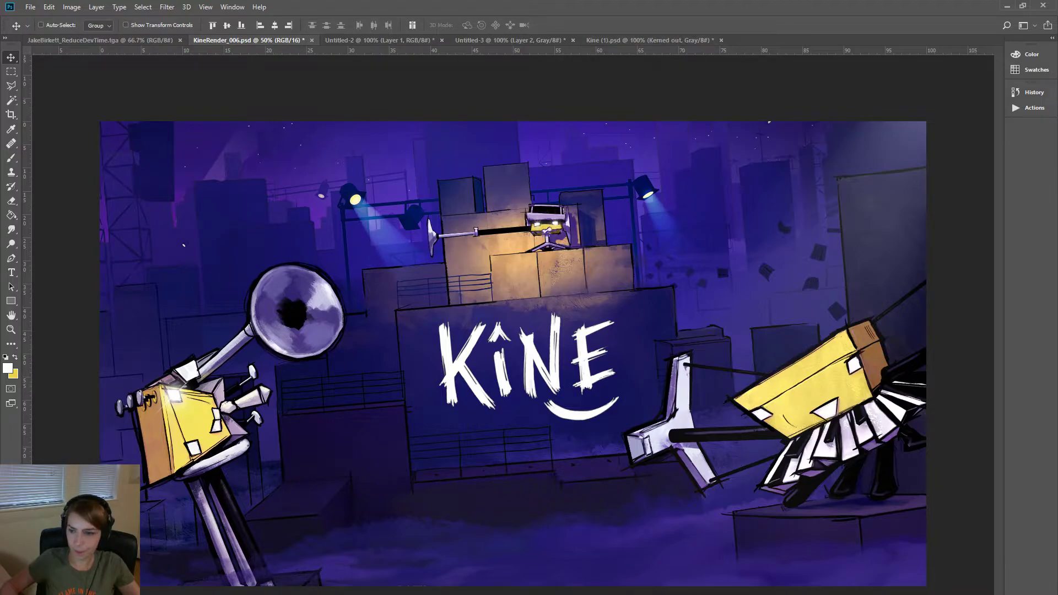
key(ctrl+z)
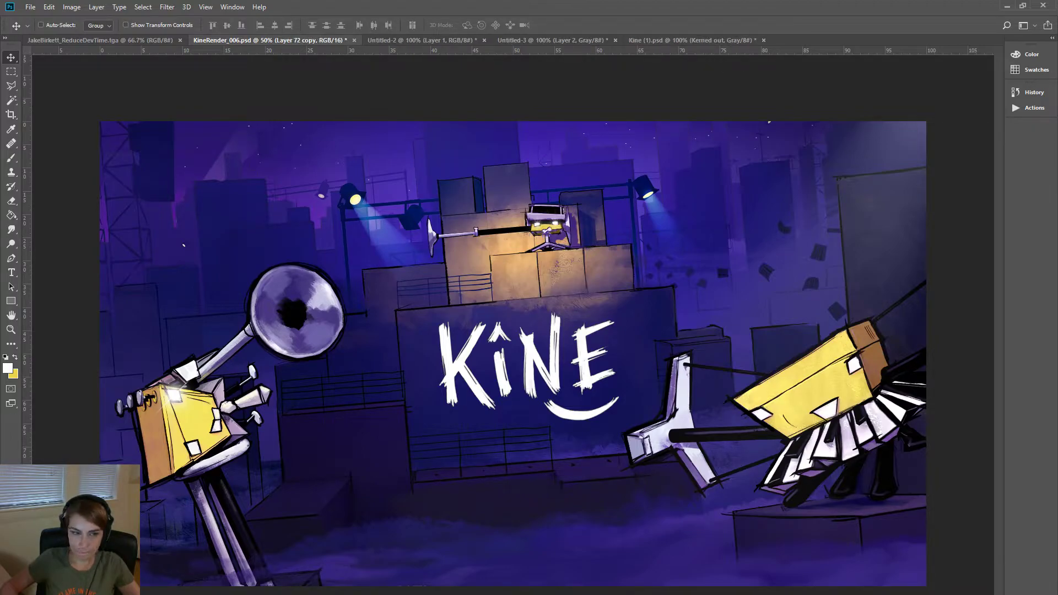
key(ctrl+z)
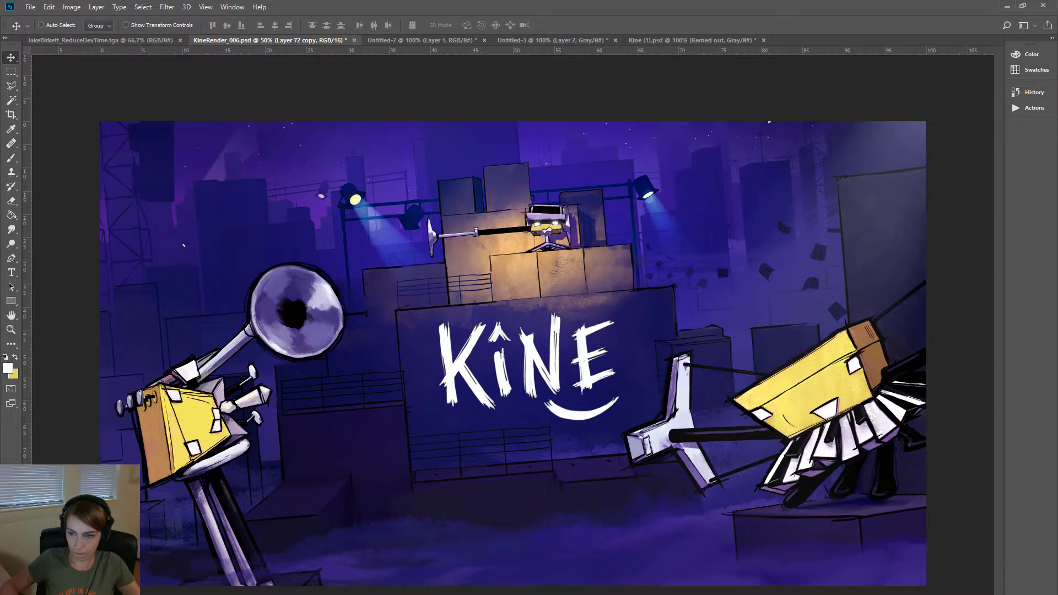
key(ctrl+z)
key(ctrl+shift+z)
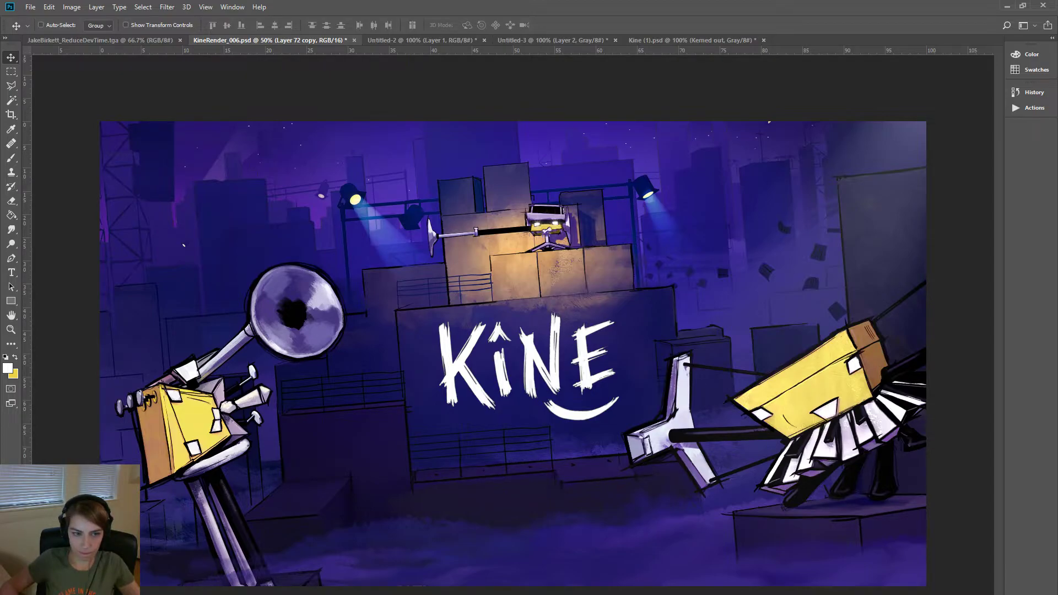
click(11, 329)
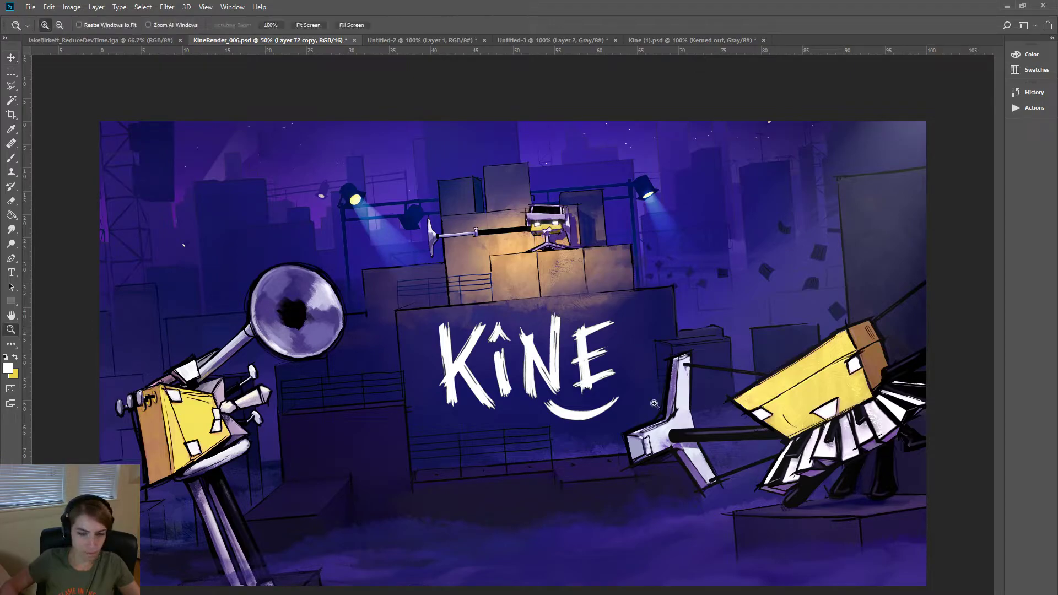
- Zoom in on the yellow box and visit the starfield document before returning to KineRender_006
click(904, 419)
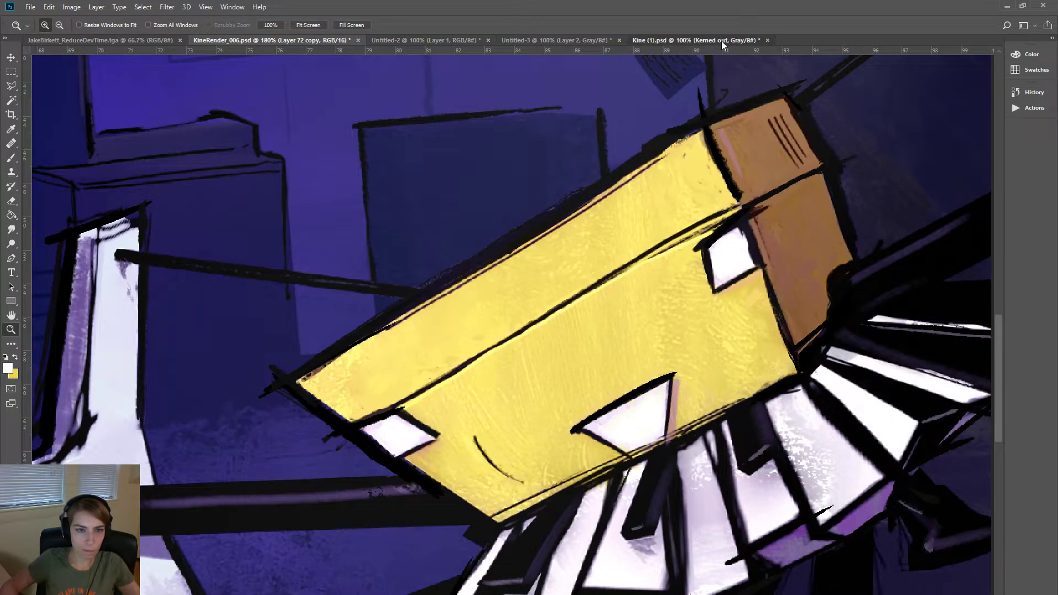
click(722, 41)
click(529, 40)
click(430, 40)
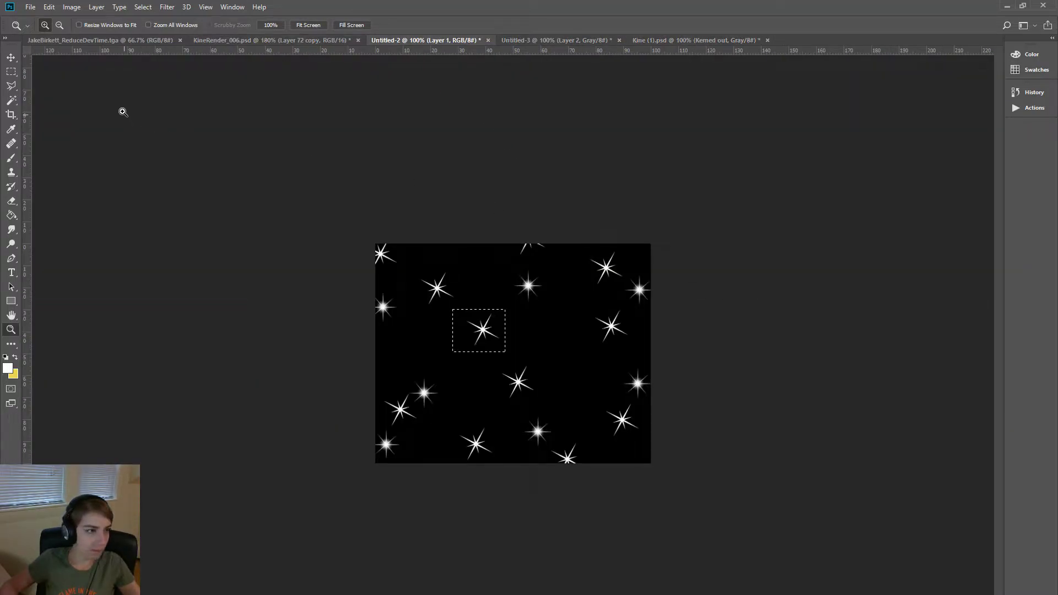
click(234, 39)
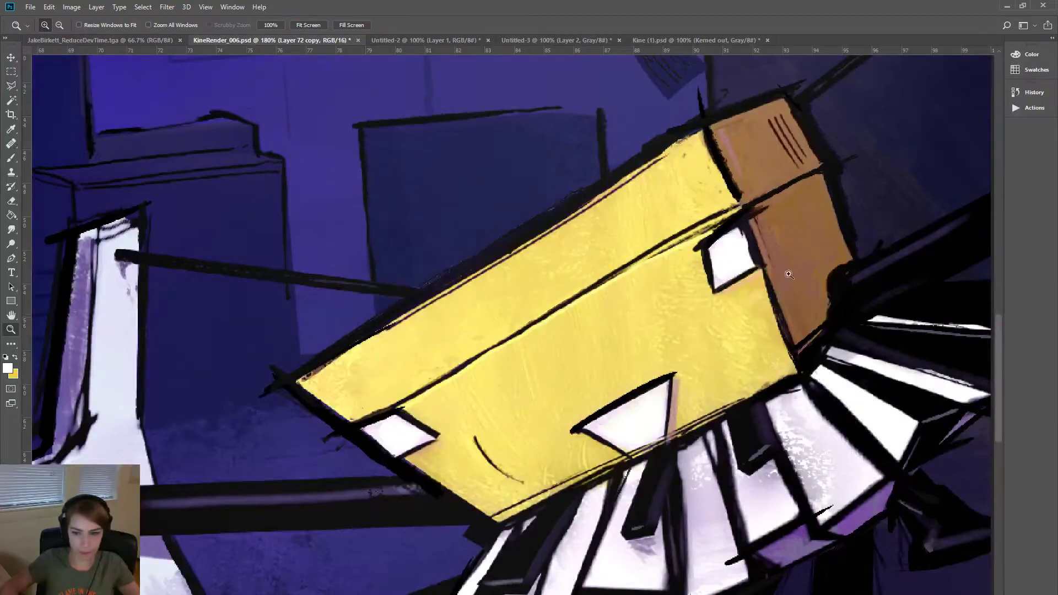
- Paste the twinkle star above Layer 70 and set its blend mode to Screen
key(alt+])
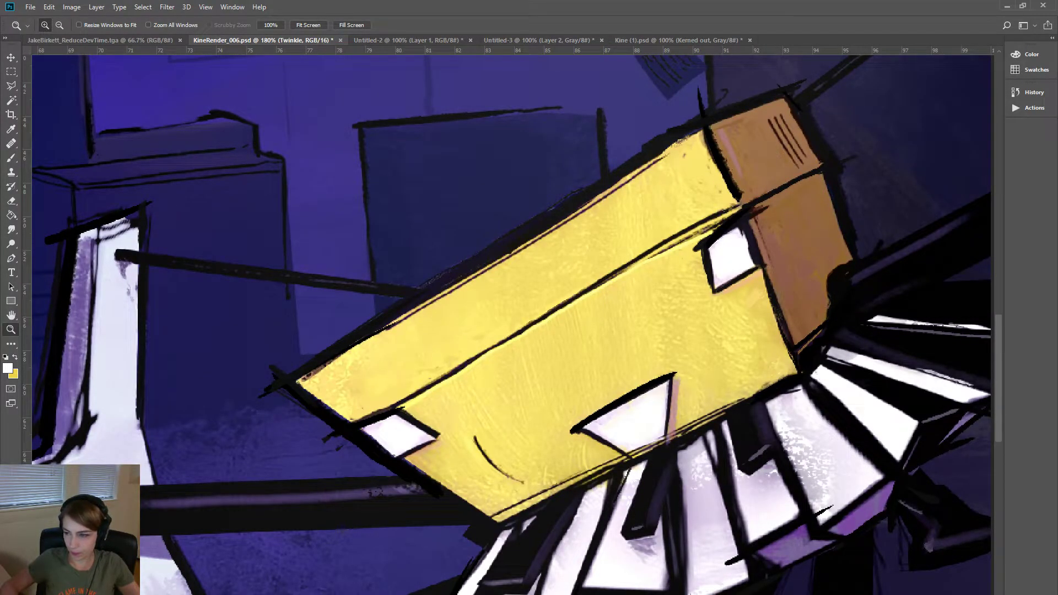
key(alt+[)
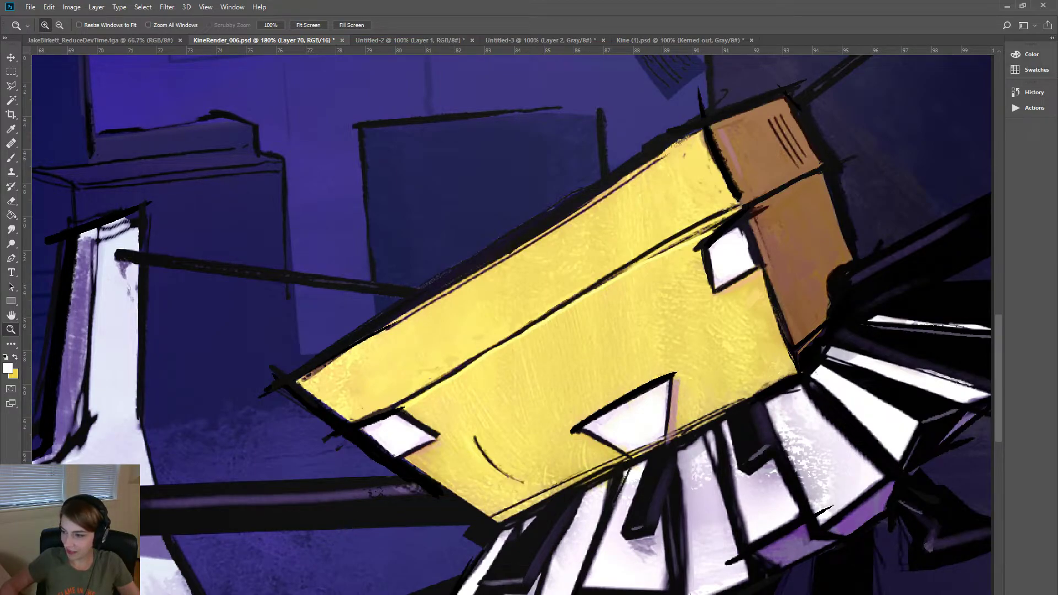
key(ctrl+v)
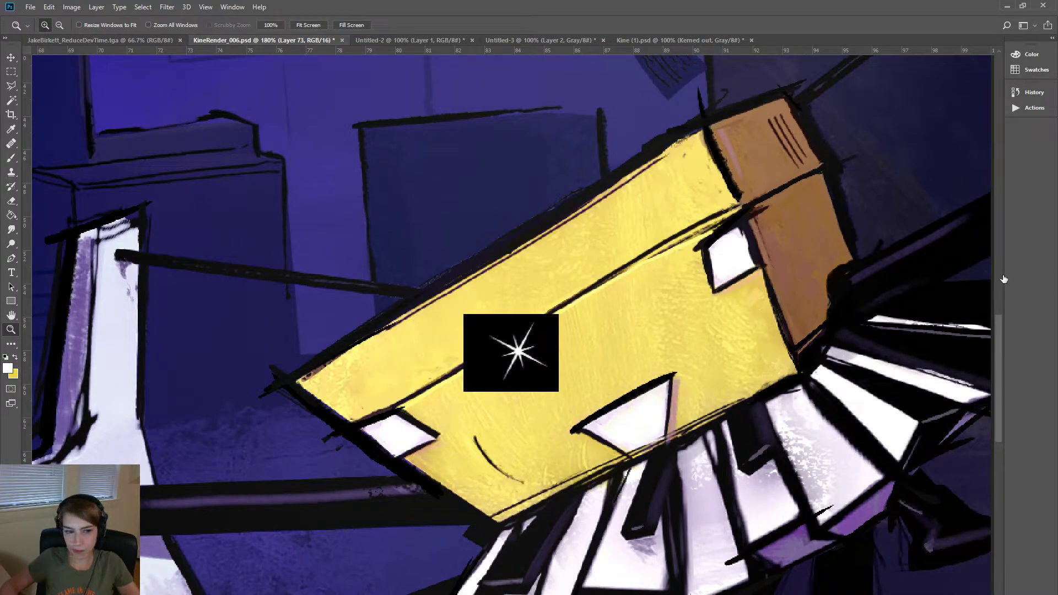
key(shift+alt+s)
- Move the star to the box's right eye corner, rotated about -49° and scaled to ~304%
key(v)
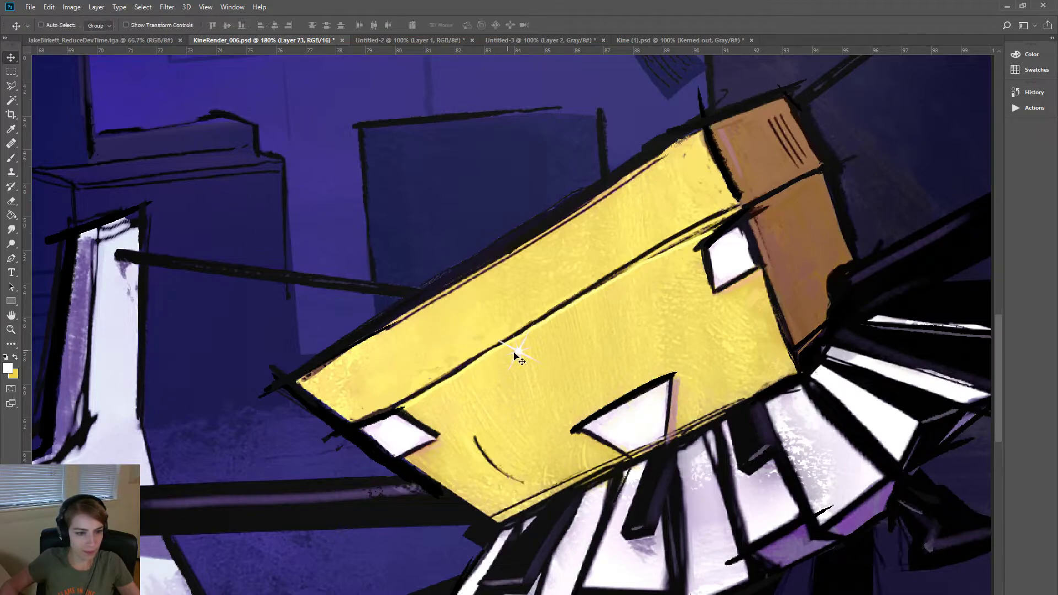
drag(515, 356, 744, 283)
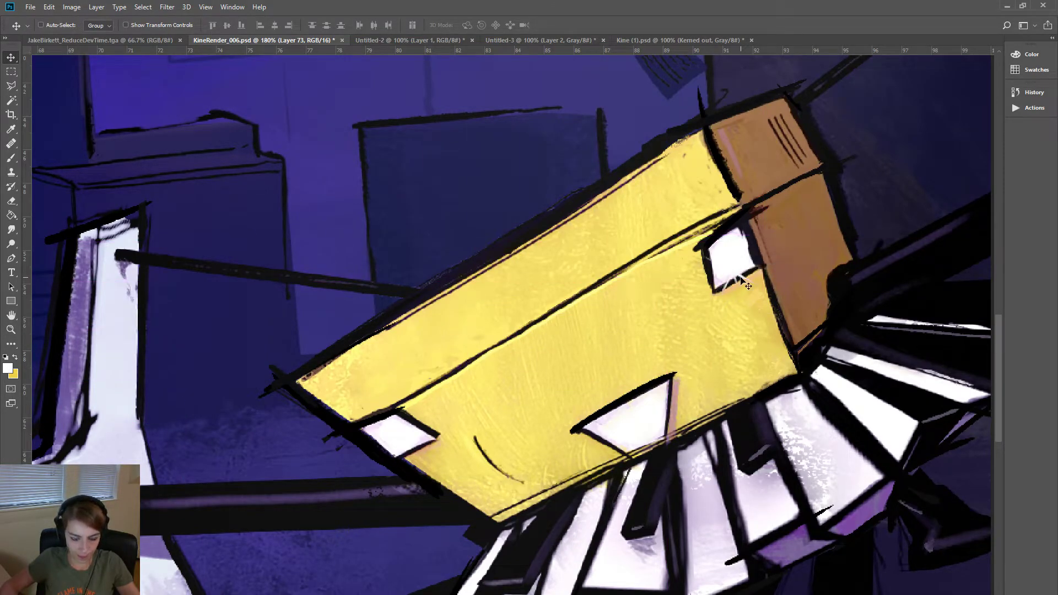
key(ctrl+t)
drag(788, 234, 743, 201)
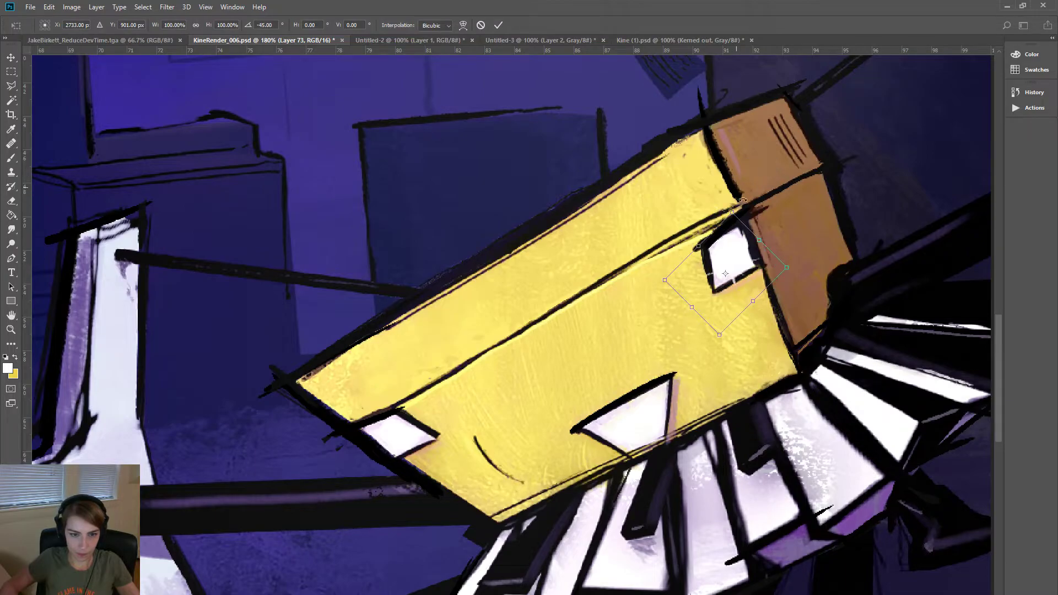
drag(719, 335, 716, 584)
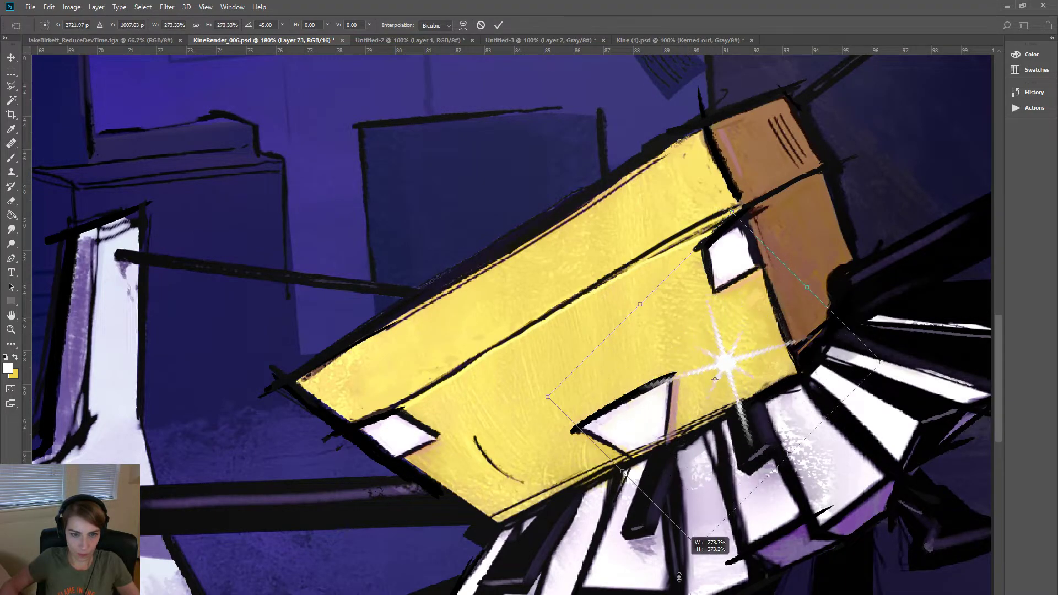
mouse_move(718, 378)
mouse_down()
mouse_move(720, 250)
mouse_move(746, 257)
mouse_up()
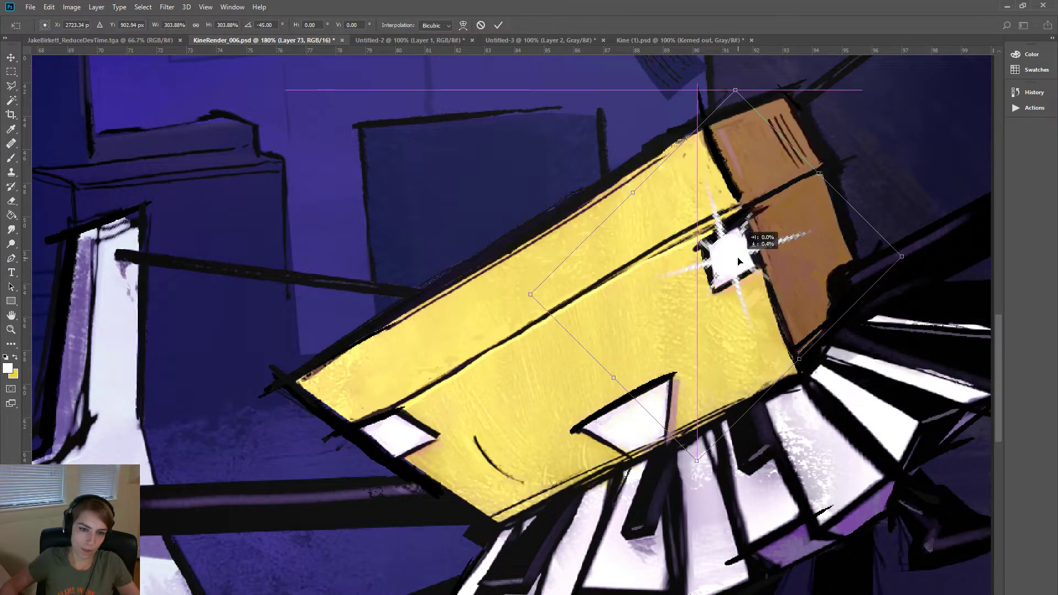
drag(746, 73, 732, 75)
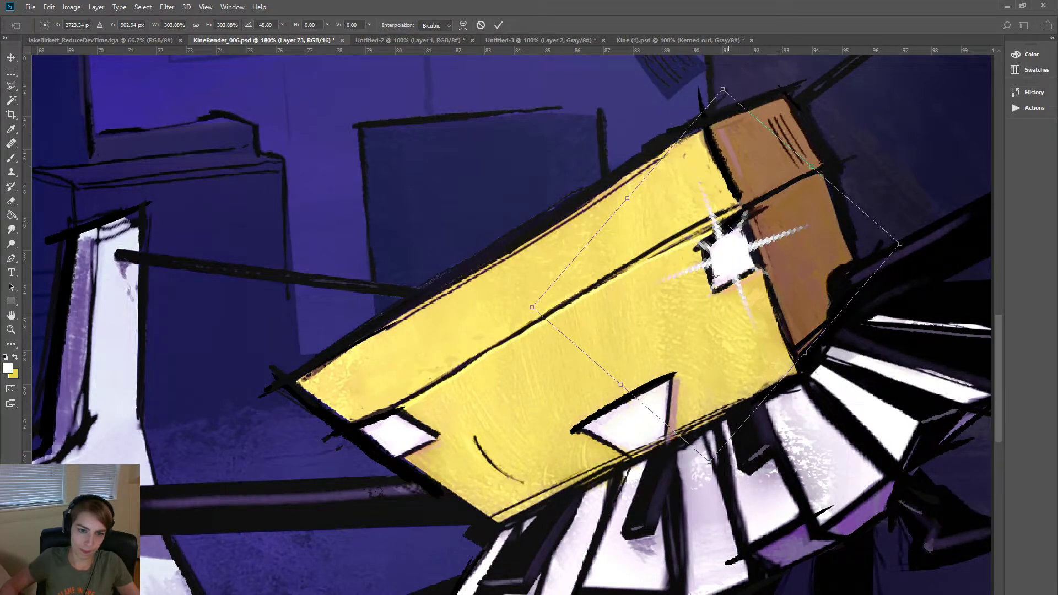
drag(727, 248, 726, 245)
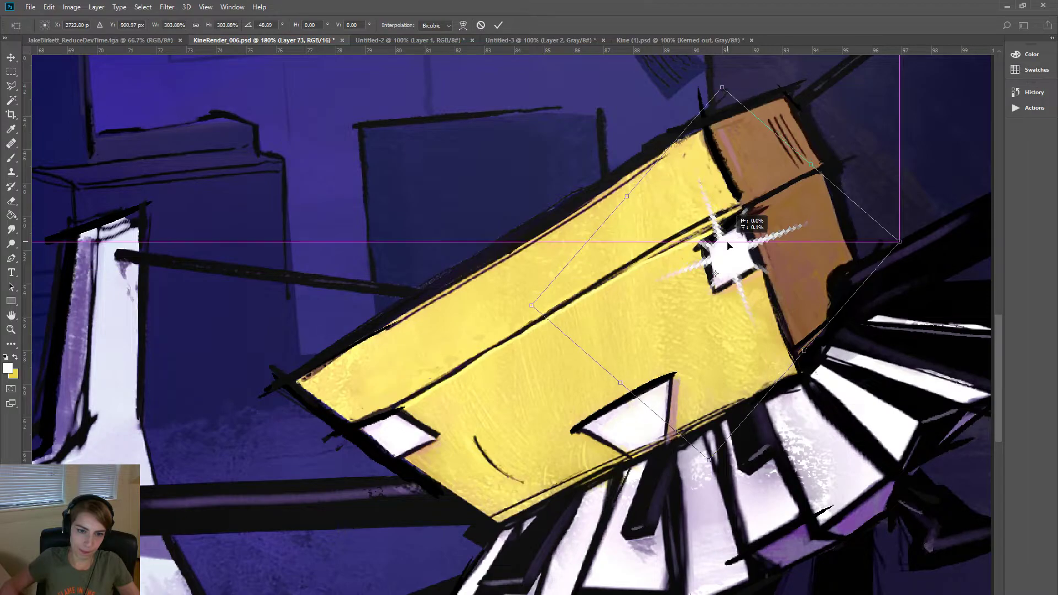
click(11, 57)
click(483, 247)
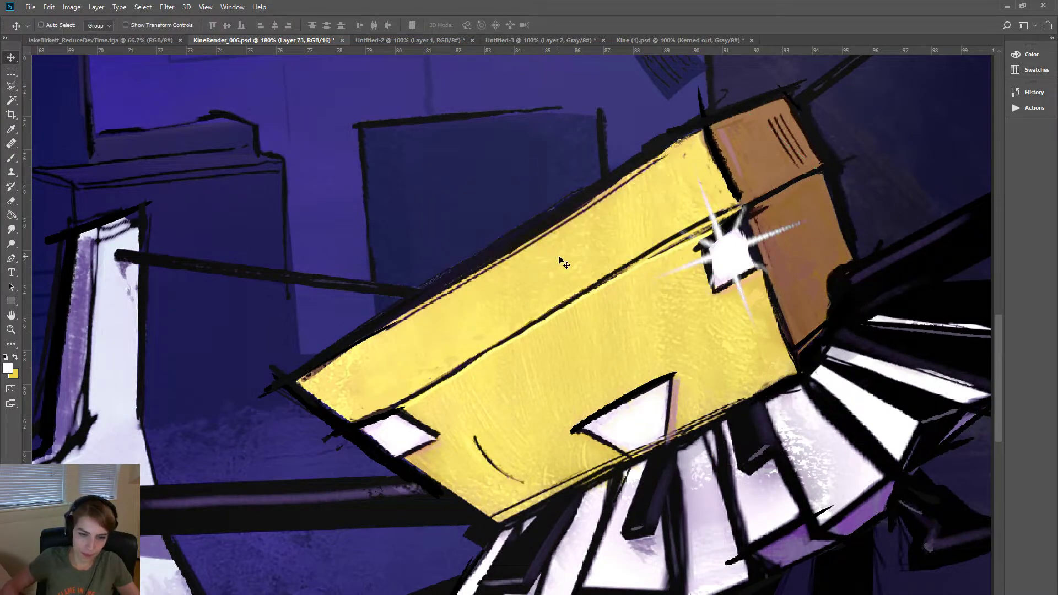
key(ctrl)
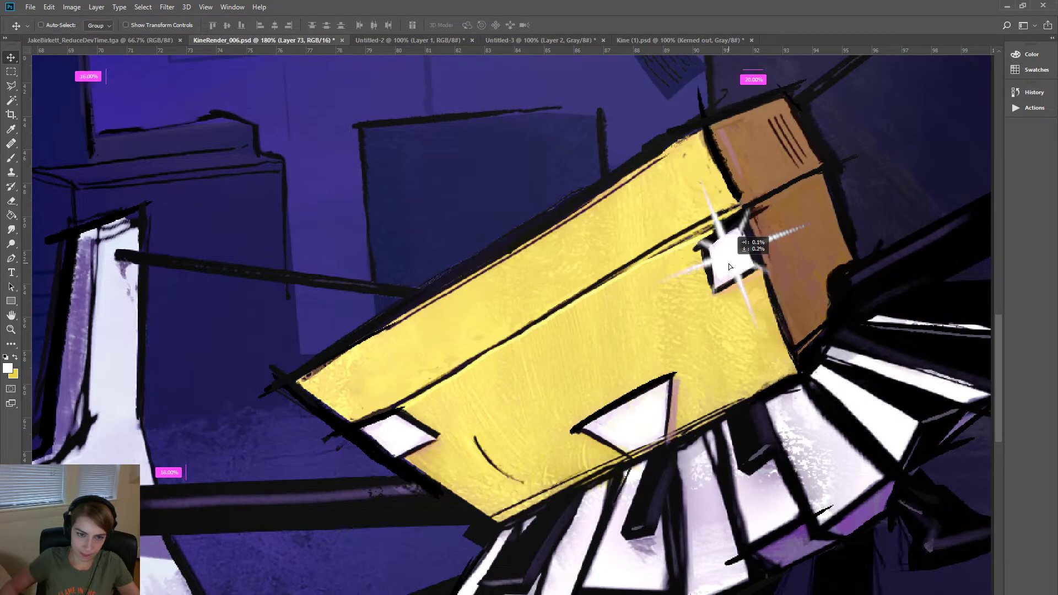
key(ctrl+minus)
key(ctrl+minus)
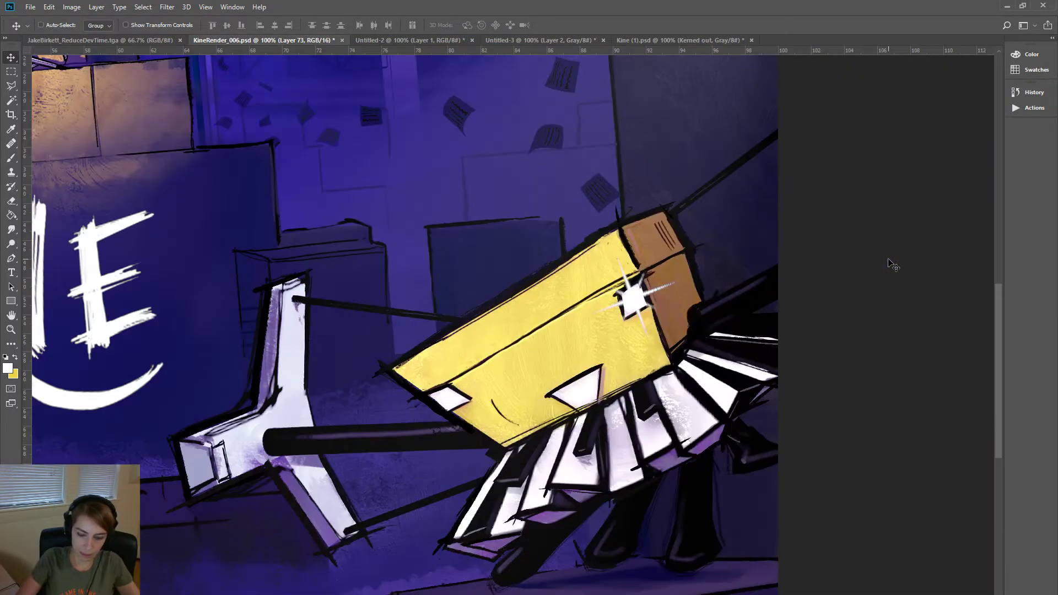
key(ctrl+minus)
key(ctrl+minus)
key(ctrl)
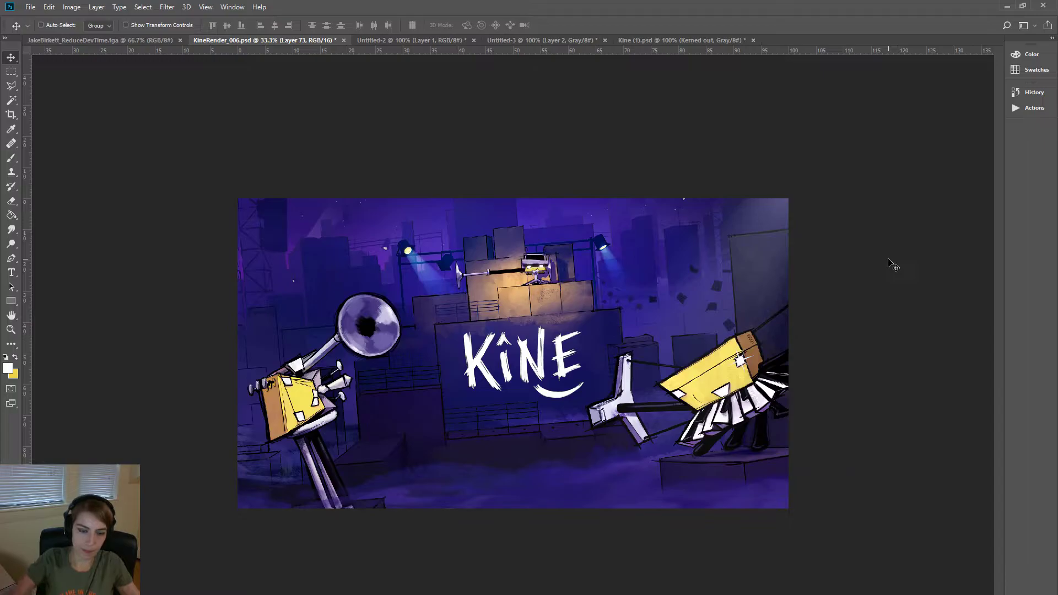
key(ctrl+plus)
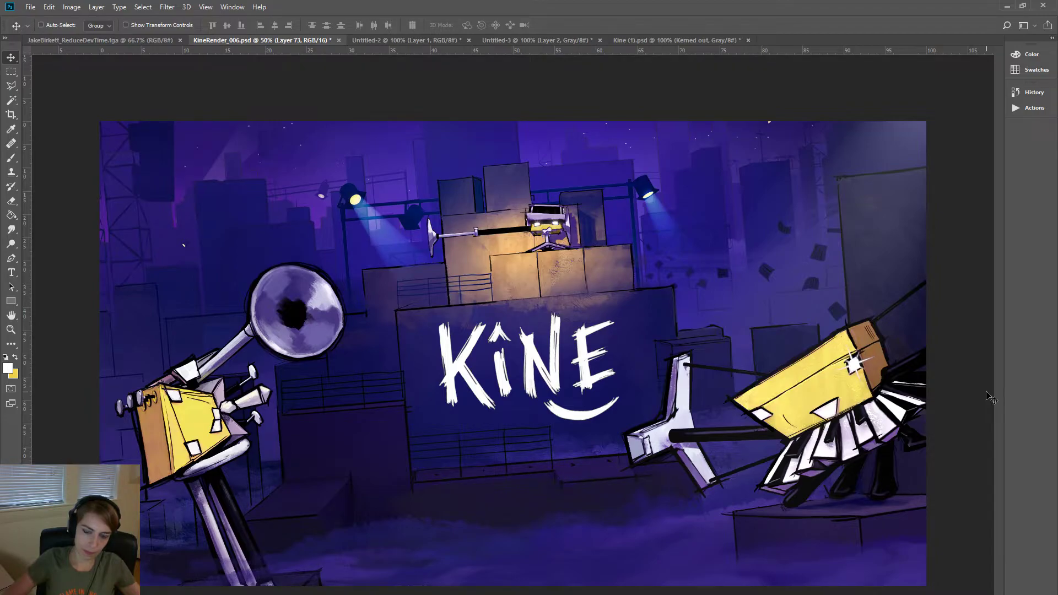
click(167, 7)
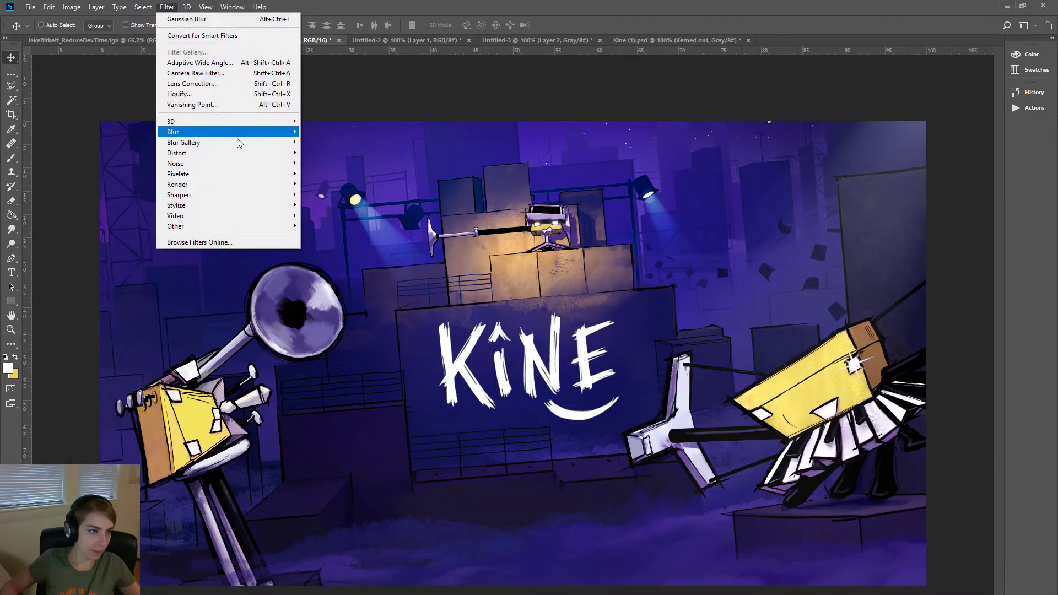
mouse_move(223, 133)
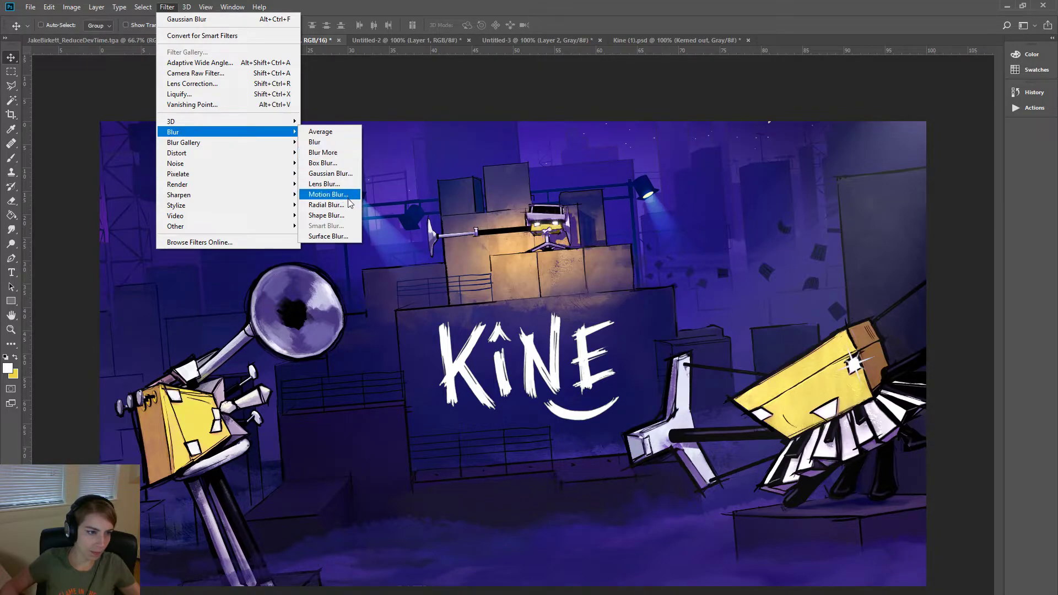
click(331, 173)
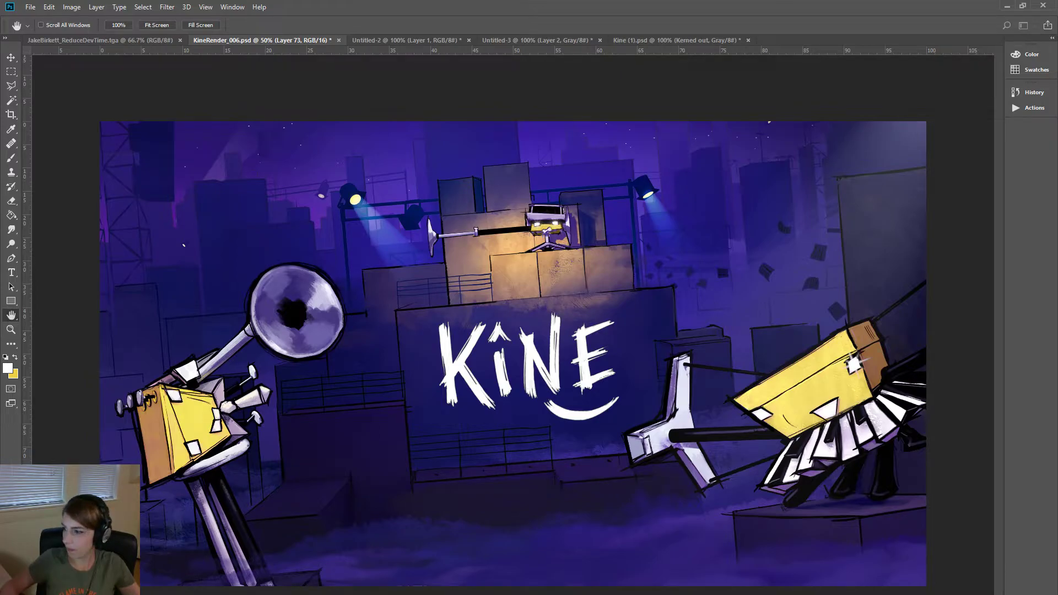
key(v)
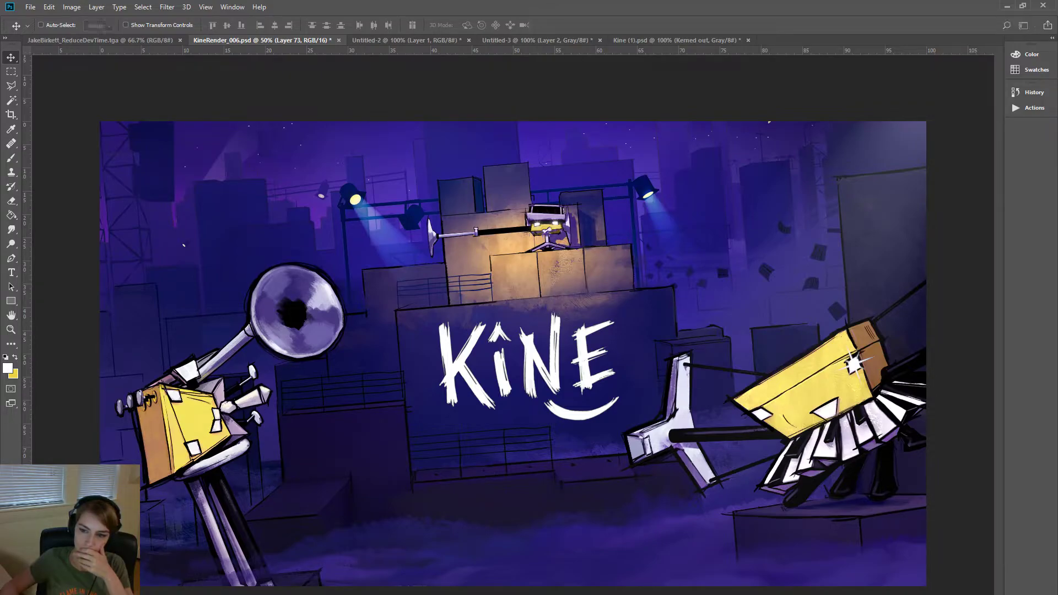
- Alt-drag a copy of the sparkle to the yellow box's lower-left corner
drag(854, 363, 762, 412)
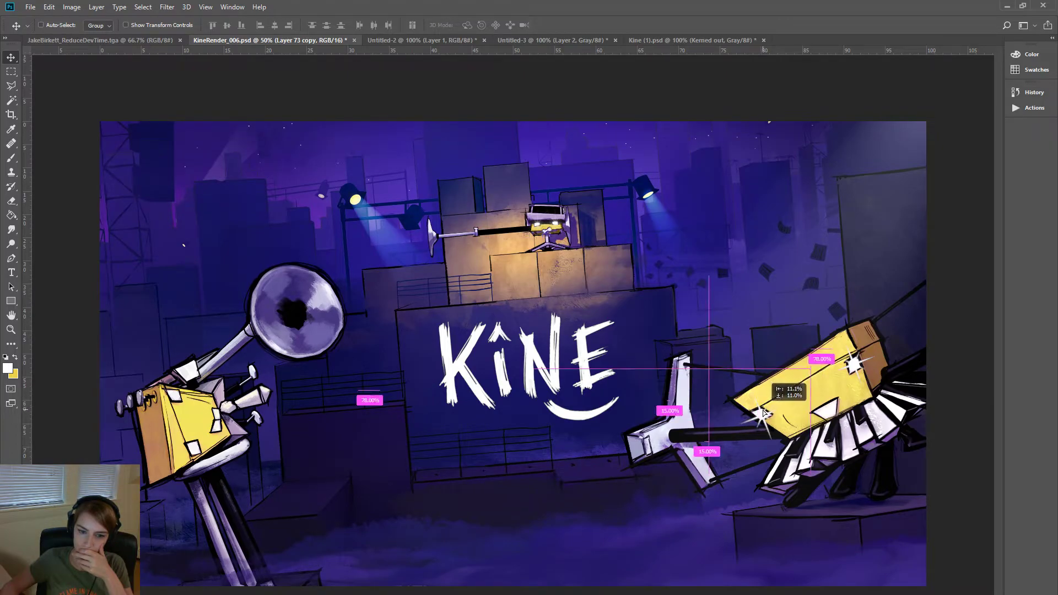
drag(762, 412, 764, 412)
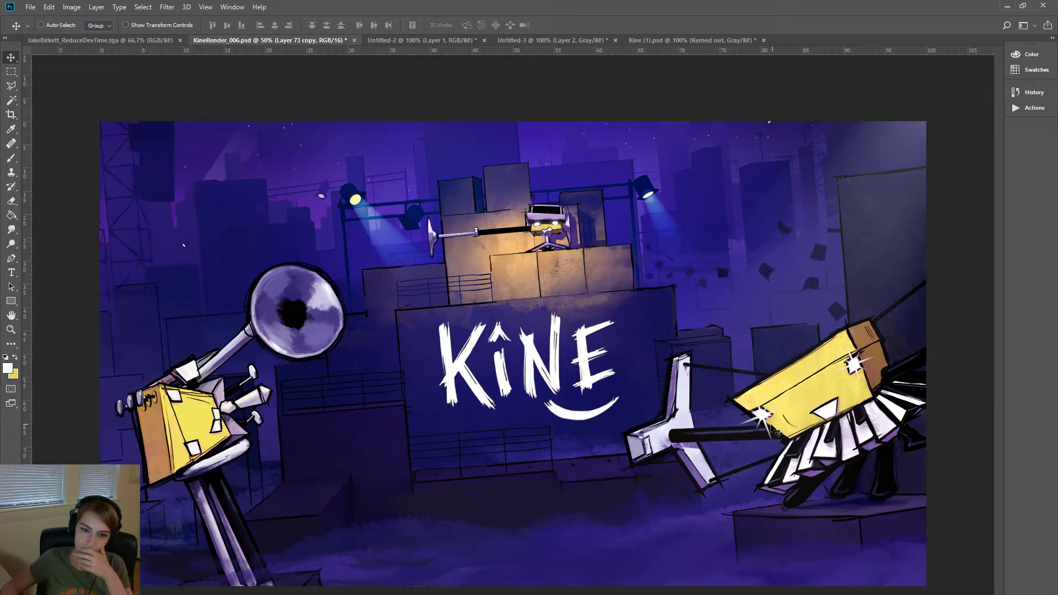
drag(766, 426, 764, 429)
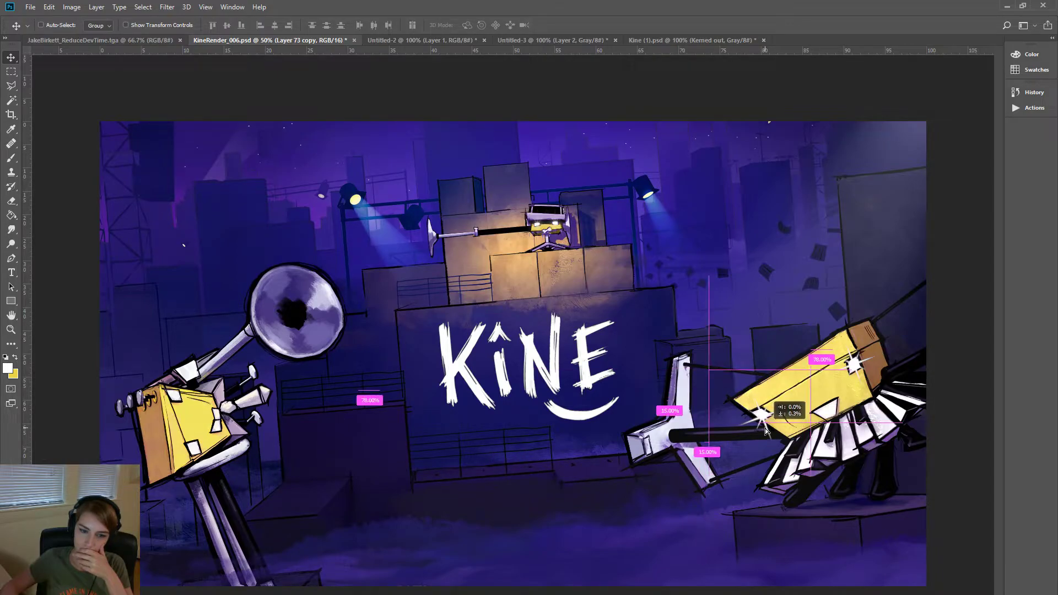
drag(764, 428, 765, 429)
- Select Layer 73 and nudge the upper sparkle, then undo the last move
right_click(862, 374)
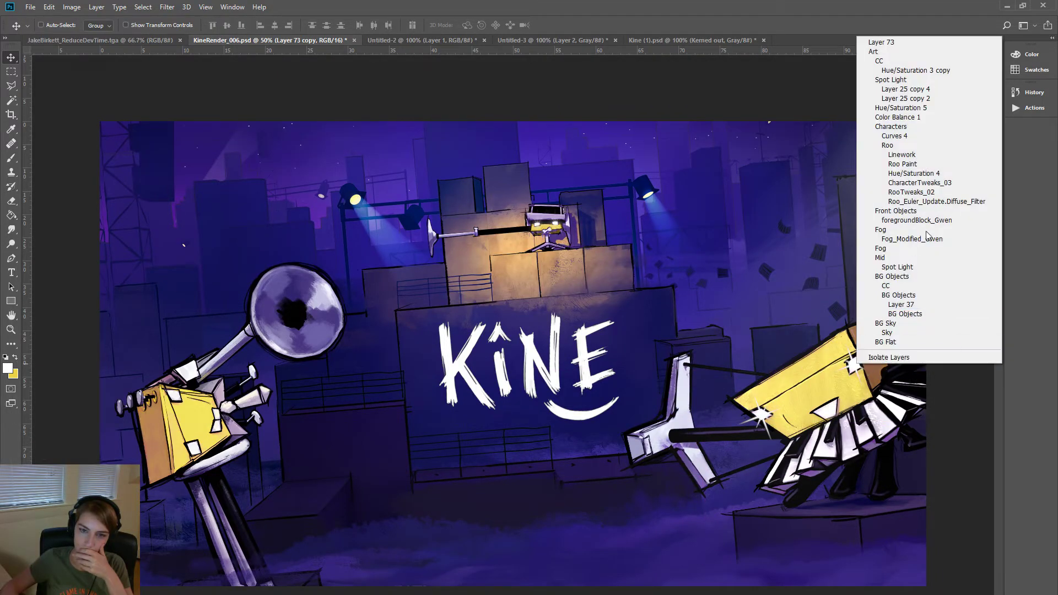
click(859, 372)
drag(855, 370, 865, 403)
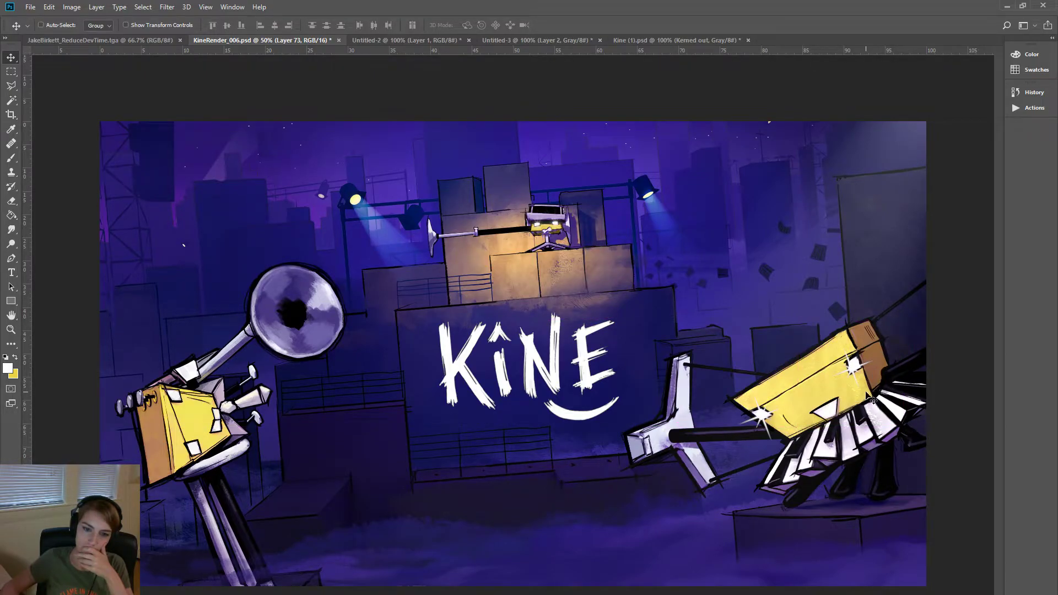
drag(865, 402, 868, 394)
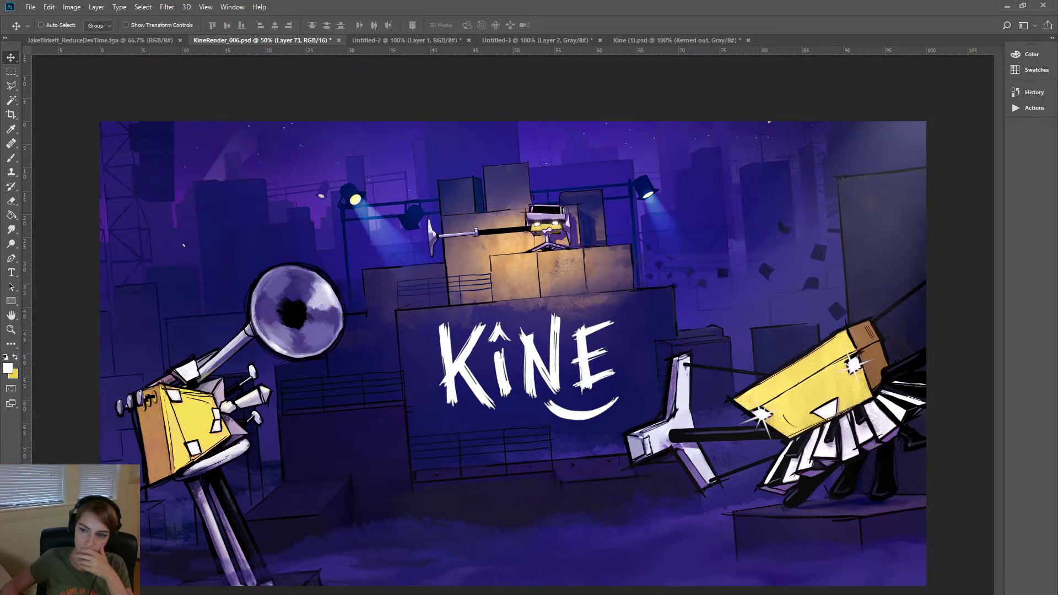
key(ctrl+z)
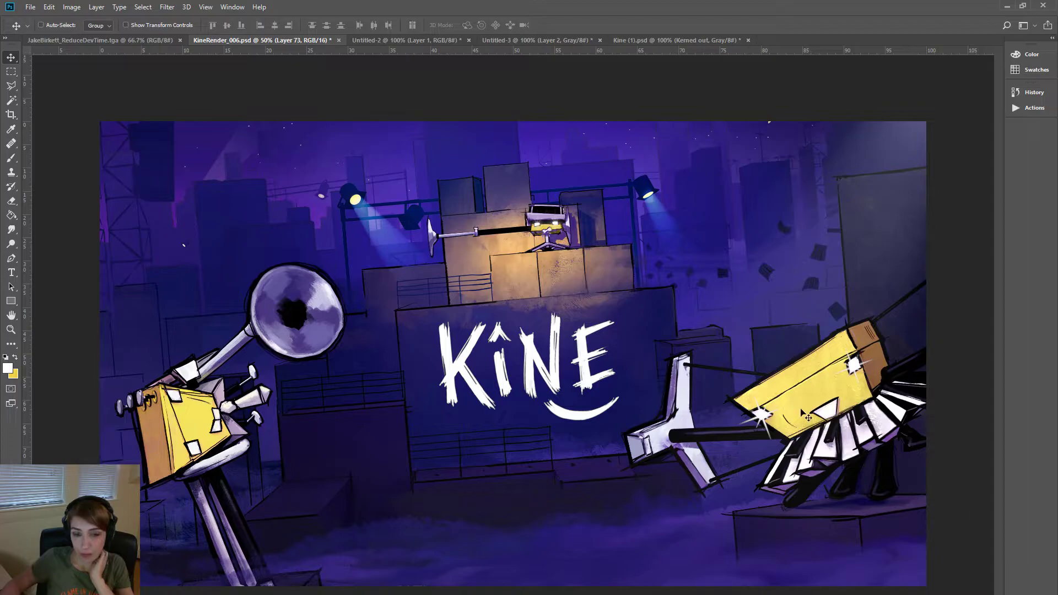
- Select Layer 73 copy and reposition the lower sparkle on the right yellow character's face
right_click(758, 419)
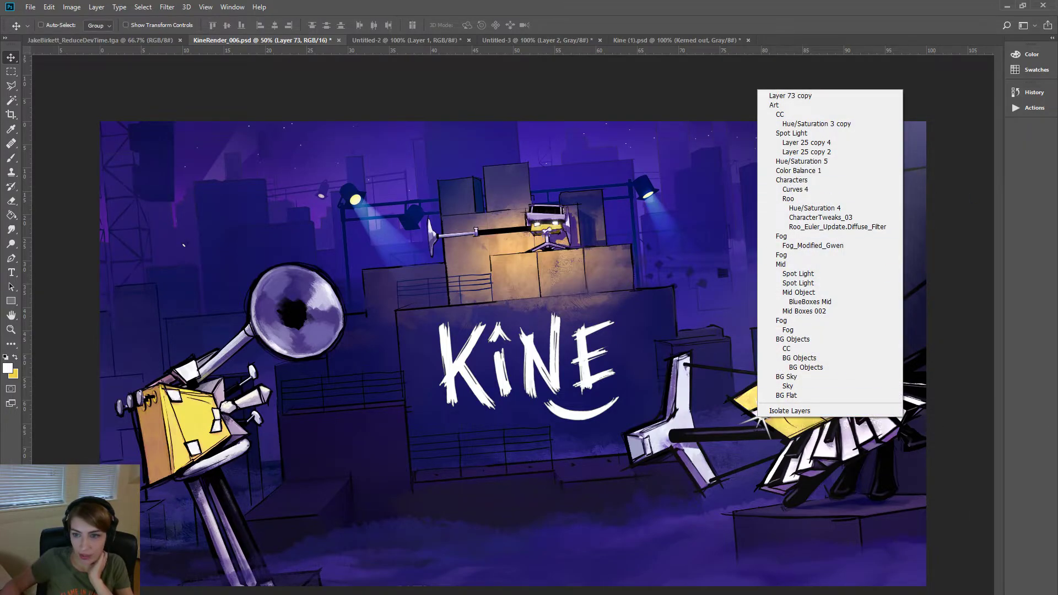
click(782, 95)
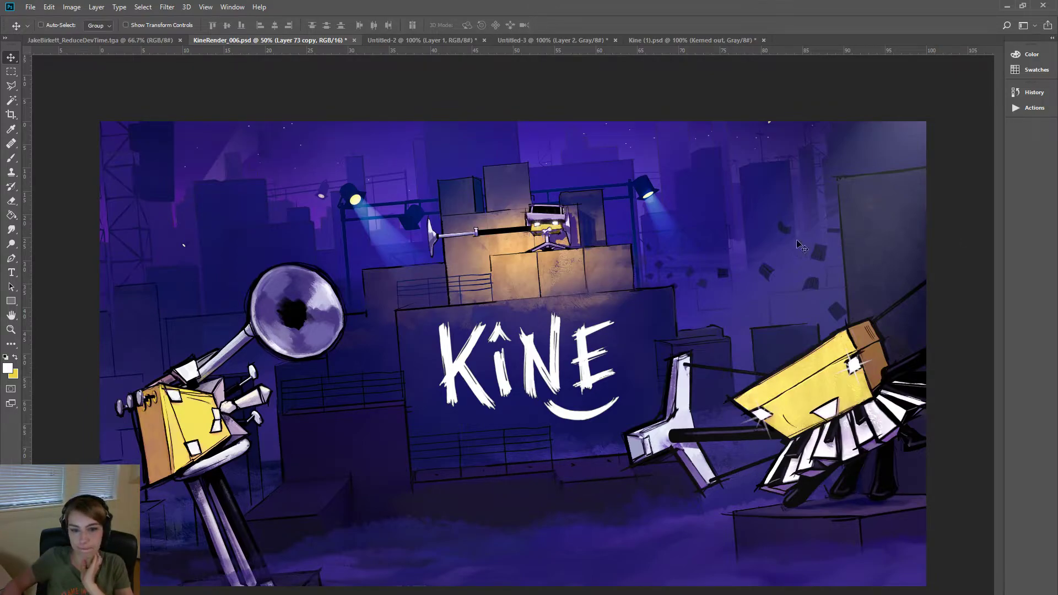
drag(752, 426, 756, 432)
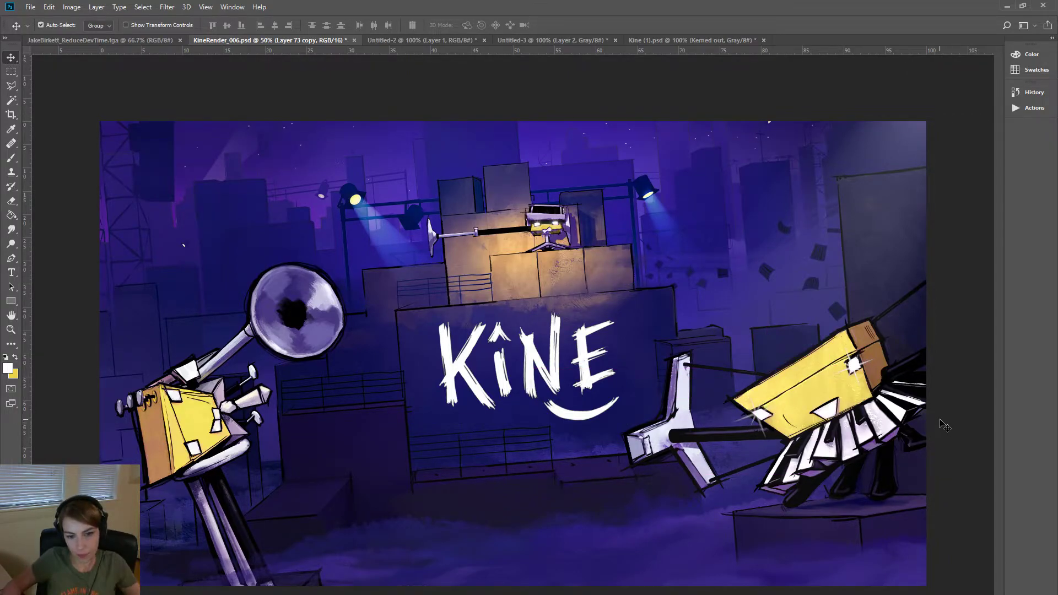
key(Left)
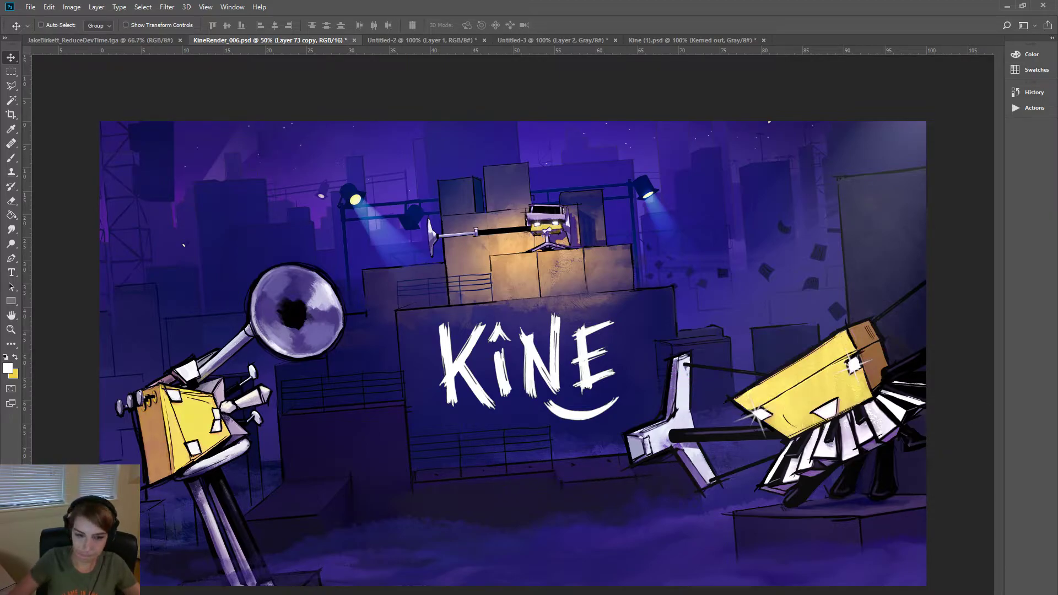
drag(770, 432, 775, 436)
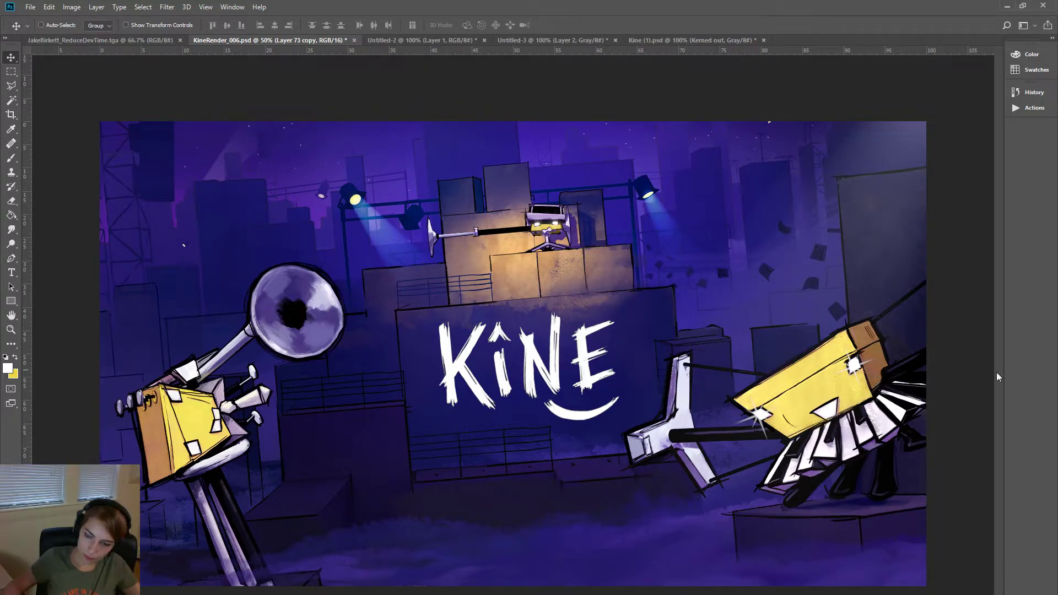
- Shift the other sparkle into place on the yellow character, undoing a stray duplicate
key(ctrl+z)
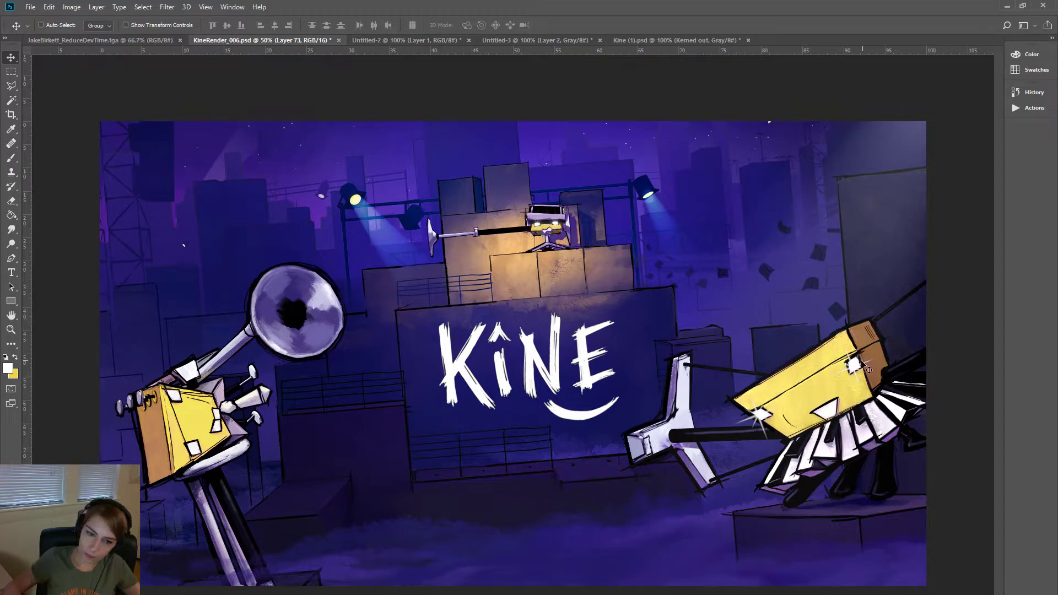
drag(866, 367, 858, 366)
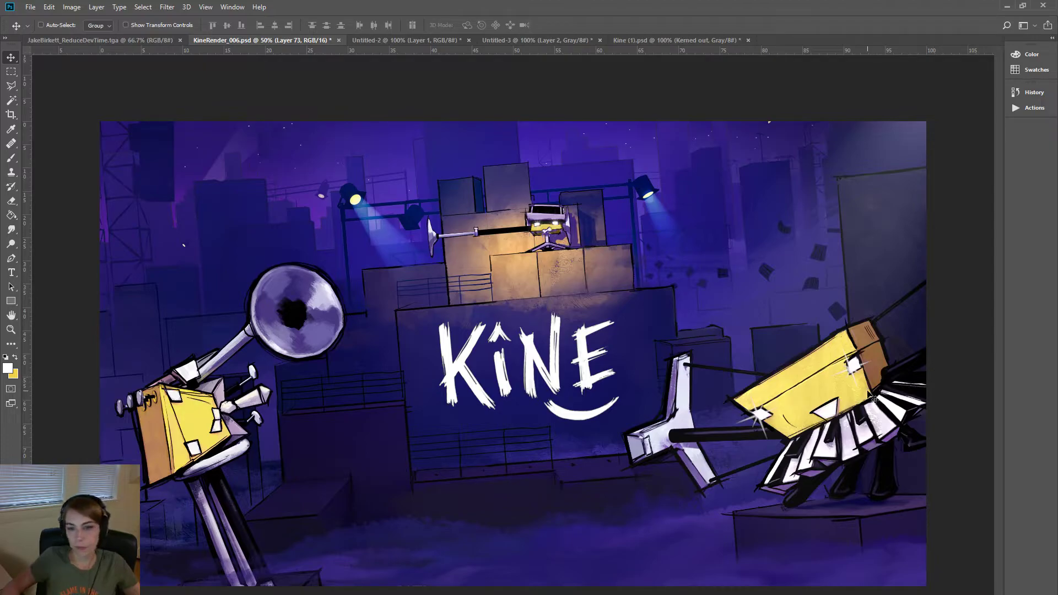
drag(869, 384, 873, 381)
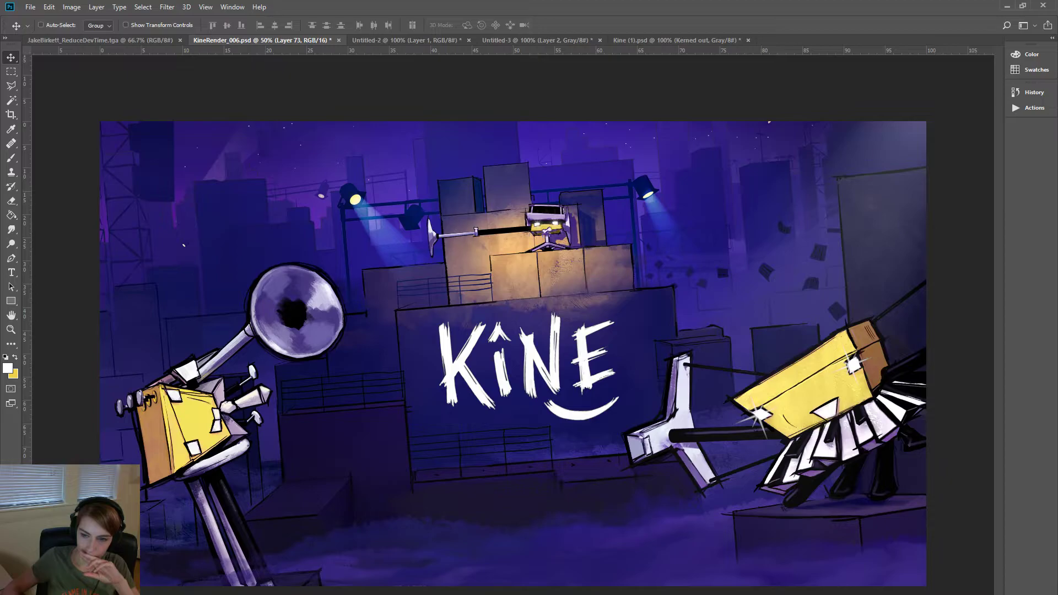
key(ctrl+z)
drag(874, 374, 860, 366)
key(ctrl)
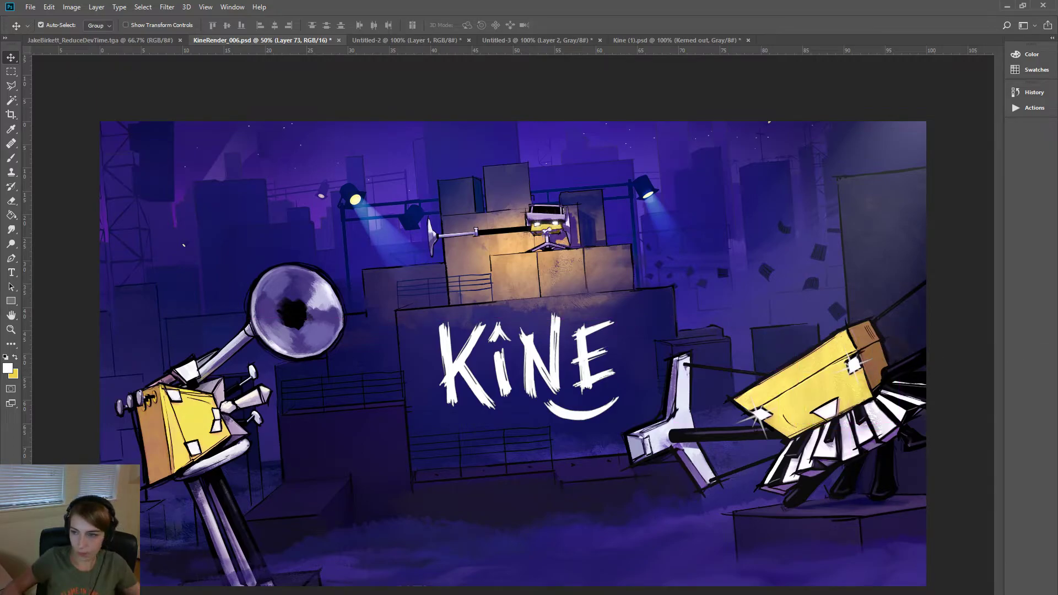
key(ctrl+j)
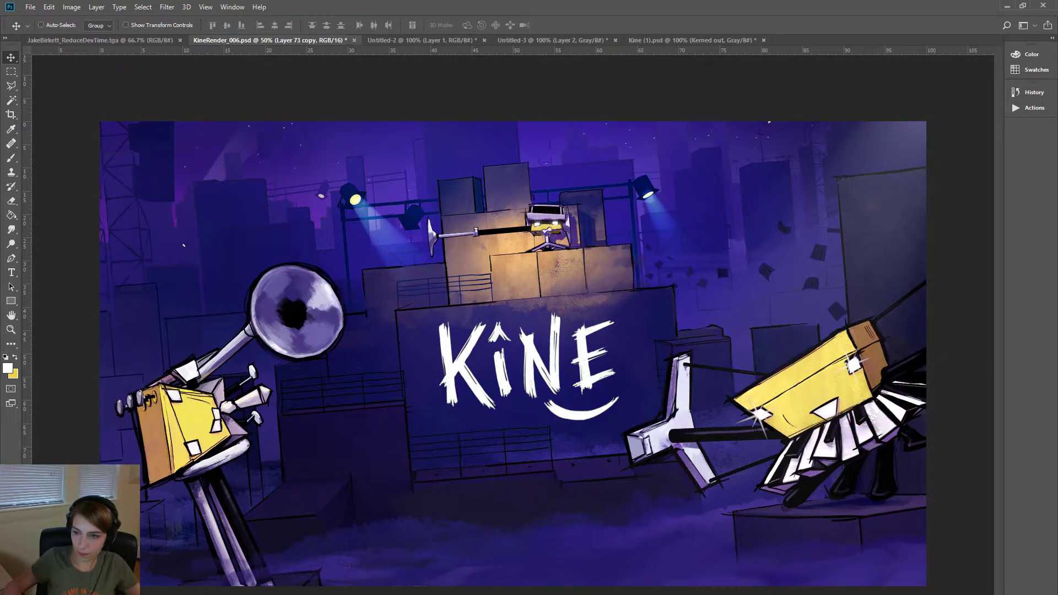
key(ctrl+z)
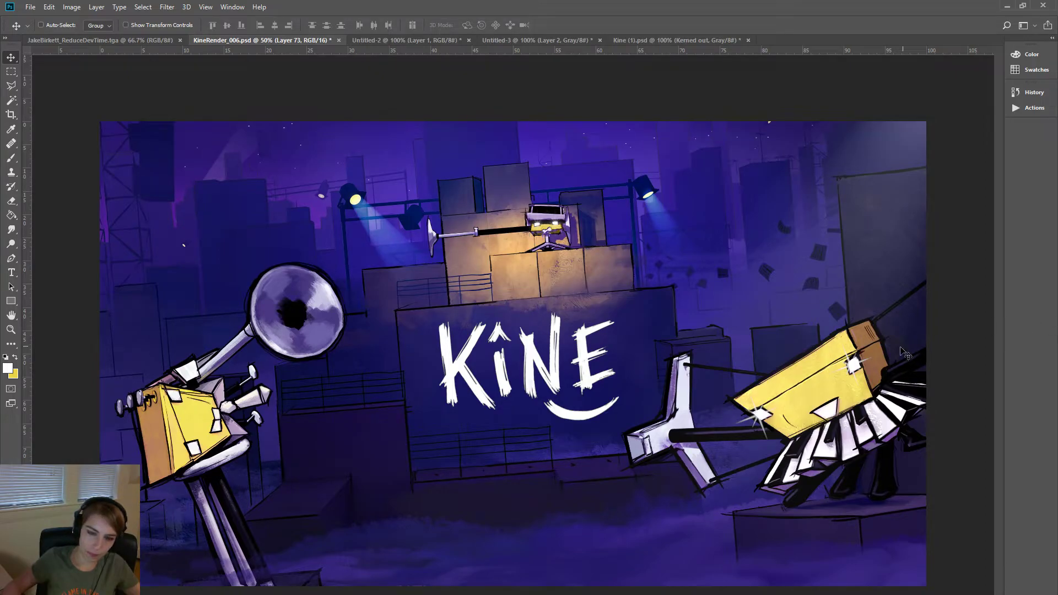
- Move the upper sparkle on Layer 73 and tilt it about -10°, then apply
drag(864, 381, 864, 375)
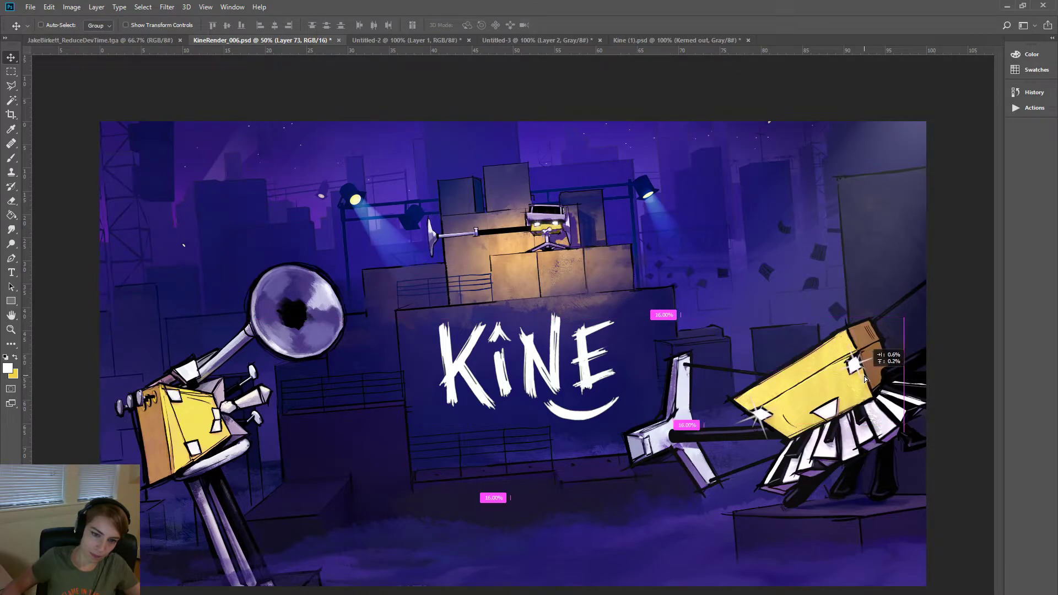
drag(864, 375, 865, 376)
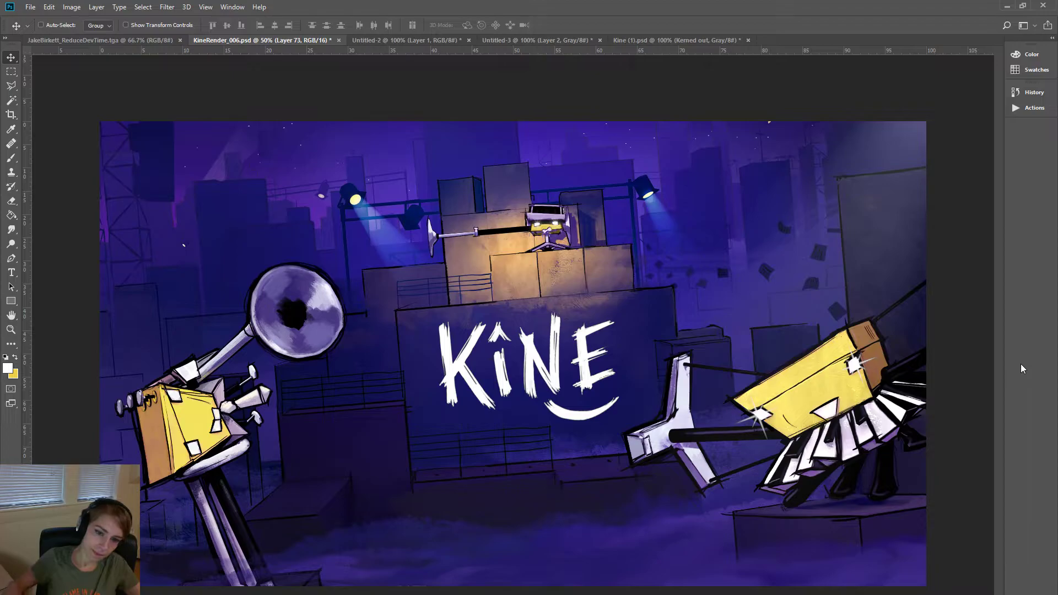
mouse_move(907, 321)
mouse_down()
mouse_move(905, 285)
mouse_move(915, 329)
mouse_move(913, 318)
mouse_up()
drag(856, 366, 855, 362)
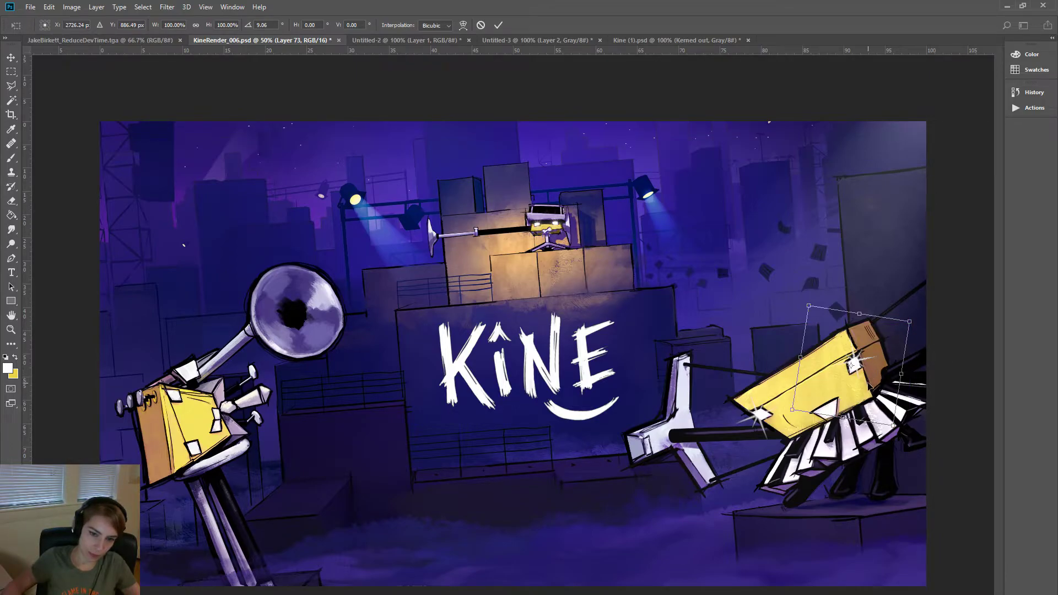
drag(869, 385, 857, 382)
click(12, 57)
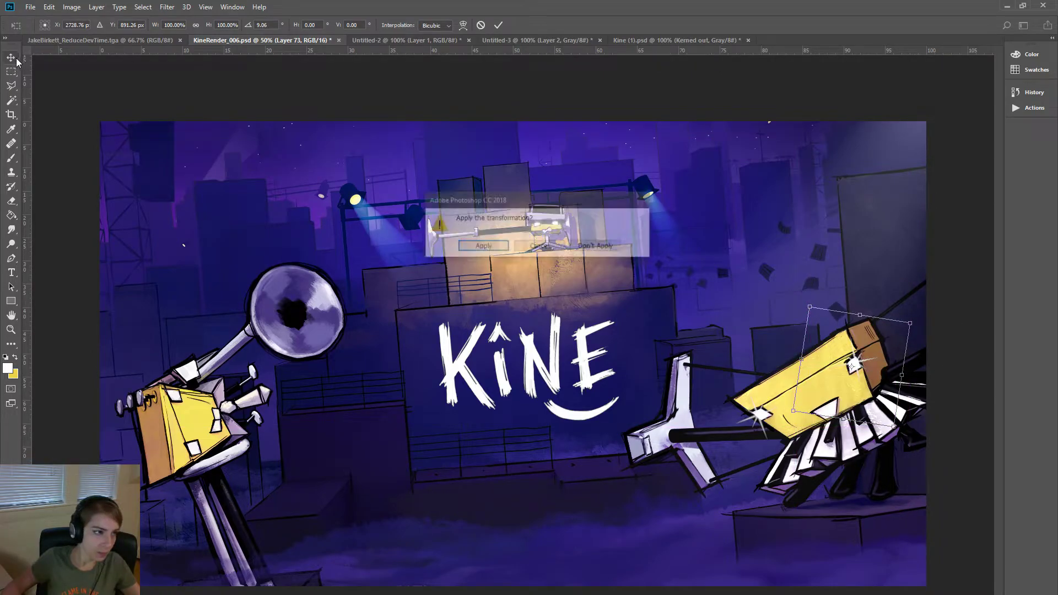
key(Return)
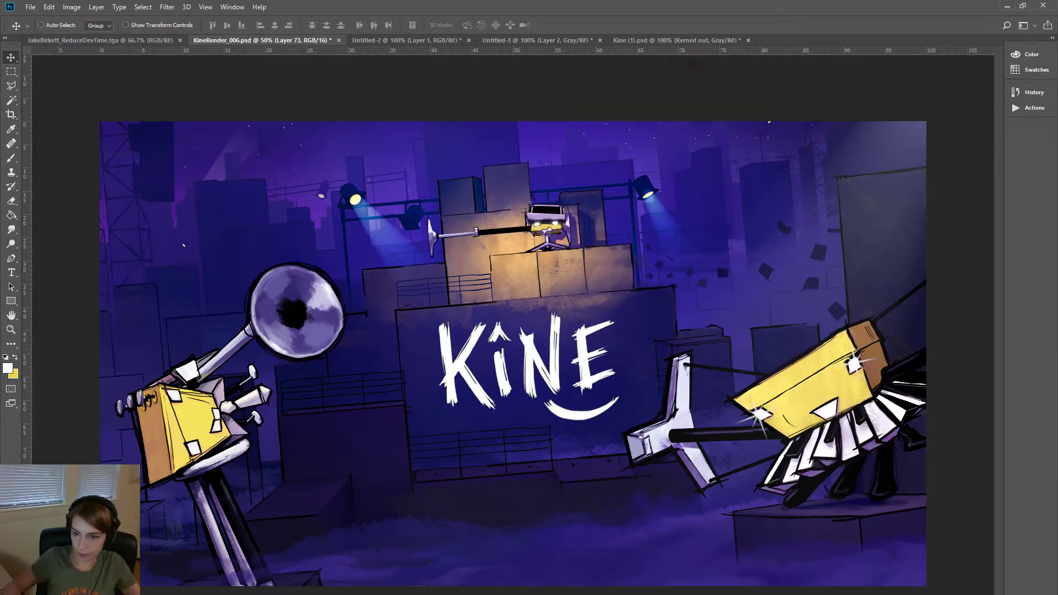
- Duplicate the sparkle to the box's lower-left corner and rotate the copy about -15°
key(ctrl+j)
drag(771, 441, 767, 441)
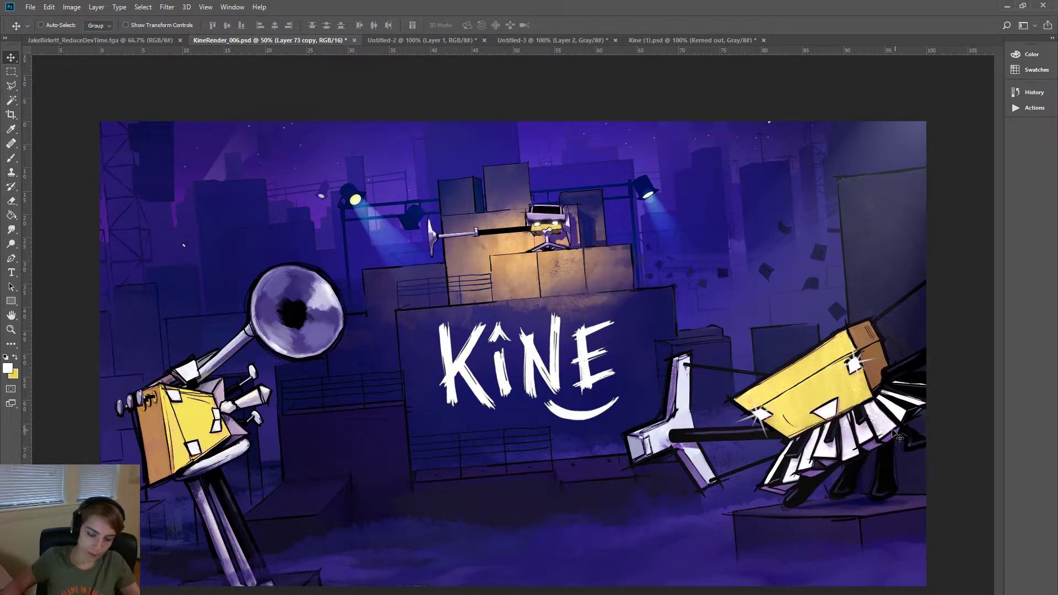
key(ctrl+t)
drag(812, 337, 800, 328)
drag(770, 417, 772, 416)
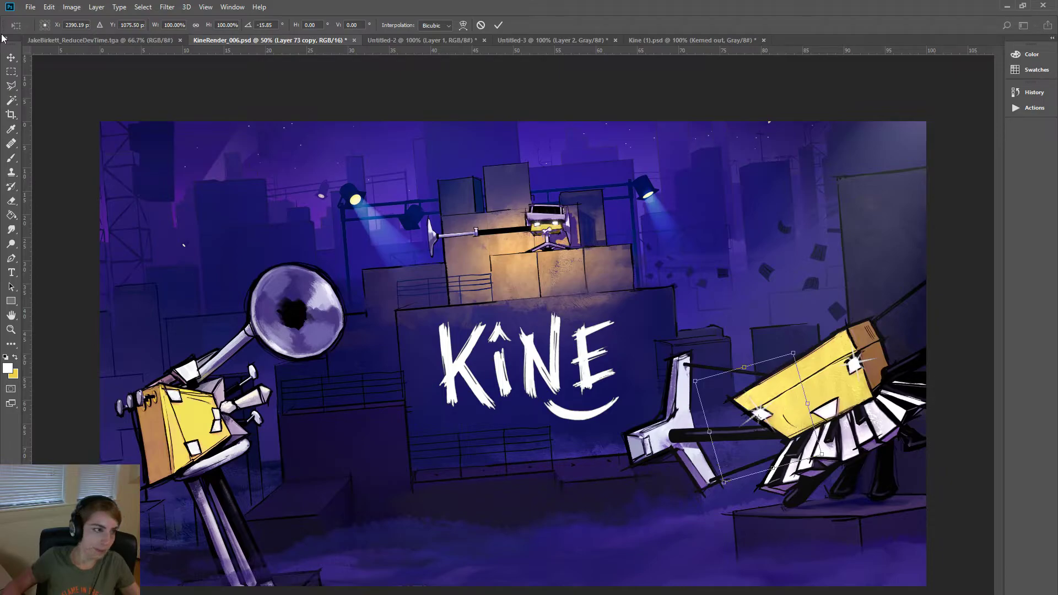
click(11, 57)
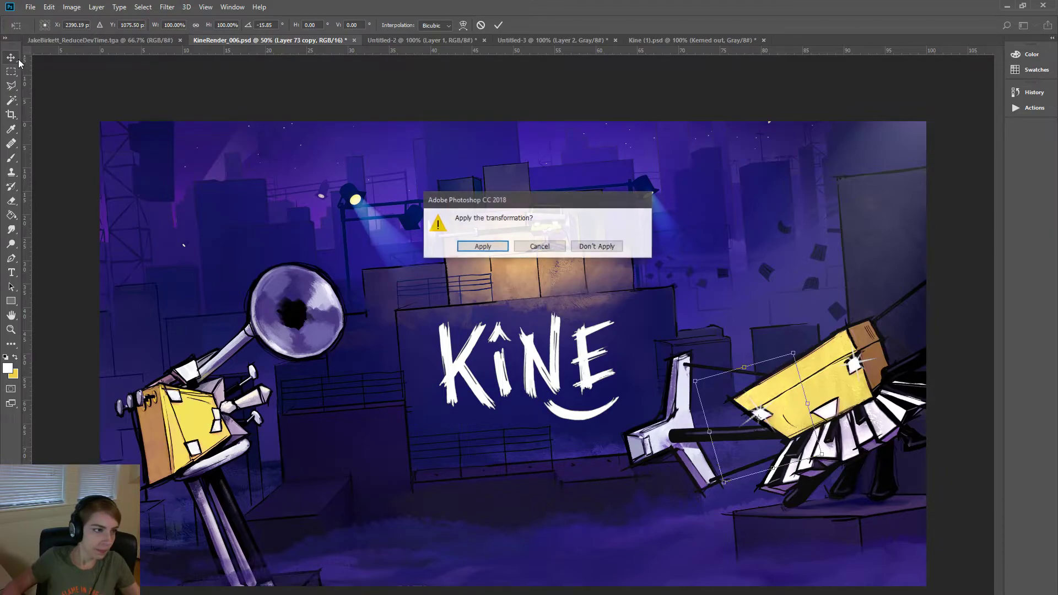
click(483, 246)
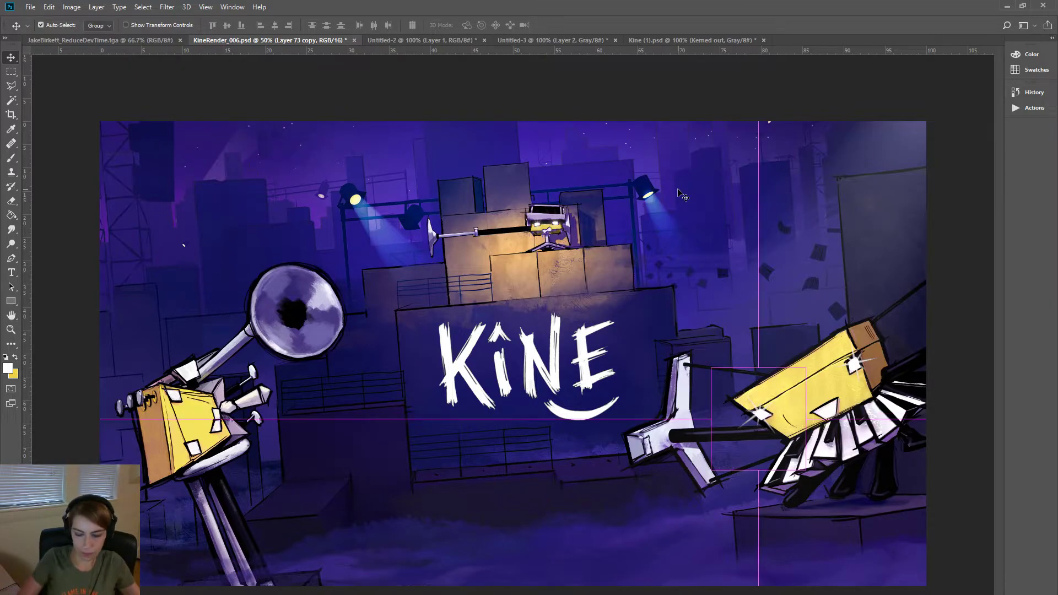
key(ctrl+minus)
key(ctrl+minus)
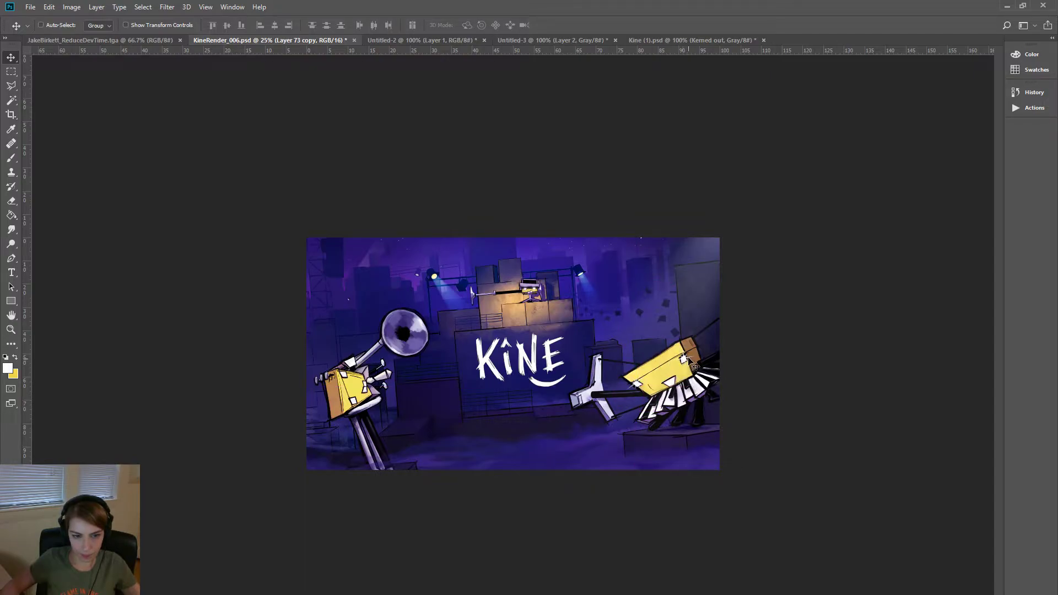
key(ctrl+z)
drag(718, 364, 722, 363)
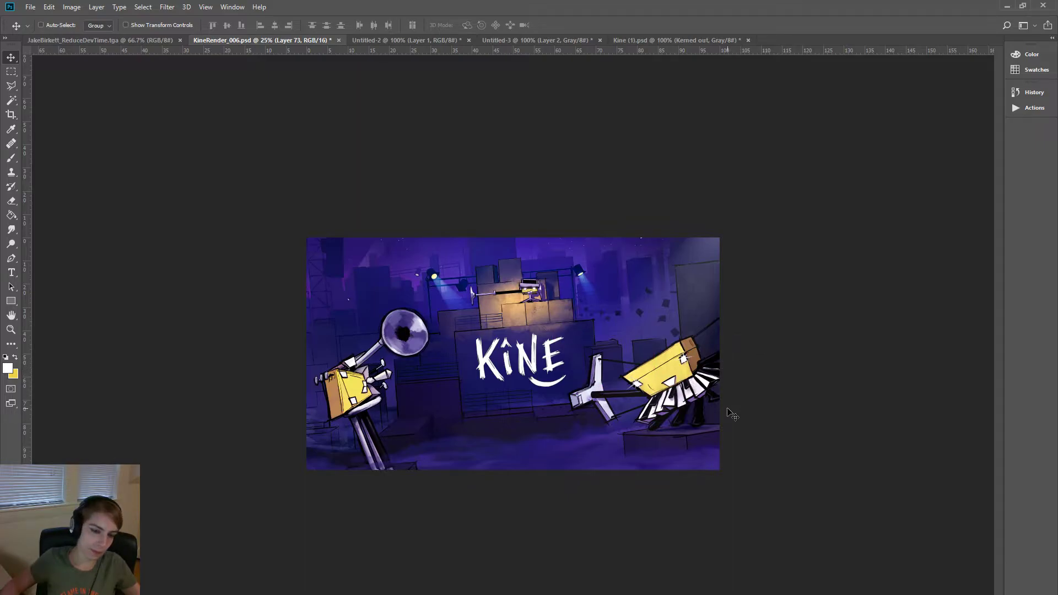
key(ctrl)
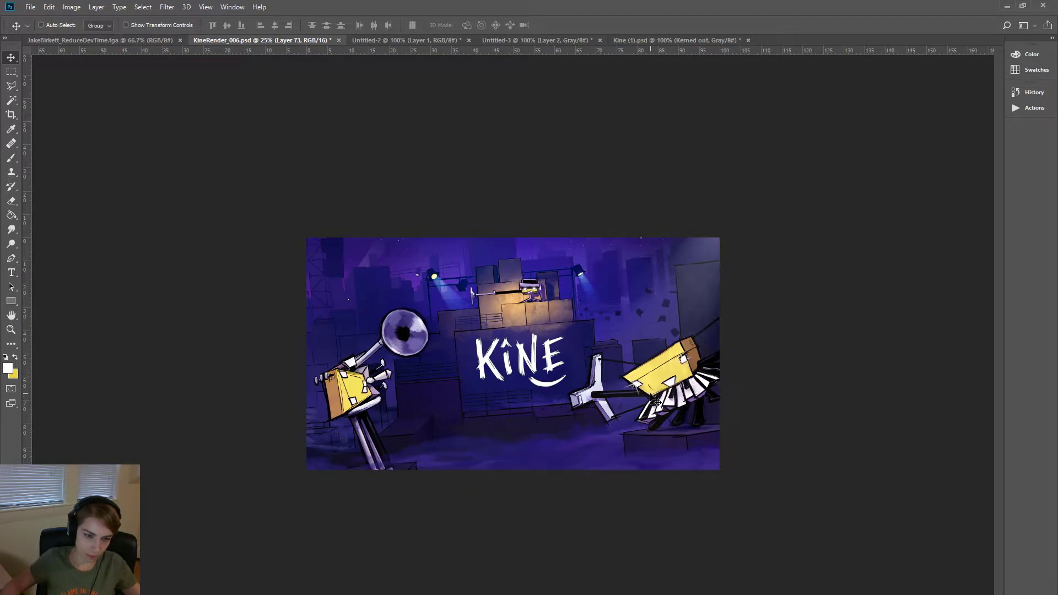
key(ctrl)
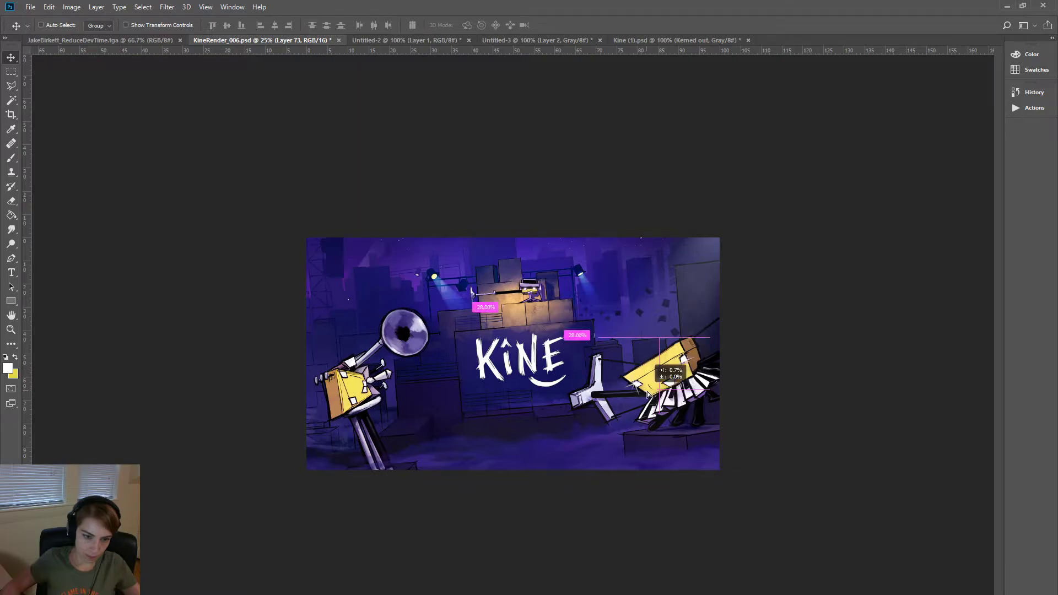
key(ctrl+t)
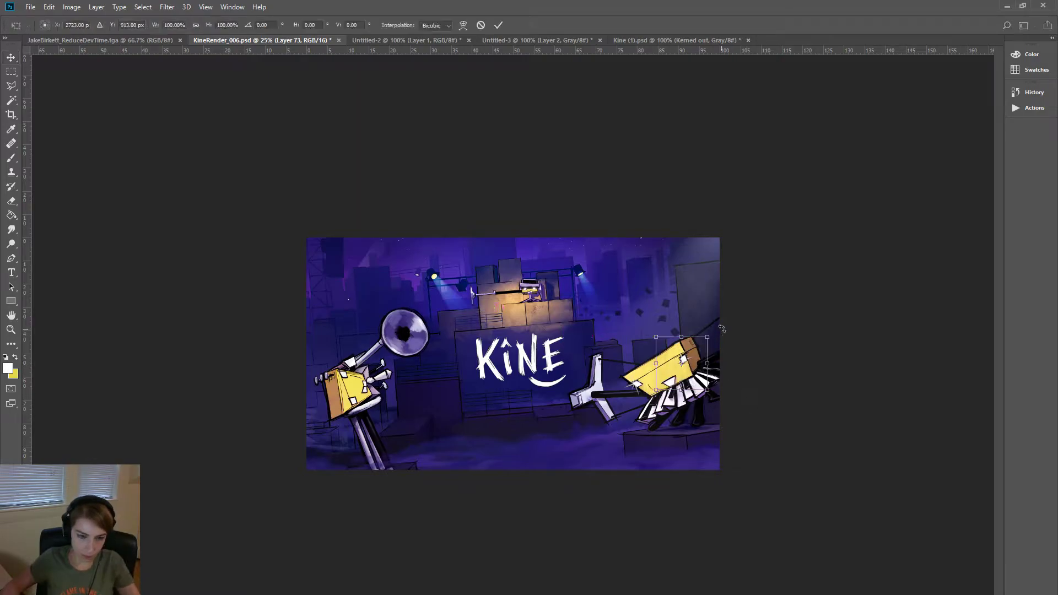
drag(708, 340, 709, 311)
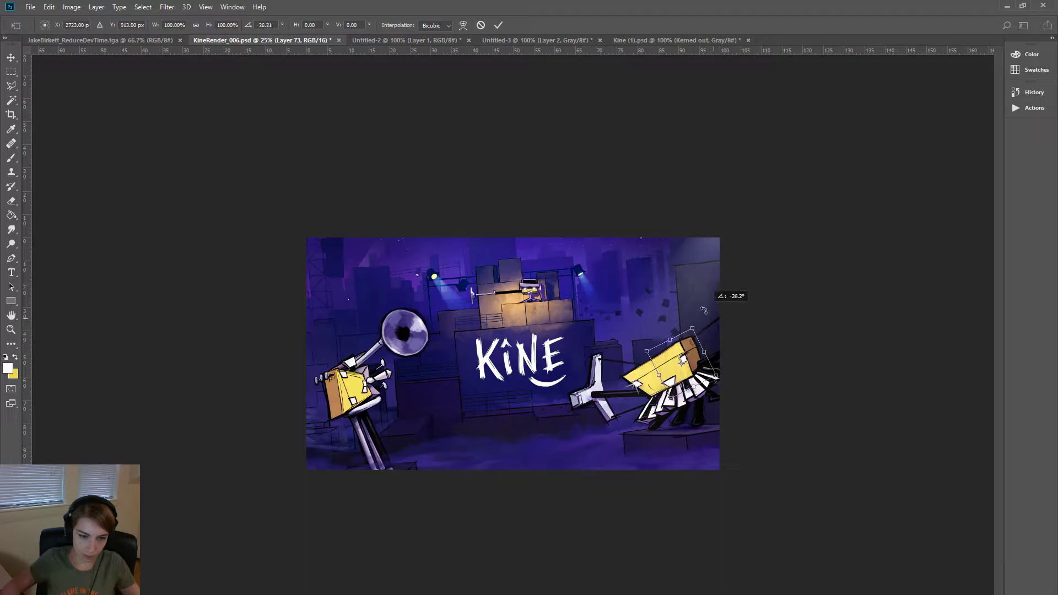
drag(693, 363, 689, 374)
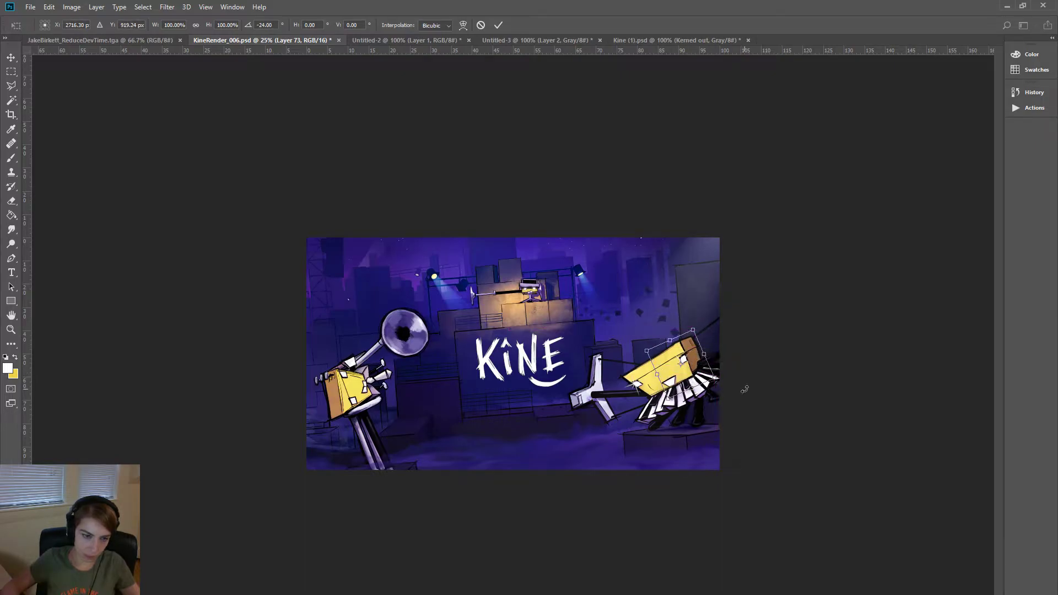
click(11, 58)
click(599, 247)
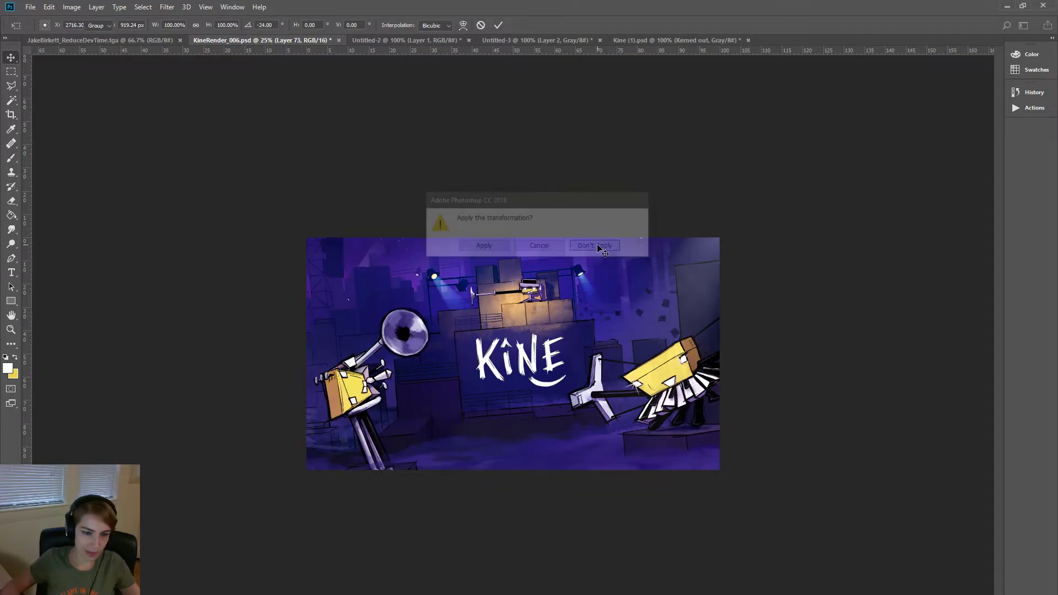
click(11, 329)
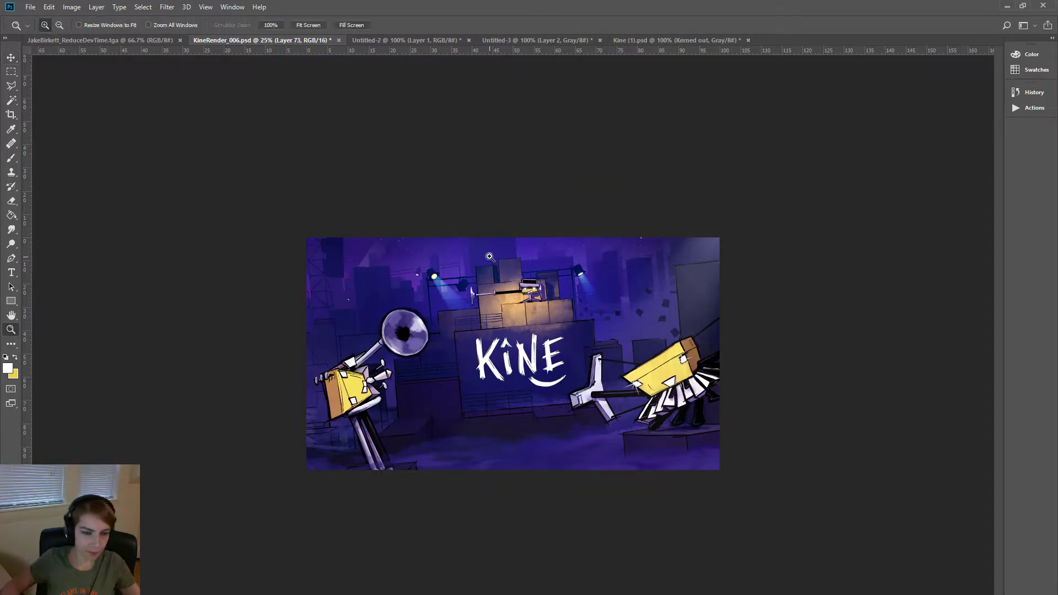
click(883, 481)
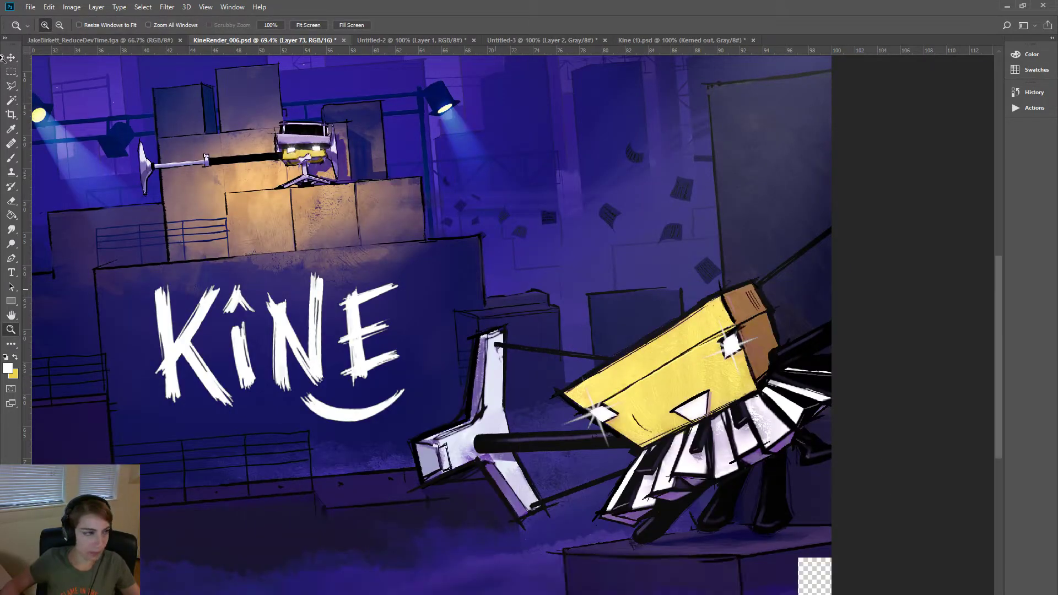
- Duplicate the sparkle layer and nudge it into place on the yellow box
key(v)
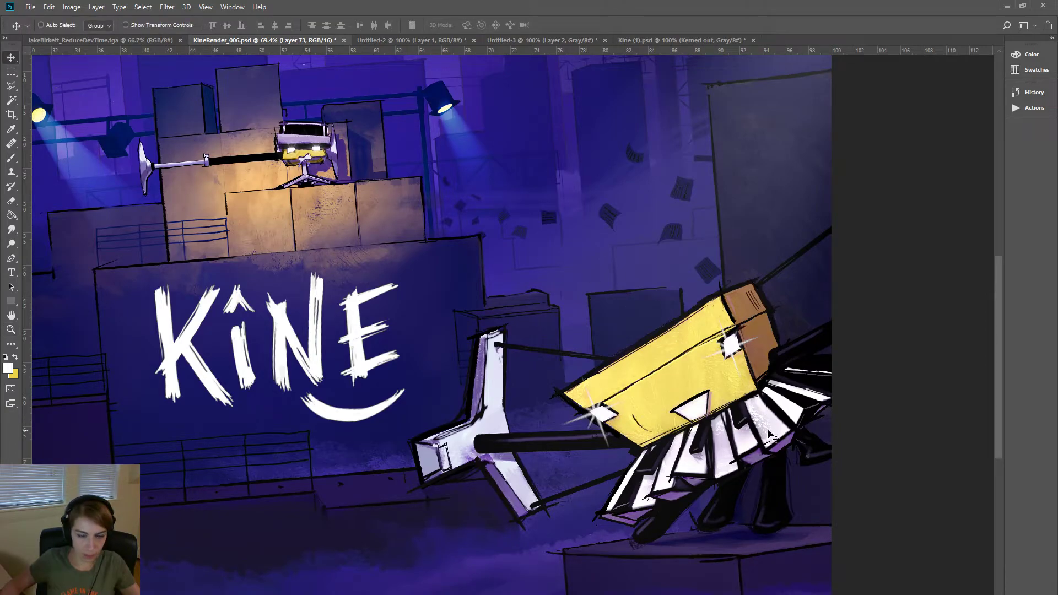
key(ctrl+j)
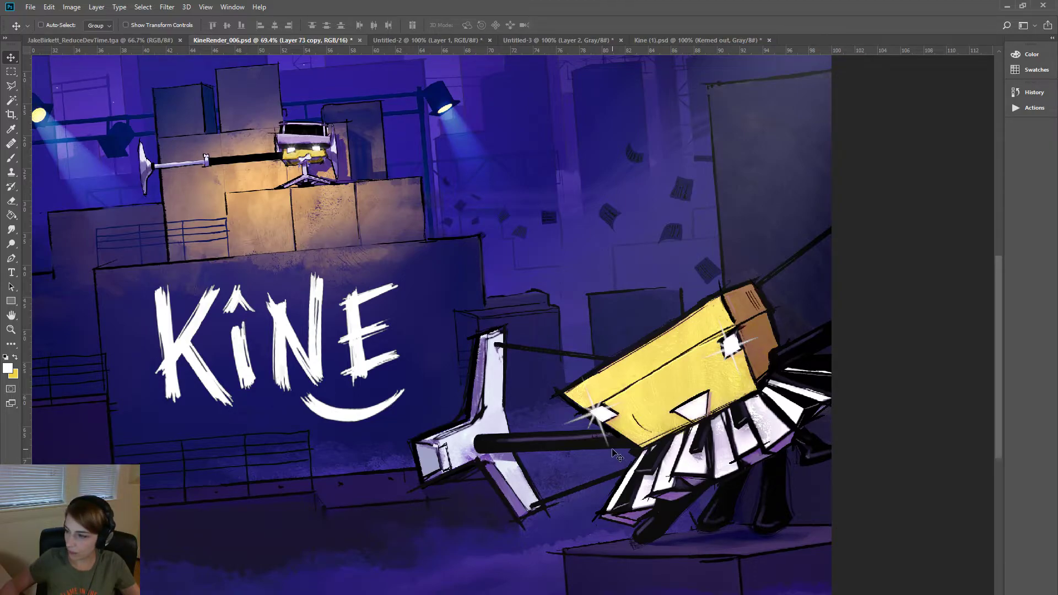
drag(606, 436, 601, 430)
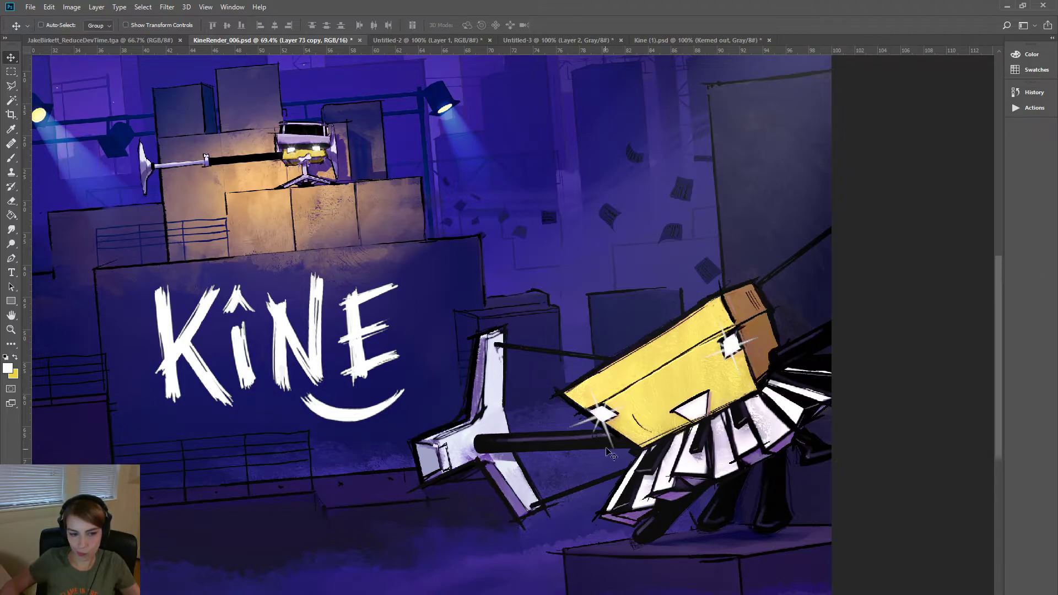
drag(606, 449, 611, 435)
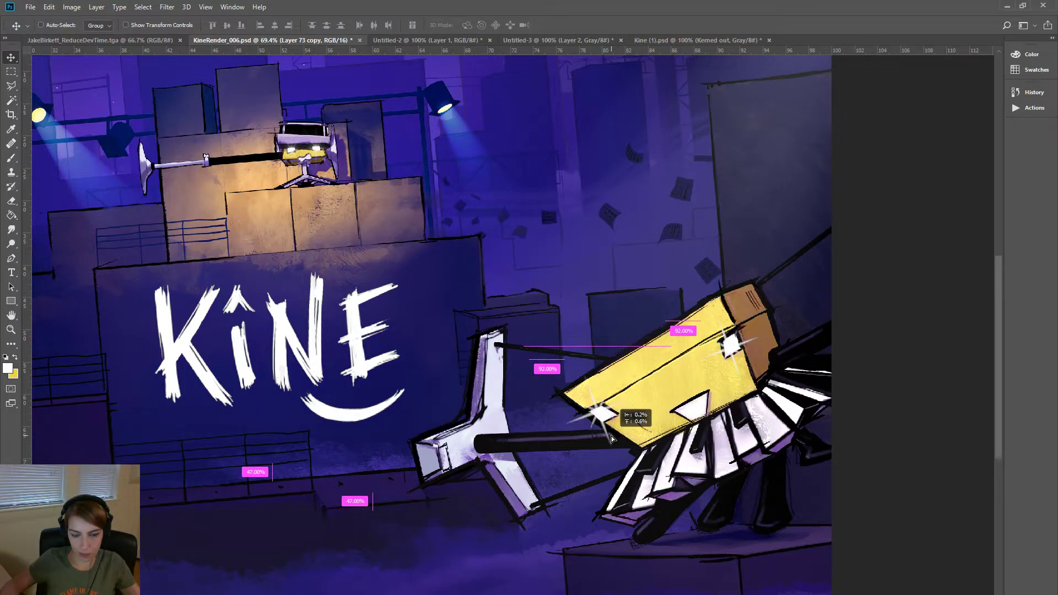
drag(611, 436, 614, 440)
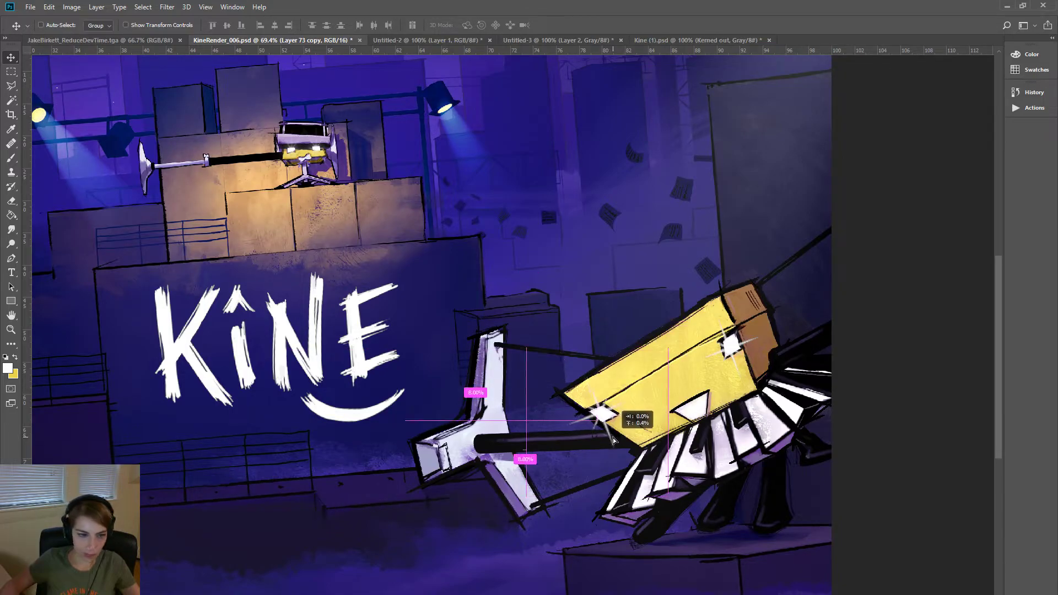
drag(614, 439, 613, 437)
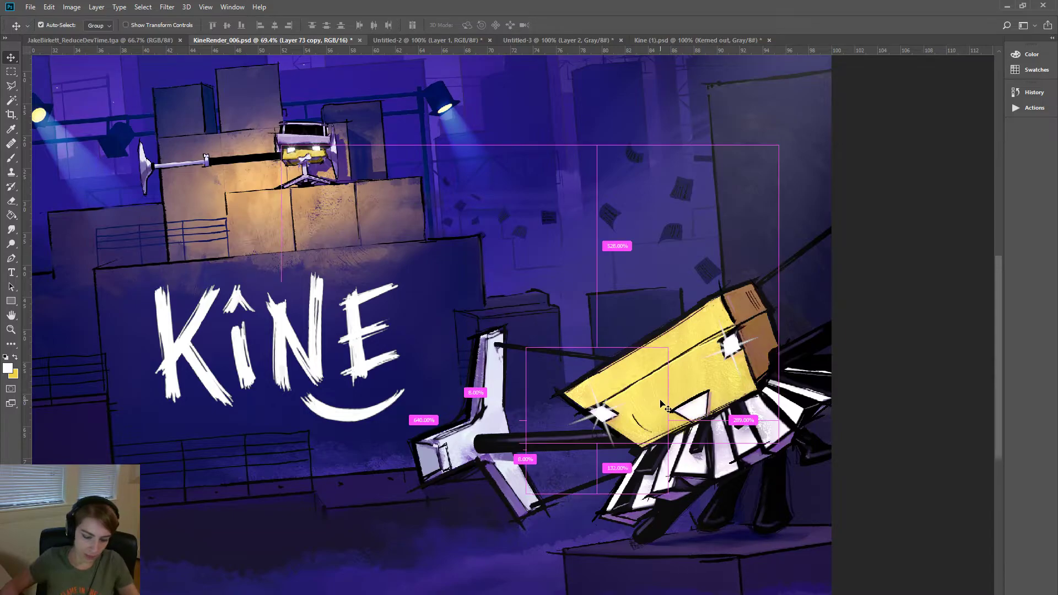
- Re-tilt the lower-left twinkle to about -18.5°, raise it slightly, and apply
key(ctrl+t)
drag(675, 323, 655, 312)
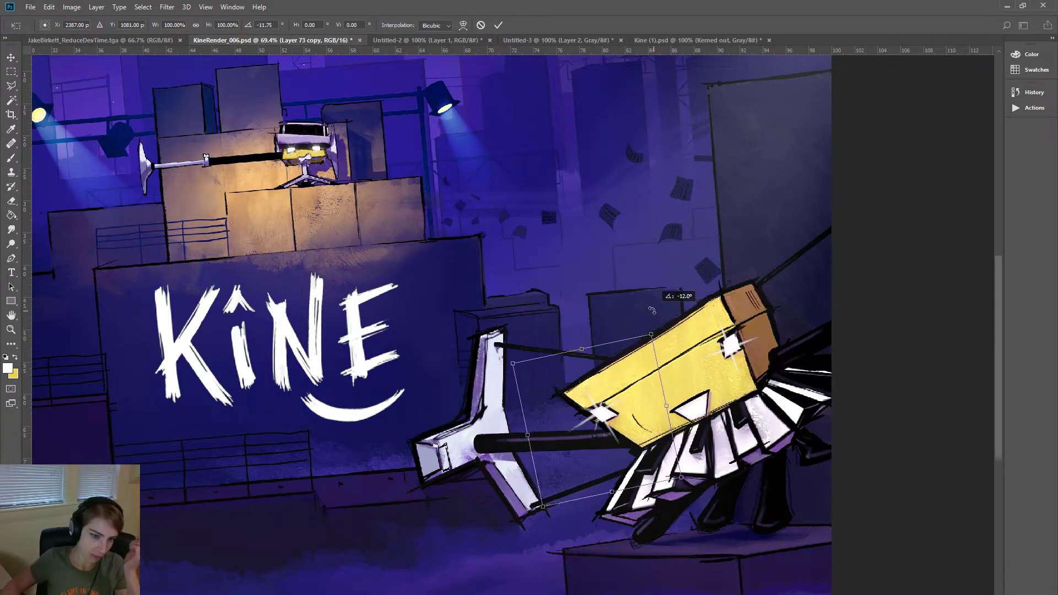
mouse_move(656, 312)
mouse_down()
mouse_move(607, 300)
mouse_move(629, 319)
mouse_up()
drag(613, 420, 618, 424)
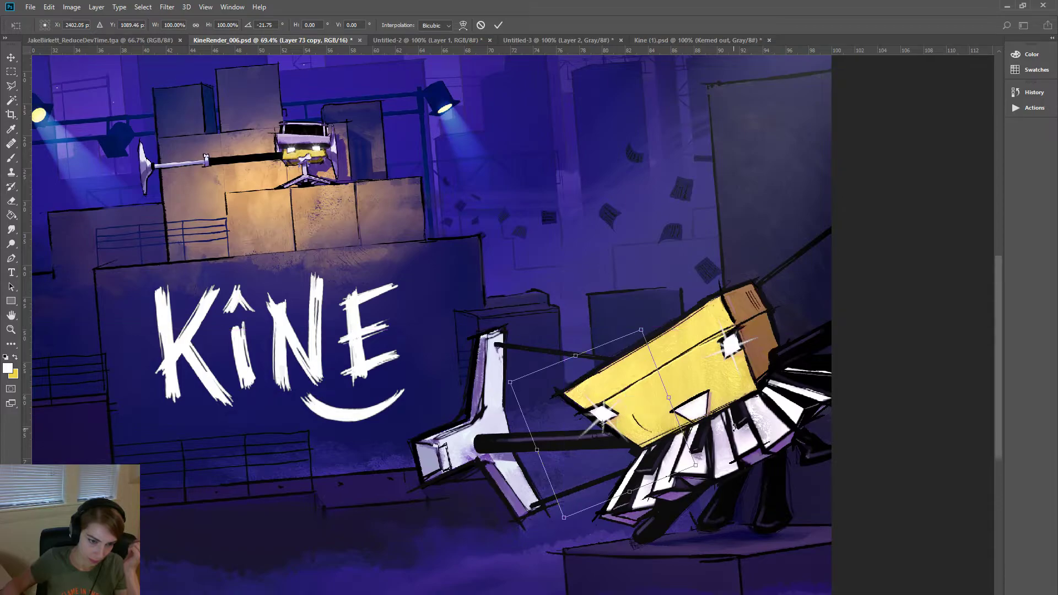
drag(651, 319, 656, 312)
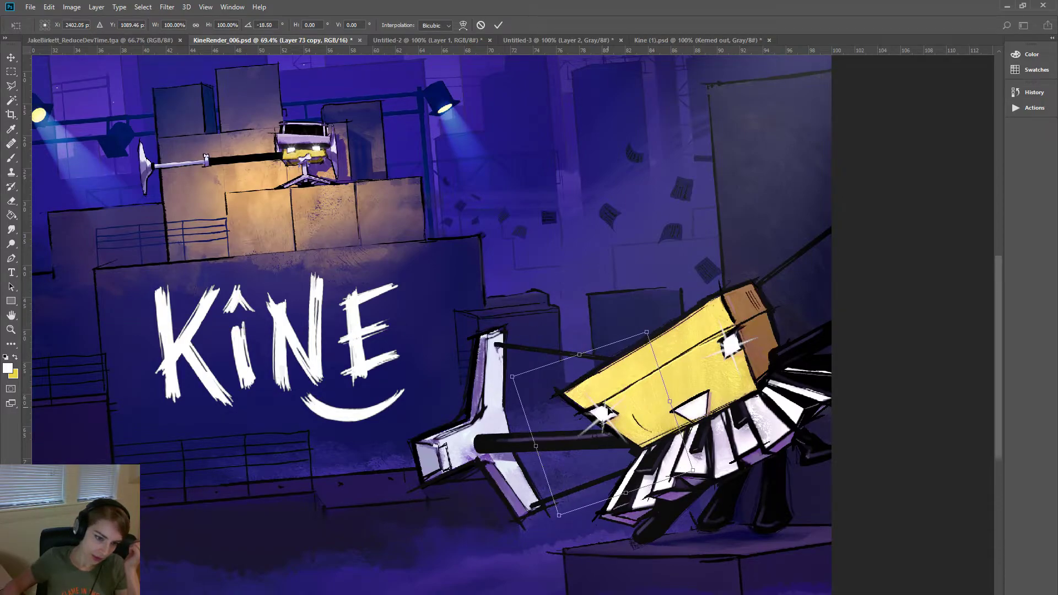
drag(609, 415, 602, 423)
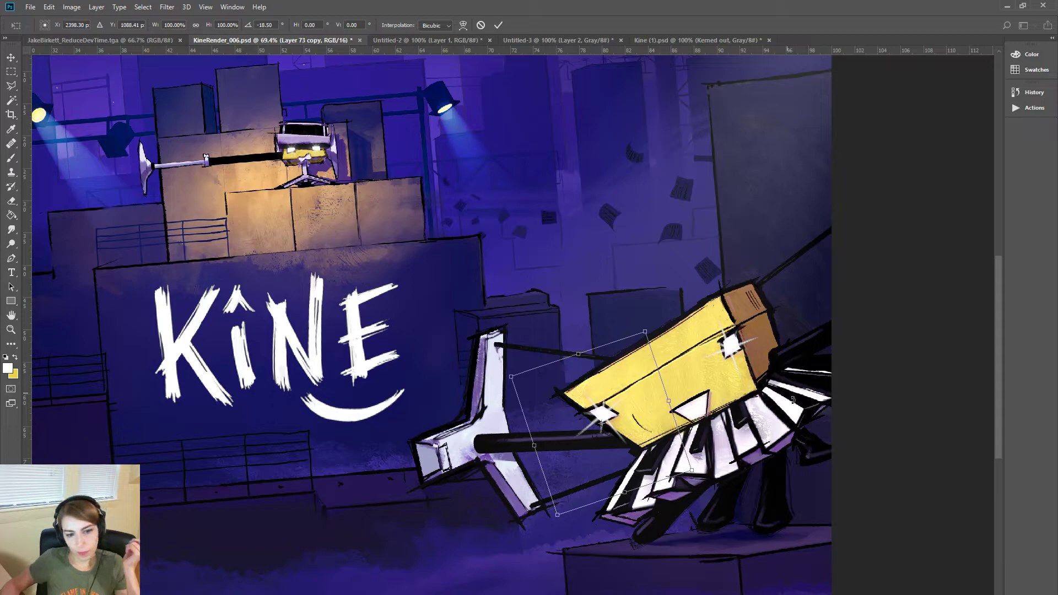
click(11, 57)
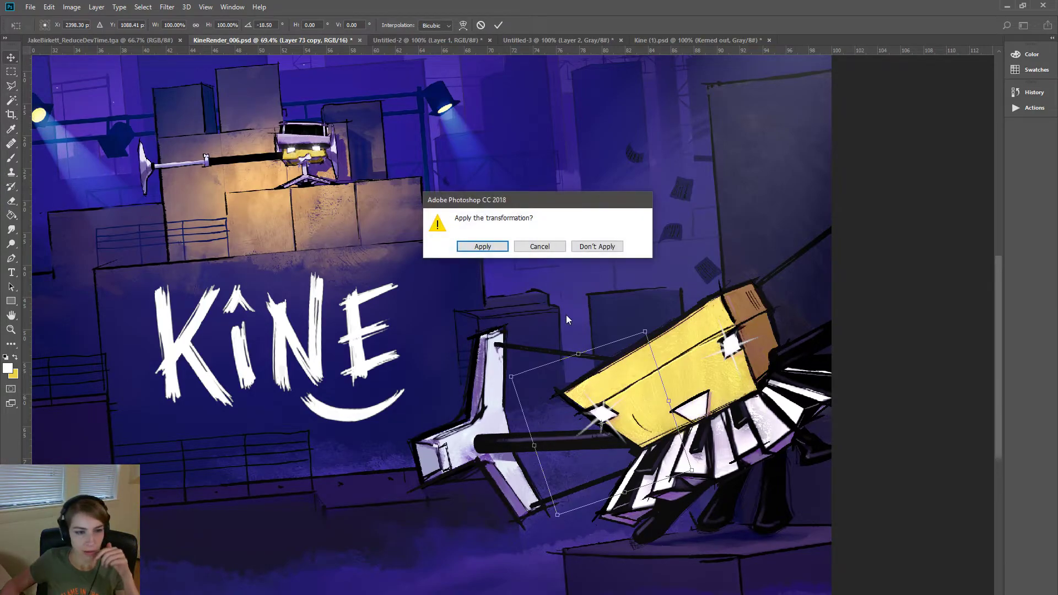
click(481, 246)
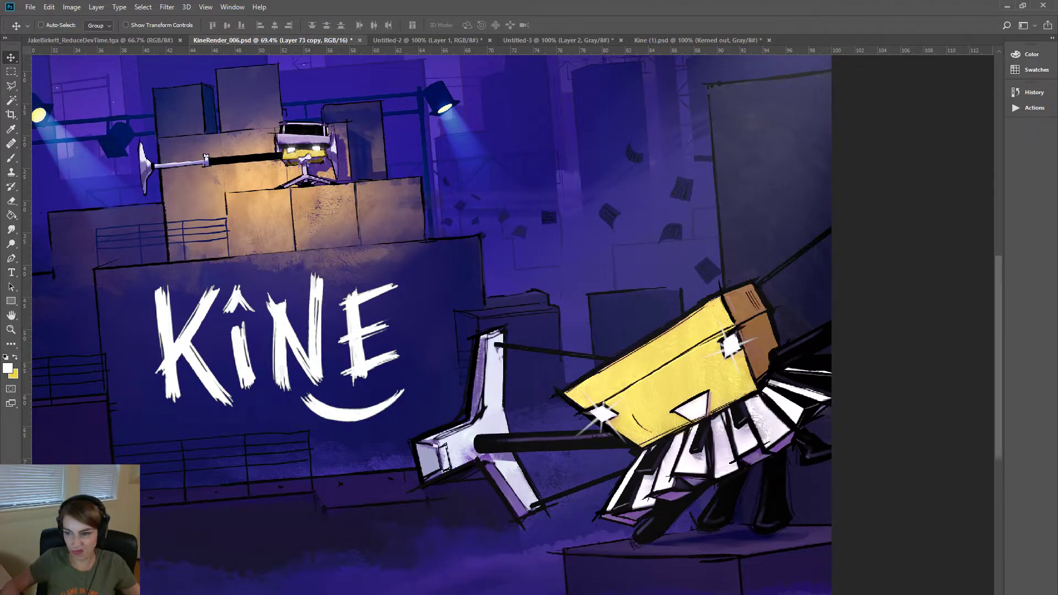
- Move the upper sparkle on Layer 73 onto the character's eye and zoom out to the whole image
key(ctrl+e)
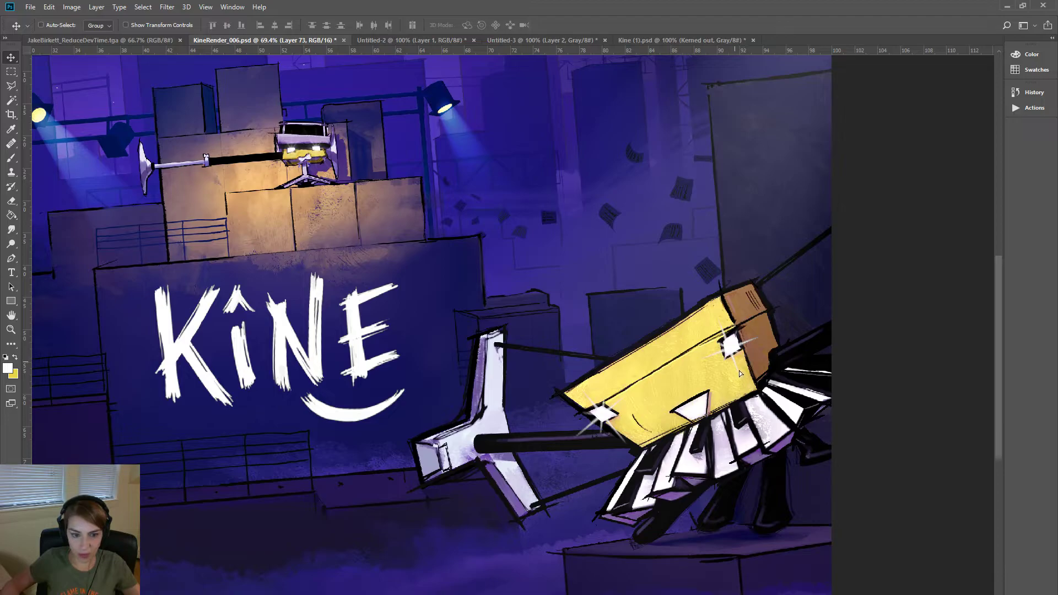
mouse_move(739, 370)
mouse_down()
mouse_move(779, 353)
mouse_move(738, 357)
mouse_up()
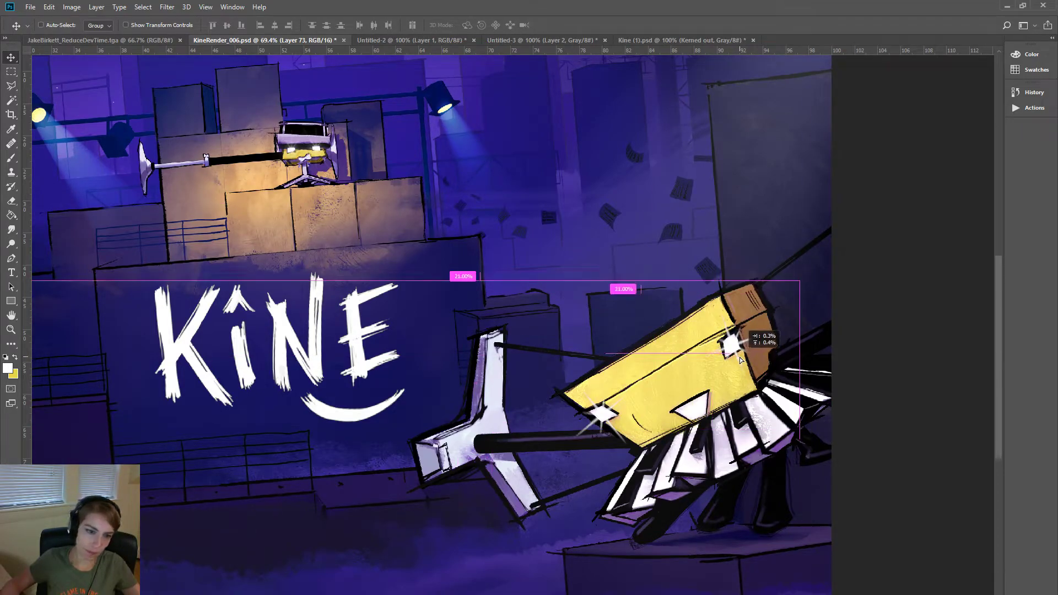
drag(739, 358, 741, 359)
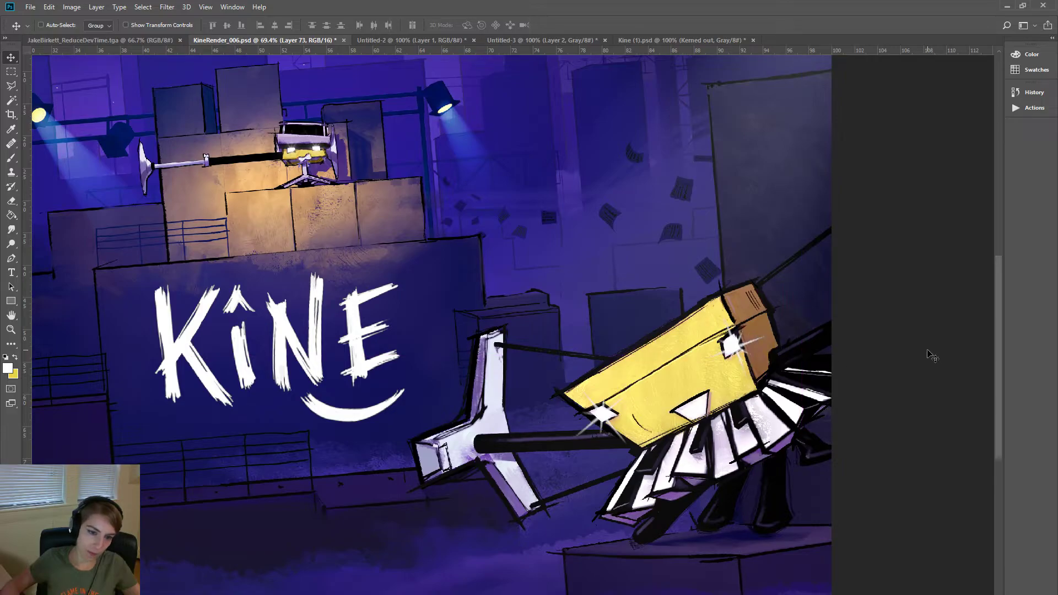
key(ctrl)
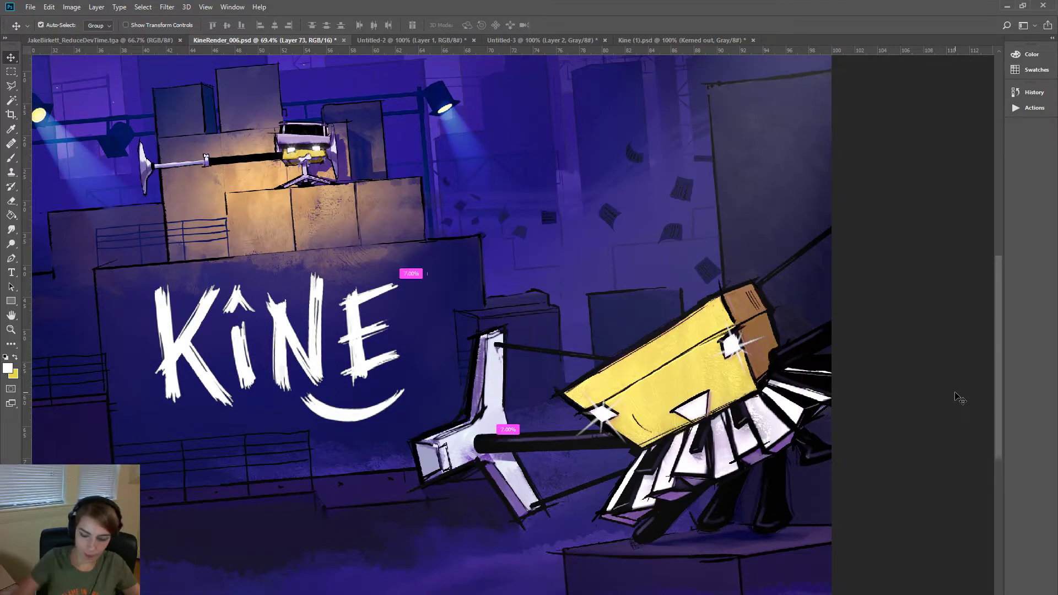
key(ctrl+minus)
key(ctrl+minus)
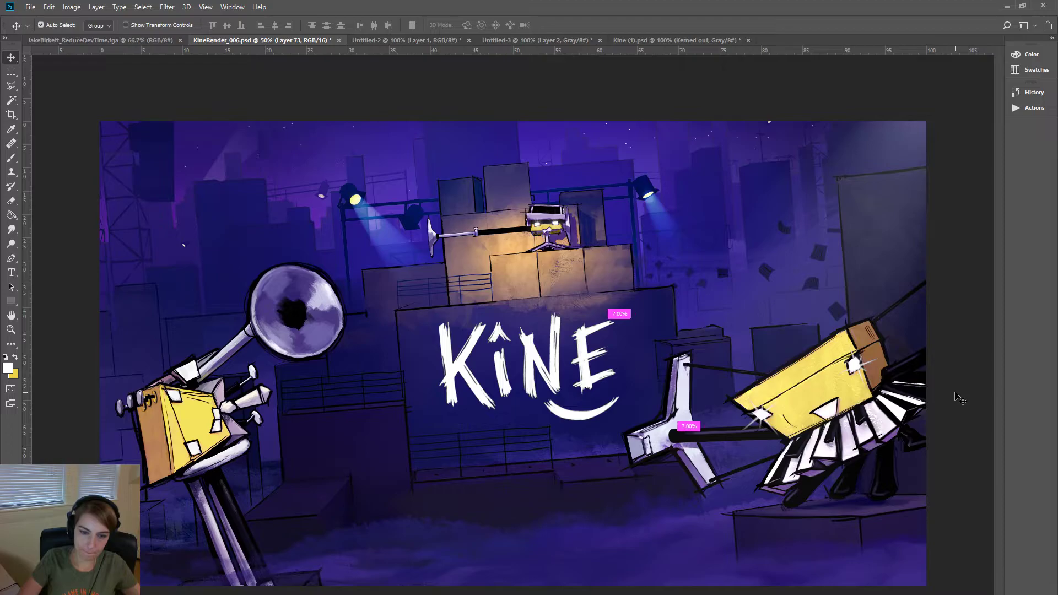
key(ctrl+minus)
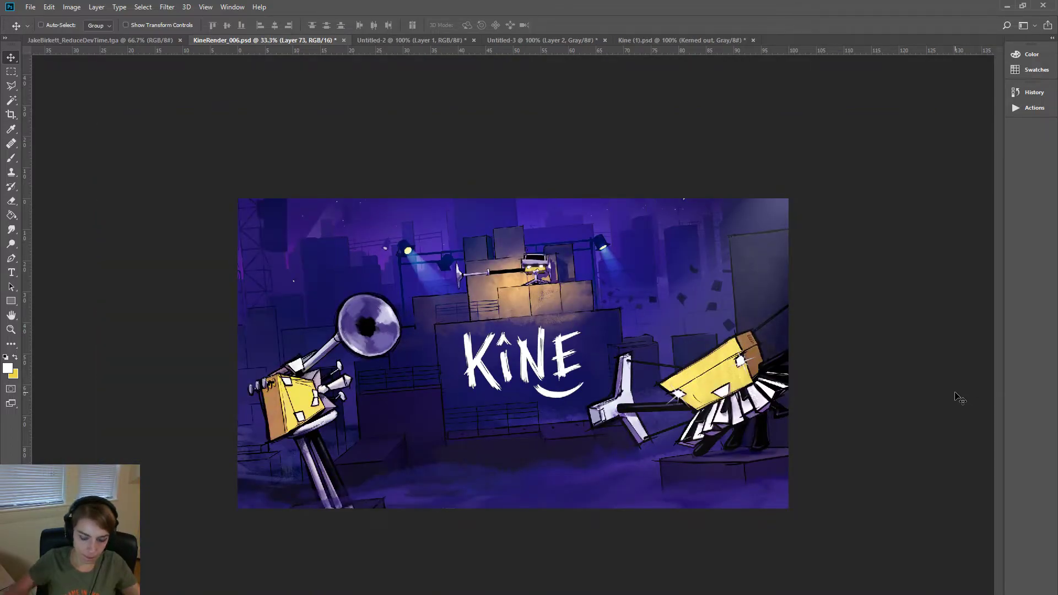
- Rotate the upper sparkle about 12°, nudge it up-left, and apply
key(ctrl+t)
drag(787, 295, 802, 307)
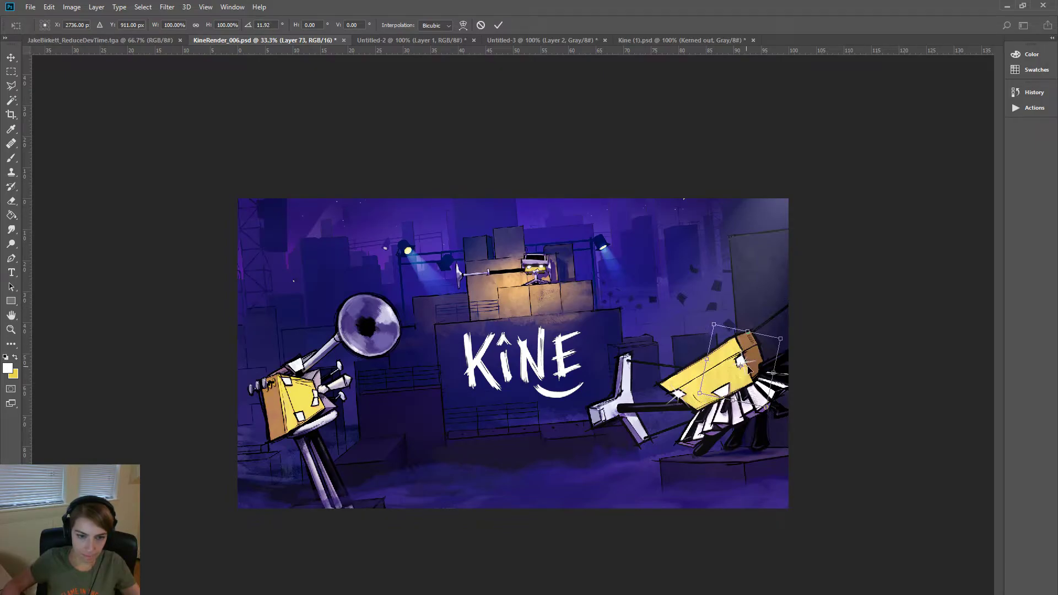
drag(747, 368, 745, 366)
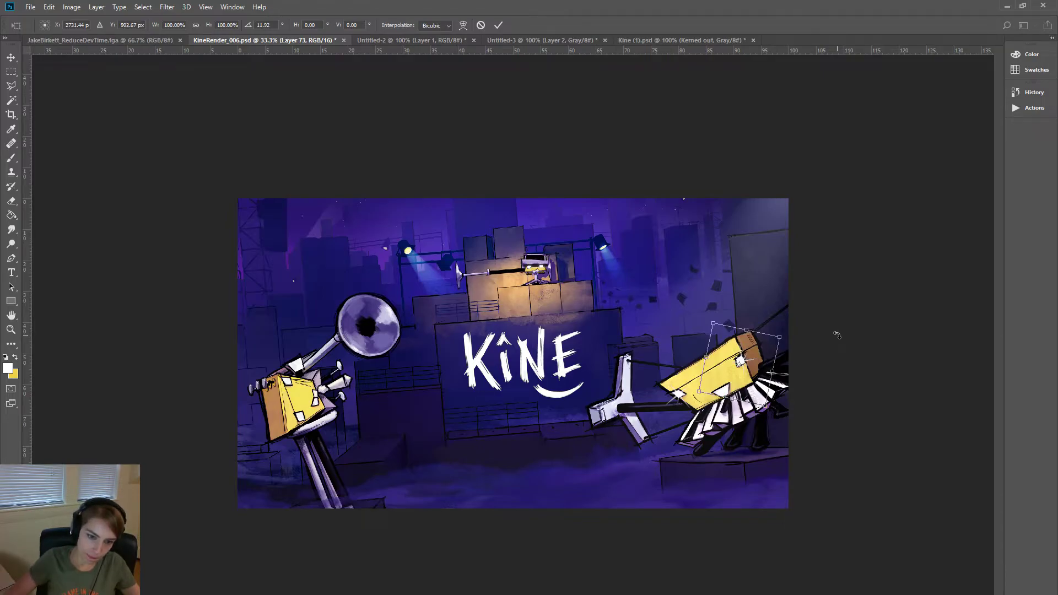
click(18, 66)
click(475, 246)
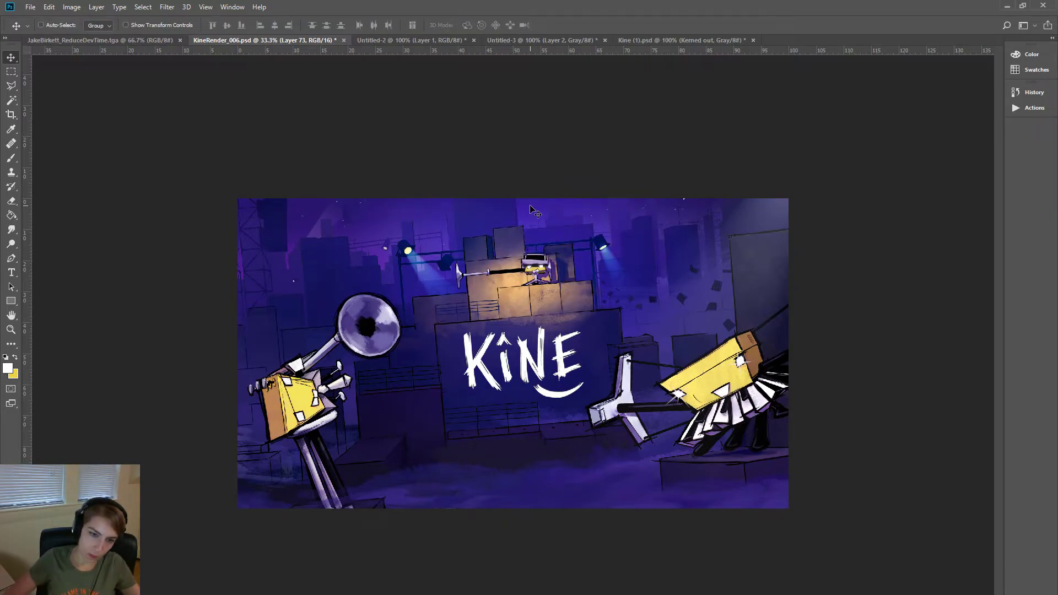
key(ctrl)
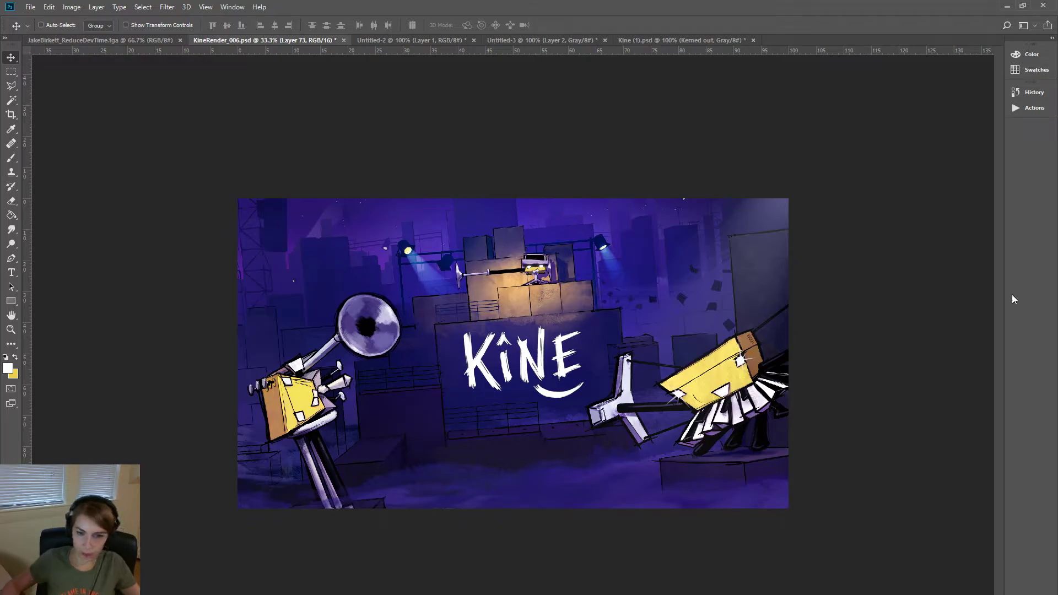
key(ctrl+j)
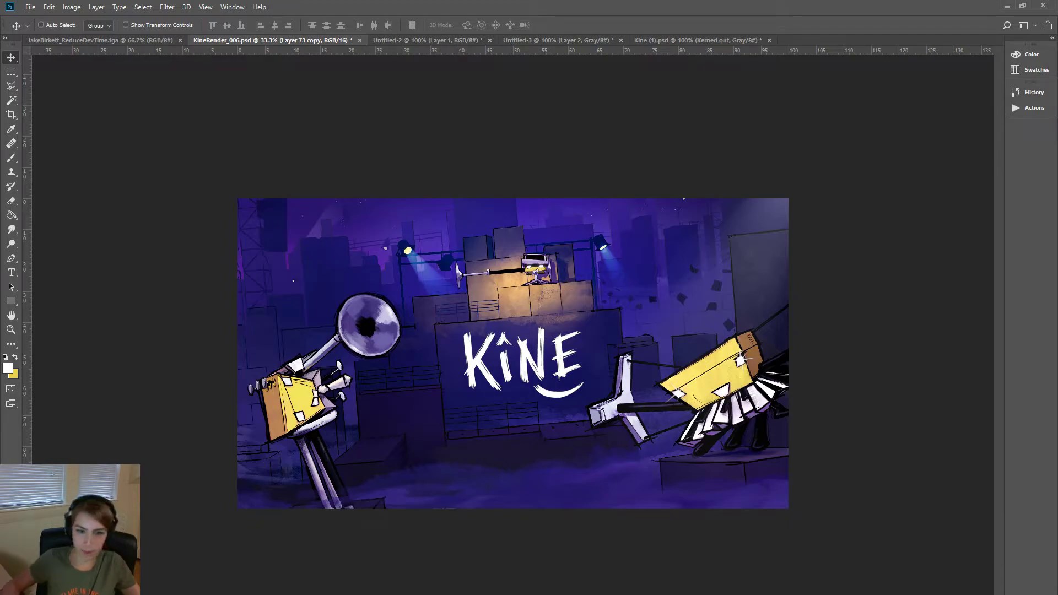
- Rotate the lower-left sparkle on Layer 73 copy to about 13.7° and apply it
key(ctrl+t)
mouse_move(754, 300)
mouse_down()
mouse_move(778, 342)
mouse_move(769, 319)
mouse_up()
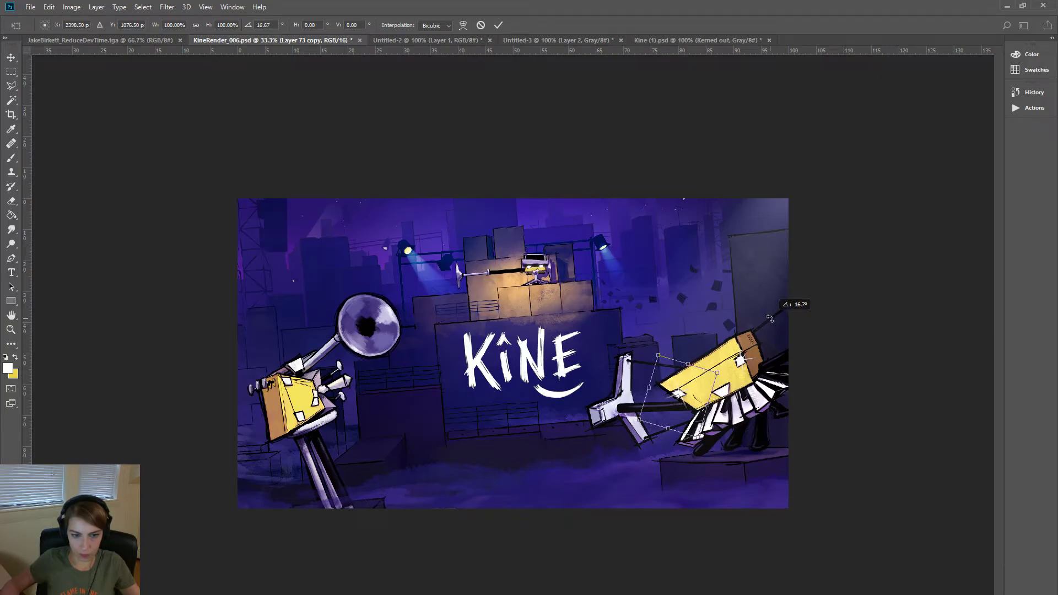
drag(770, 319, 765, 315)
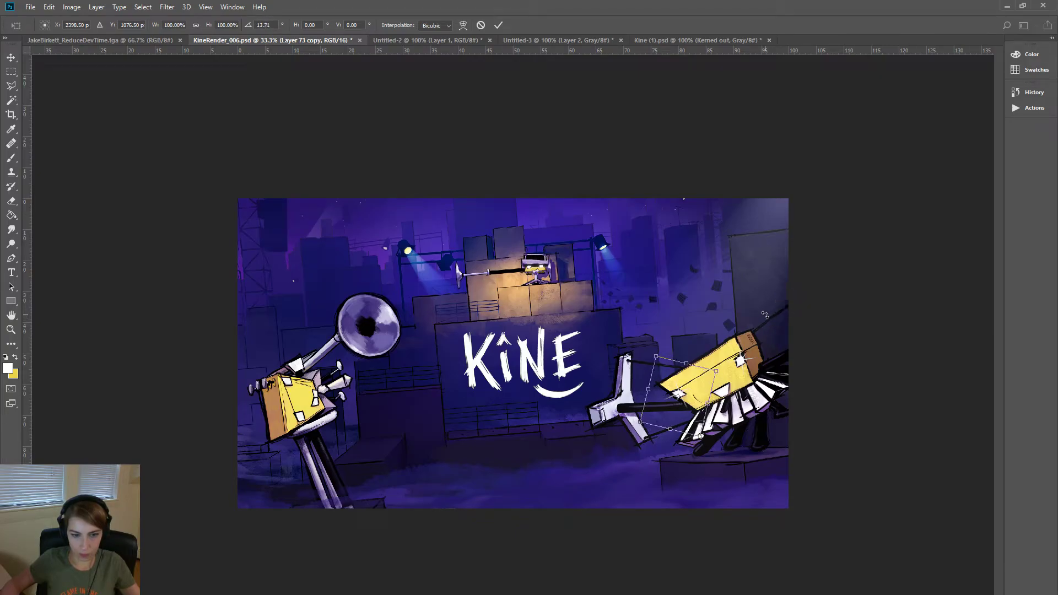
click(11, 57)
click(480, 248)
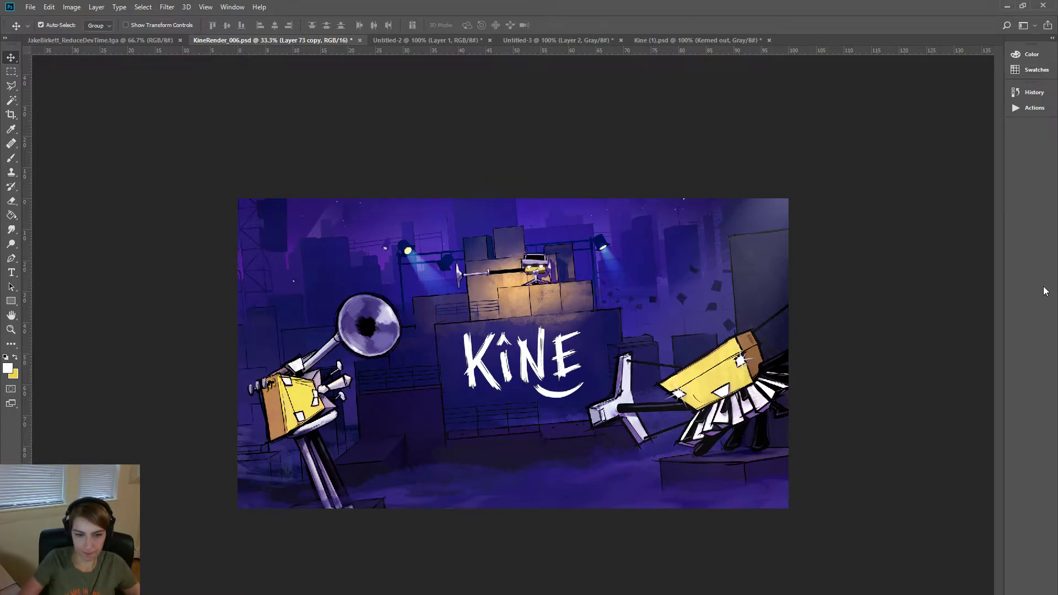
- Zoom to 66.7%, nudge the lower sparkle slightly, then pan left and switch to Layer 70
key(ctrl+plus)
key(ctrl+plus)
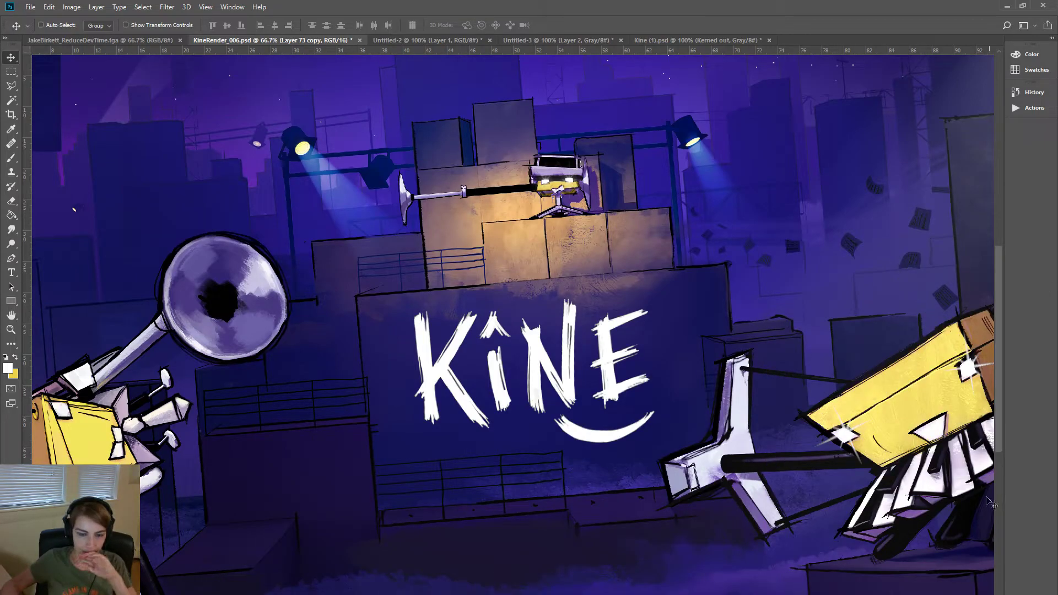
scroll(512, 325, right, 2)
scroll(512, 325, right, 8)
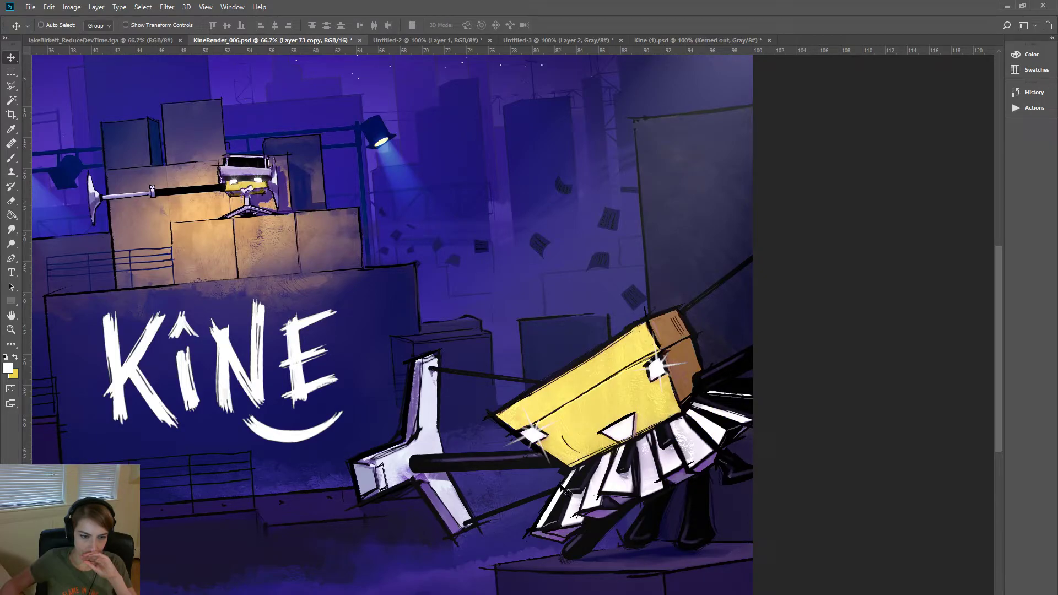
drag(530, 446, 522, 441)
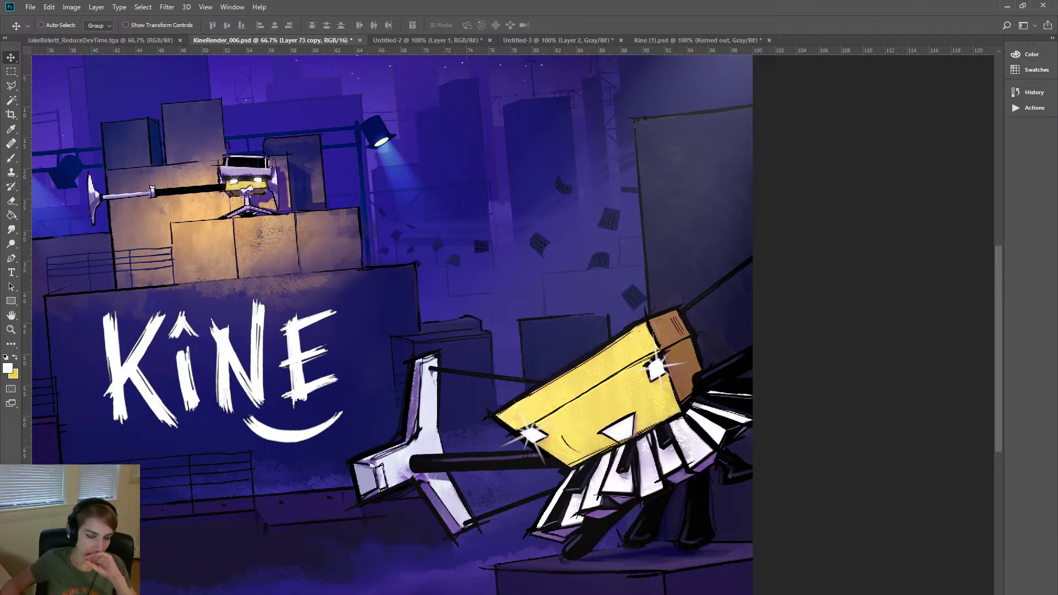
scroll(310, 210, left, 10)
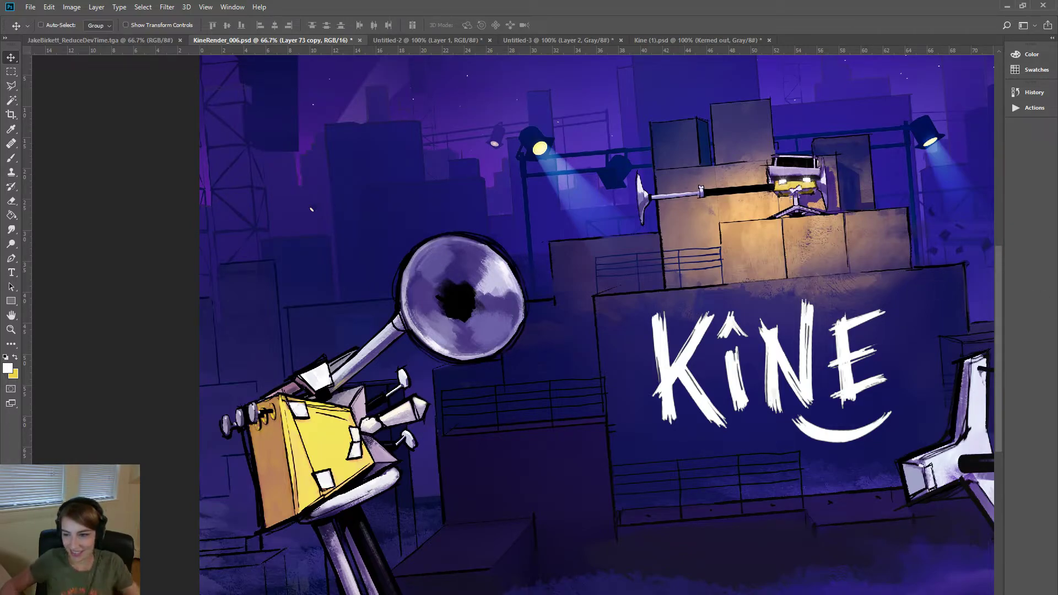
key(ctrl+z)
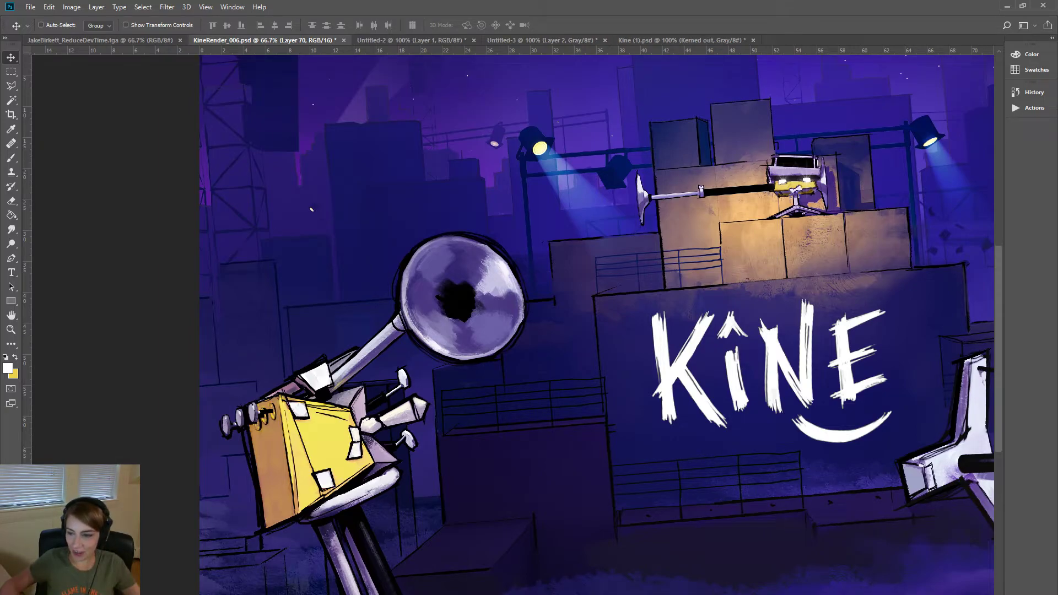
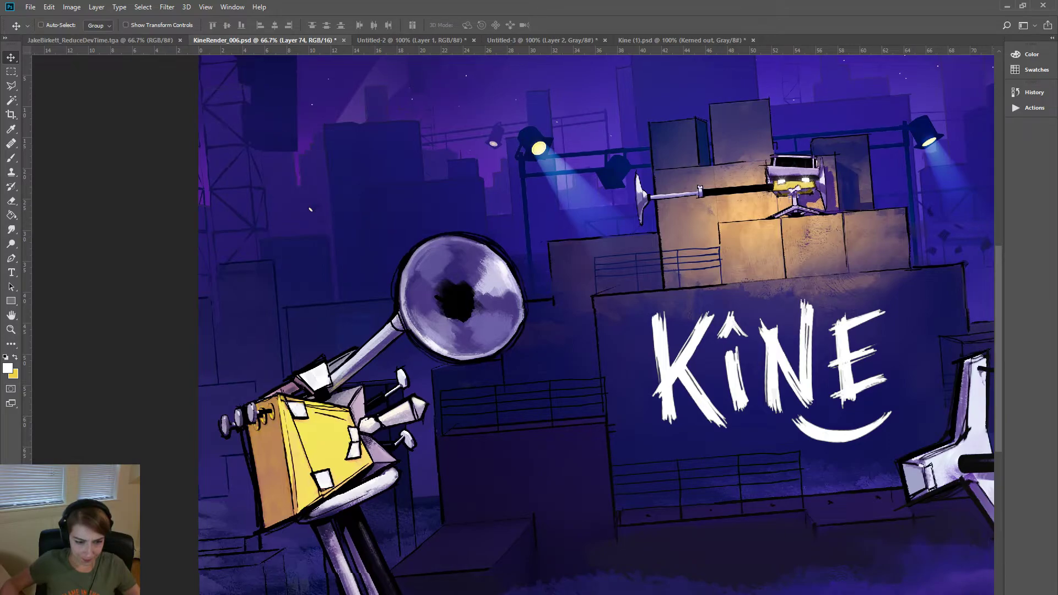
- Nudge the glint sparkle on the right robot's yellow box slightly
scroll(688, 582, right, 5)
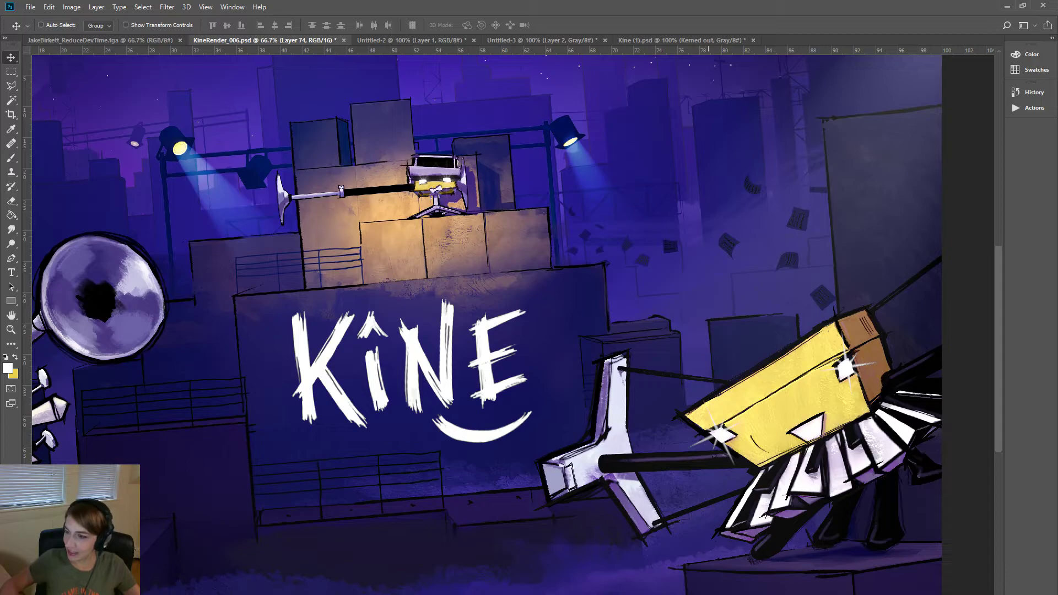
scroll(512, 320, left, 2)
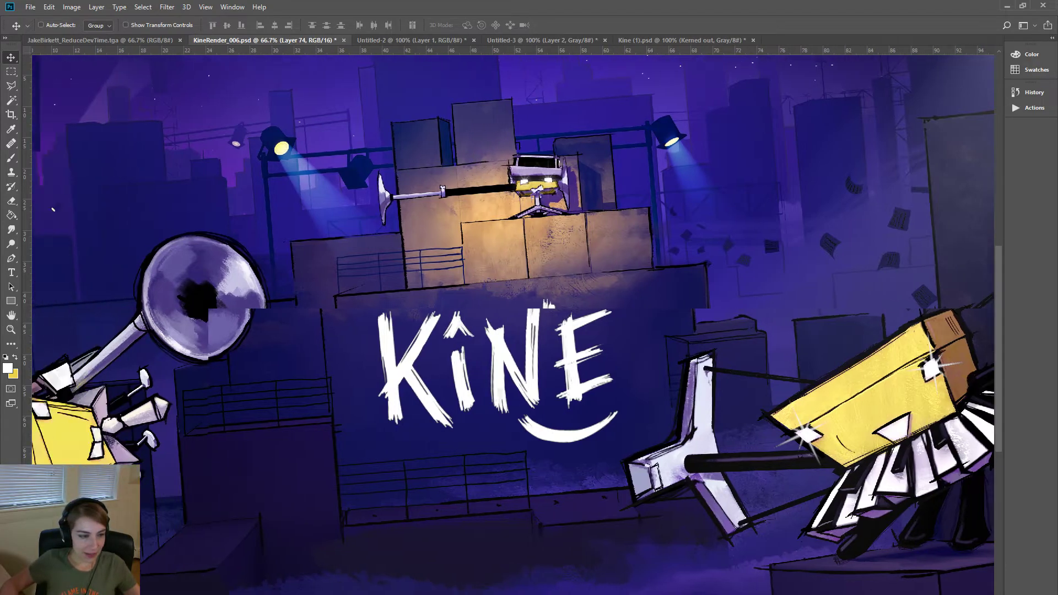
scroll(513, 319, left, 3)
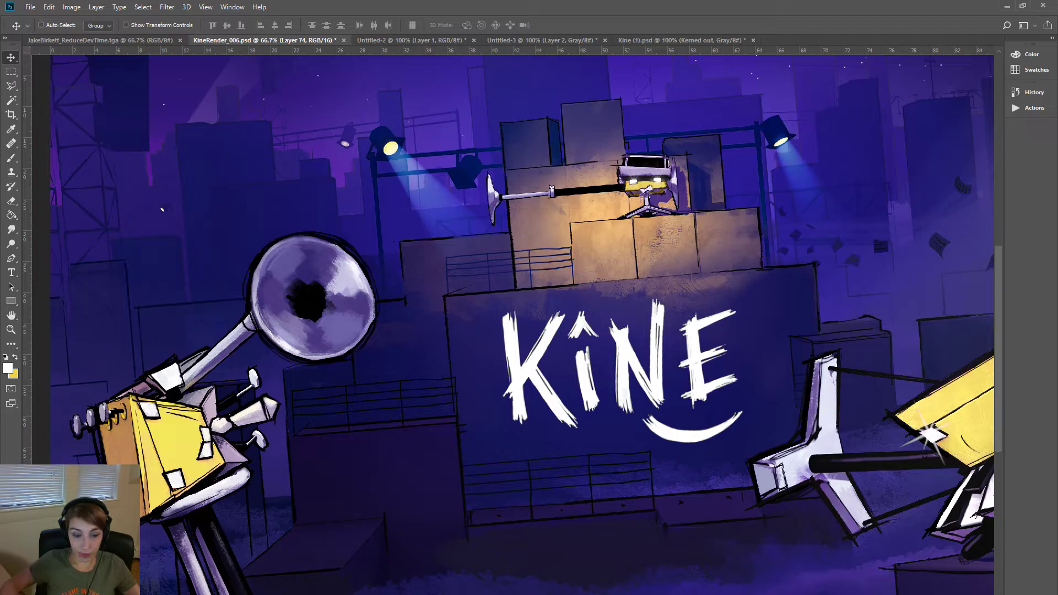
scroll(162, 210, right, 5)
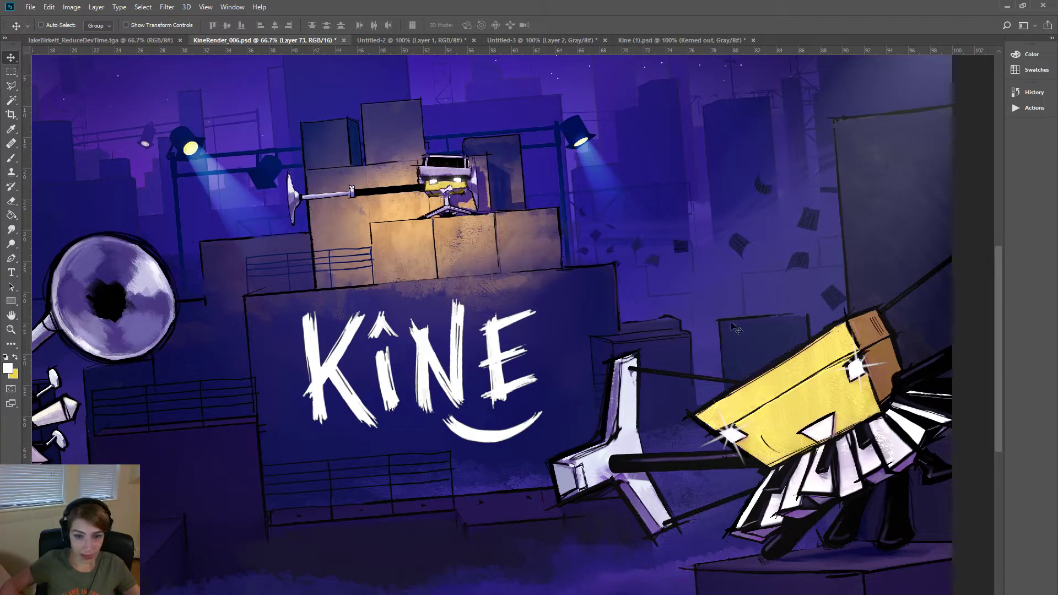
ctrl+click(851, 379)
drag(852, 376, 858, 379)
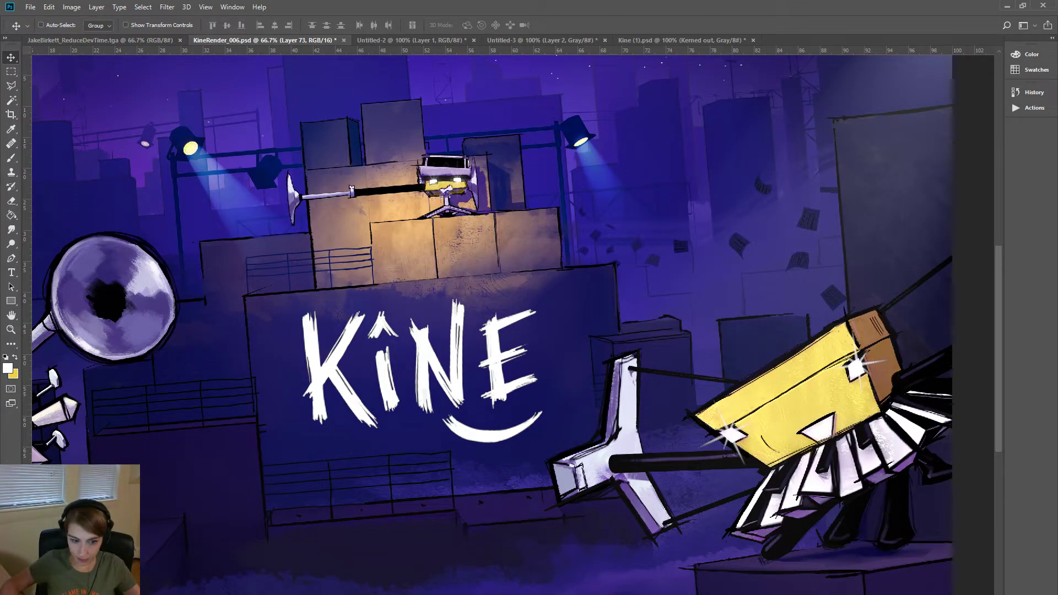
- Duplicate the Layer 73 sparkle and place copies on the left trumpet robot's yellow box
scroll(143, 209, left, 2)
scroll(144, 209, left, 5)
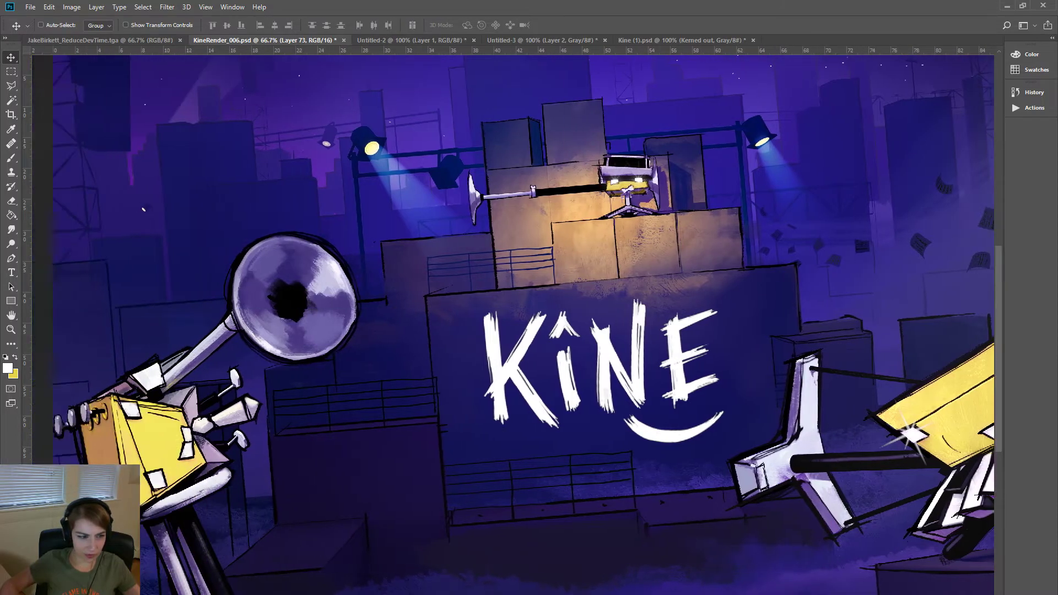
drag(143, 210, 164, 209)
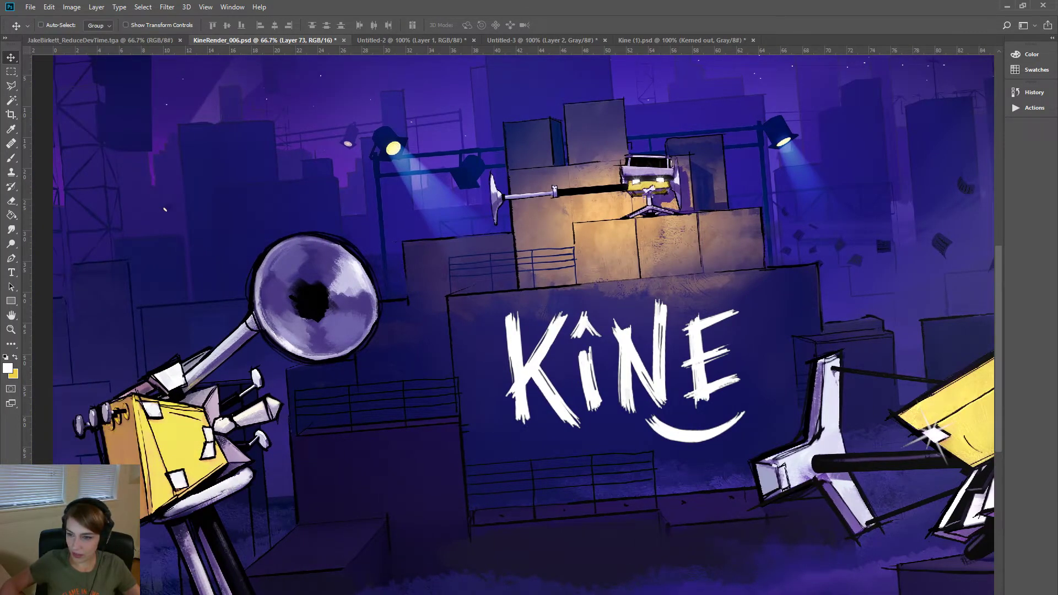
key(ctrl+j)
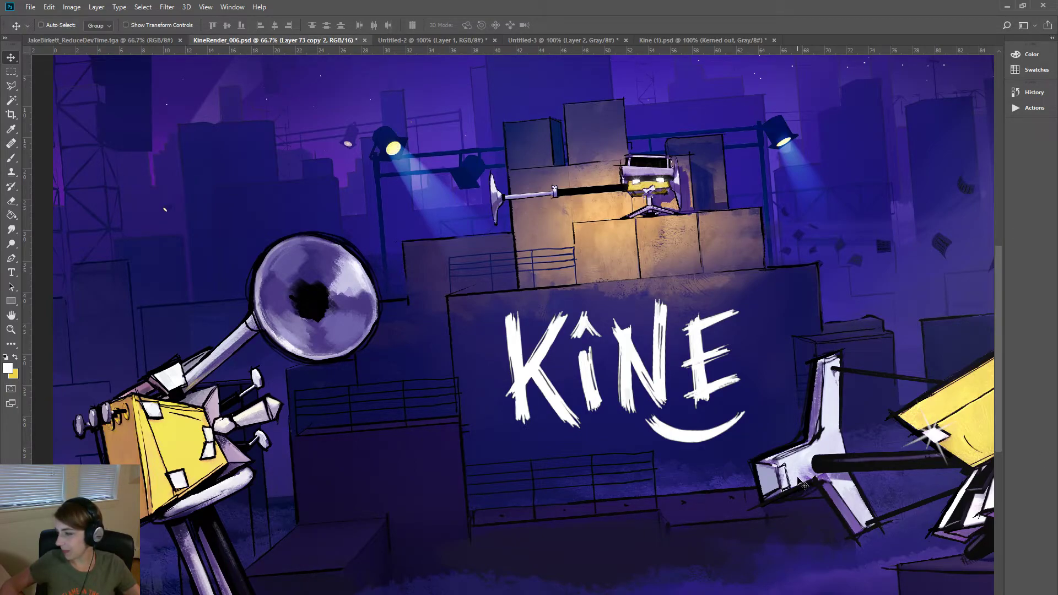
mouse_move(939, 438)
mouse_down()
mouse_move(182, 422)
mouse_move(206, 426)
mouse_up()
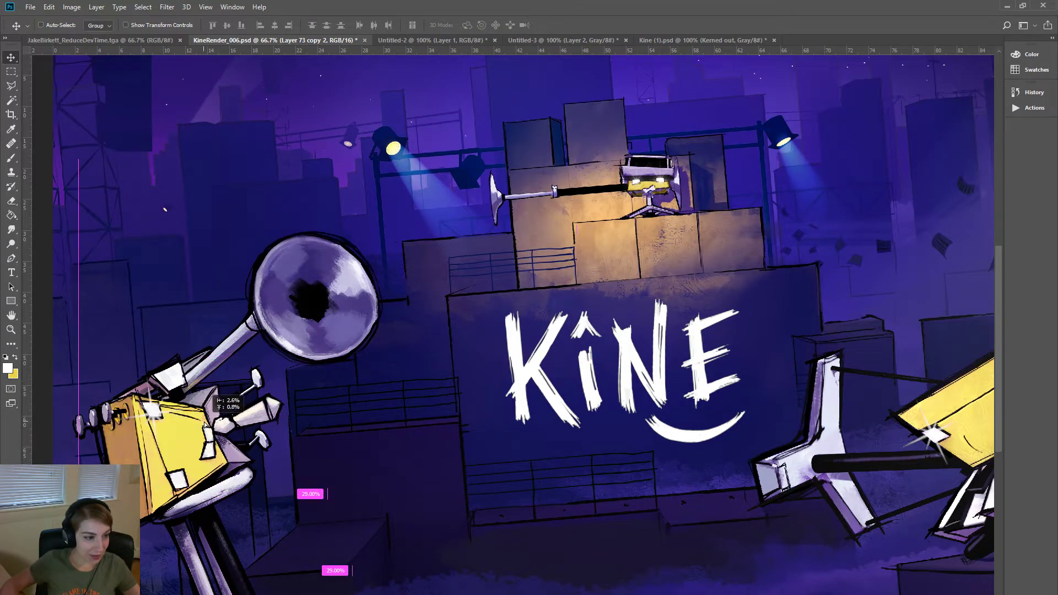
drag(205, 425, 206, 425)
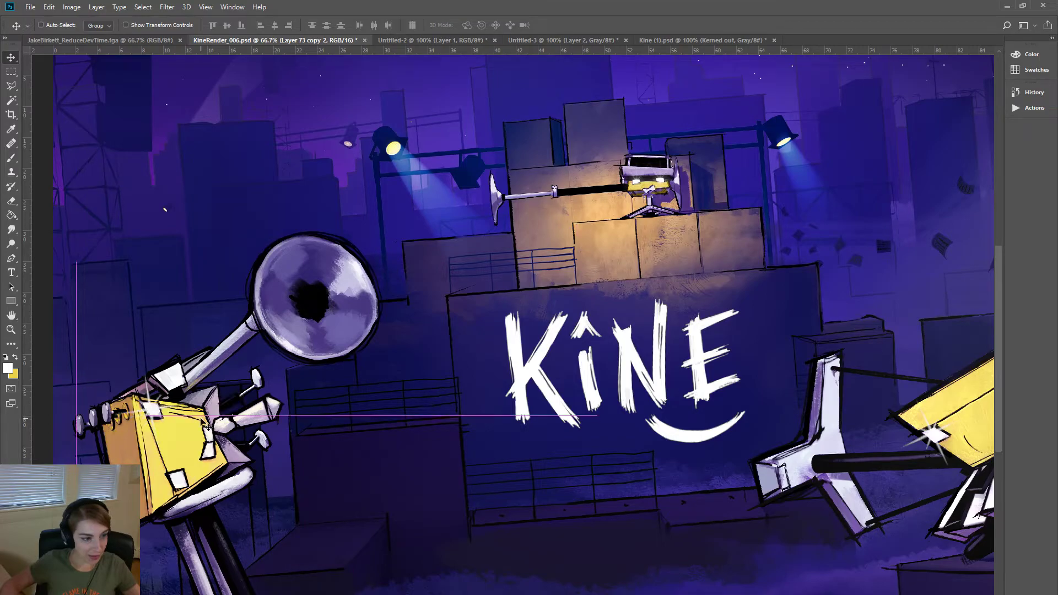
key(ctrl+minus)
key(ctrl+minus)
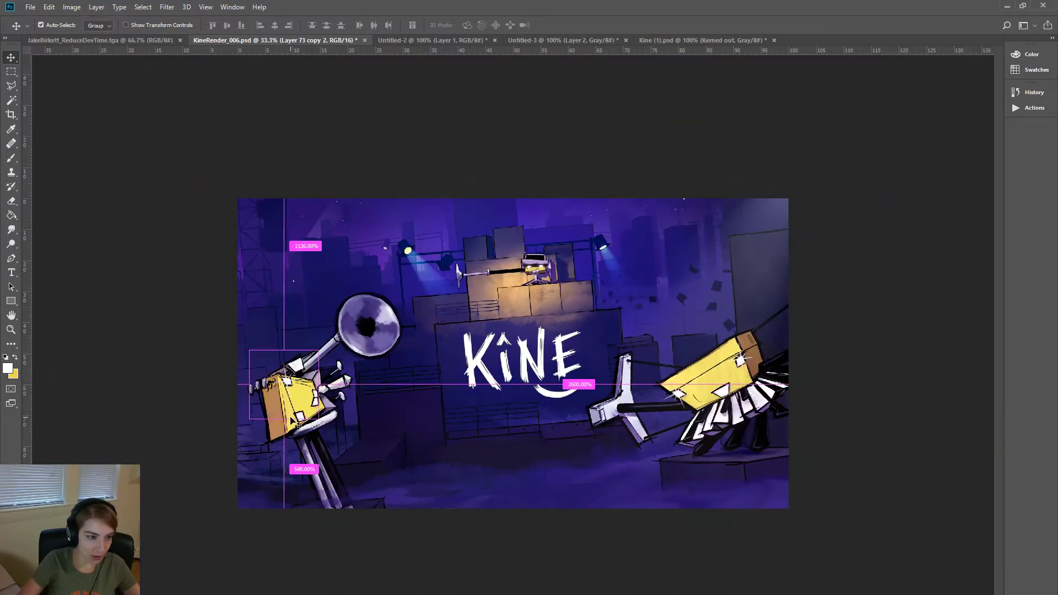
key(ctrl+plus)
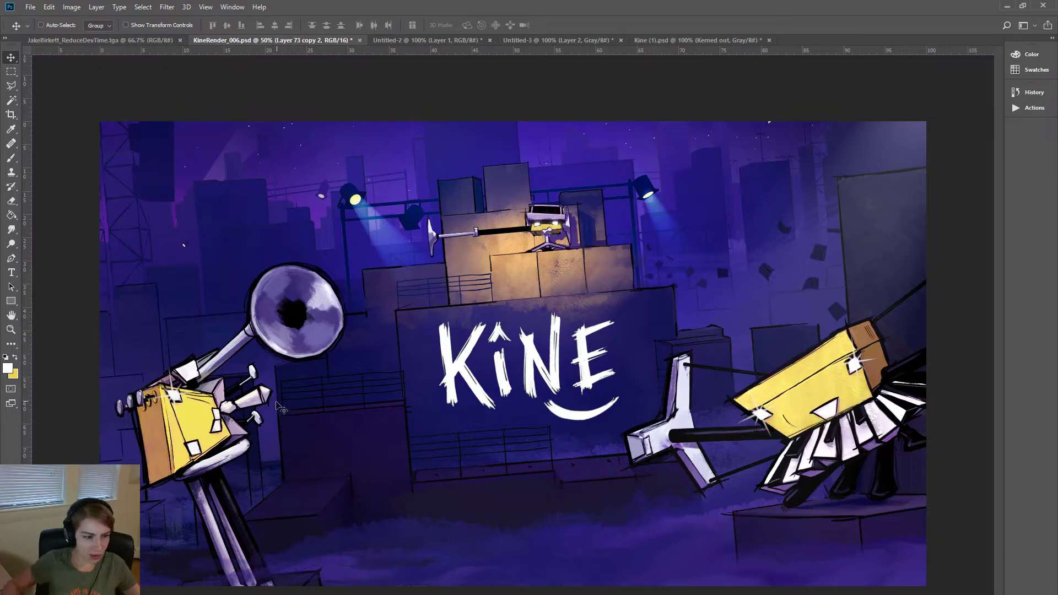
drag(201, 412, 196, 413)
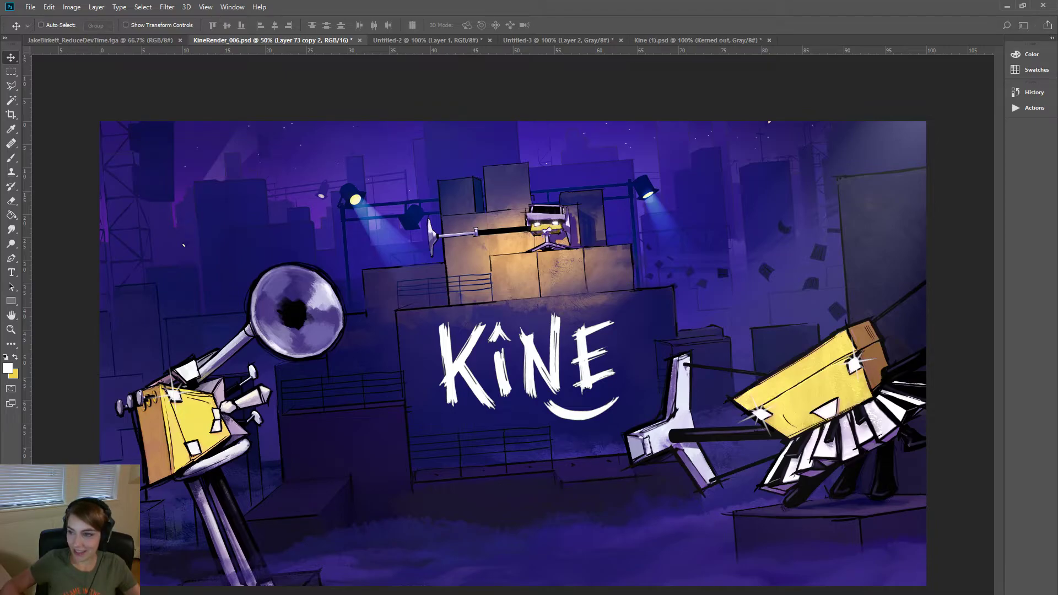
mouse_move(177, 408)
mouse_down()
mouse_move(192, 451)
mouse_move(341, 504)
mouse_up()
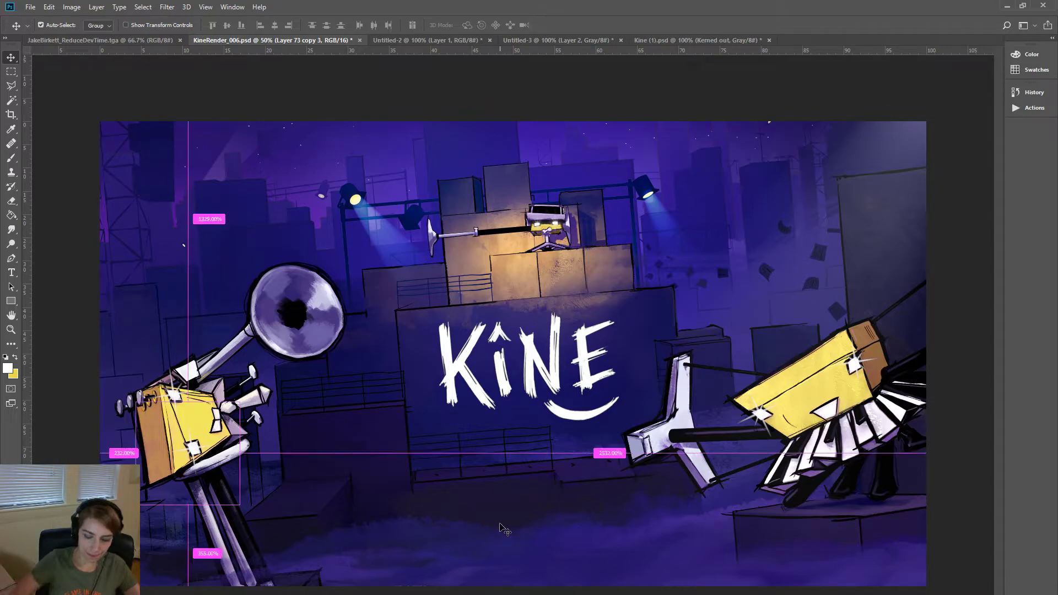
key(ctrl+minus)
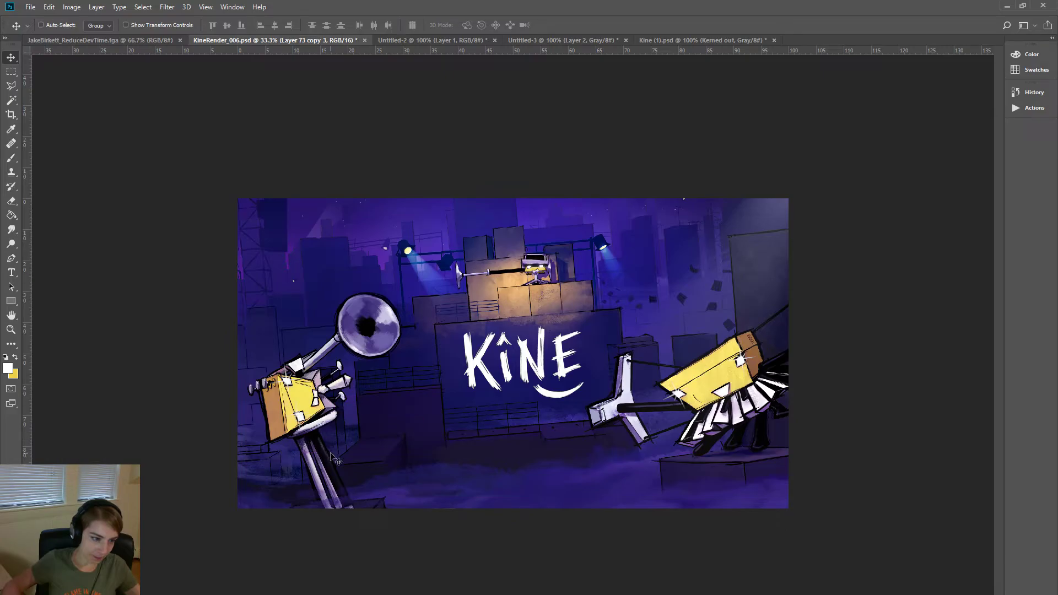
- Adjust the sparkle copies' positions on the left robot's yellow box, undoing the extra copy
ctrl+click(301, 388)
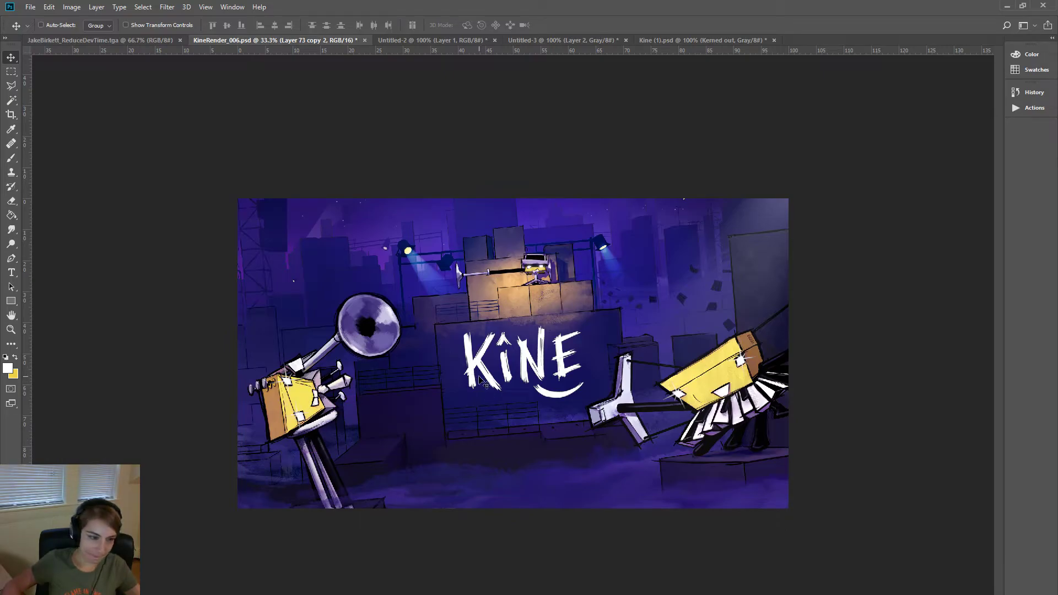
drag(424, 409, 428, 408)
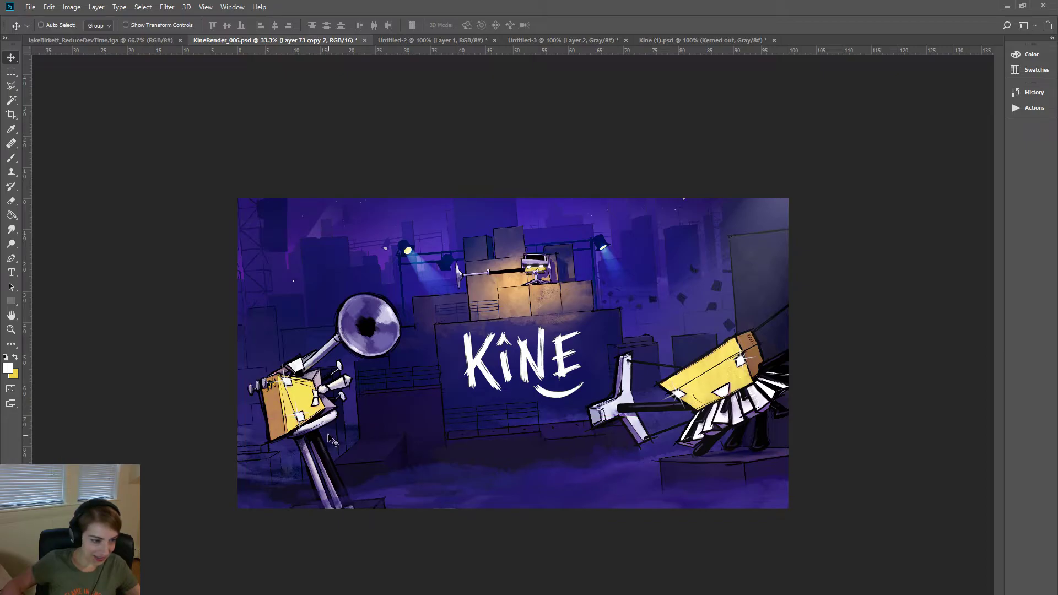
drag(301, 465, 301, 463)
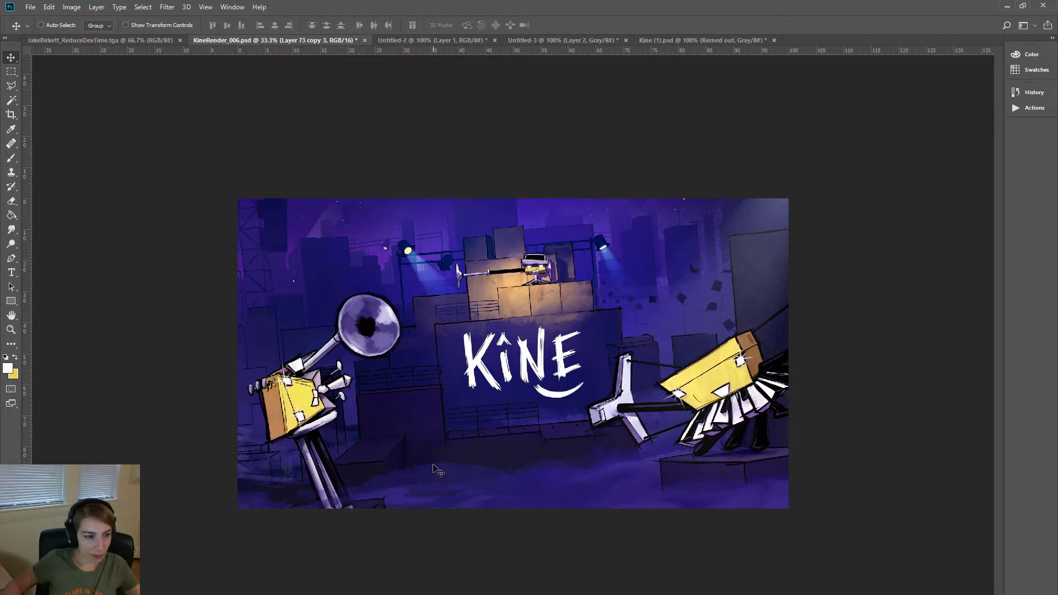
key(ctrl+z)
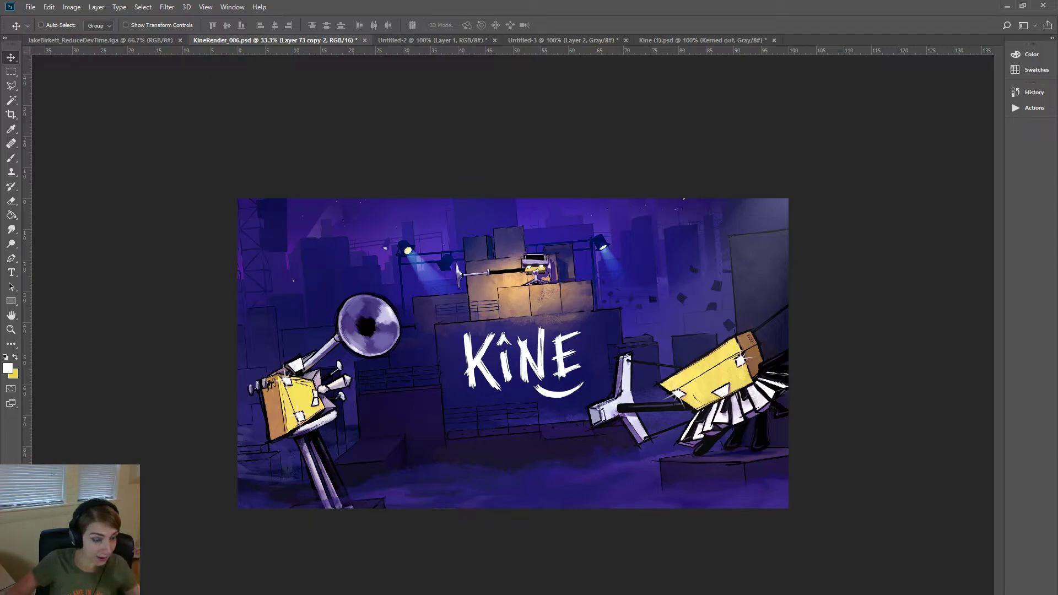
- Zoom in close on the trumpet robot to check the sparkles, then zoom back out
click(10, 329)
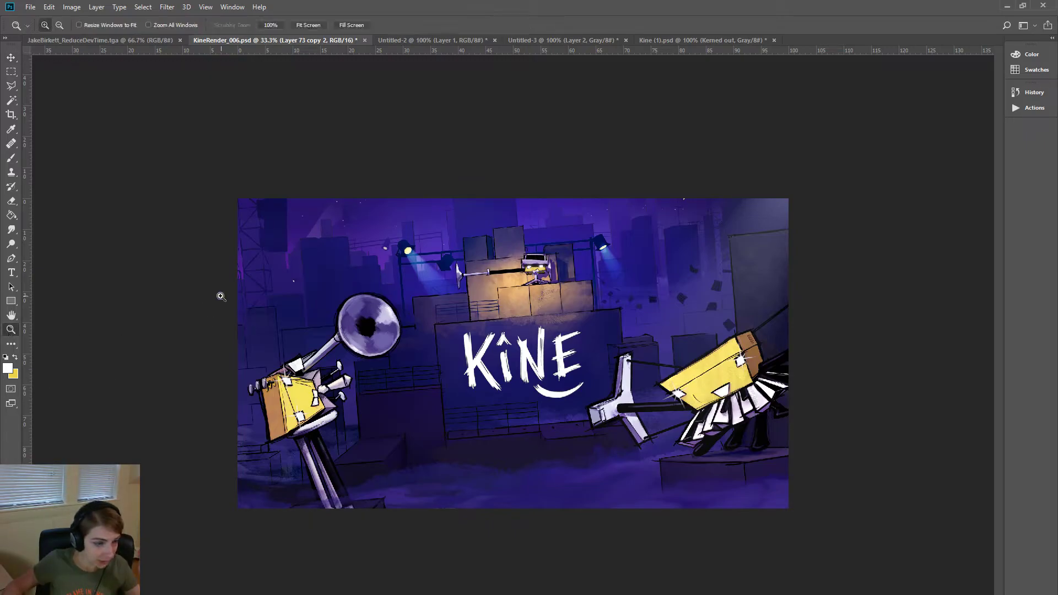
drag(220, 296, 388, 452)
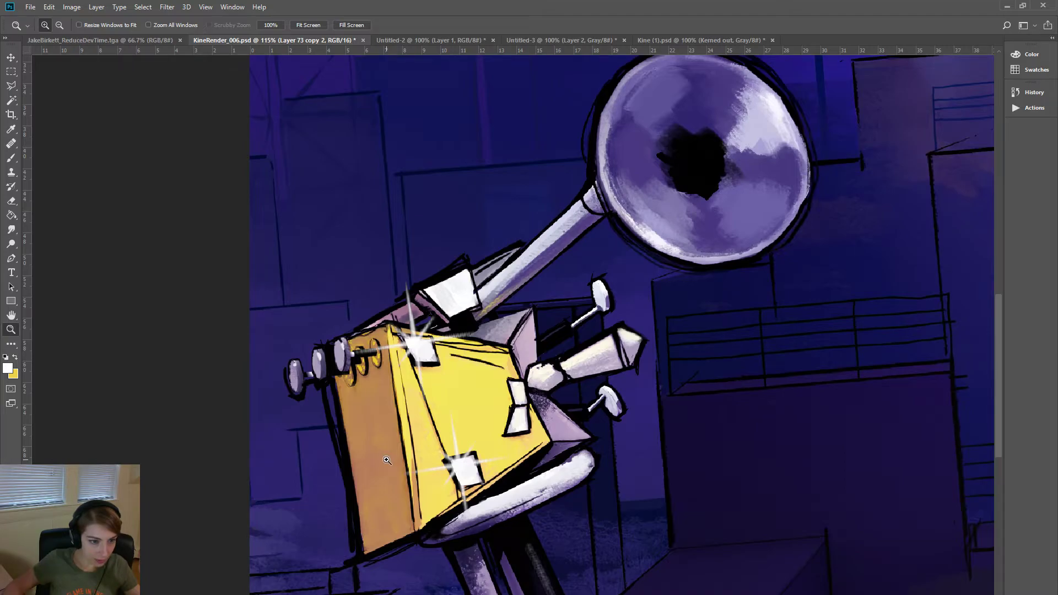
alt+click(521, 565)
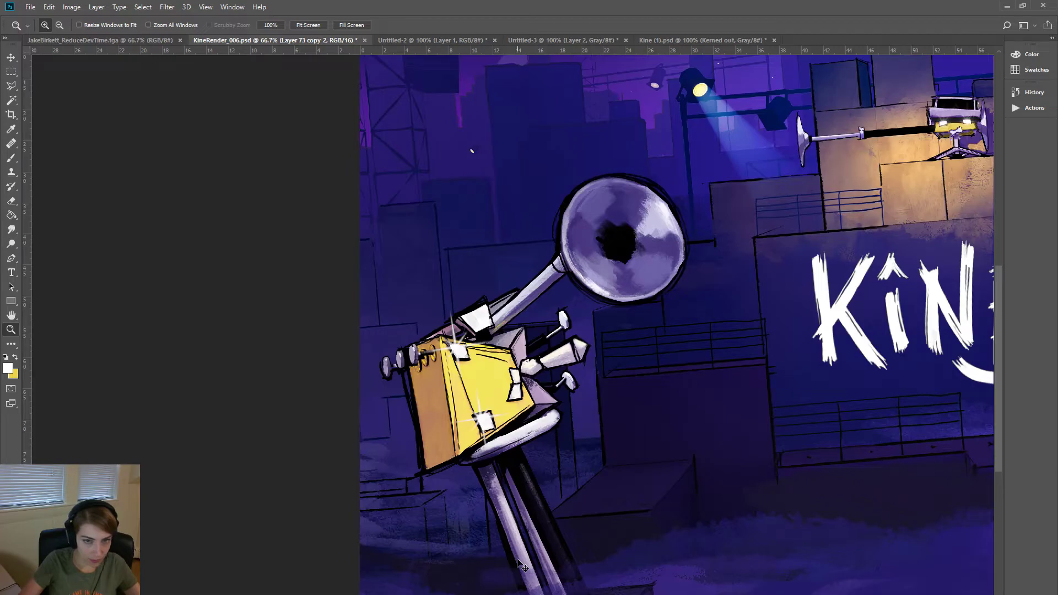
alt+click(521, 565)
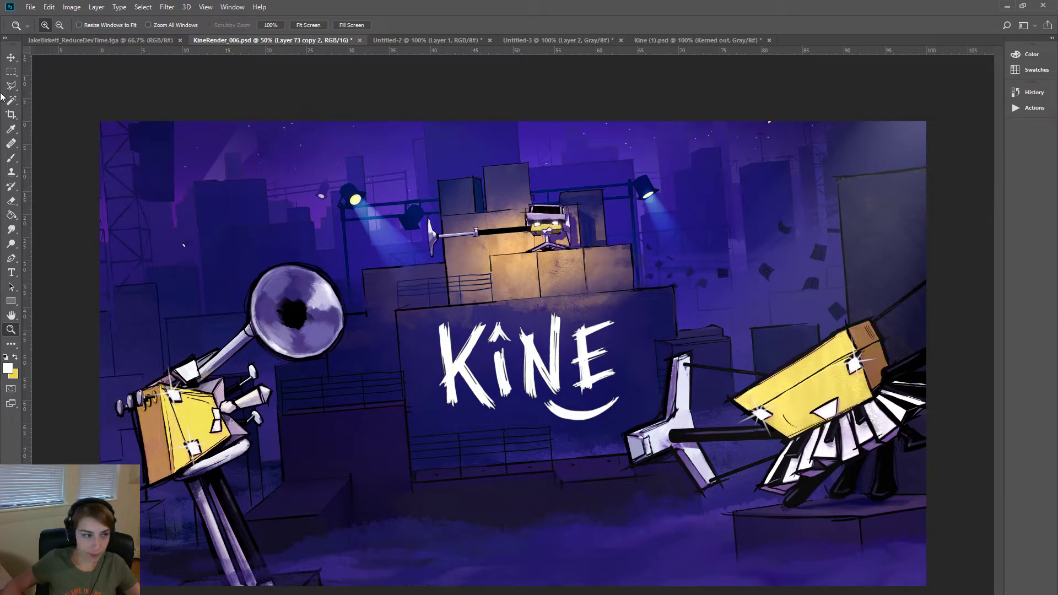
click(10, 58)
- Scale the right robot's original sparkle down to about 80% and settle it on its box
key(ctrl+z)
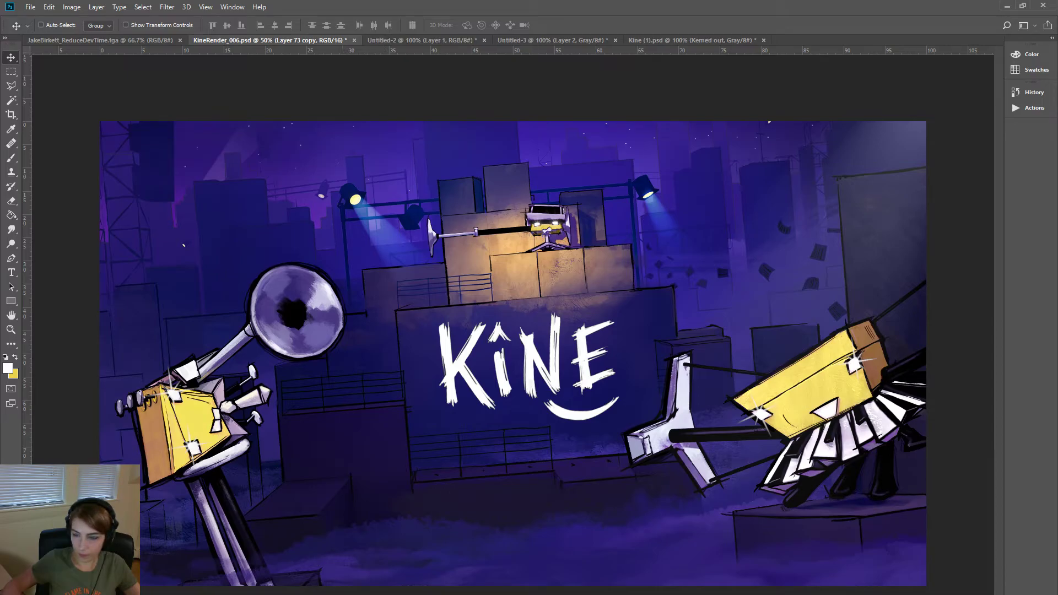
key(ctrl+z)
key(ctrl+t)
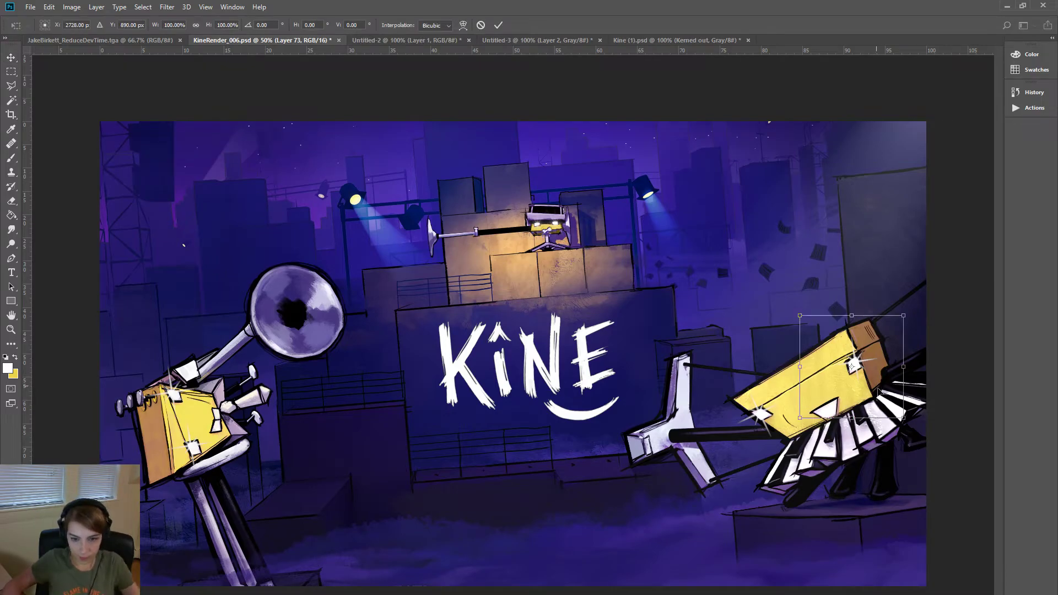
drag(904, 418, 898, 406)
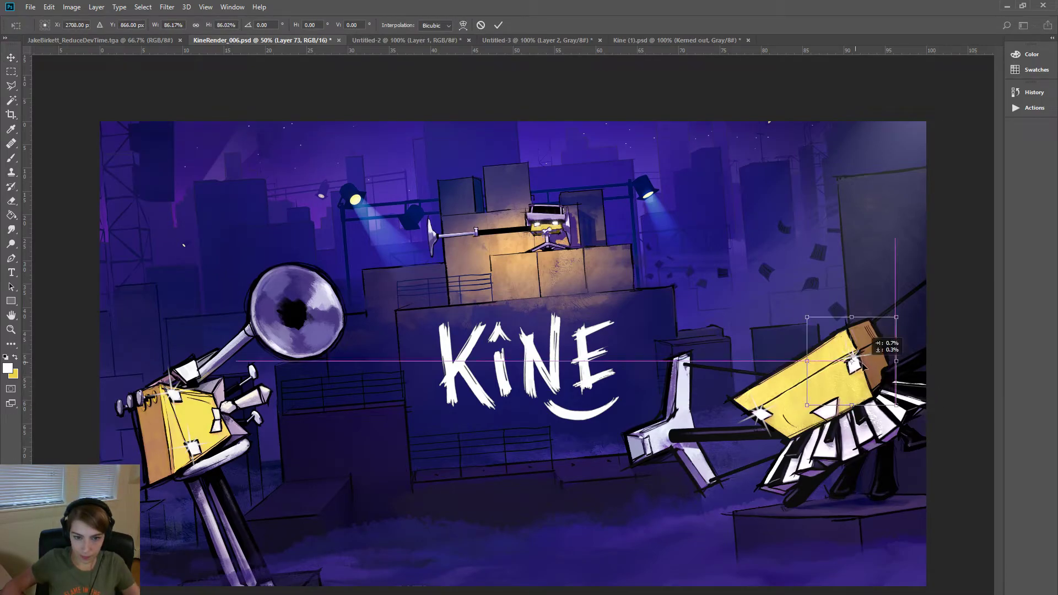
drag(863, 372, 863, 370)
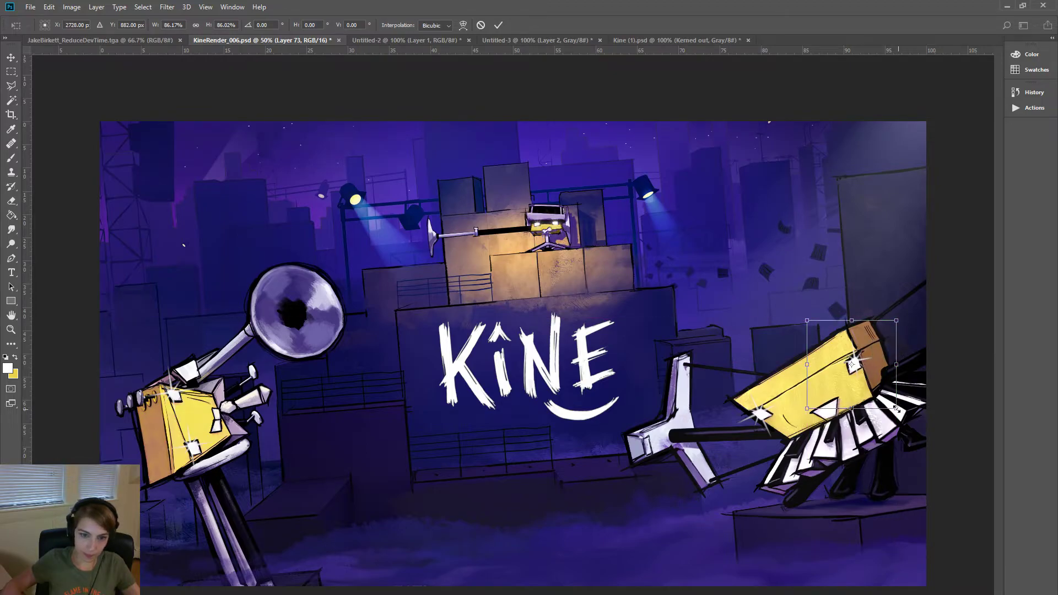
drag(894, 406, 892, 402)
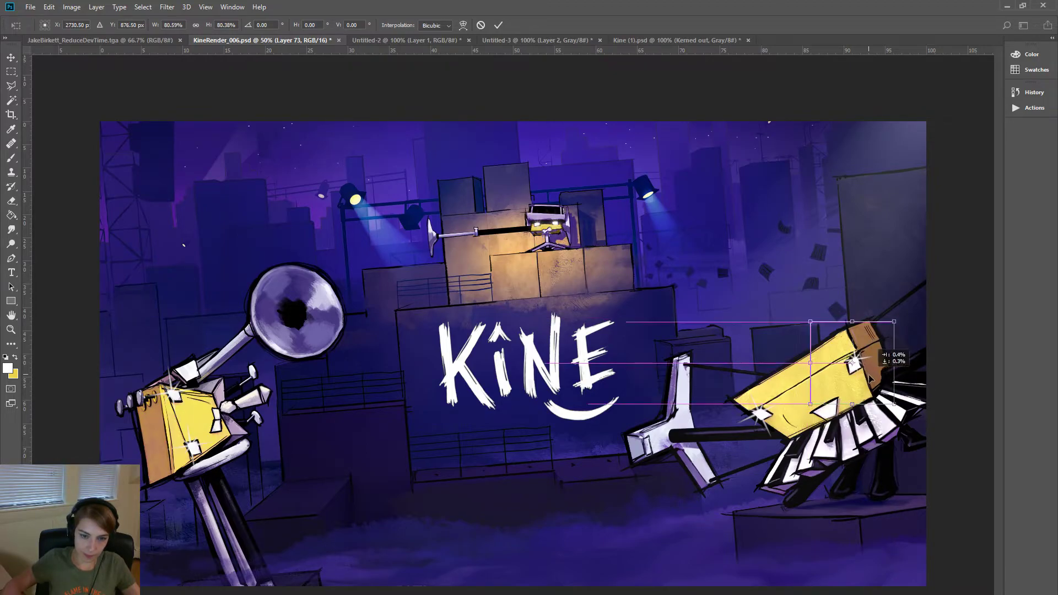
drag(851, 358, 851, 357)
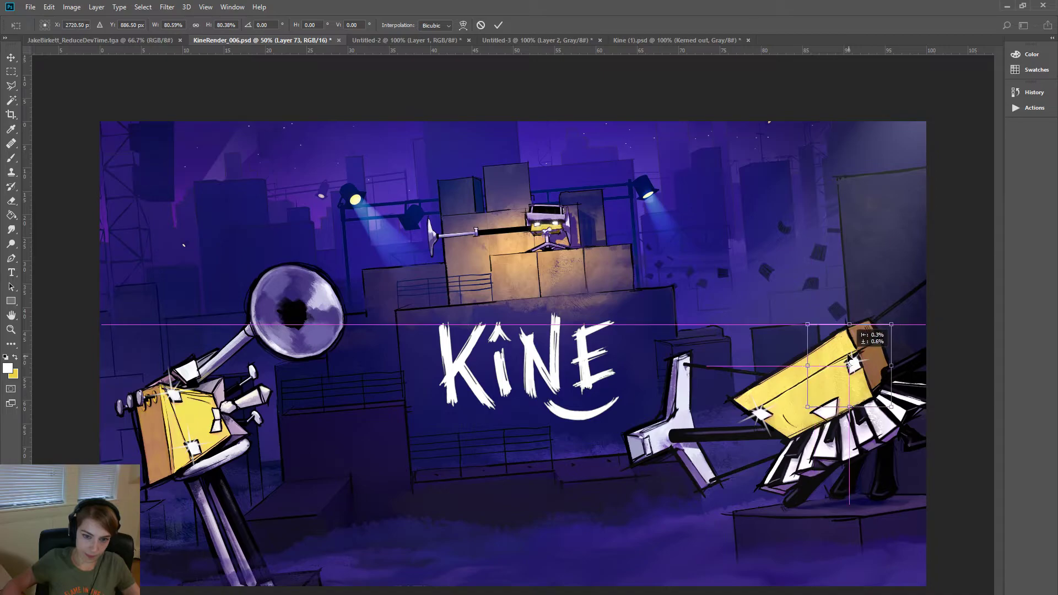
key(Down)
key(Down)
key(Down)
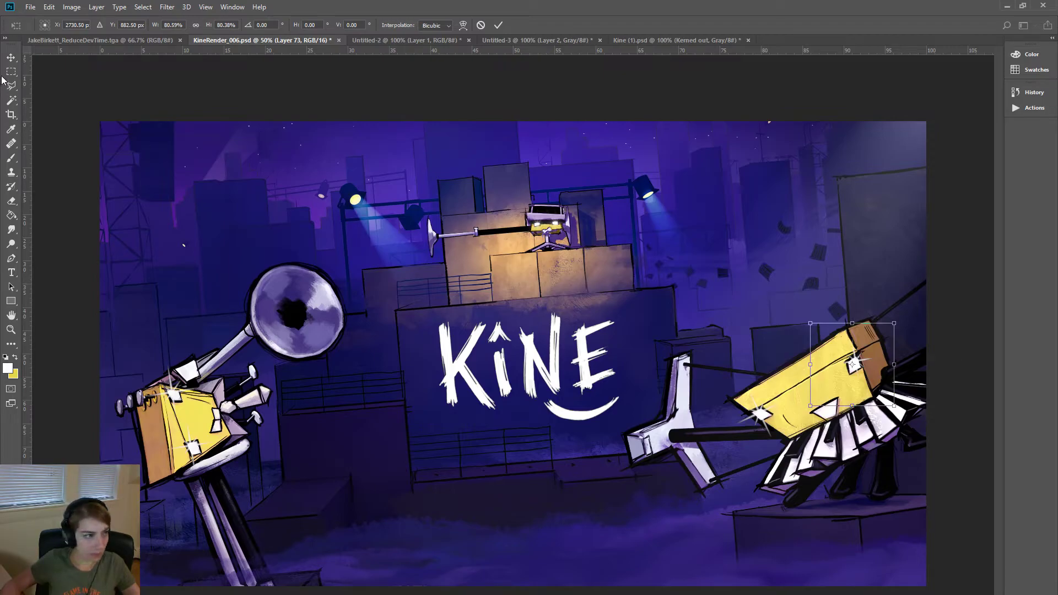
click(11, 57)
click(503, 243)
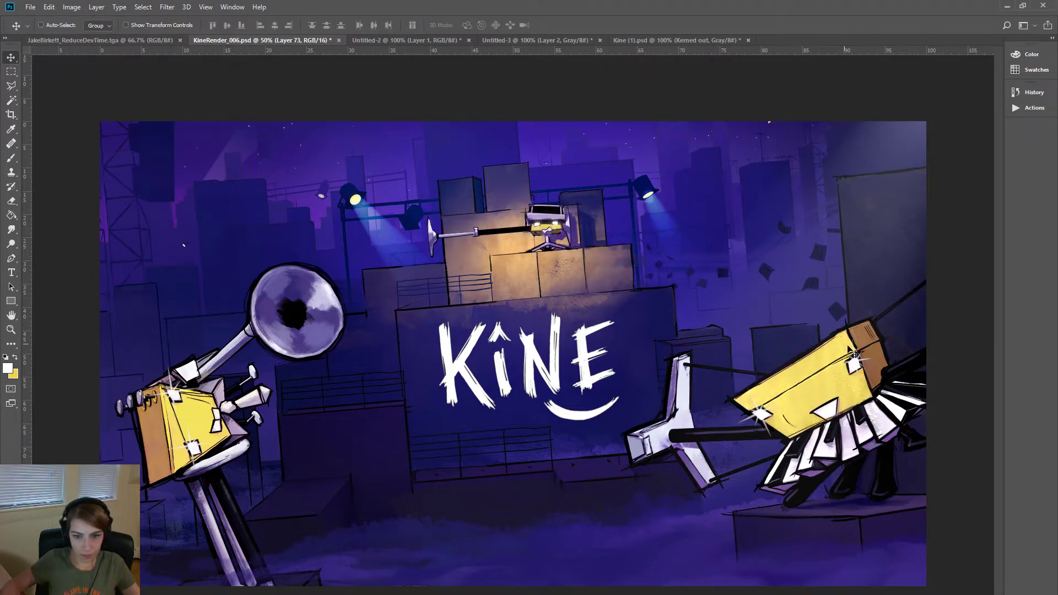
drag(872, 386, 864, 385)
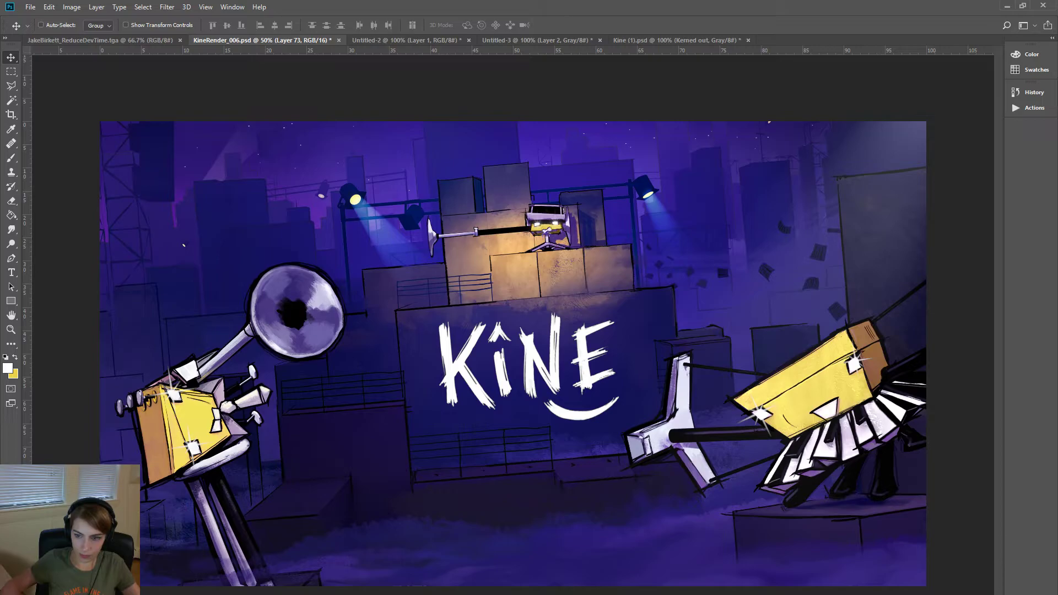
- Delete the extra Layer 74 and adjust the sparkle on the yellow box
key(Delete)
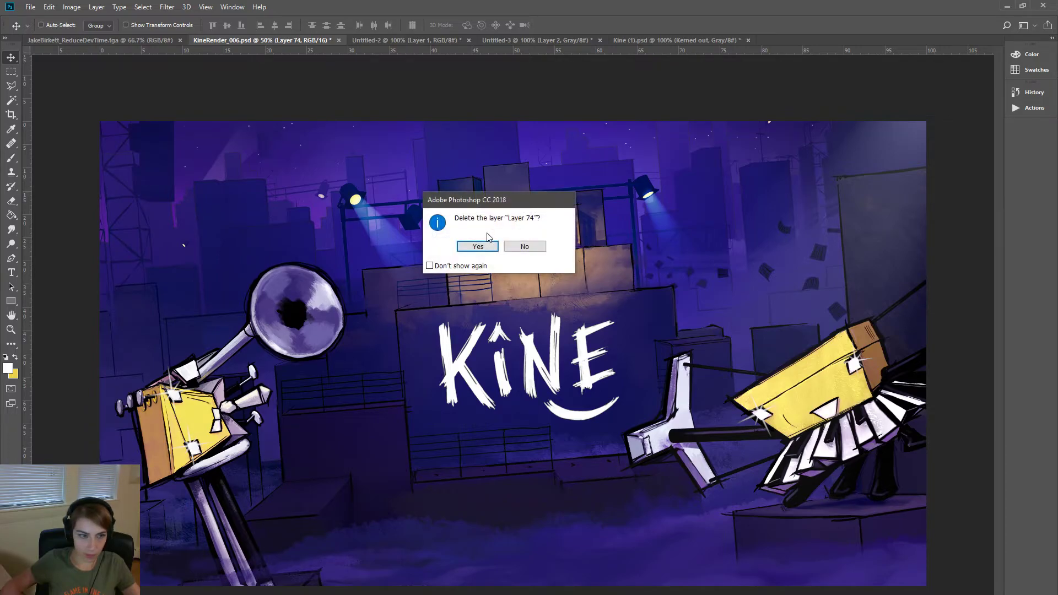
click(481, 243)
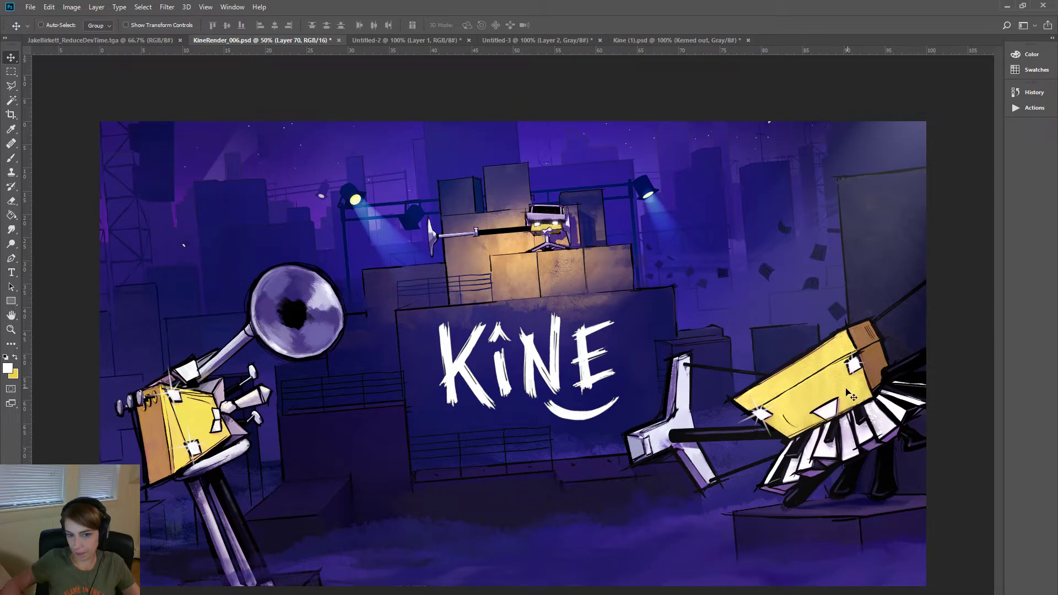
drag(855, 388, 854, 390)
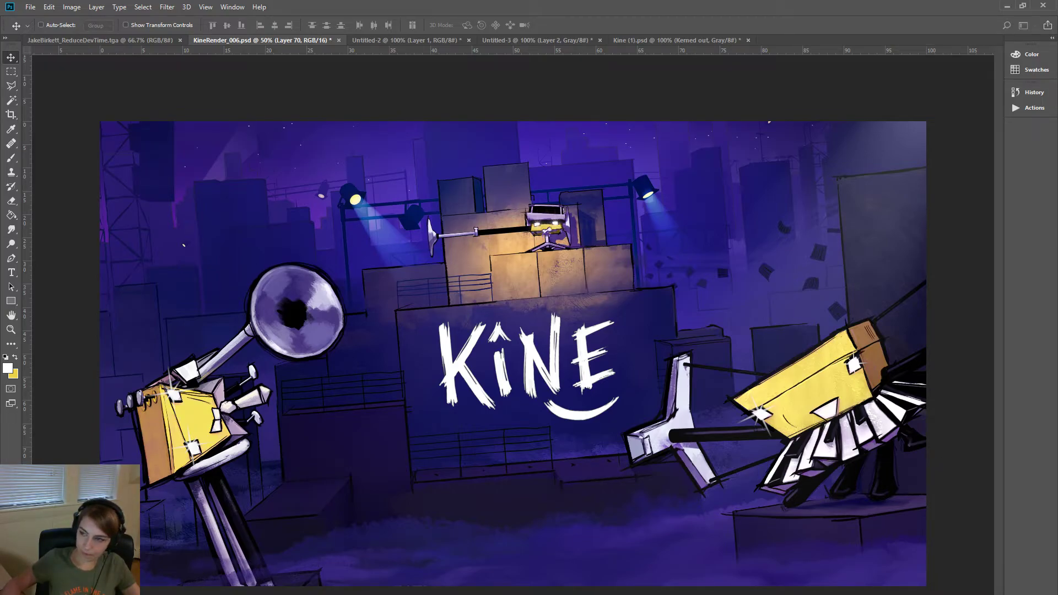
- Place a duplicate sparkle on the right yellow keyboard box and fine-tune its position
key(ctrl+j)
drag(679, 385, 776, 432)
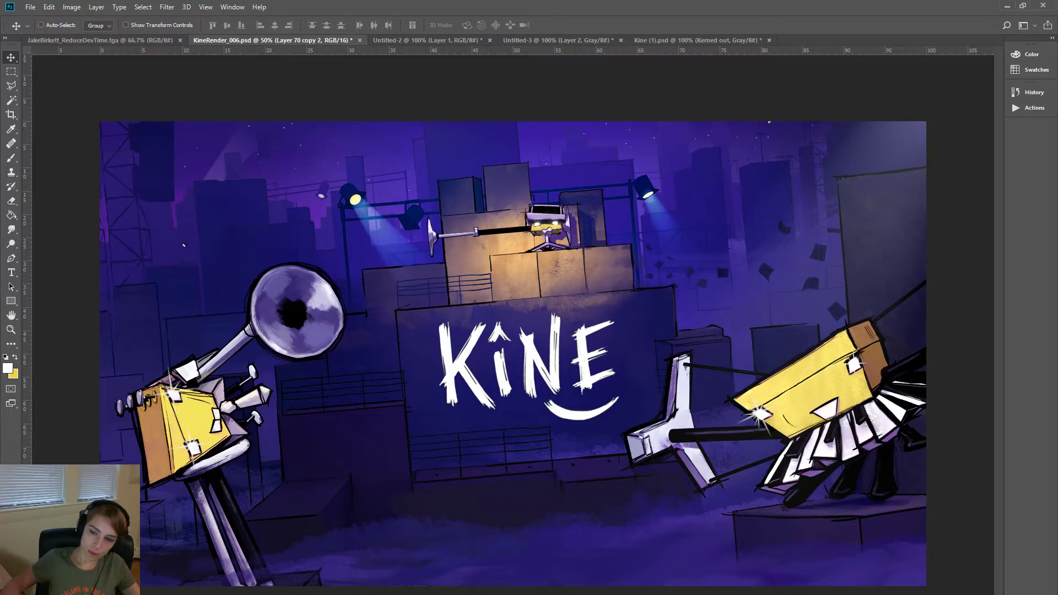
key(shift+Left)
key(shift+Left)
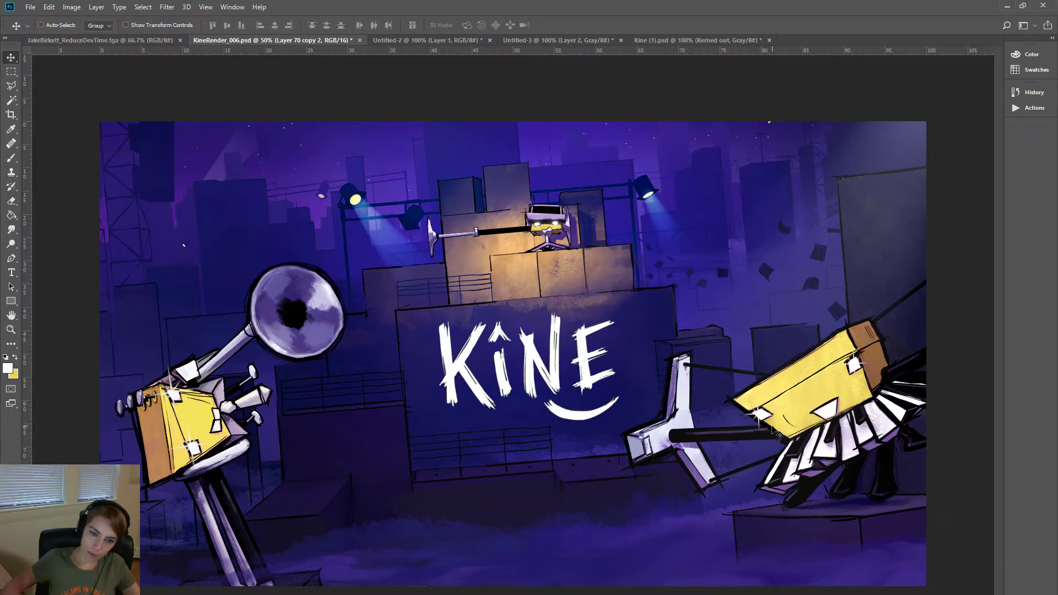
drag(777, 433, 772, 430)
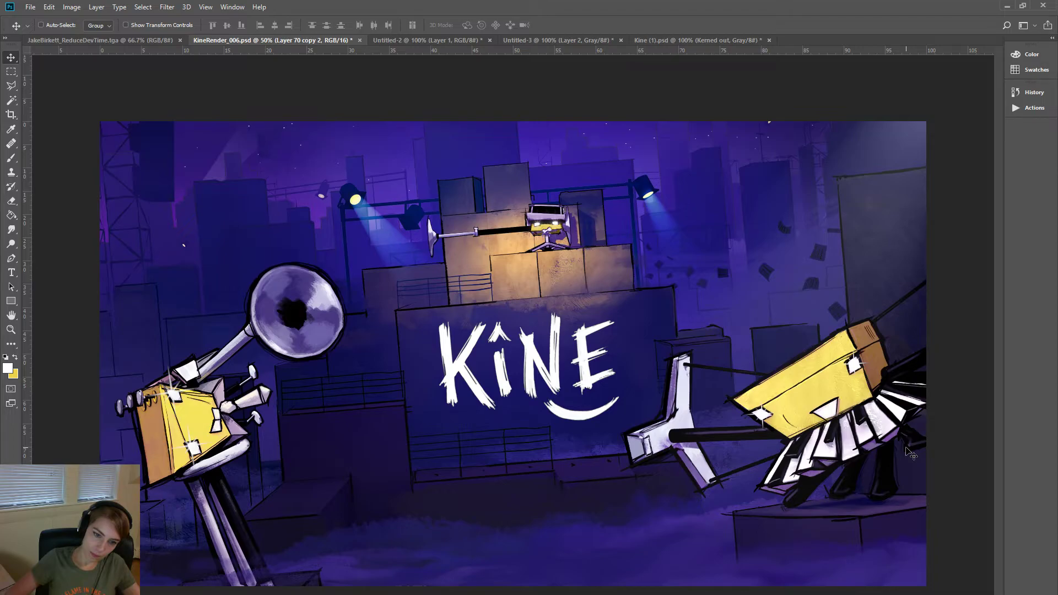
- Rotate the new sparkle slightly and enlarge it to about 114%
key(ctrl+t)
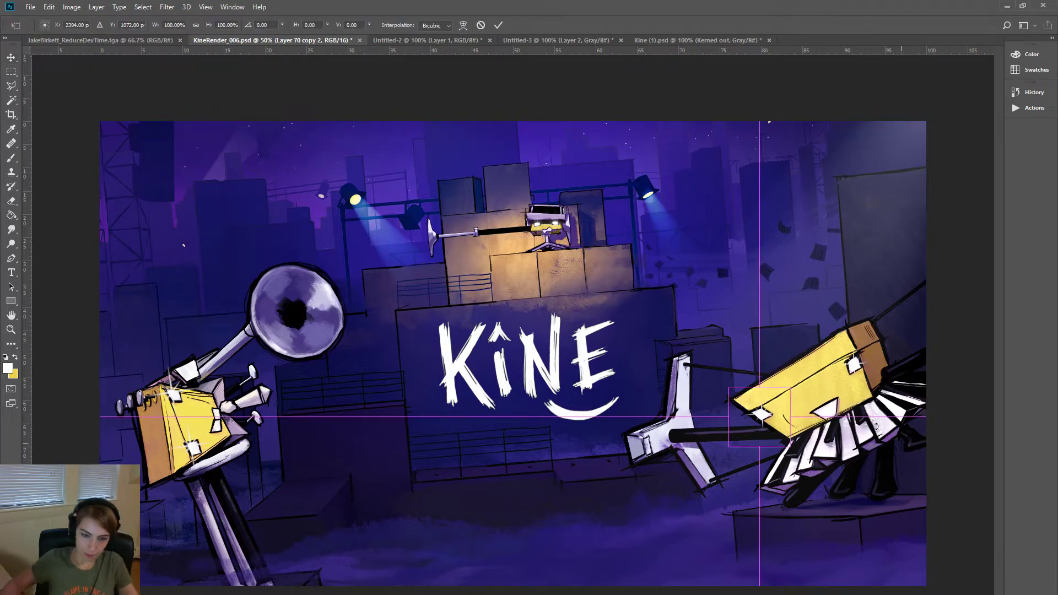
mouse_move(820, 346)
mouse_down()
mouse_move(794, 334)
mouse_move(823, 345)
mouse_up()
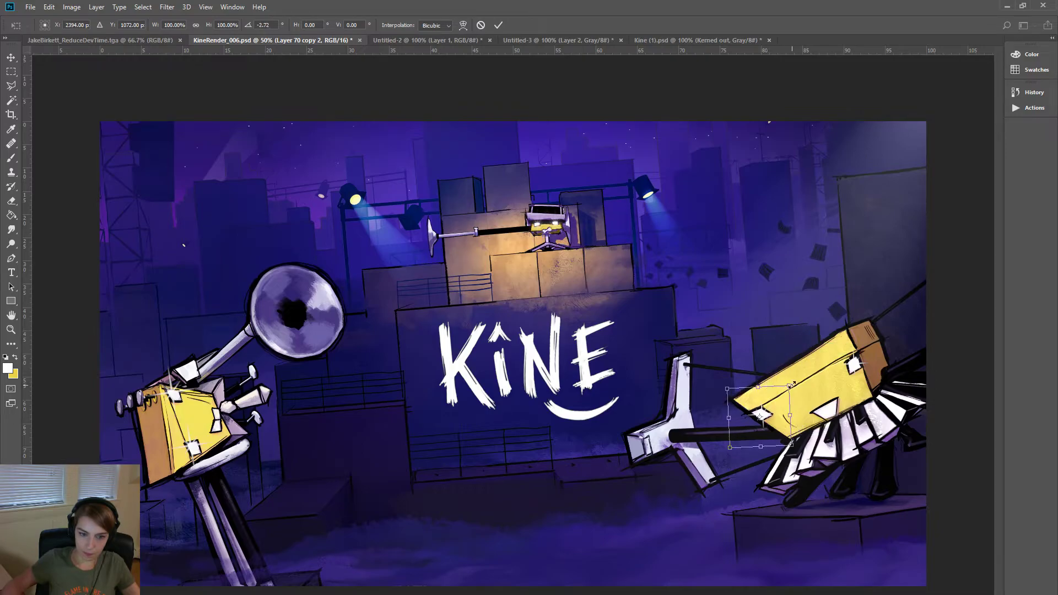
mouse_move(792, 385)
mouse_down()
mouse_move(775, 416)
mouse_move(781, 434)
mouse_up()
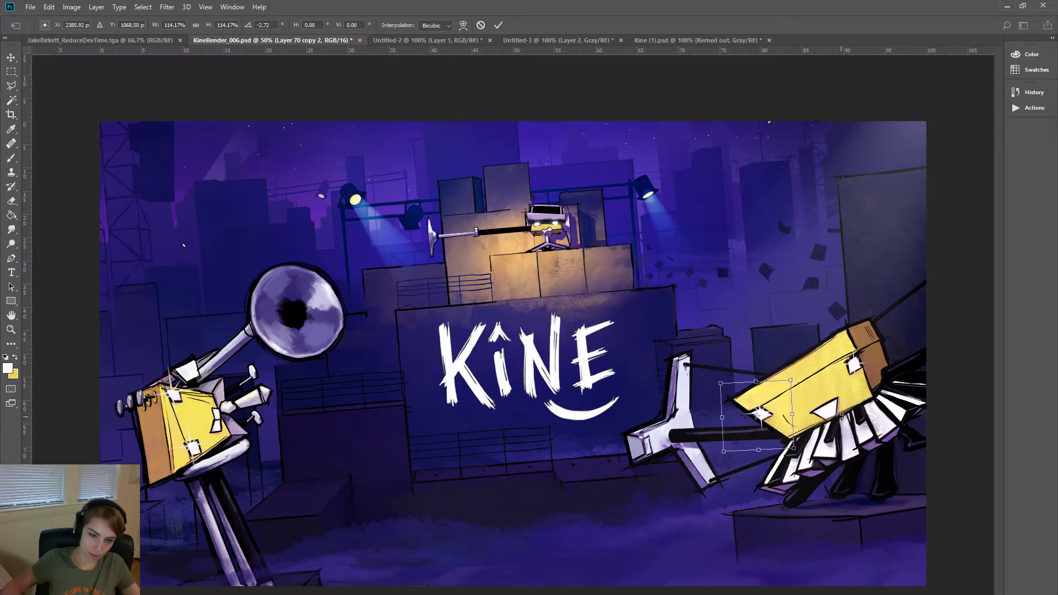
click(11, 57)
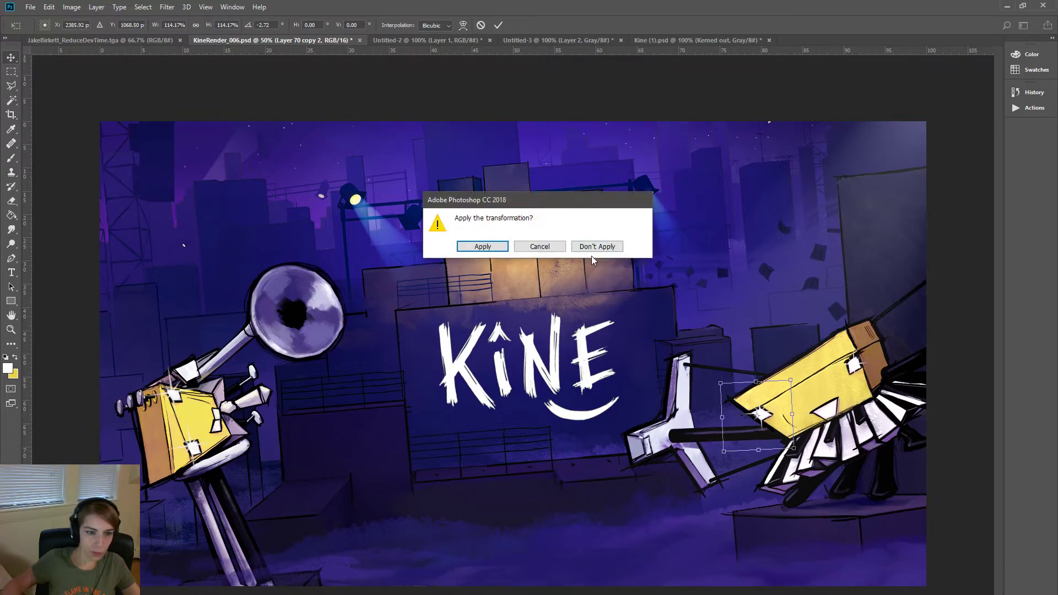
key(Return)
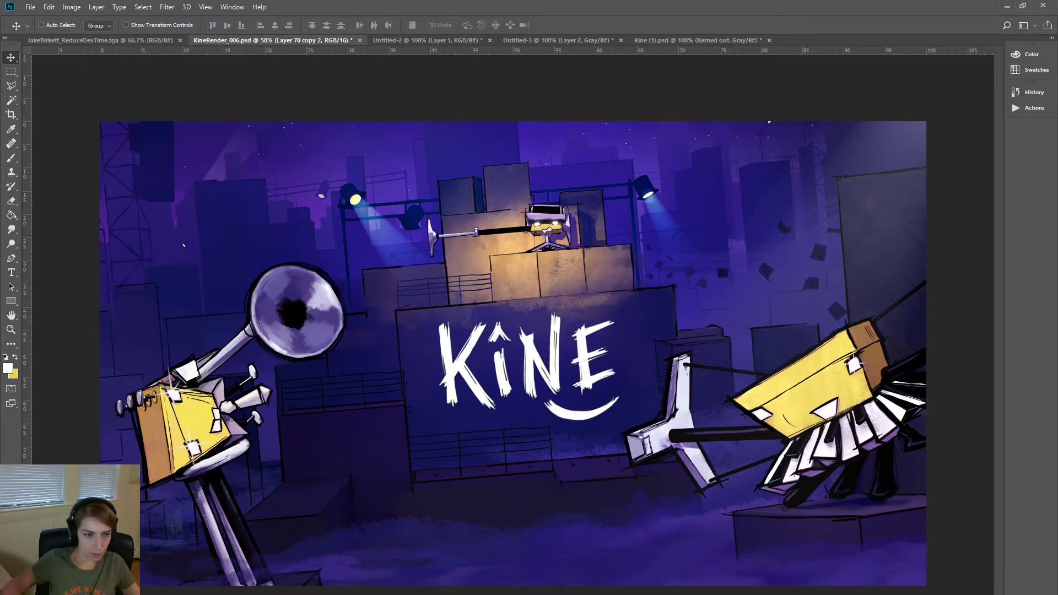
- Delete the Layer 70 sparkle and drag another sparkle copy onto the yellow box
key(Delete)
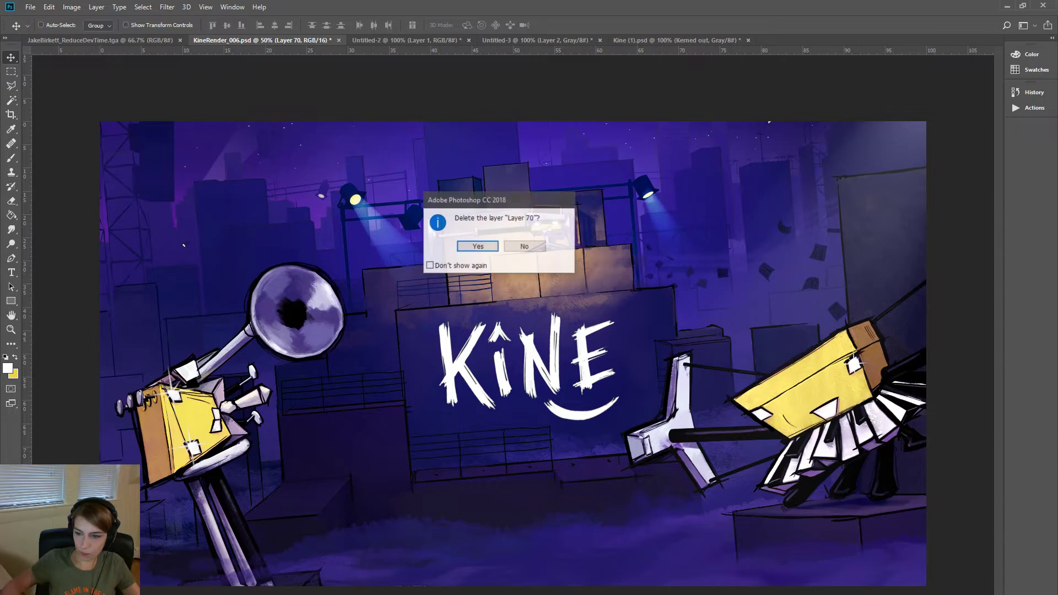
key(Return)
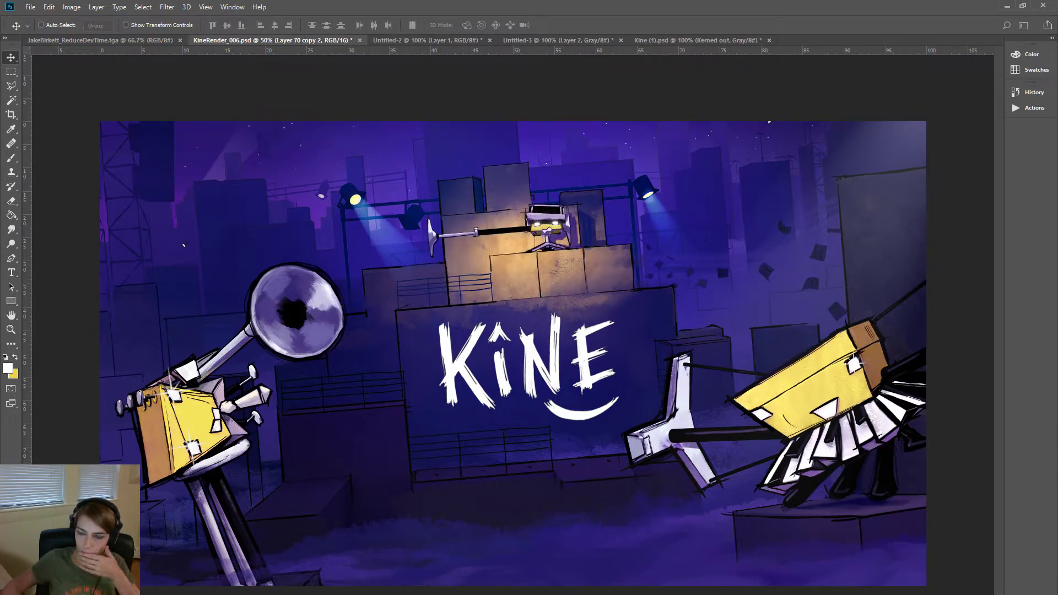
mouse_move(678, 410)
mouse_down()
mouse_move(797, 421)
mouse_move(827, 444)
mouse_up()
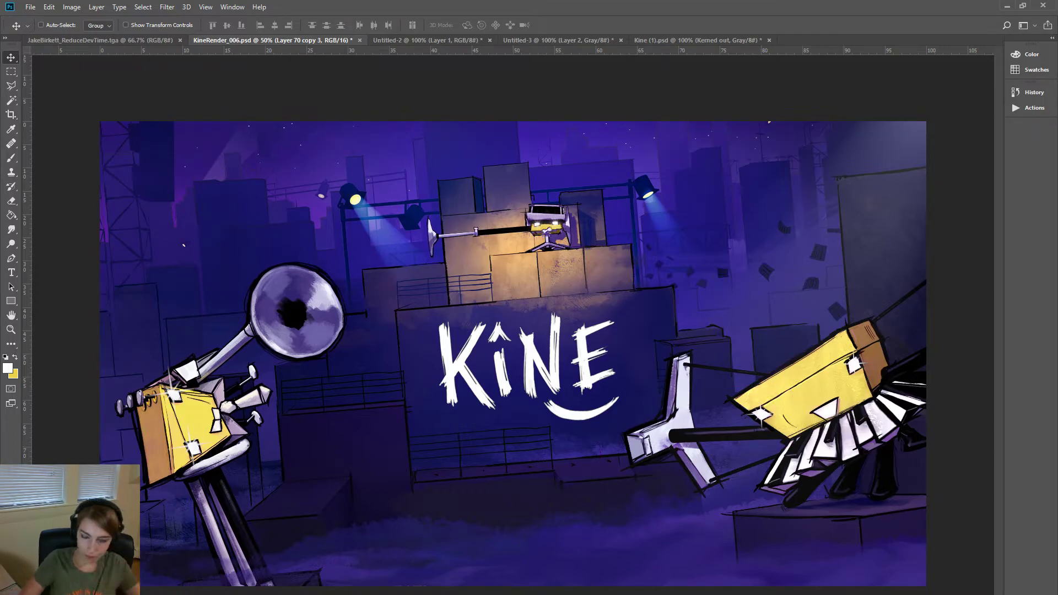
key(ctrl+minus)
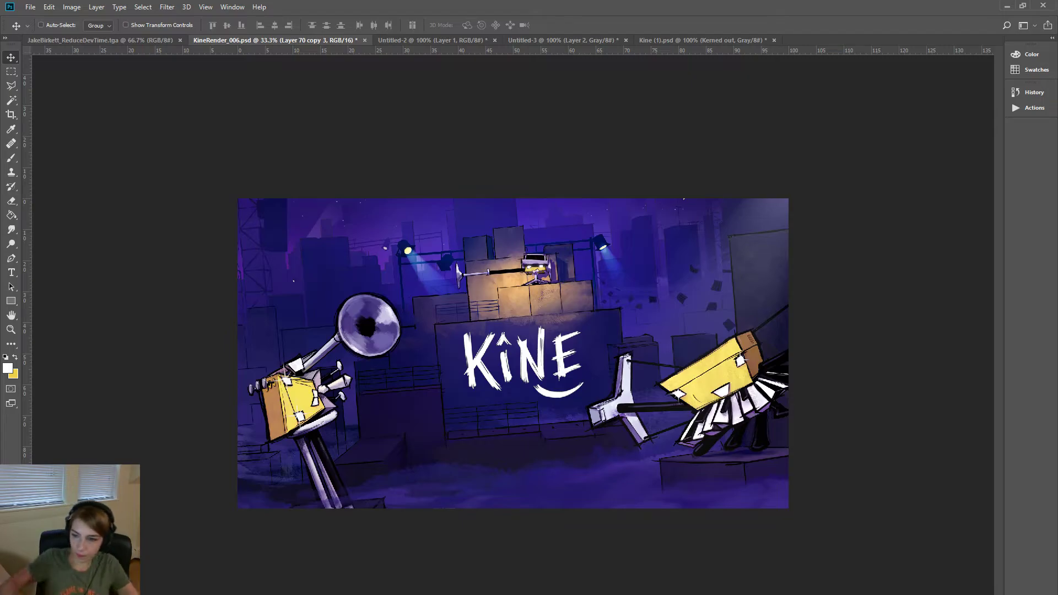
- Select the Layer 70 copy 3 sparkle, rotate it about 20.78° and enlarge it to about 116%
key(ctrl+shift+alt+e)
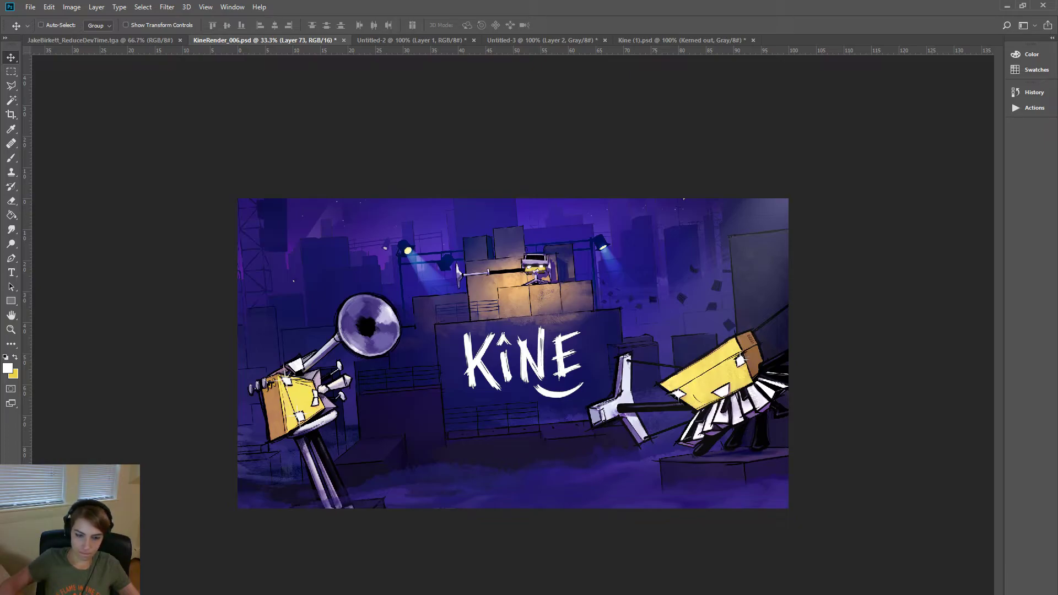
key(alt+bracketleft)
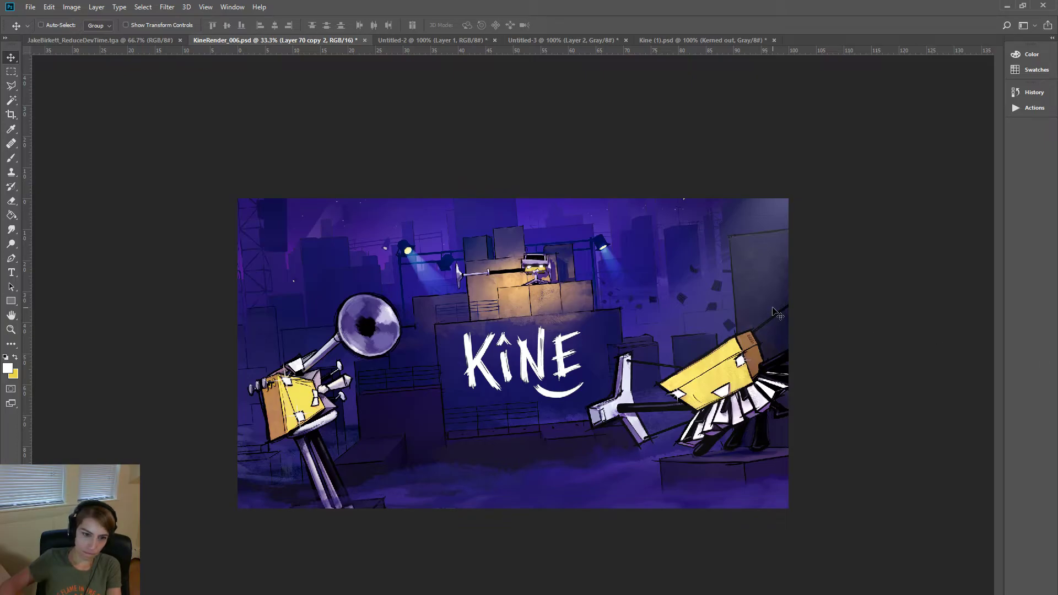
key(ctrl+t)
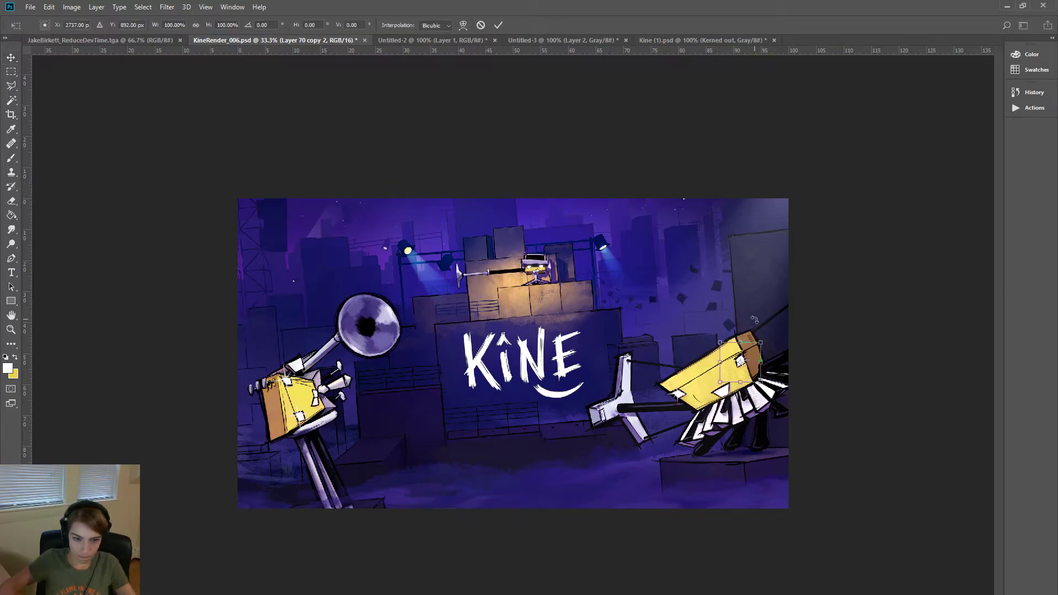
drag(754, 319, 759, 368)
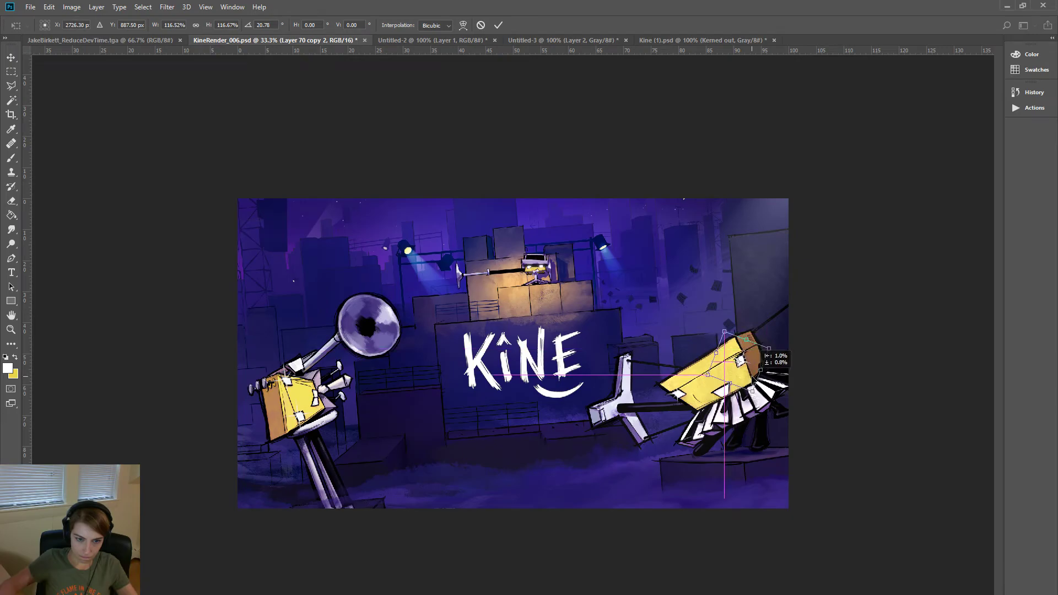
click(11, 60)
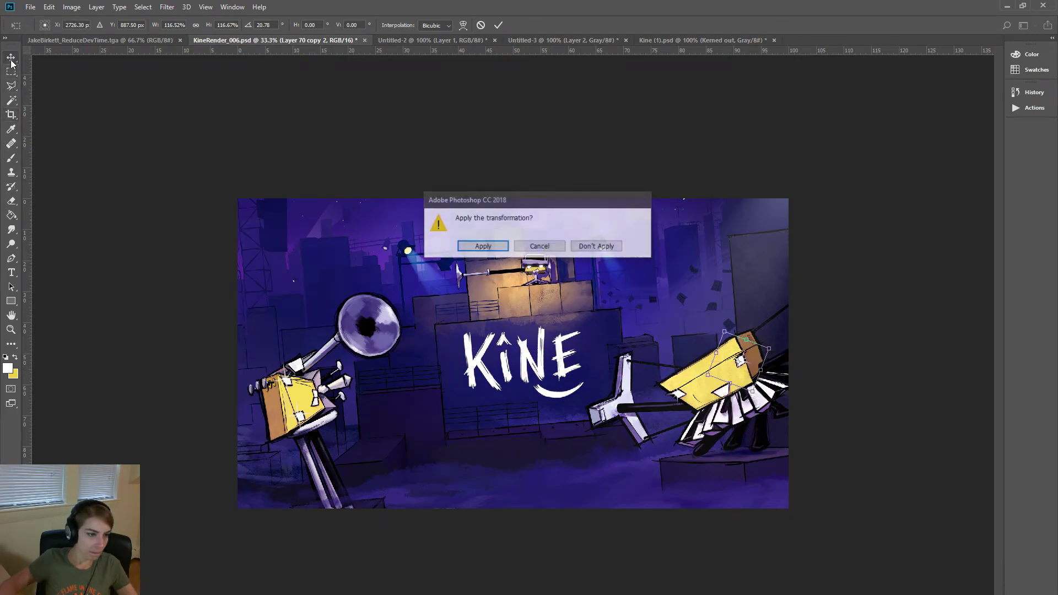
click(486, 245)
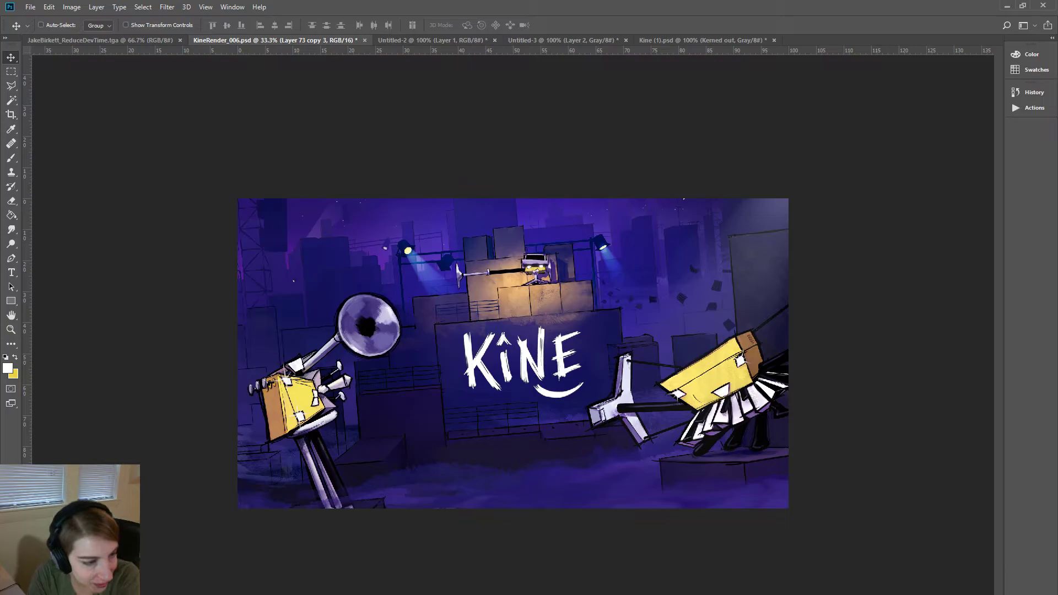
click(11, 329)
drag(206, 337, 521, 463)
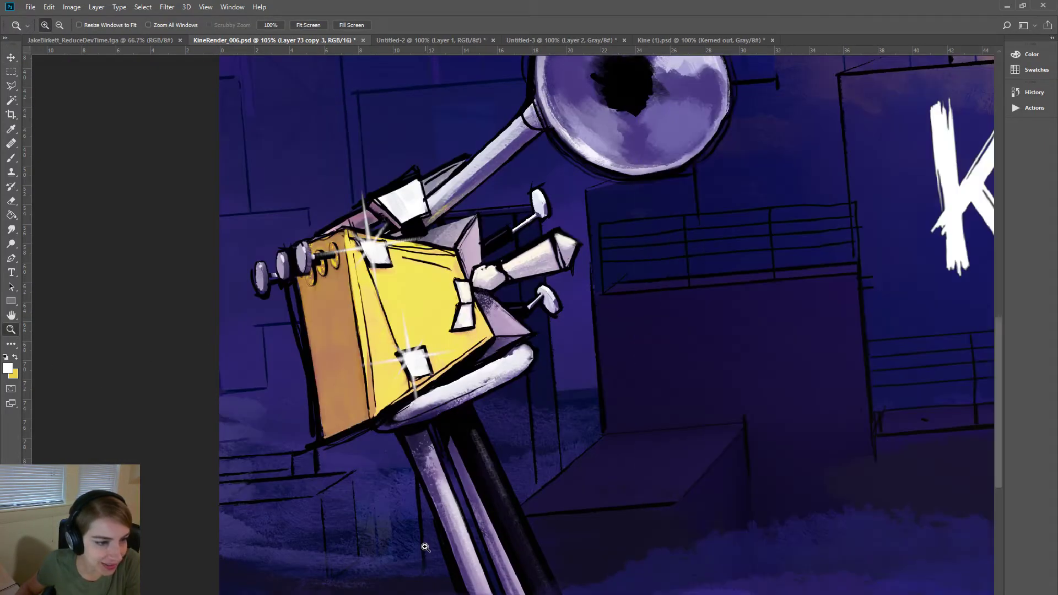
click(11, 58)
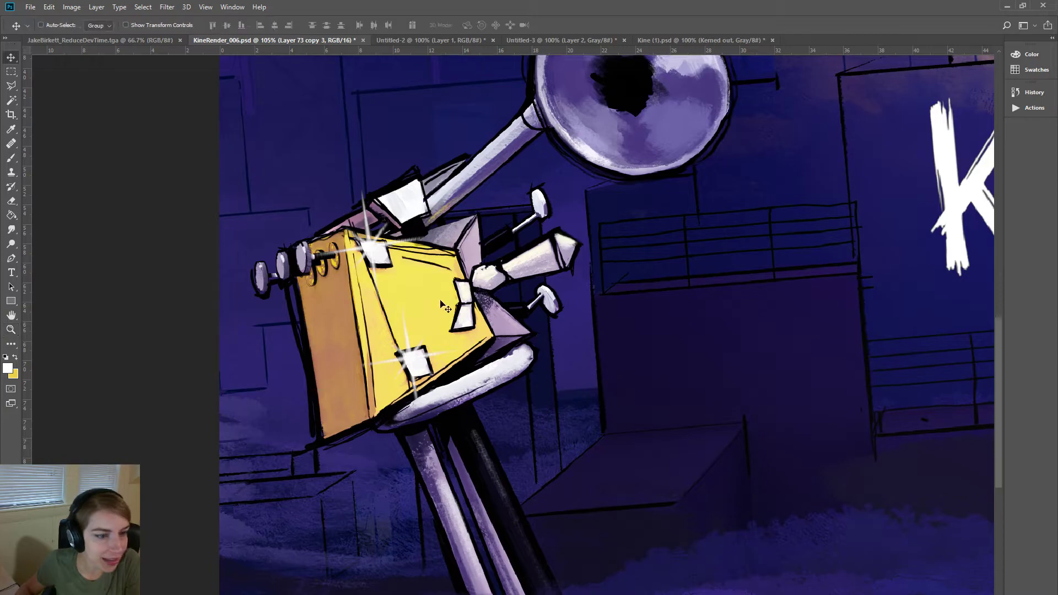
right_click(408, 356)
click(422, 375)
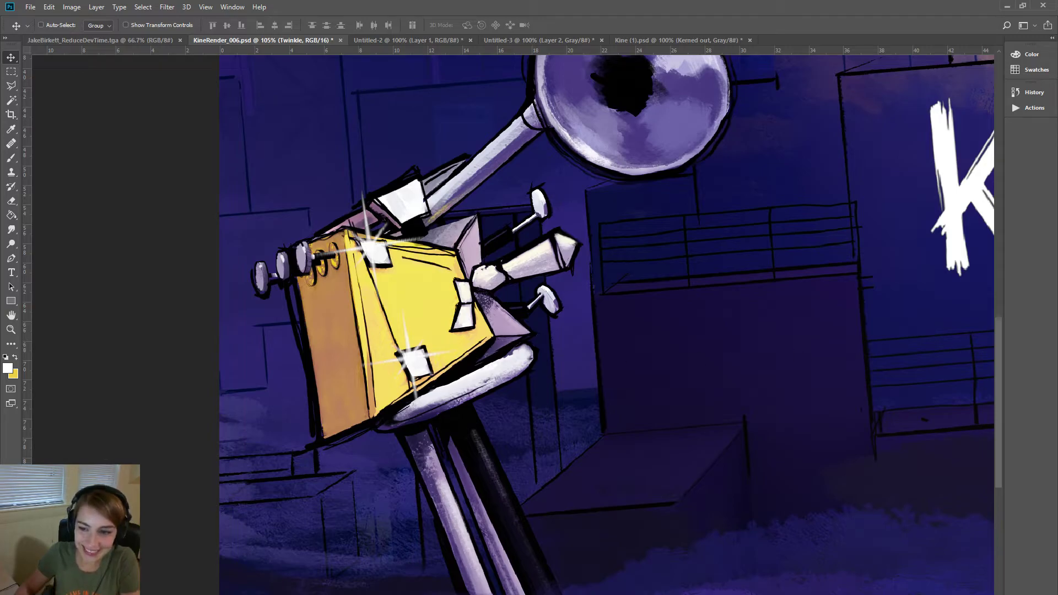
mouse_move(375, 353)
mouse_down()
mouse_move(441, 385)
mouse_move(462, 376)
mouse_up()
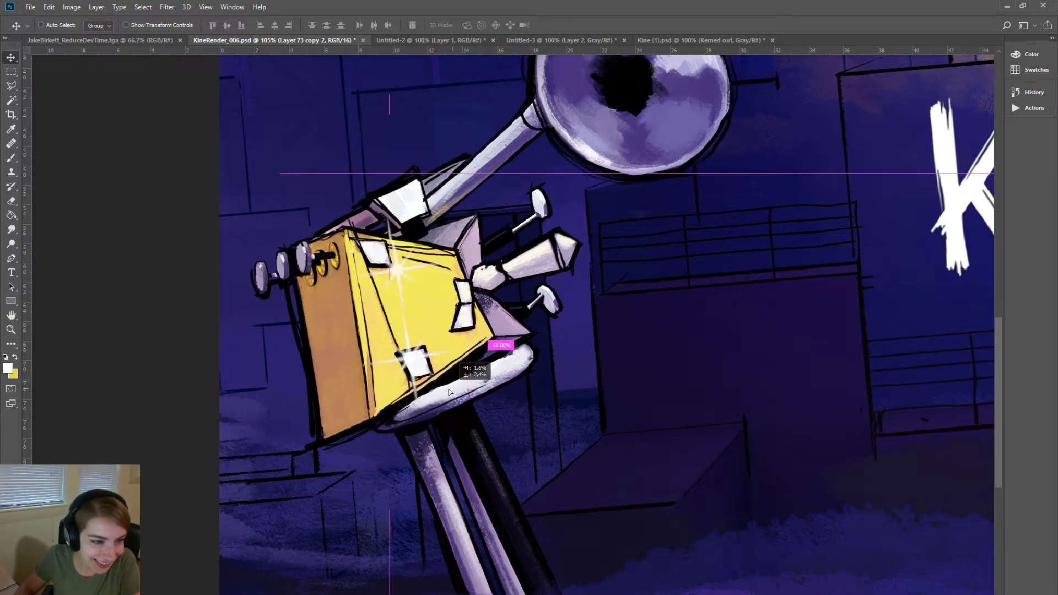
key(ctrl+z)
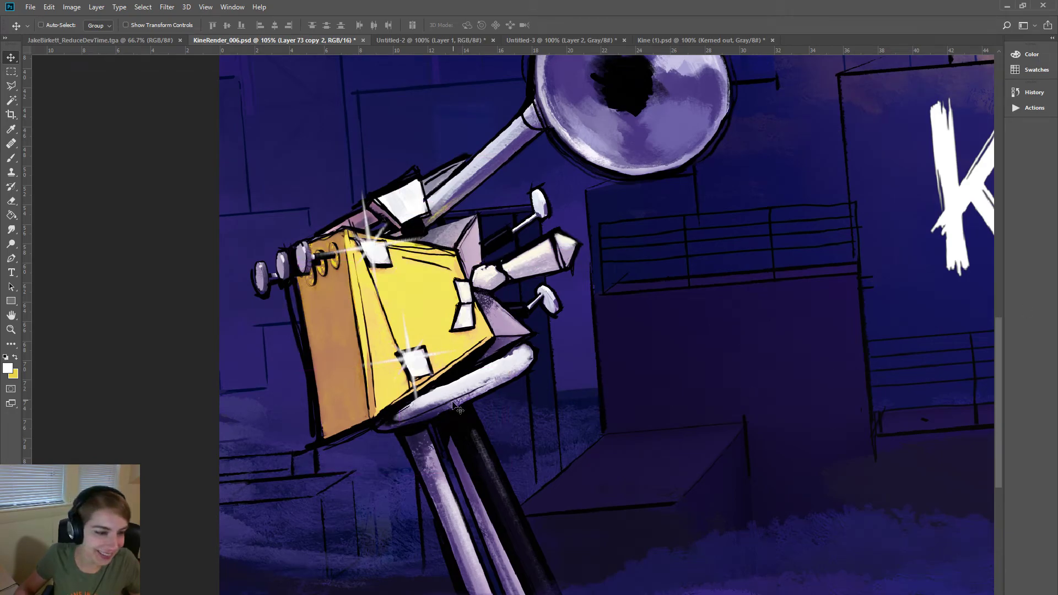
drag(458, 408, 485, 386)
key(ctrl+z)
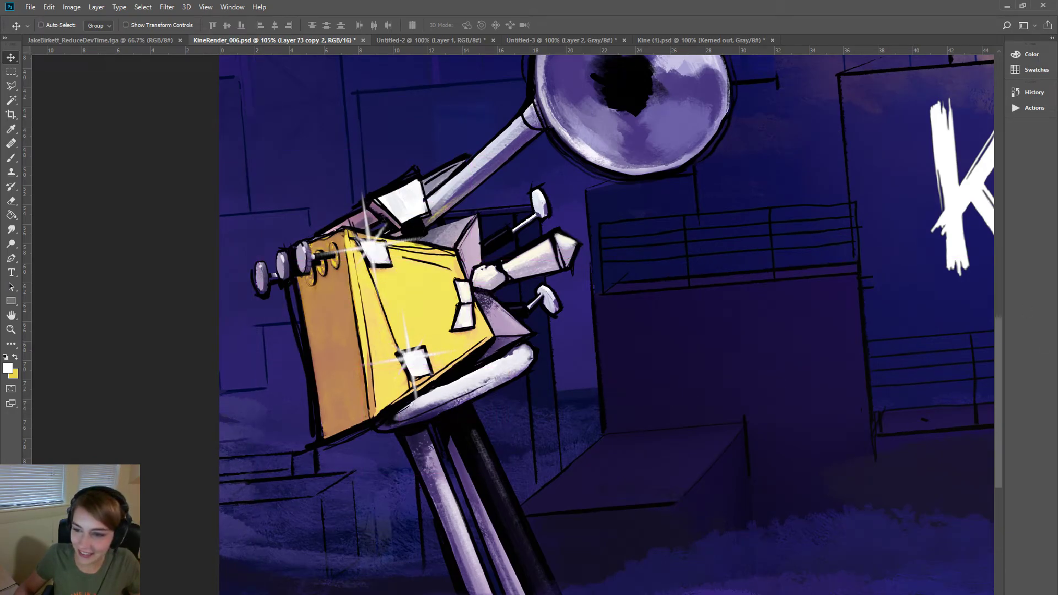
drag(413, 340, 444, 387)
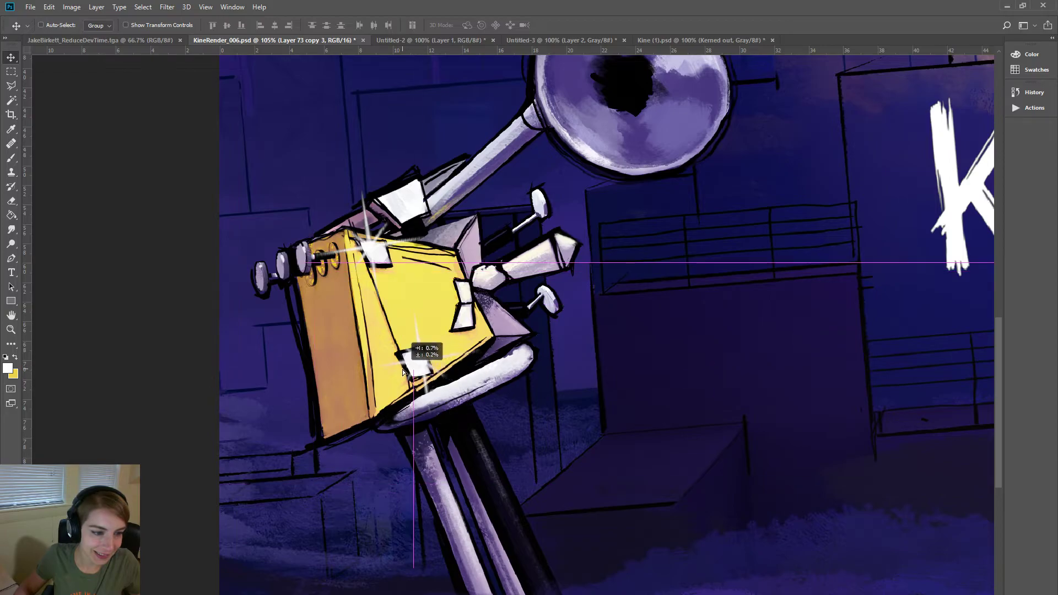
key(ctrl+z)
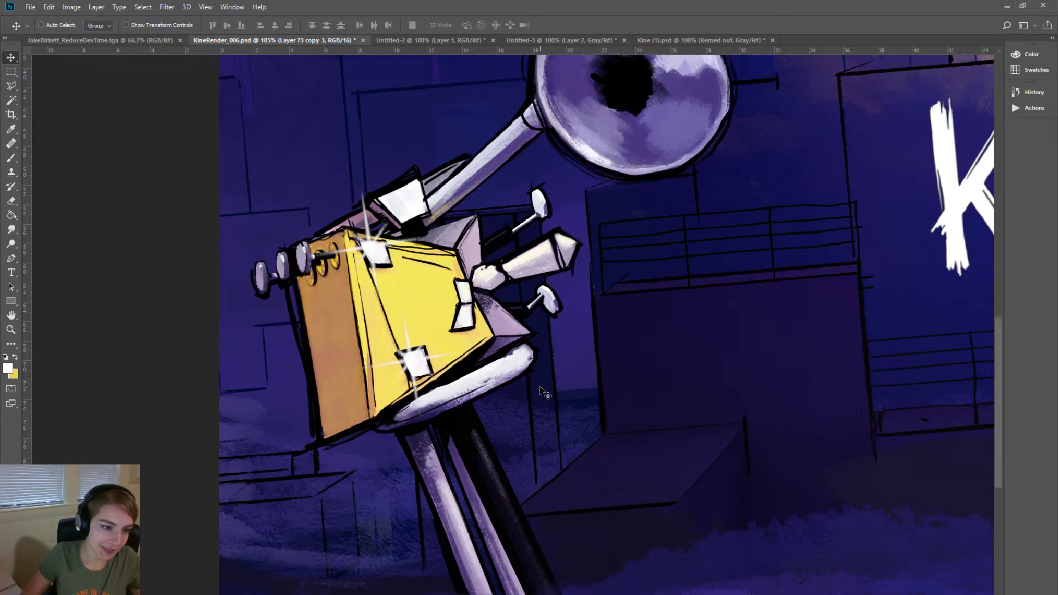
key(ctrl+minus)
key(ctrl+minus)
key(ctrl+minus)
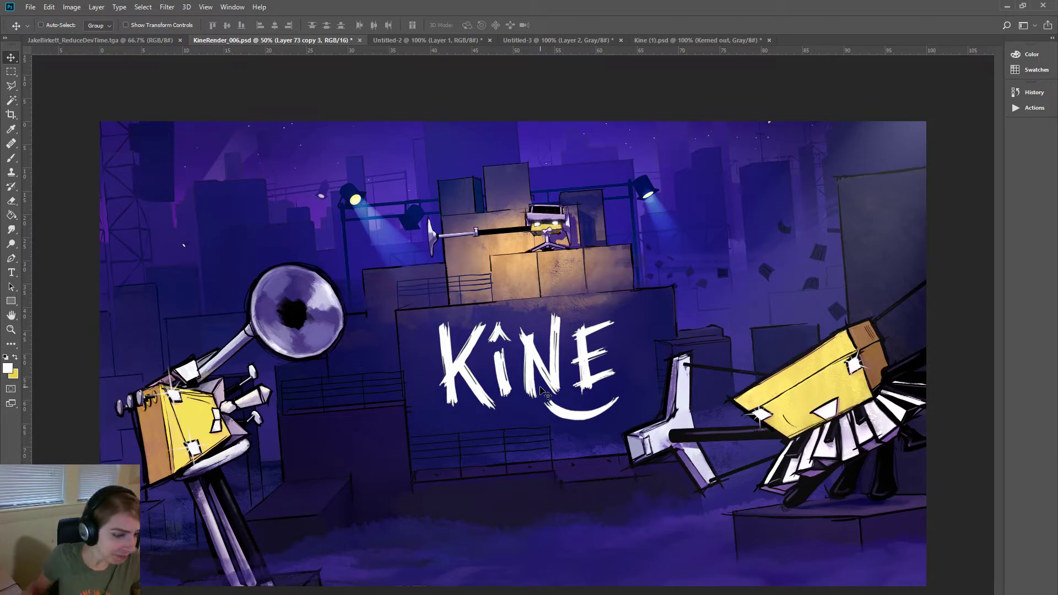
- Drag the sparkle on the left yellow box slightly down and right into position
drag(193, 446, 195, 449)
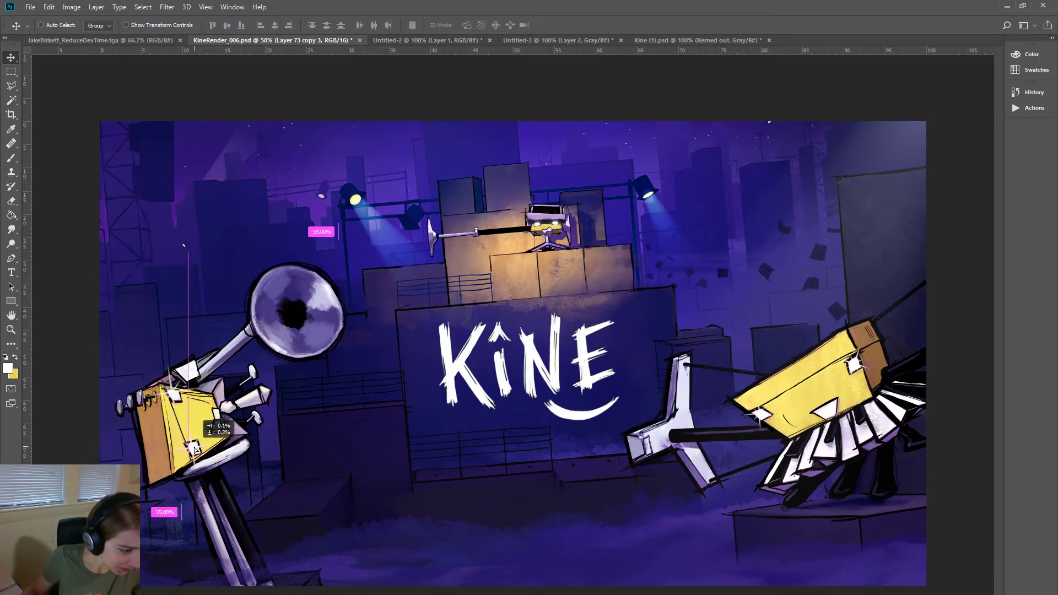
drag(194, 449, 222, 465)
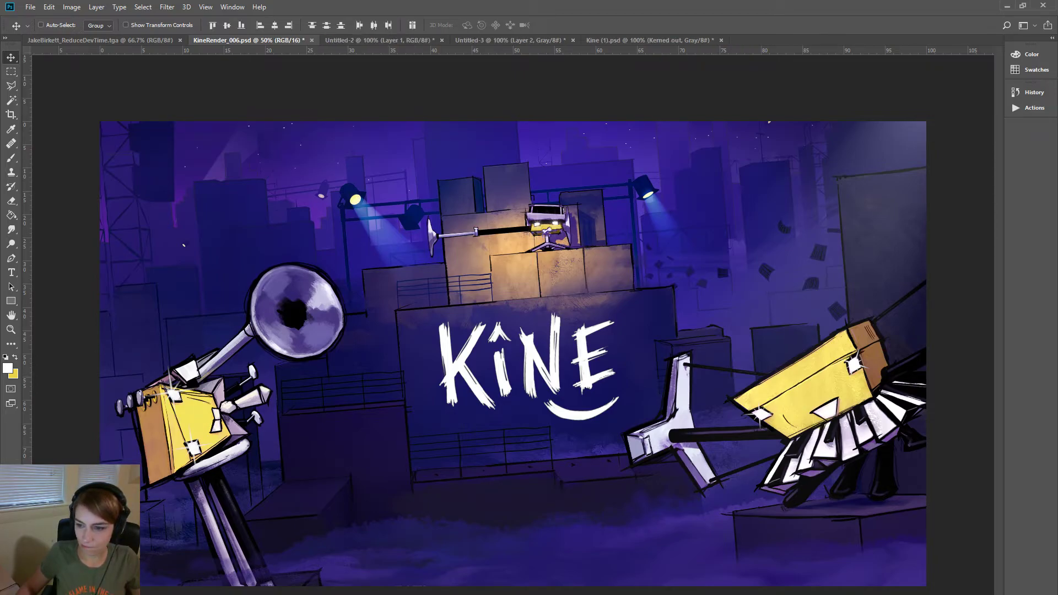
- Delete two batches of unneeded layers, confirming each deletion, then zoom out
key(Delete)
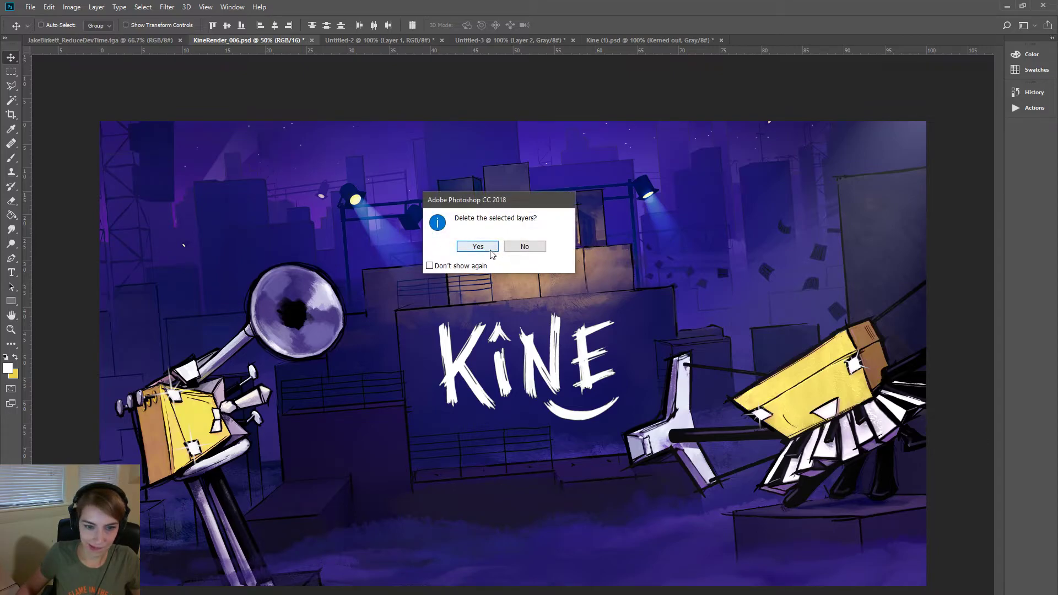
click(490, 248)
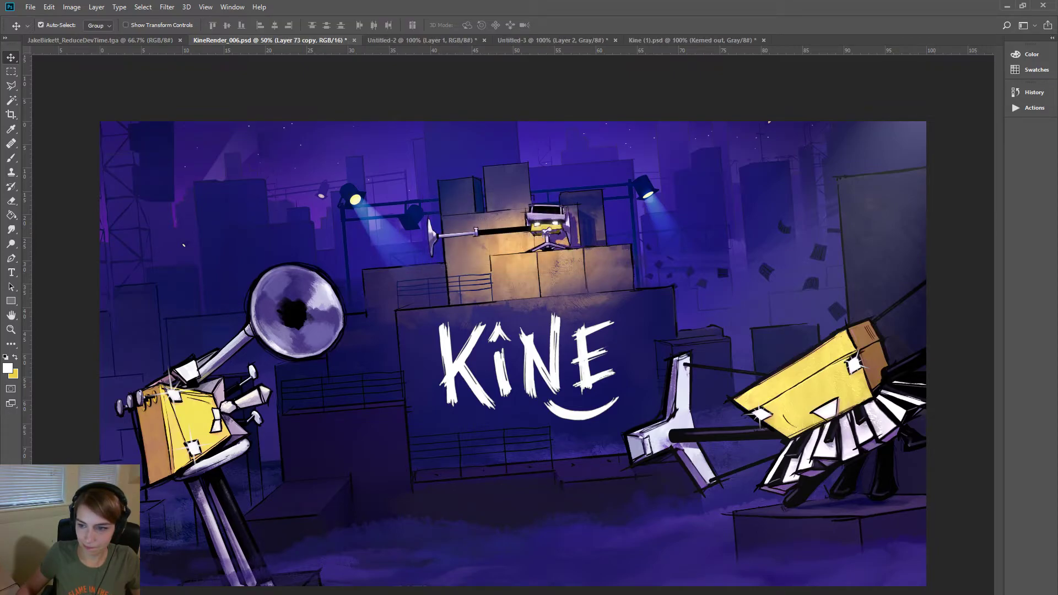
key(Delete)
click(478, 247)
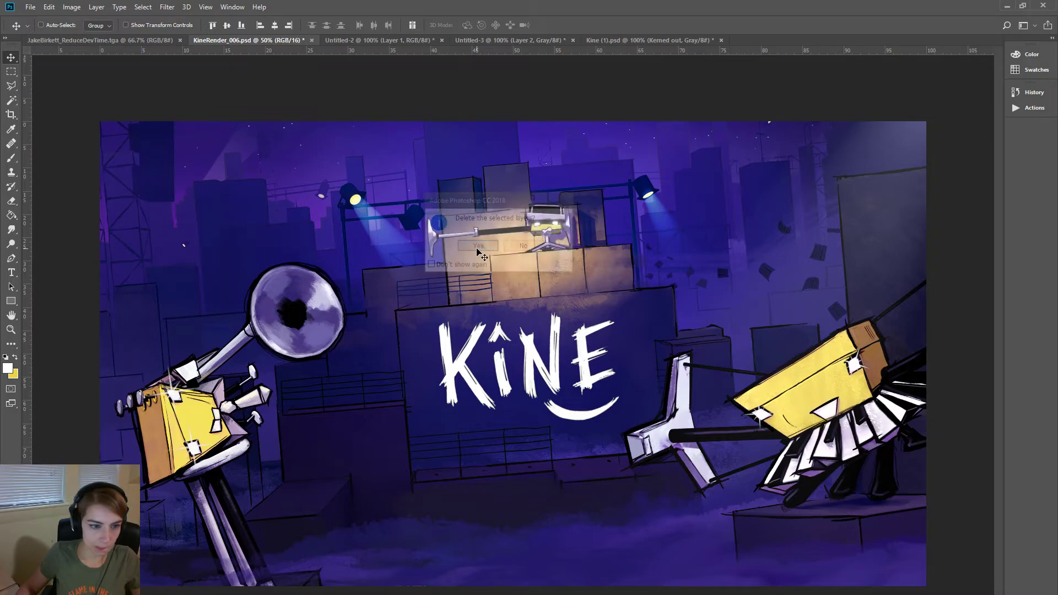
key(ctrl+minus)
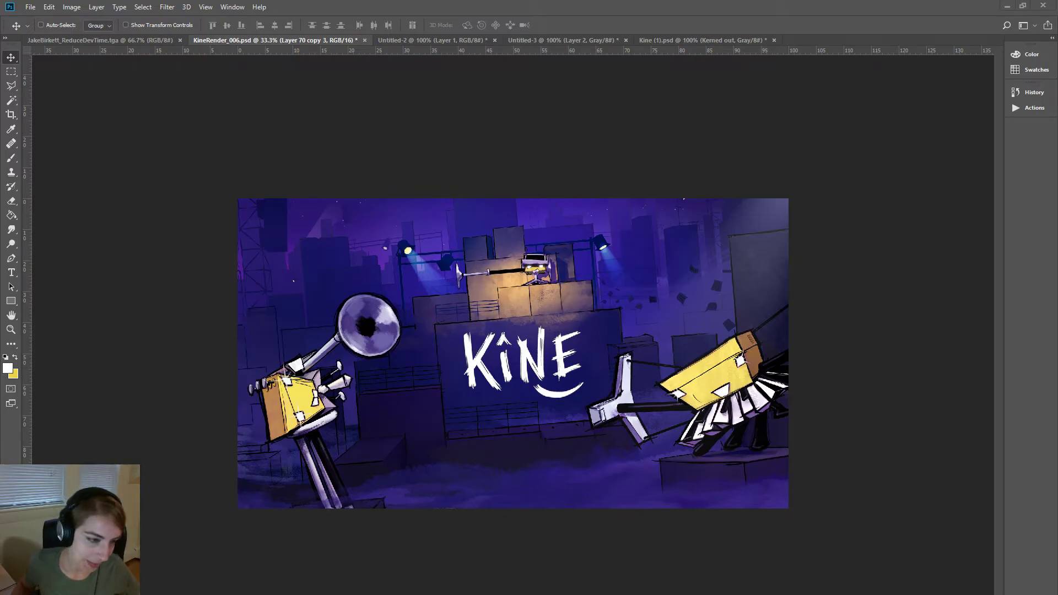
click(10, 329)
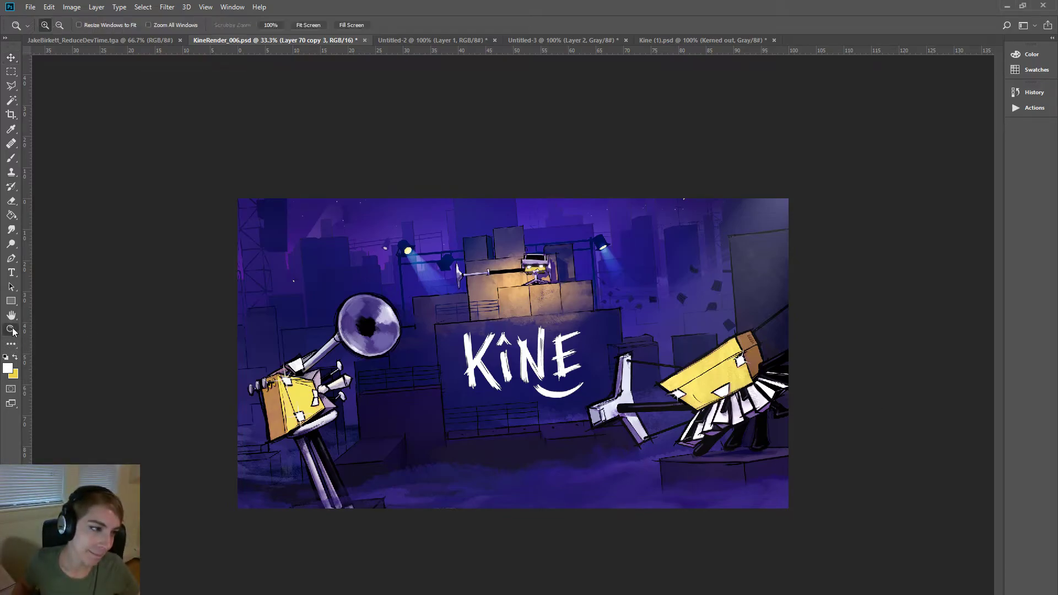
click(909, 571)
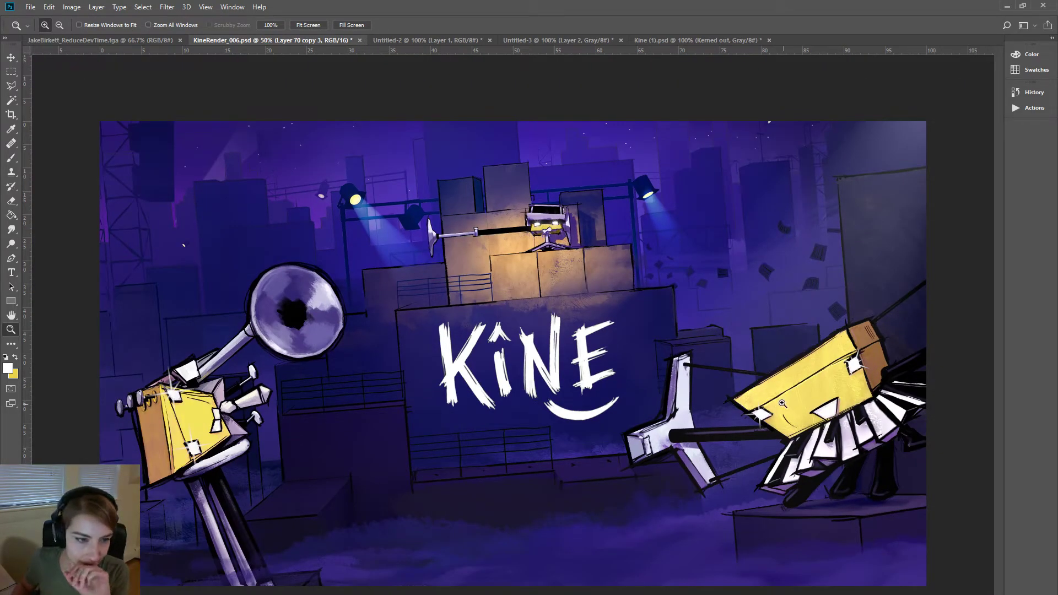
click(15, 58)
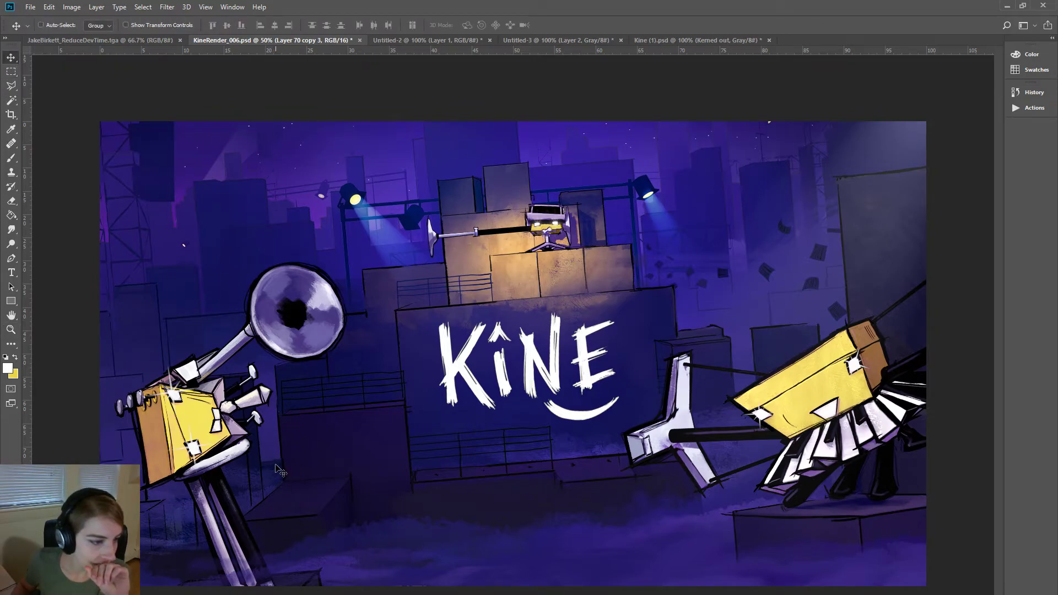
click(11, 330)
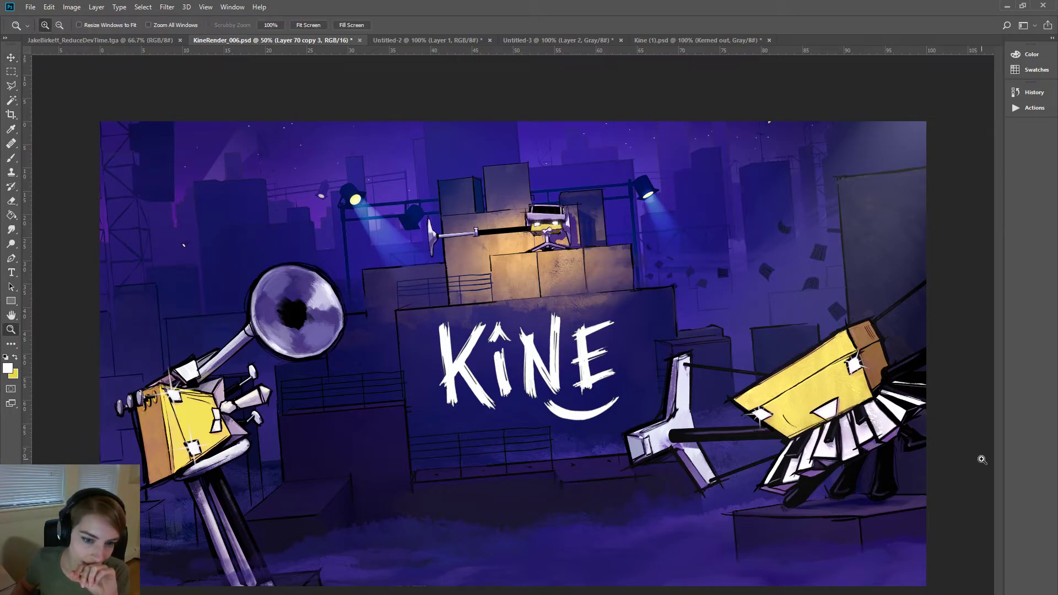
drag(622, 296, 978, 572)
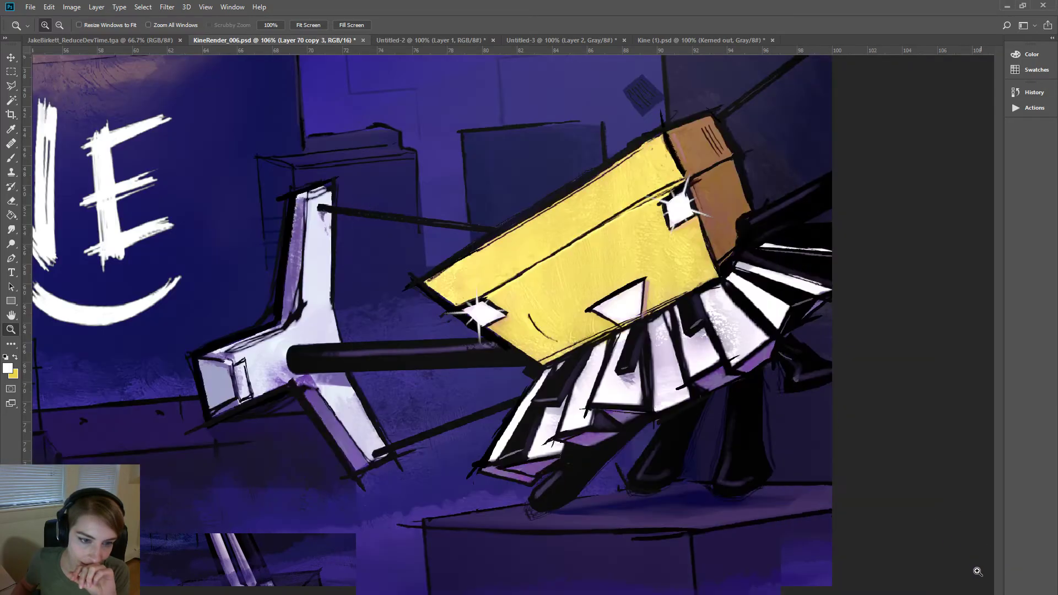
click(11, 73)
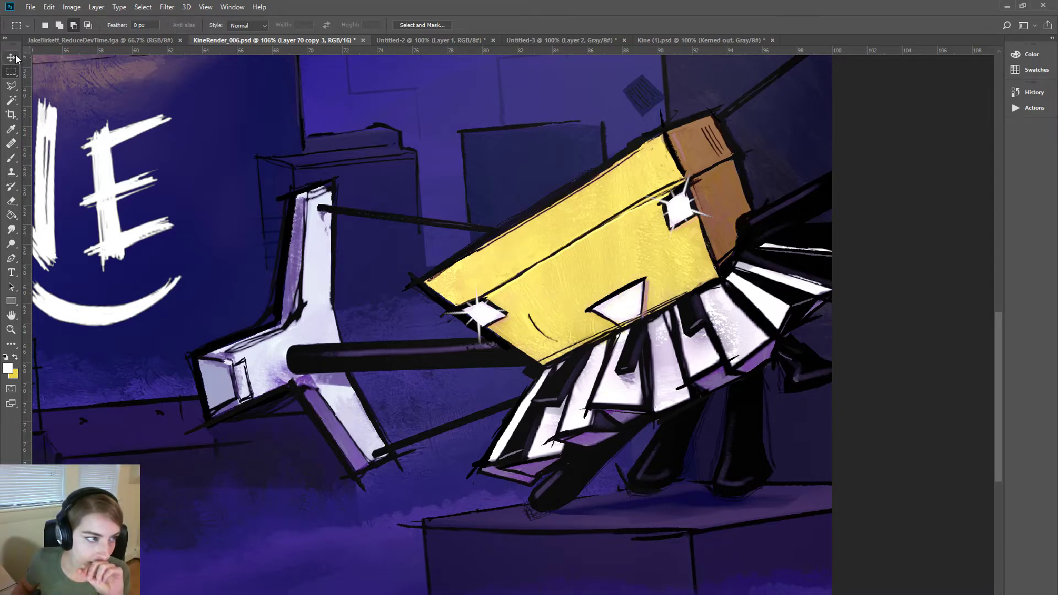
key(v)
right_click(531, 321)
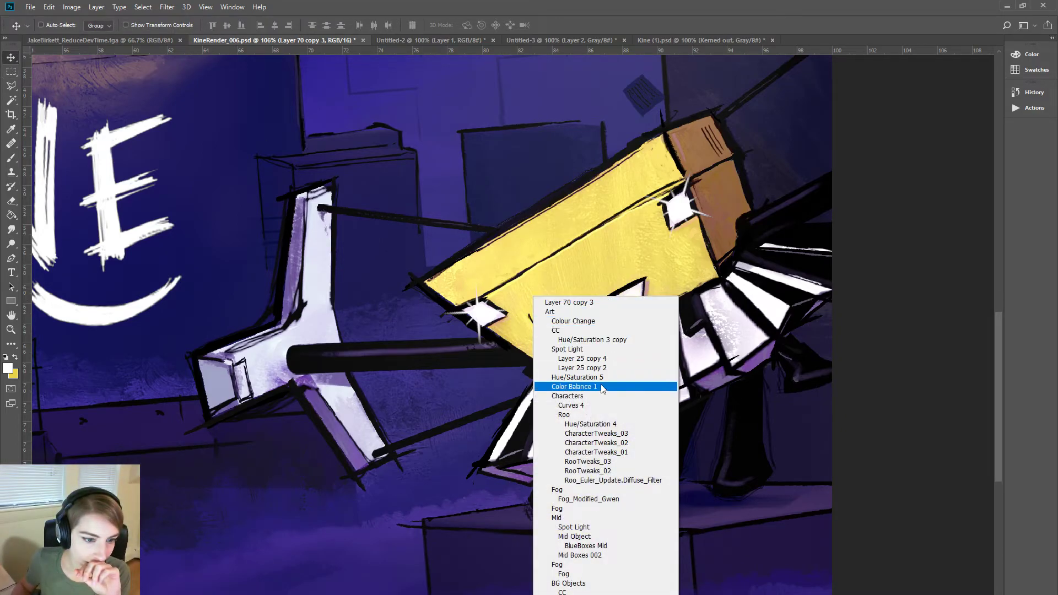
click(624, 453)
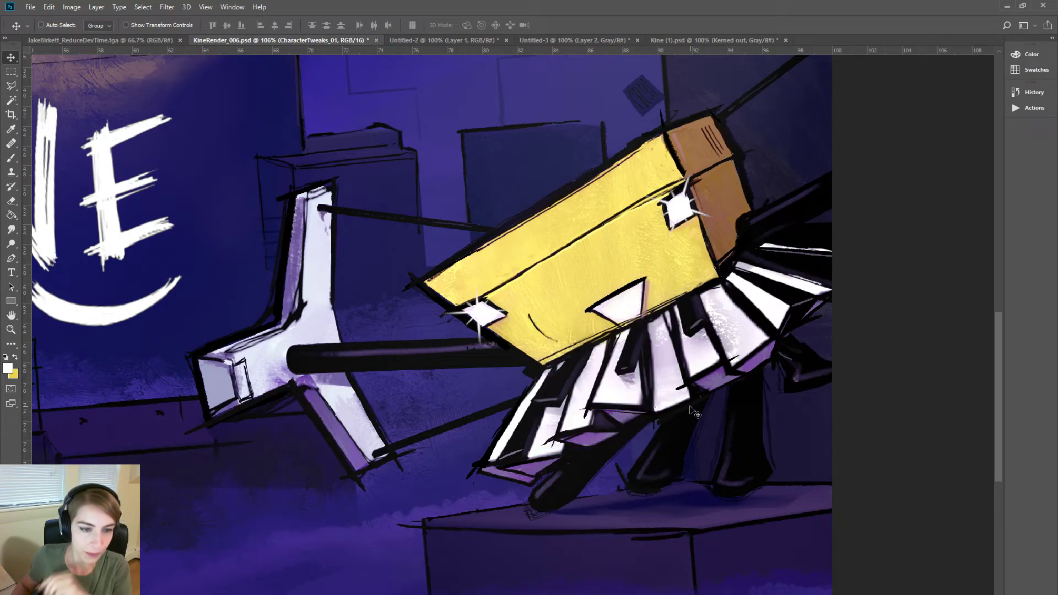
key(ctrl+minus)
key(ctrl+minus)
key(ctrl+minus)
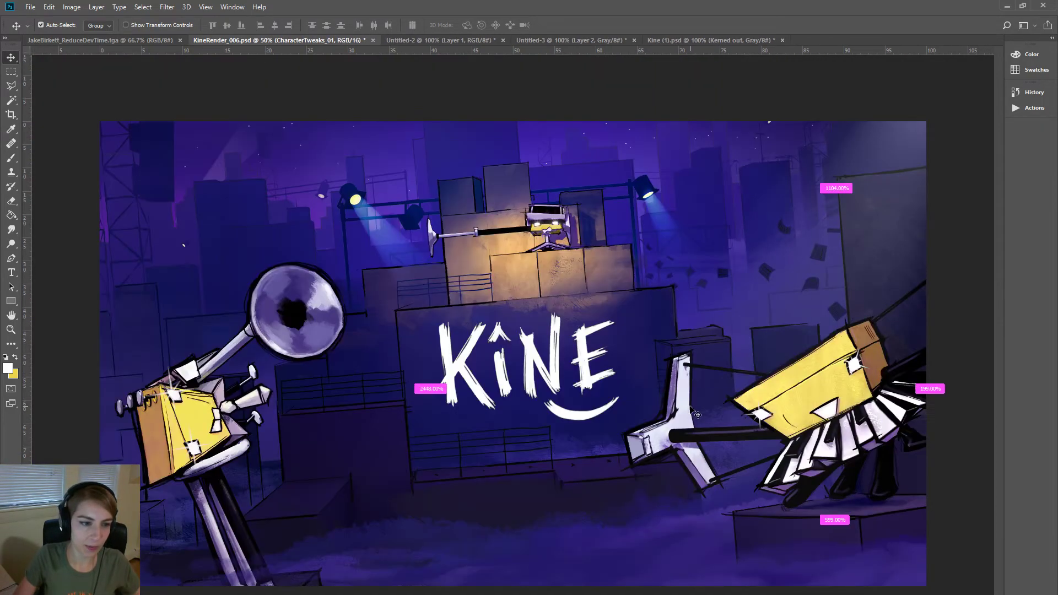
key(ctrl+minus)
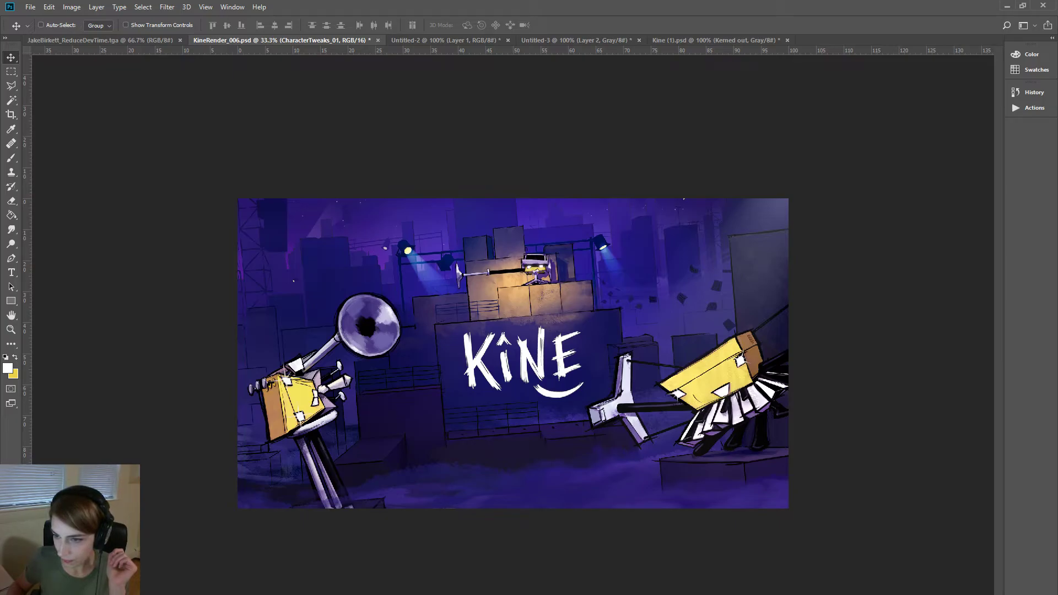
- Select Layer 71 and nudge the white KINE logo slightly into position
ctrl+click(457, 271)
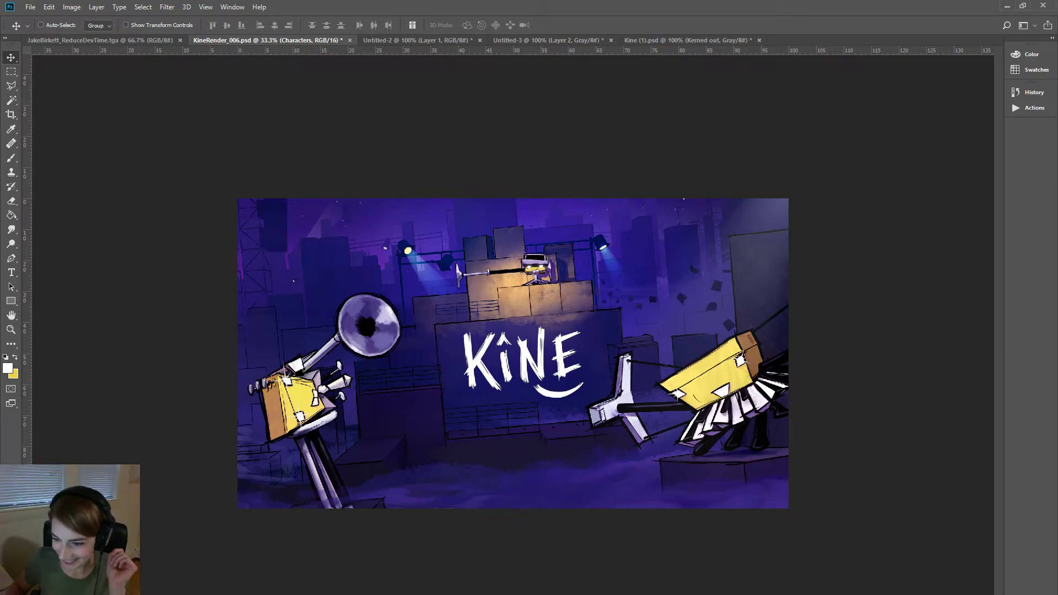
key(ctrl+shift+alt+n)
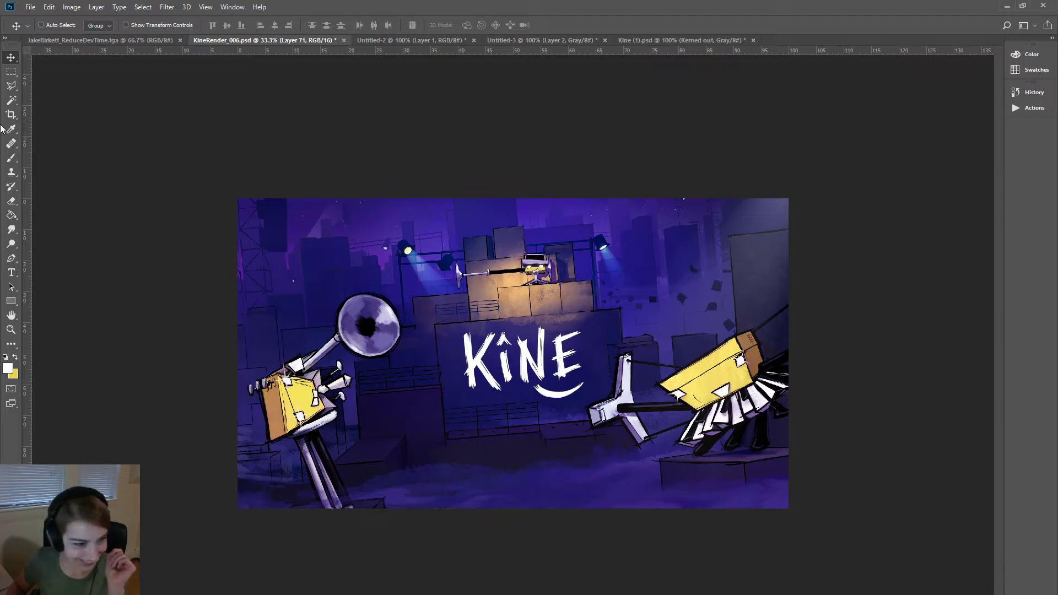
mouse_move(542, 358)
mouse_down()
mouse_move(531, 358)
mouse_move(547, 364)
mouse_up()
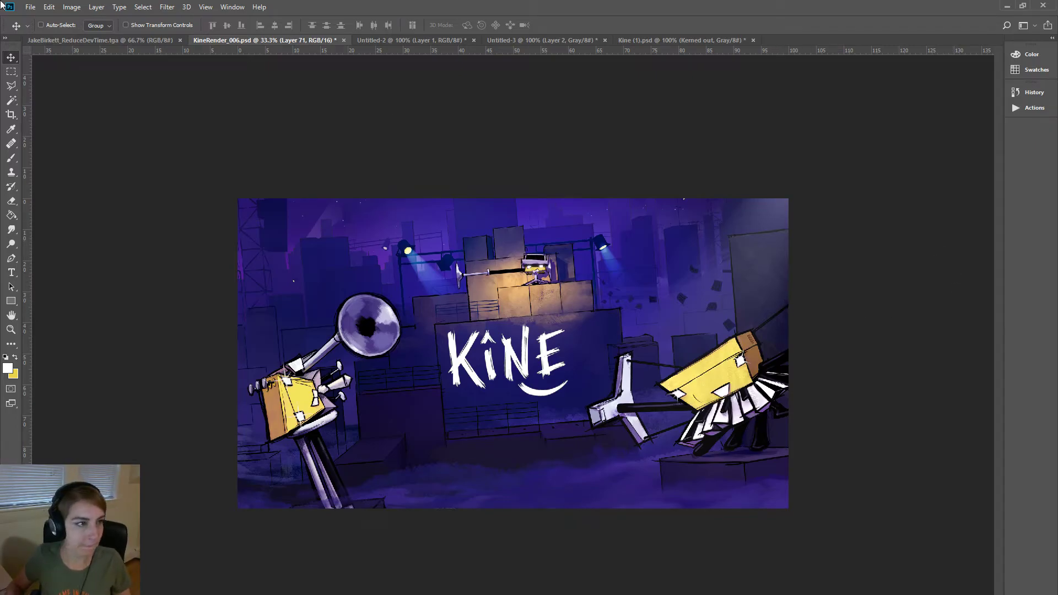
- Open Save As for the Kine render and resize the dialog to show the Downloads folder
click(30, 7)
click(91, 131)
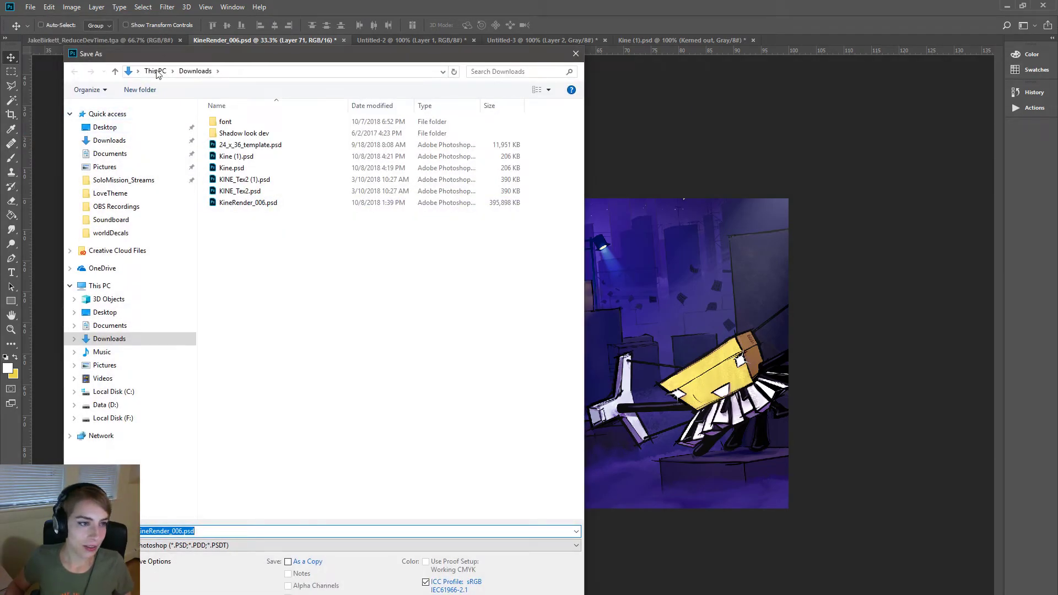
drag(254, 58, 604, 72)
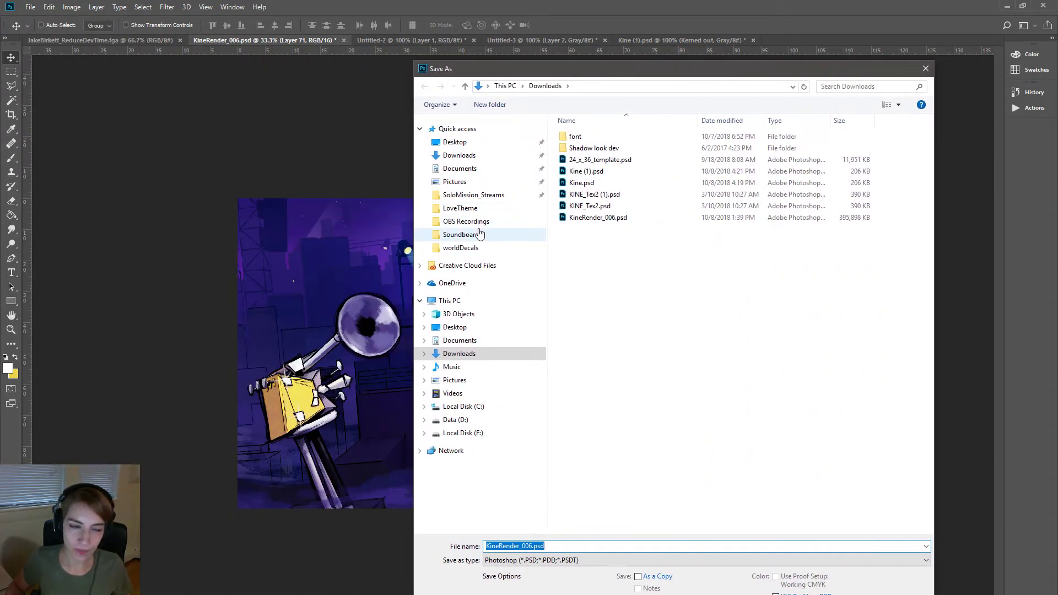
mouse_move(535, 74)
mouse_down()
mouse_move(413, 96)
mouse_move(1057, 177)
mouse_up()
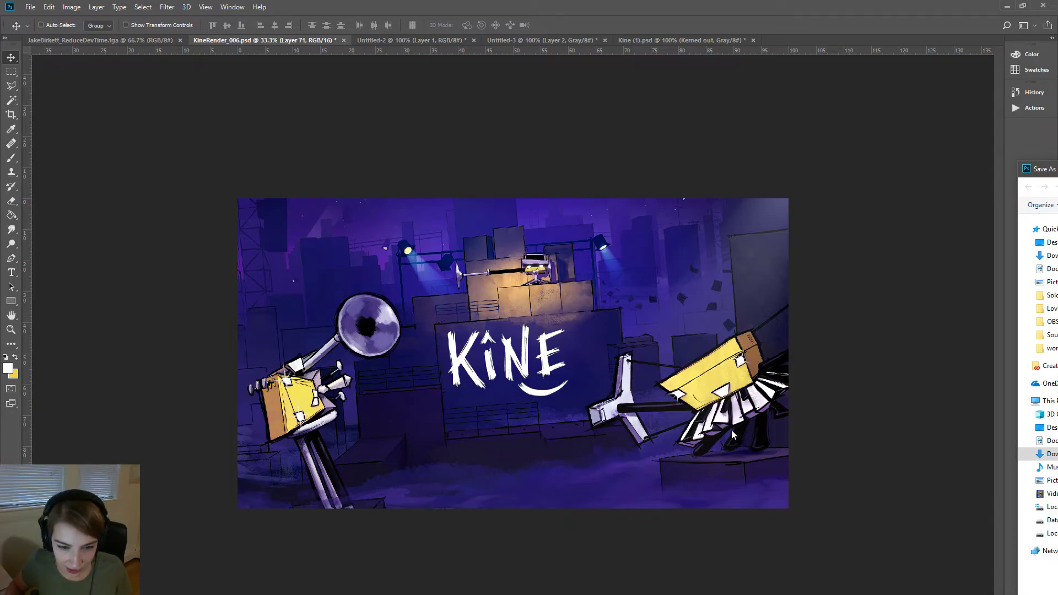
key(Return)
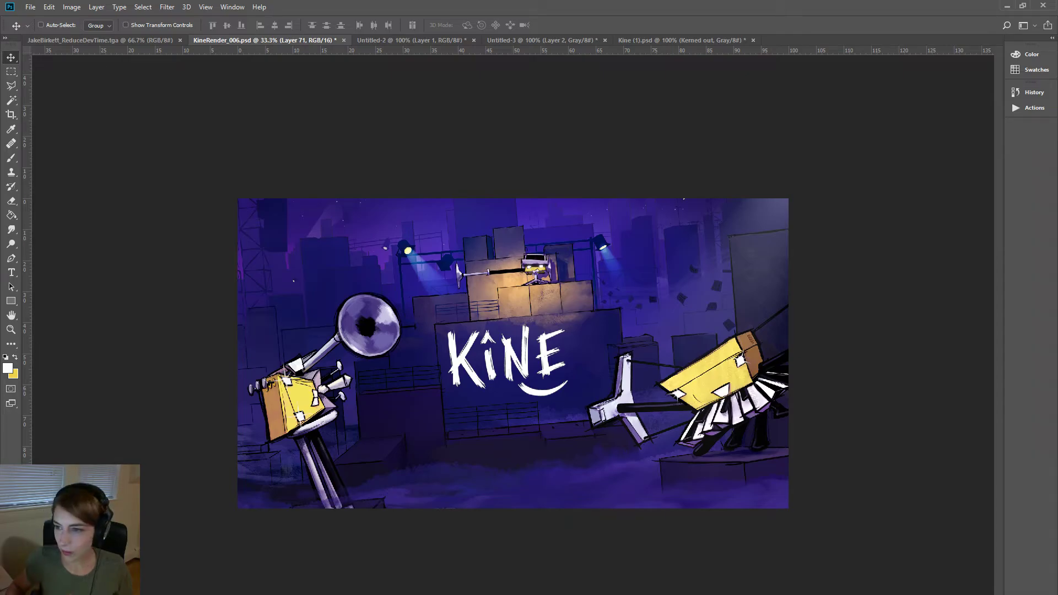
key(ctrl+shift+s)
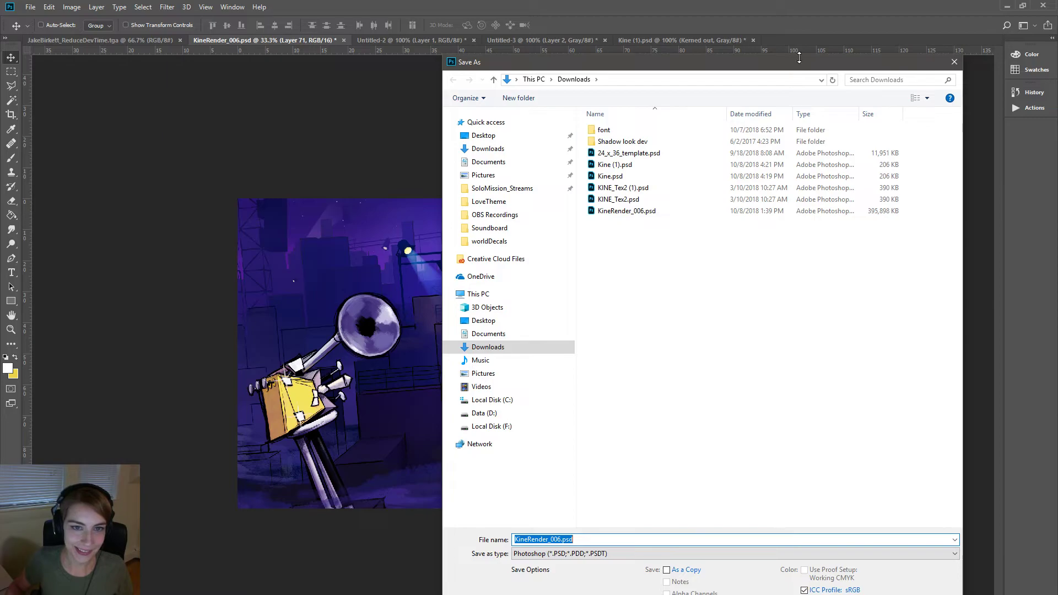
mouse_move(800, 57)
mouse_down()
mouse_move(808, 267)
mouse_move(1057, 154)
mouse_up()
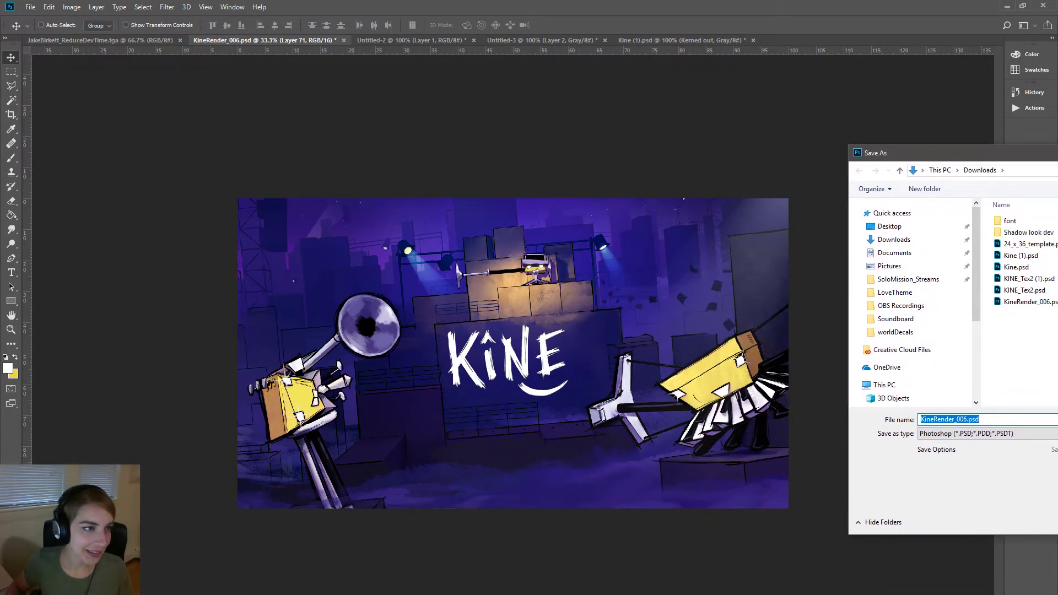
drag(1057, 153, 819, 164)
- Dismiss the open dialog and save the render as Kine_KeyArt.psd
key(Escape)
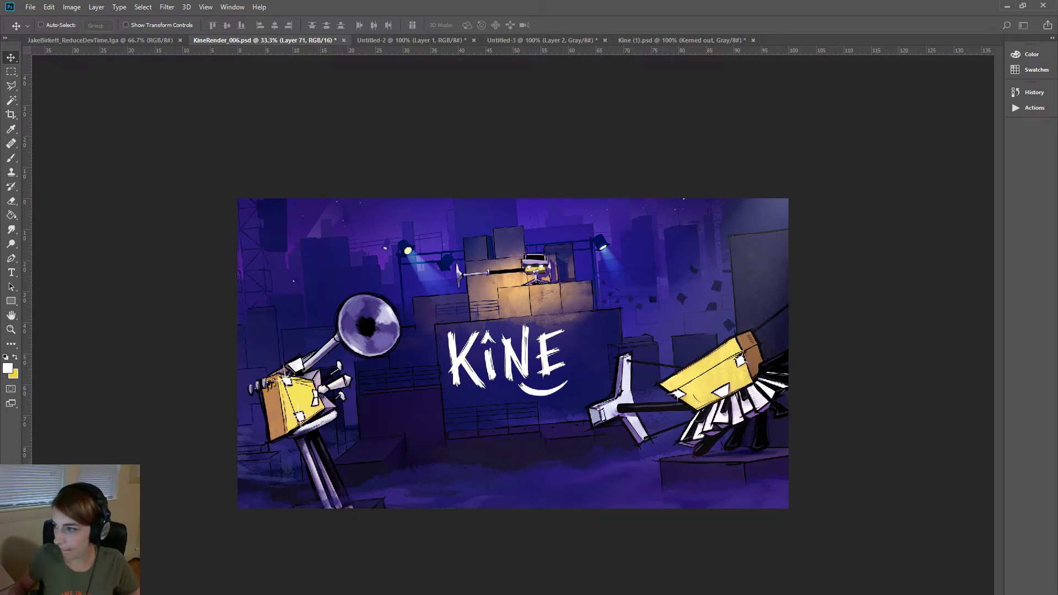
key(Return)
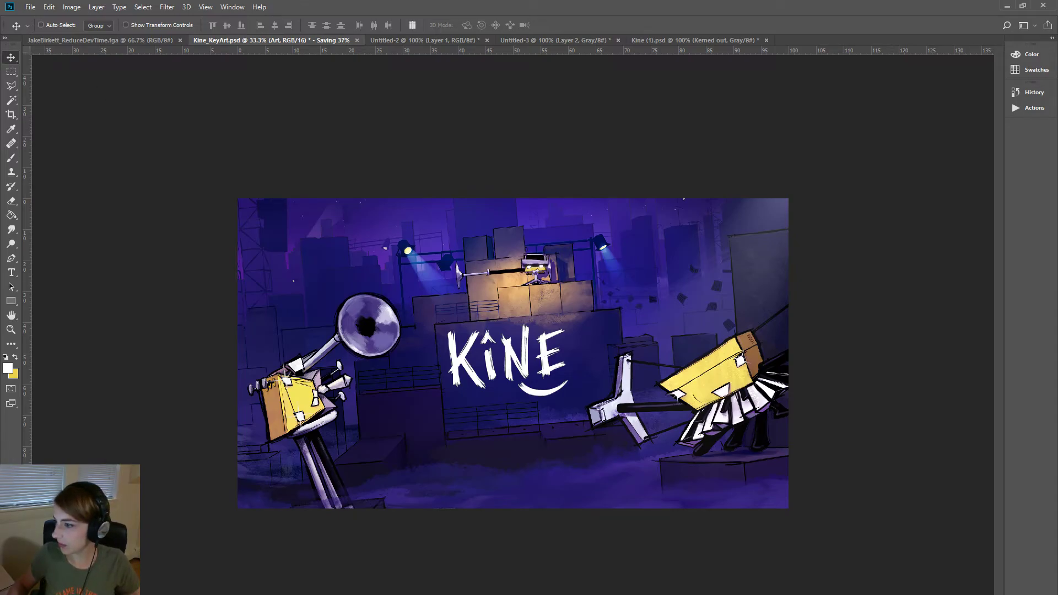
- Open capsule_sm.png from the ArtSource Marketing > Steam folder
click(30, 7)
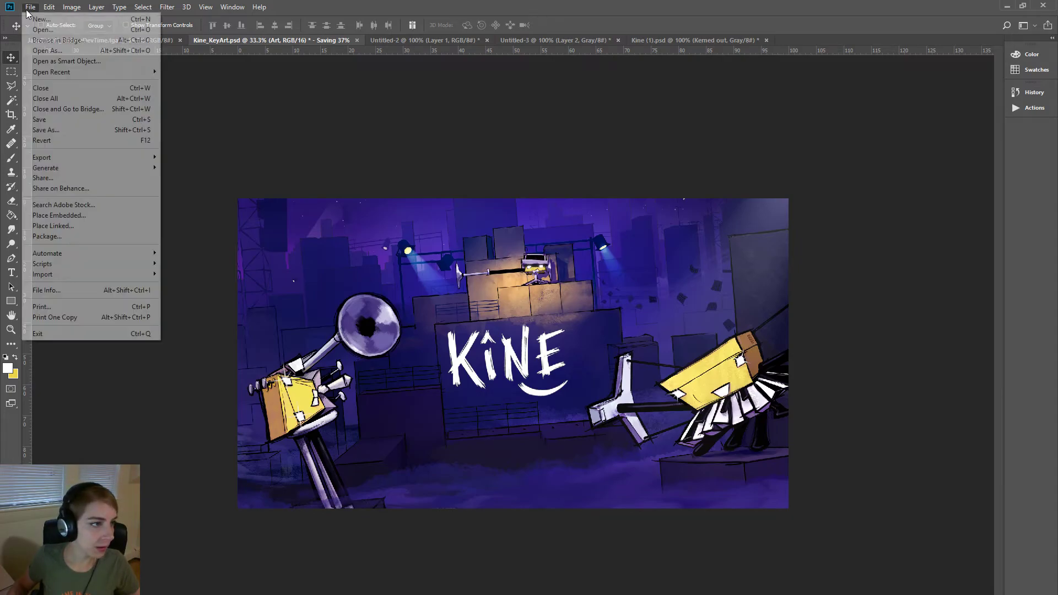
click(44, 29)
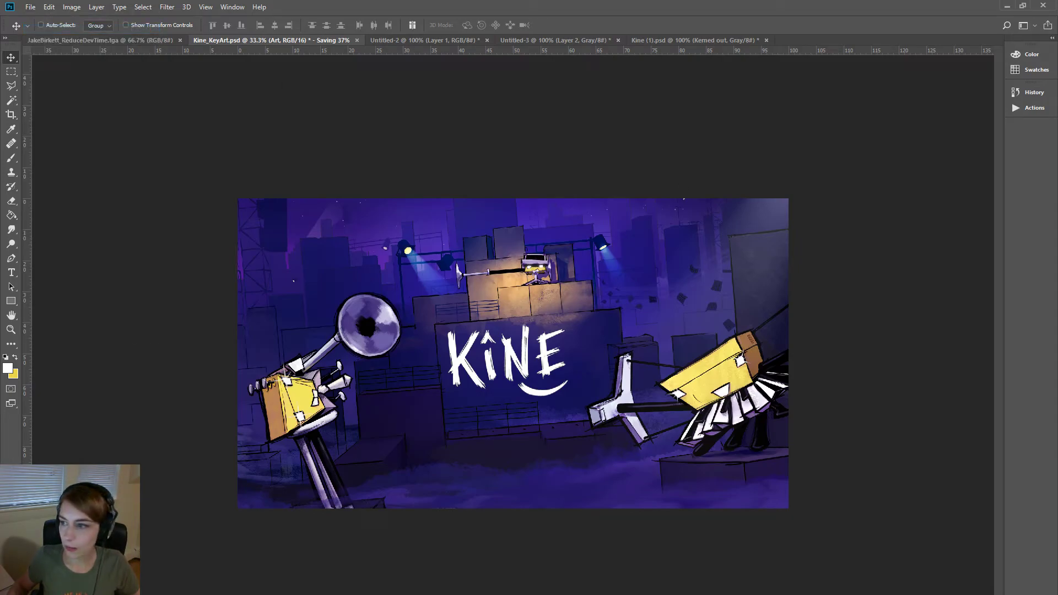
click(695, 184)
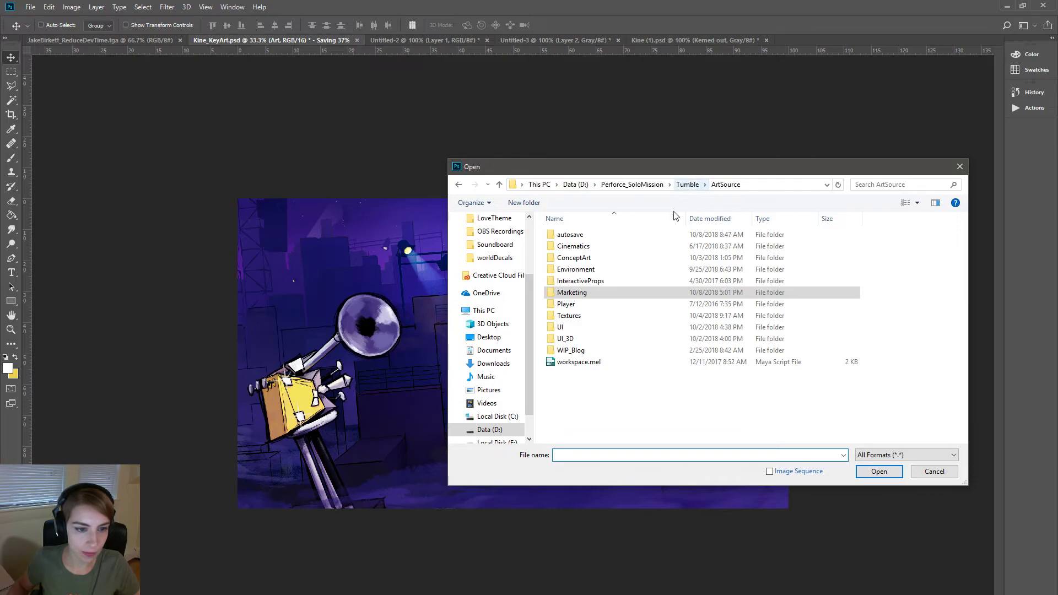
double_click(587, 294)
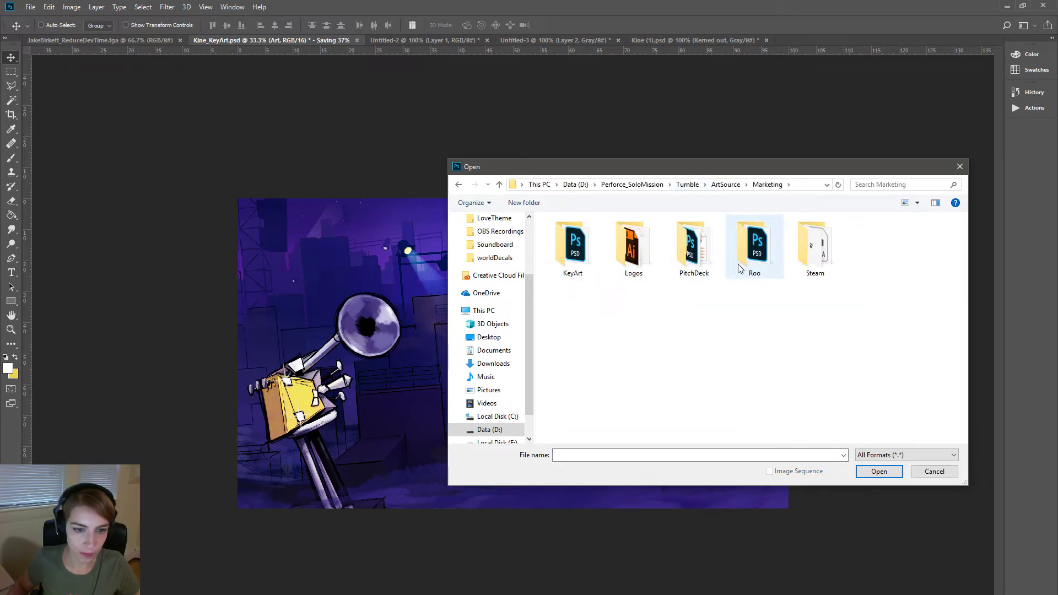
double_click(815, 247)
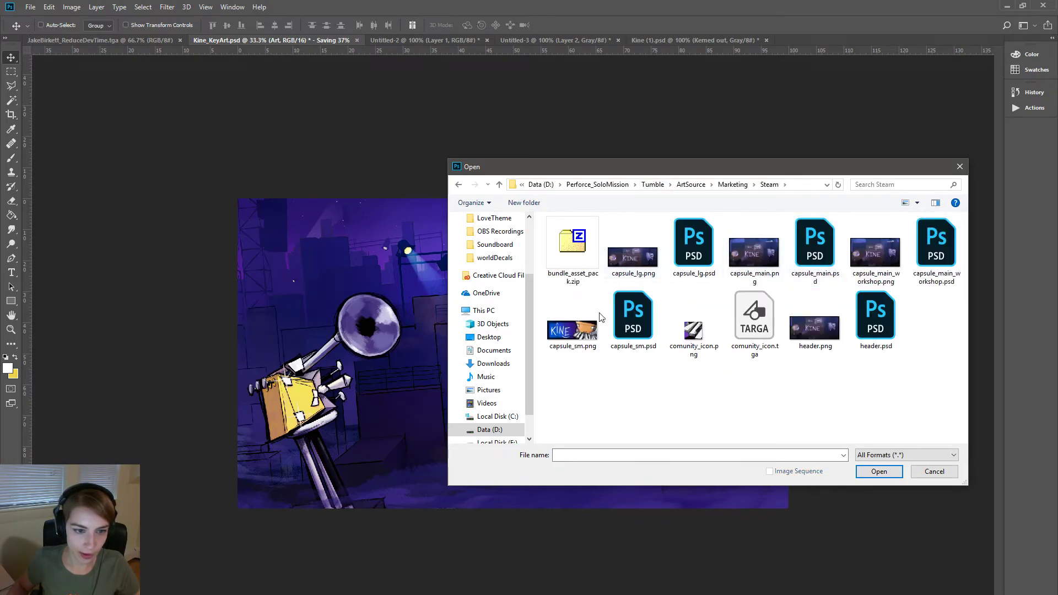
double_click(592, 331)
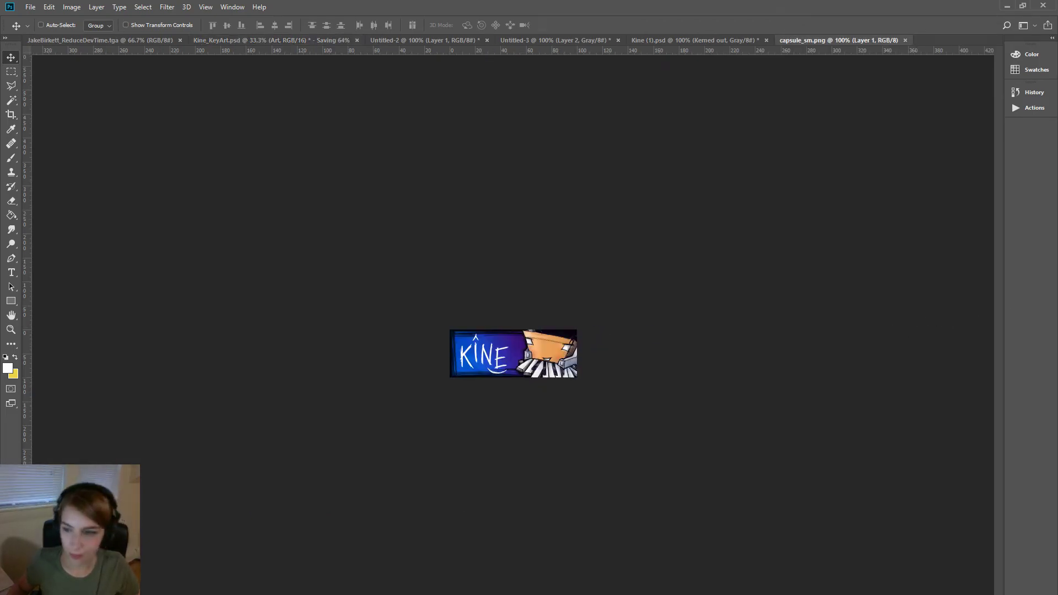
- Open capsule_sm.psd from the same Steam folder
click(30, 7)
click(39, 29)
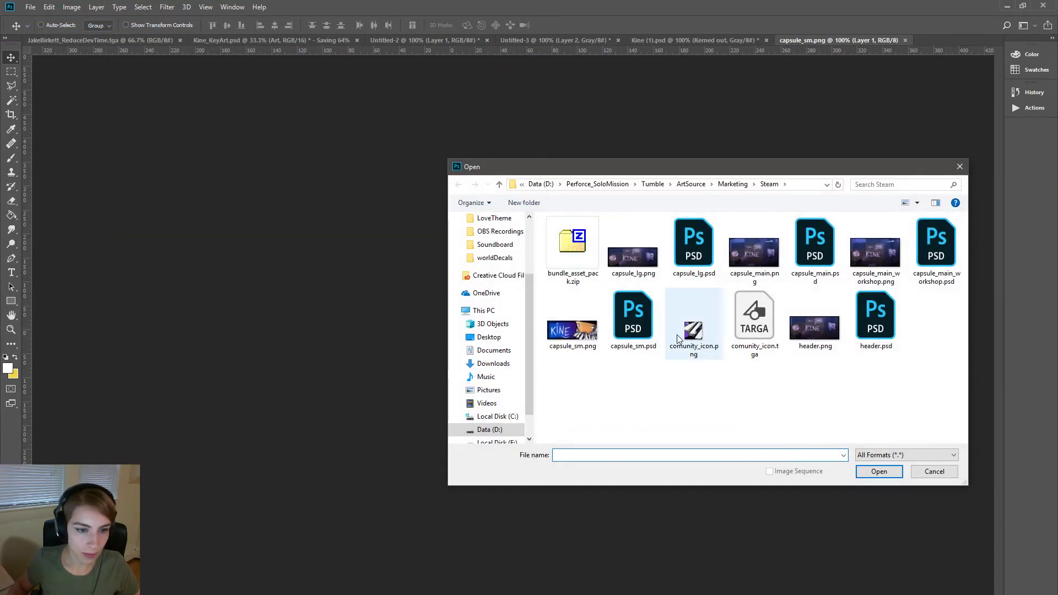
double_click(634, 346)
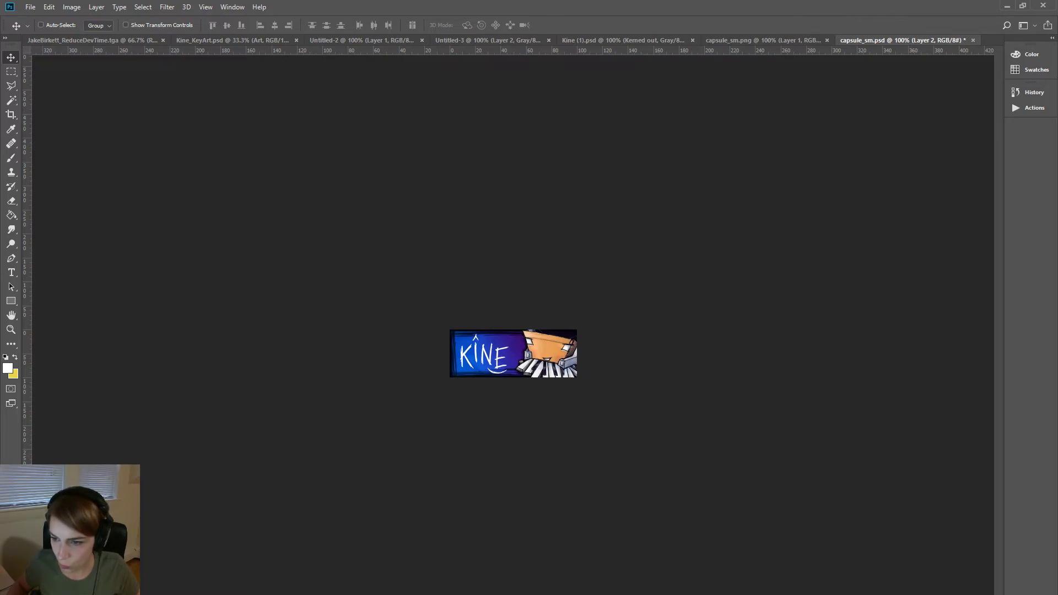
- Hide the old KINE text layer Asset 3 and select Layer 4
key(F7)
drag(825, 174, 830, 174)
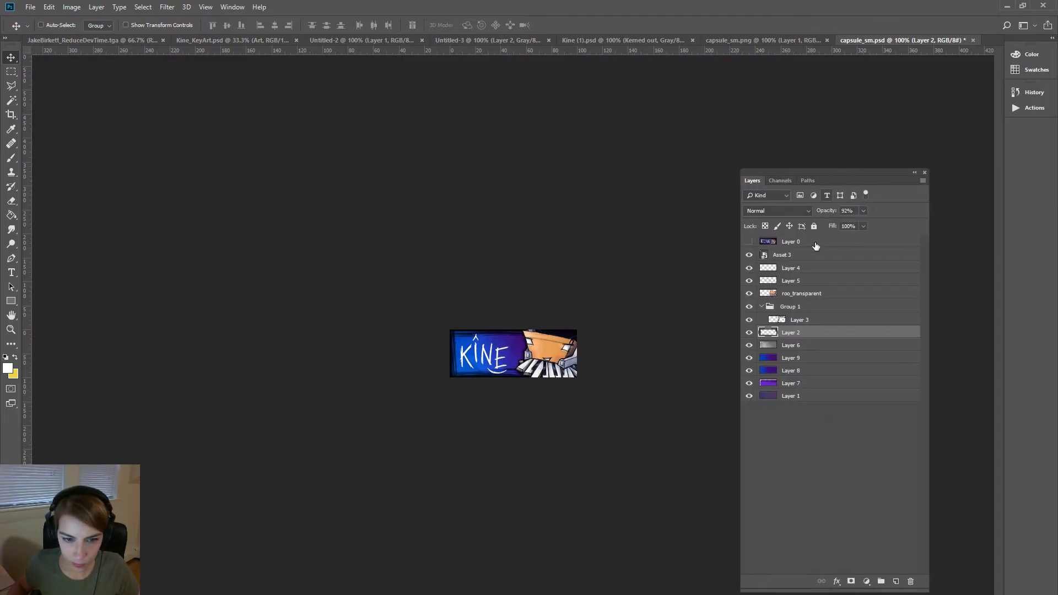
click(748, 257)
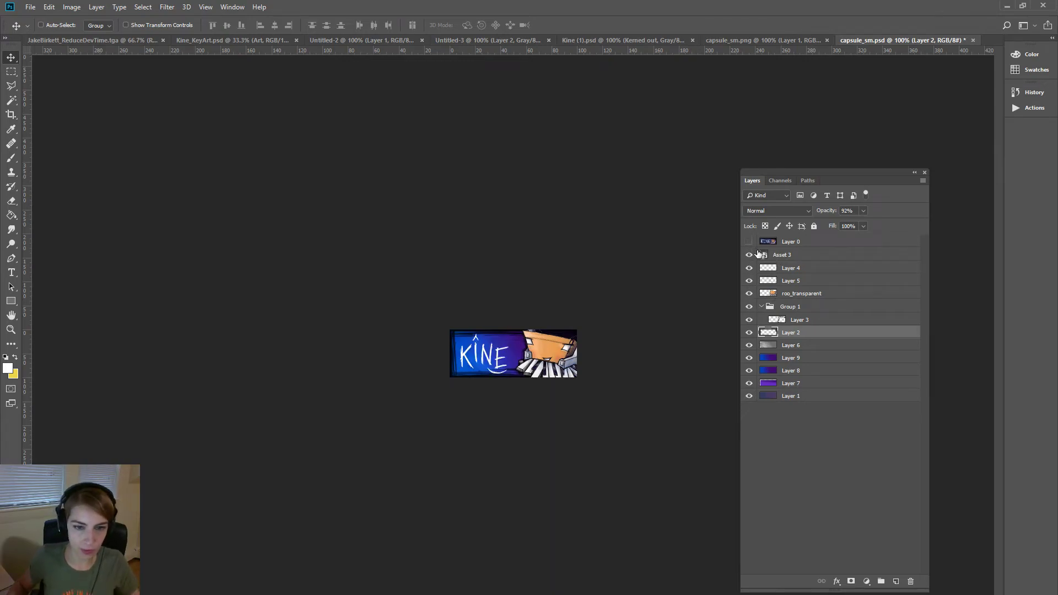
click(748, 257)
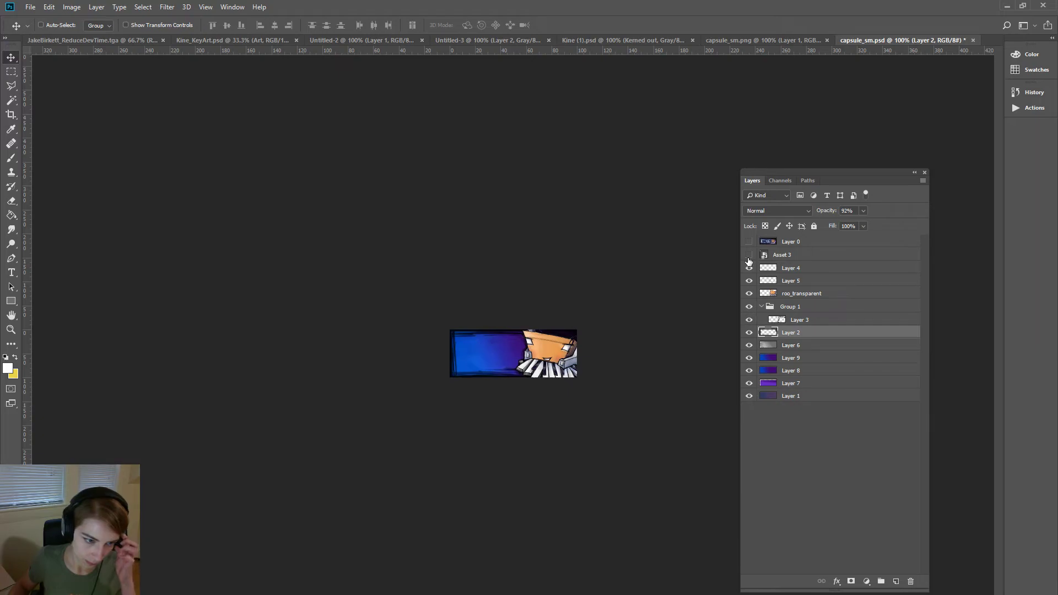
click(840, 272)
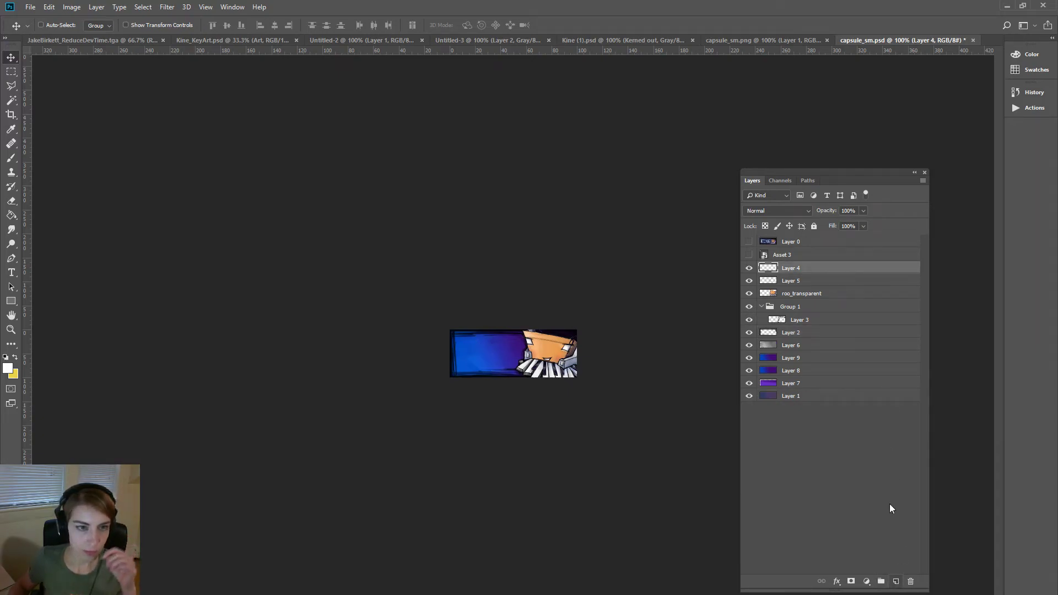
- Paste the brush logo from Kine (1).psd, invert it, and set blend mode to Lighten
click(623, 40)
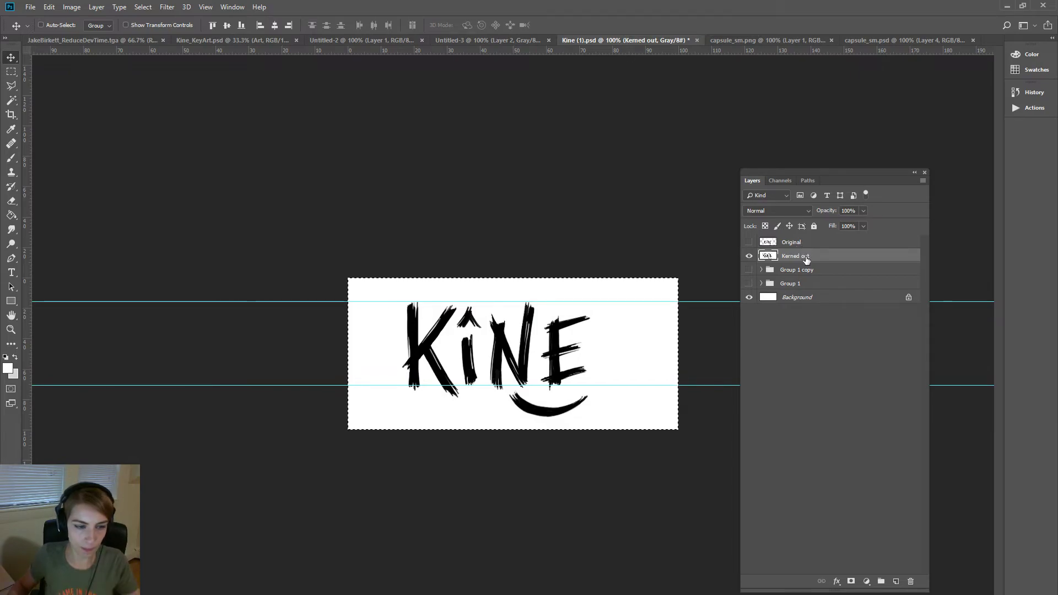
click(907, 40)
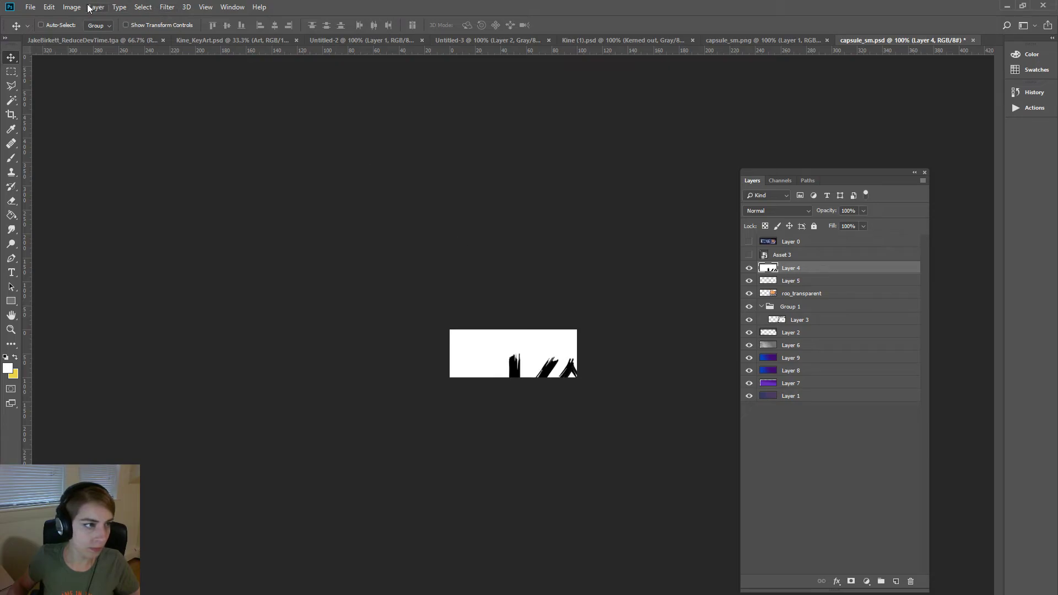
click(72, 7)
mouse_move(89, 35)
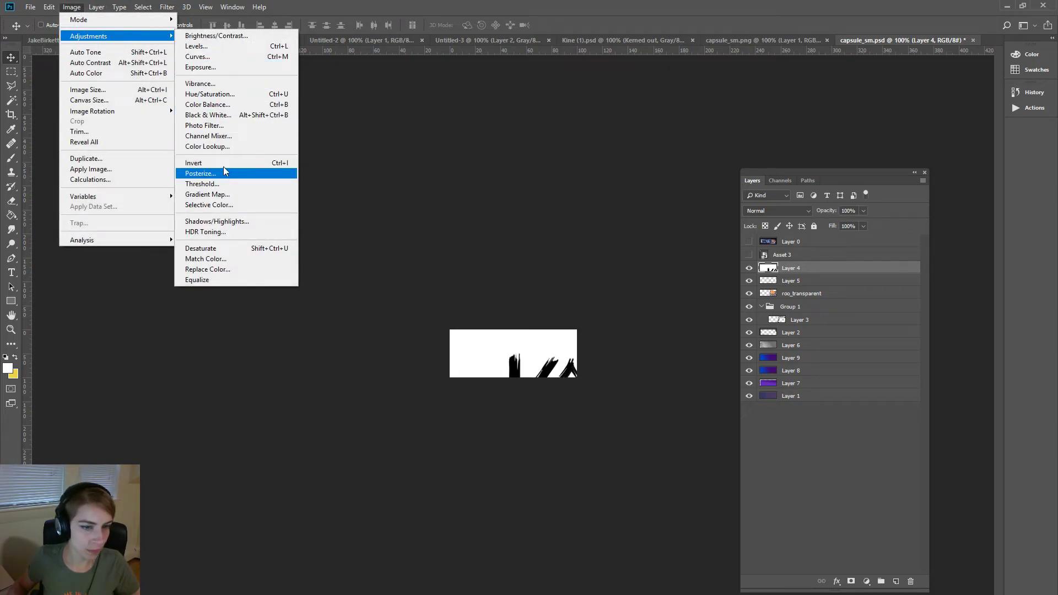
click(223, 163)
click(777, 211)
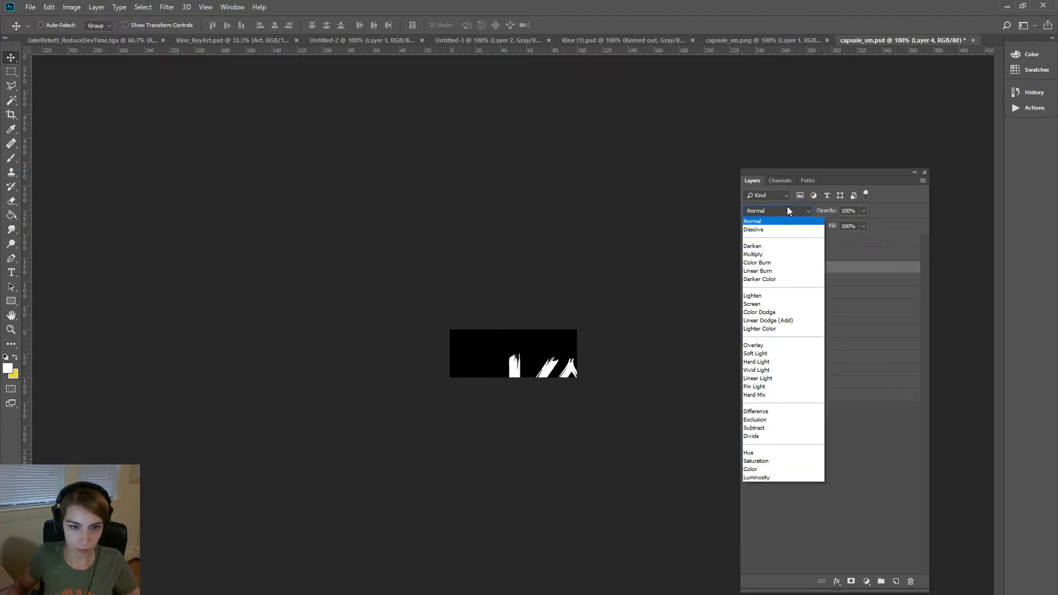
click(768, 296)
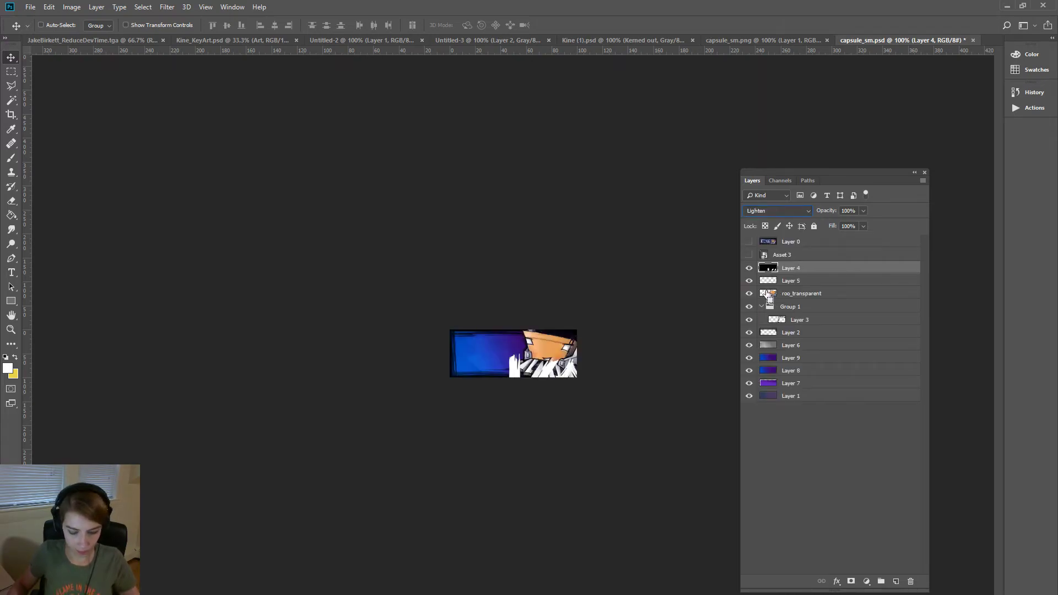
- Move the logo left and free-transform it down to about 30%
drag(668, 338, 487, 313)
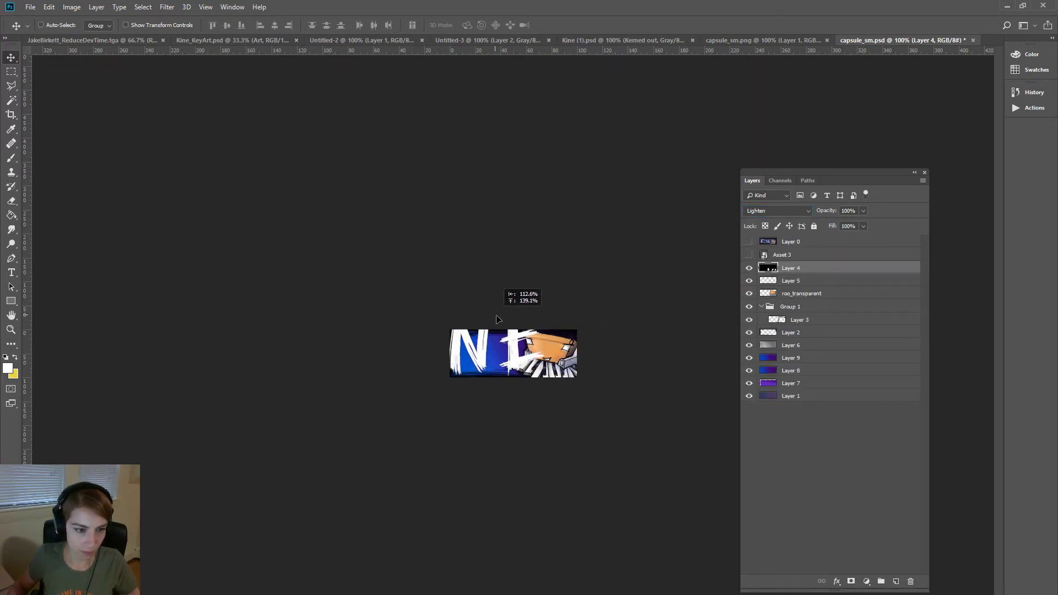
key(ctrl+t)
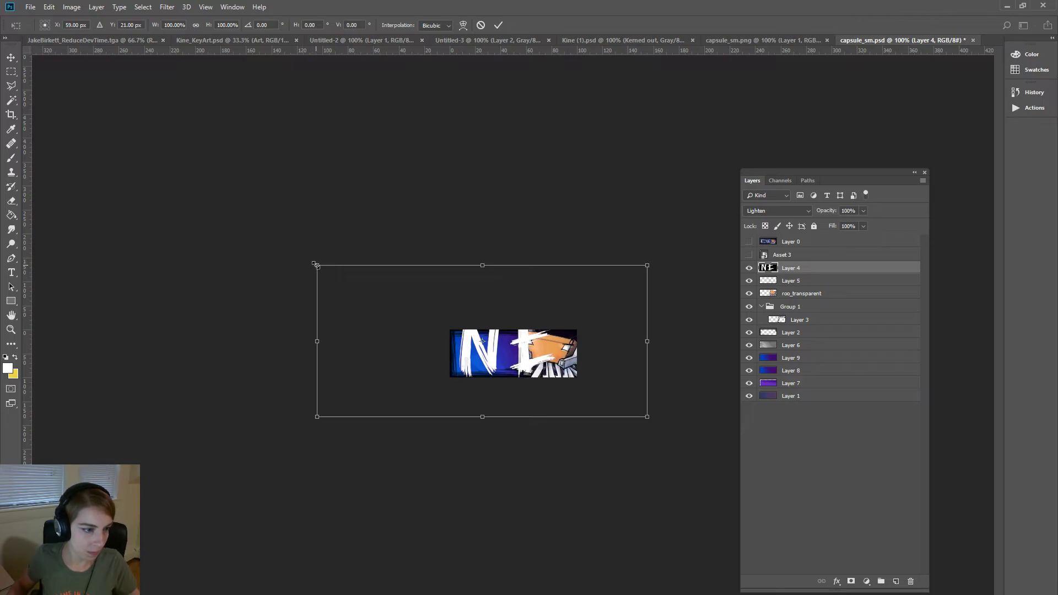
drag(317, 265, 540, 425)
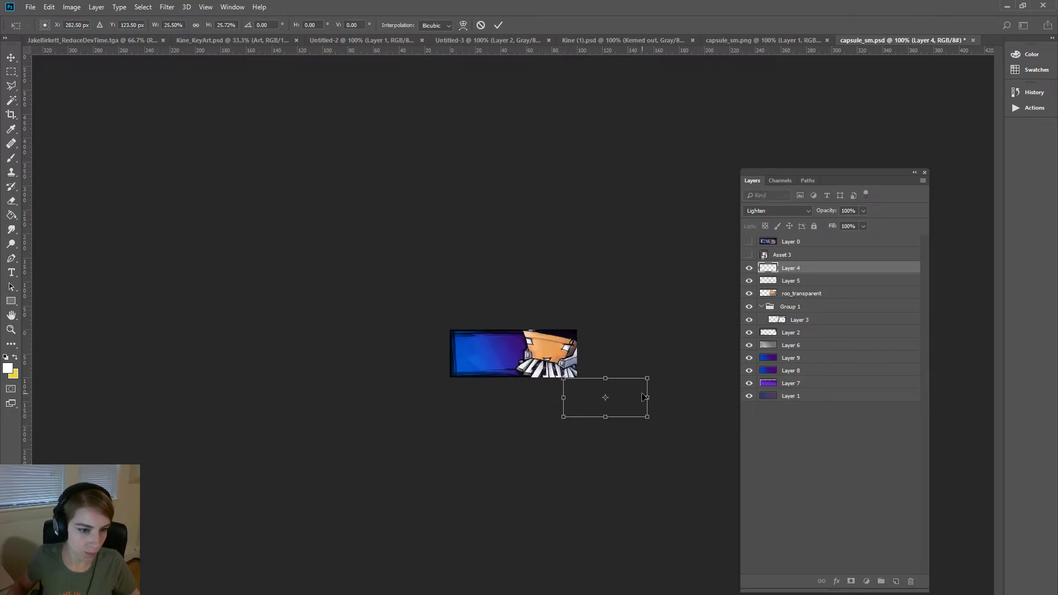
mouse_move(617, 400)
mouse_down()
mouse_move(511, 356)
mouse_move(544, 377)
mouse_up()
drag(494, 354, 517, 360)
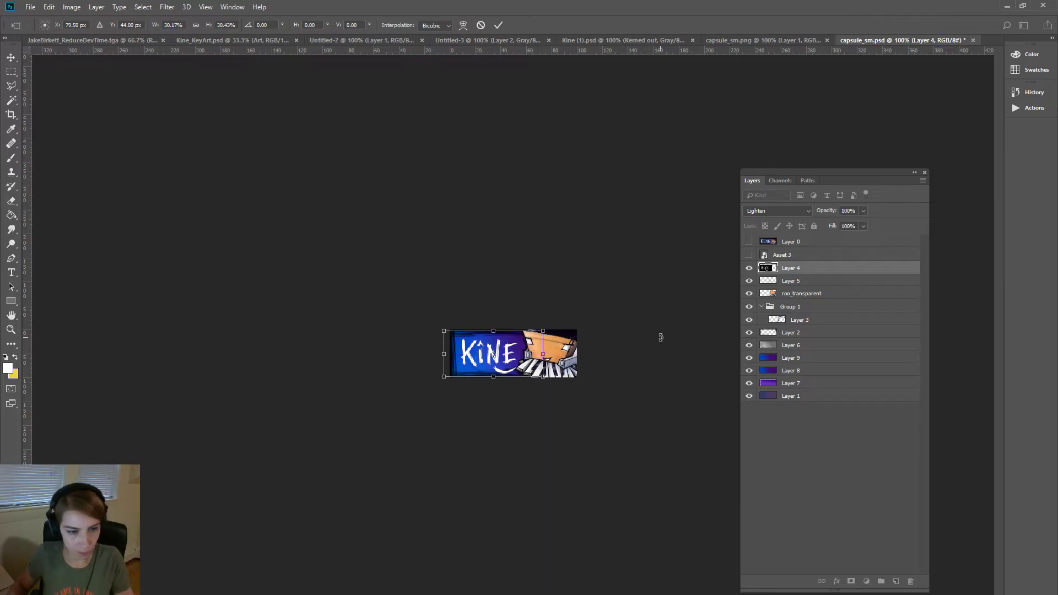
- Fine-tune the logo's size and nudge it pixel by pixel into place
key(Right)
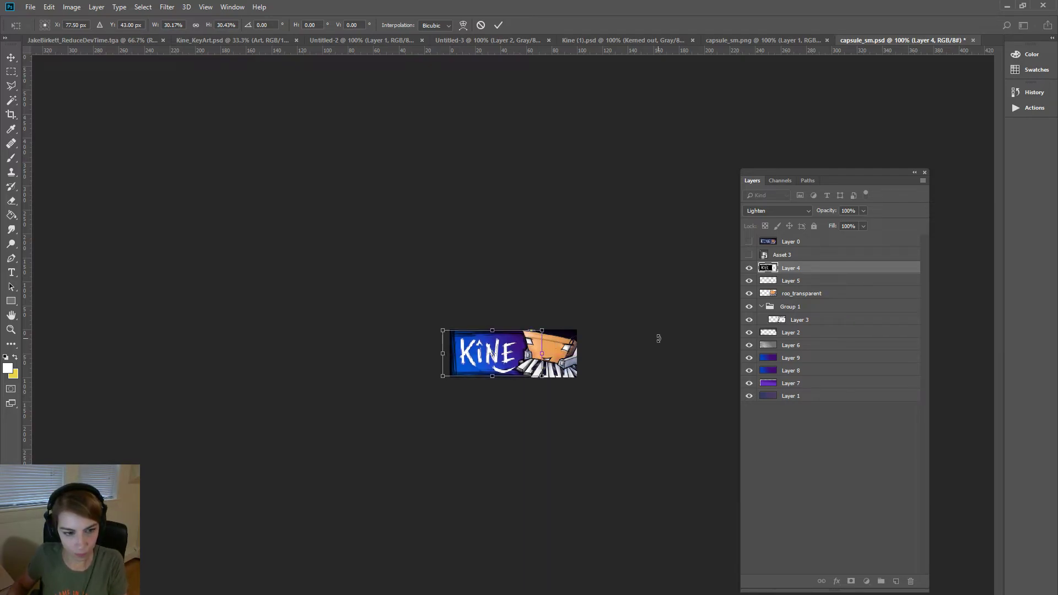
key(Left)
key(Left)
key(Left)
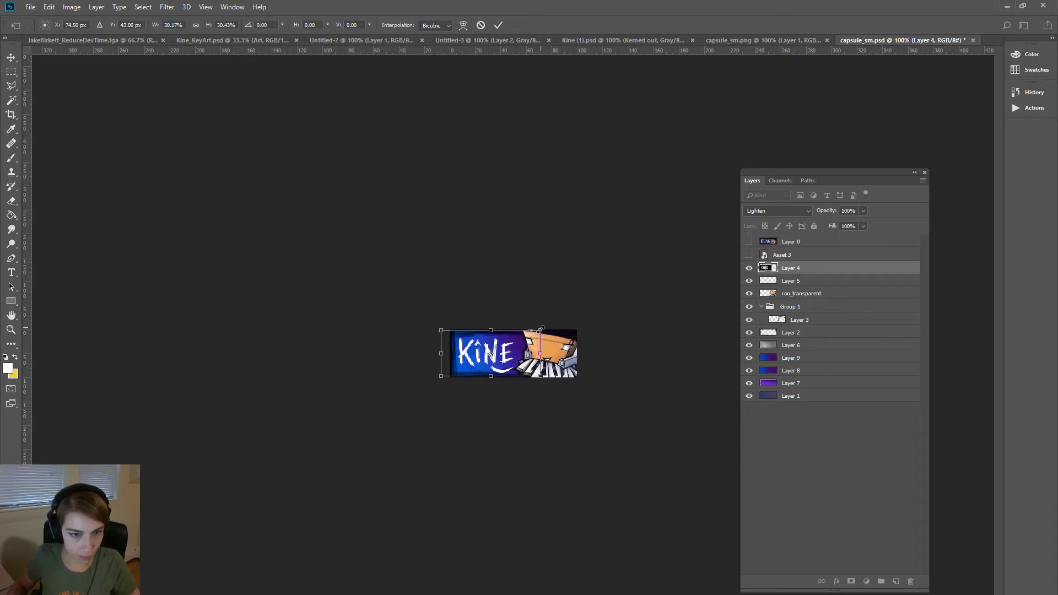
drag(540, 330, 539, 331)
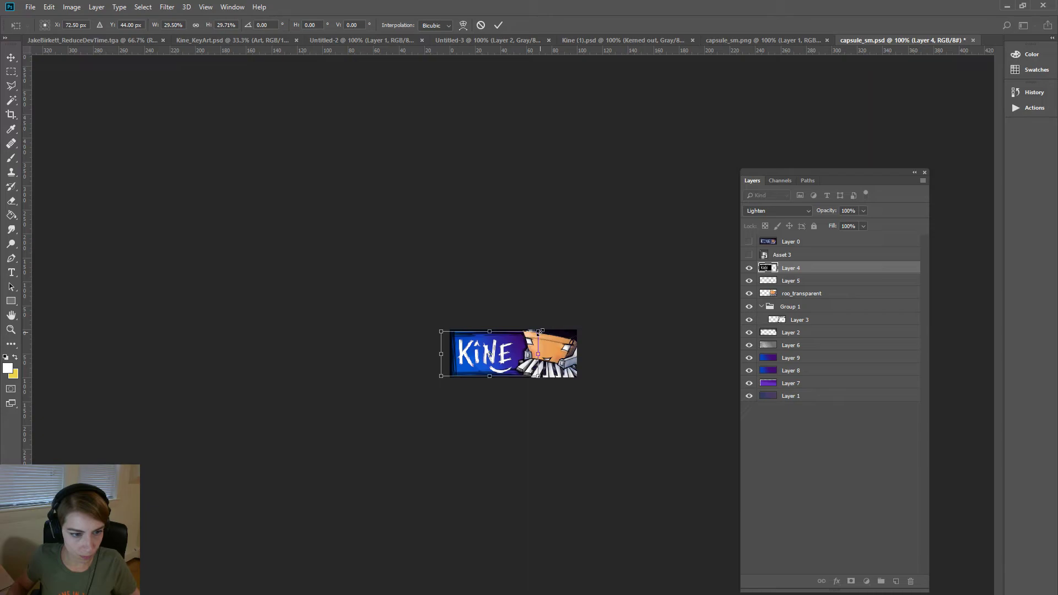
key(Right)
key(Right)
key(Right)
key(Right)
key(Up)
key(Up)
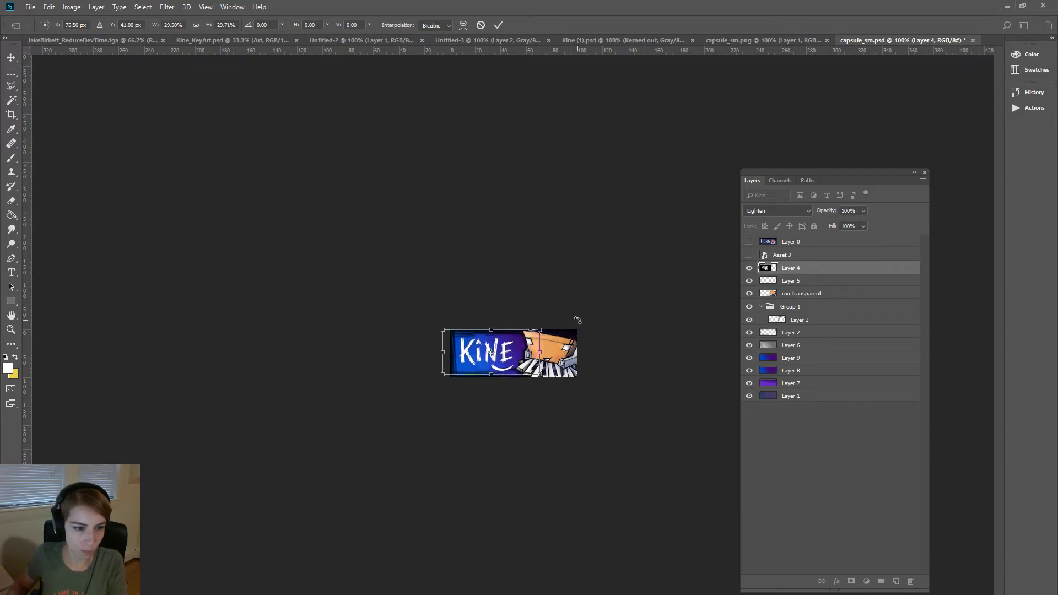
key(Up)
key(Up)
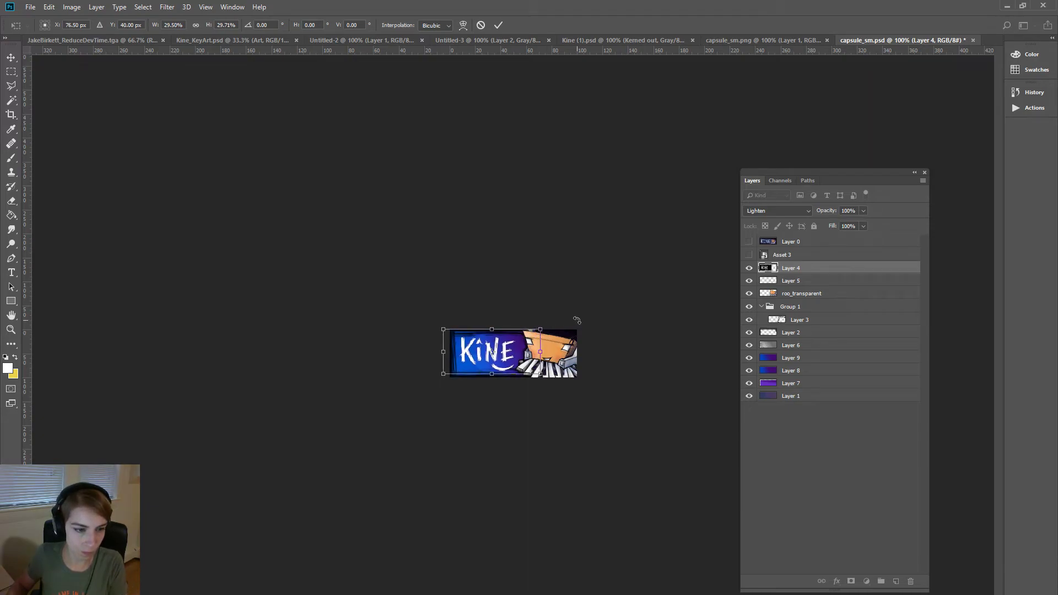
key(Left)
key(Down)
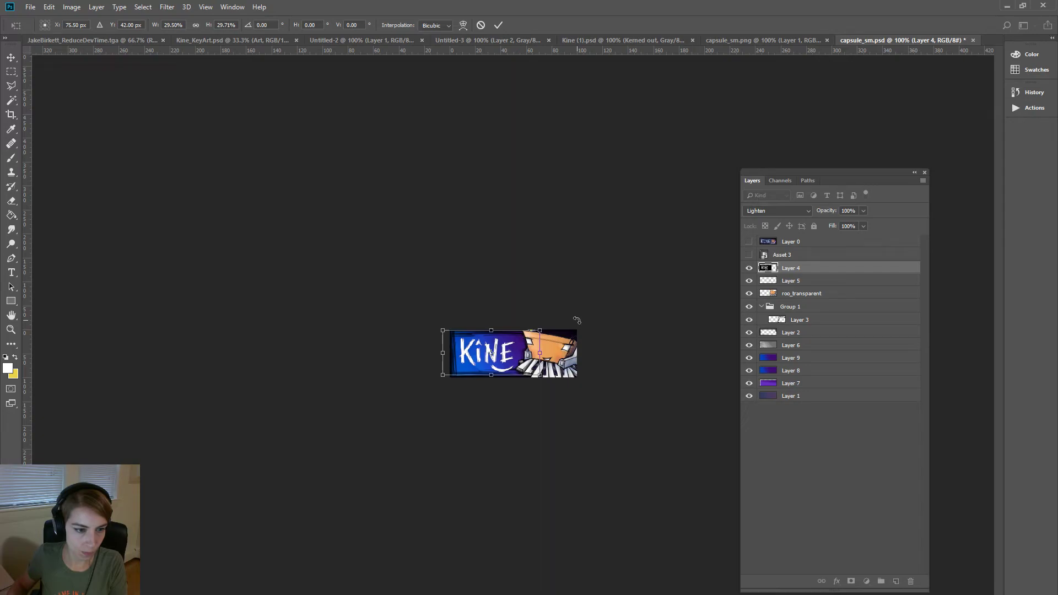
key(Left)
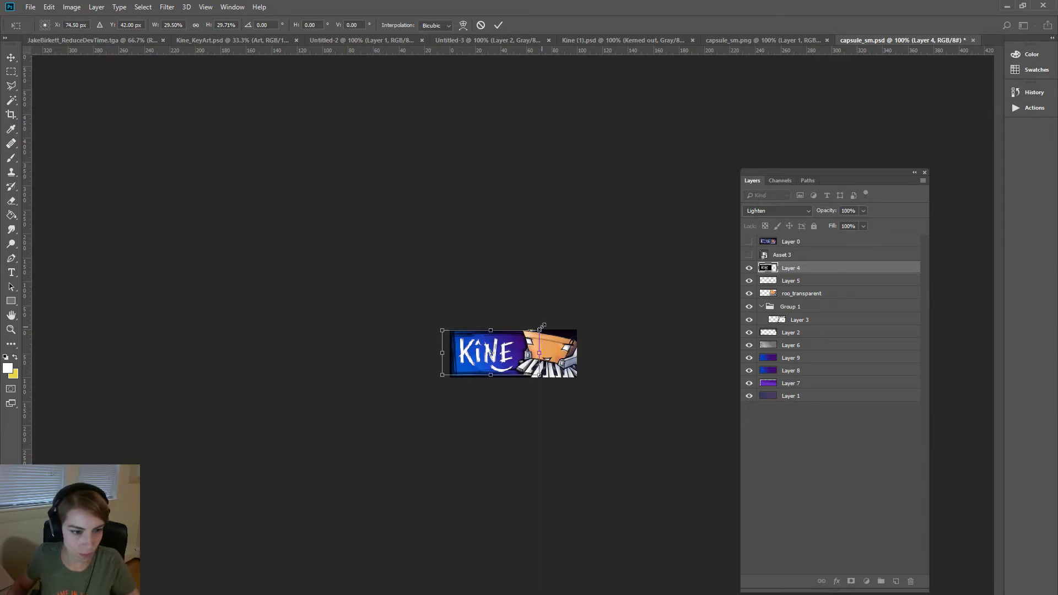
drag(539, 330, 546, 326)
key(Down)
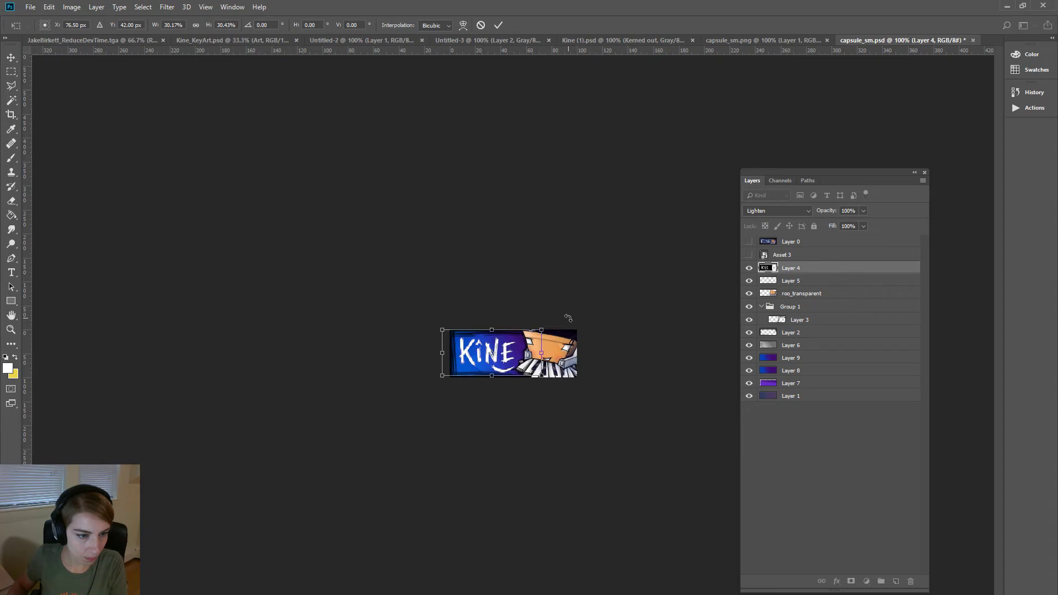
- Commit the logo transform and toggle layers to compare old and new KINE logos
key(Return)
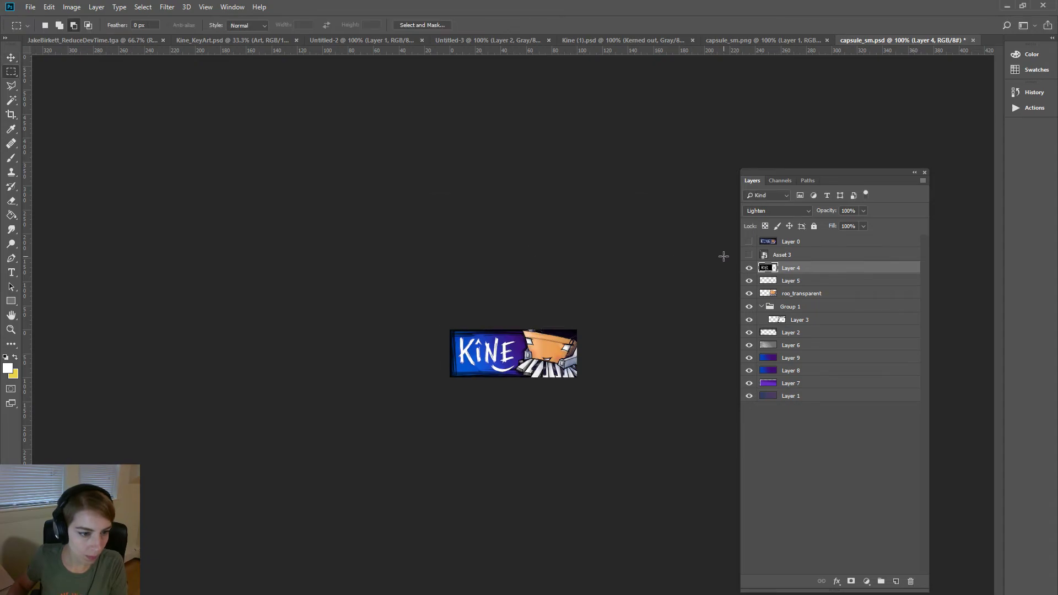
click(748, 268)
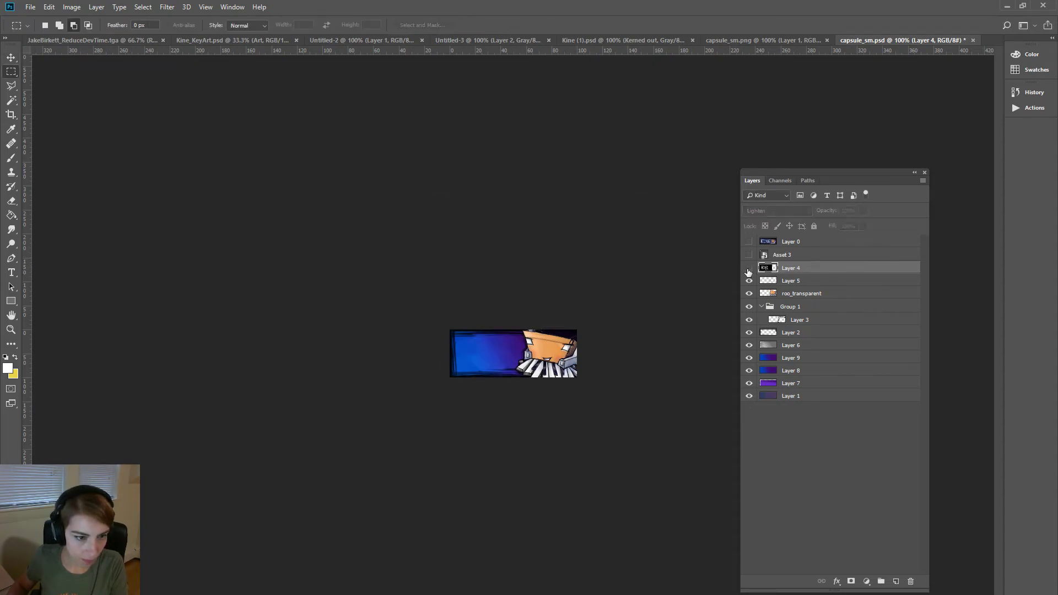
click(748, 268)
click(749, 268)
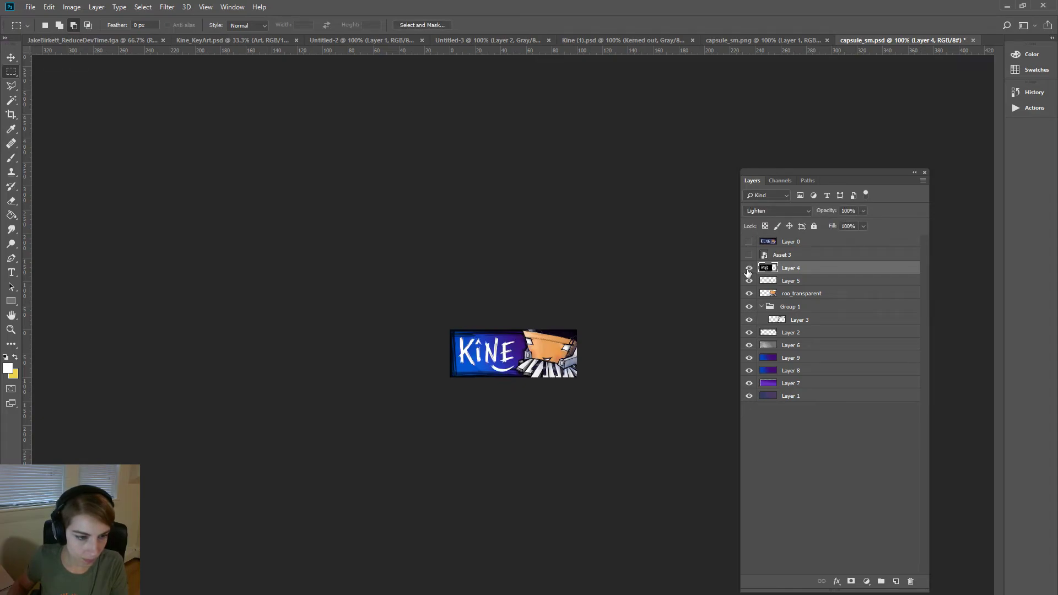
click(749, 294)
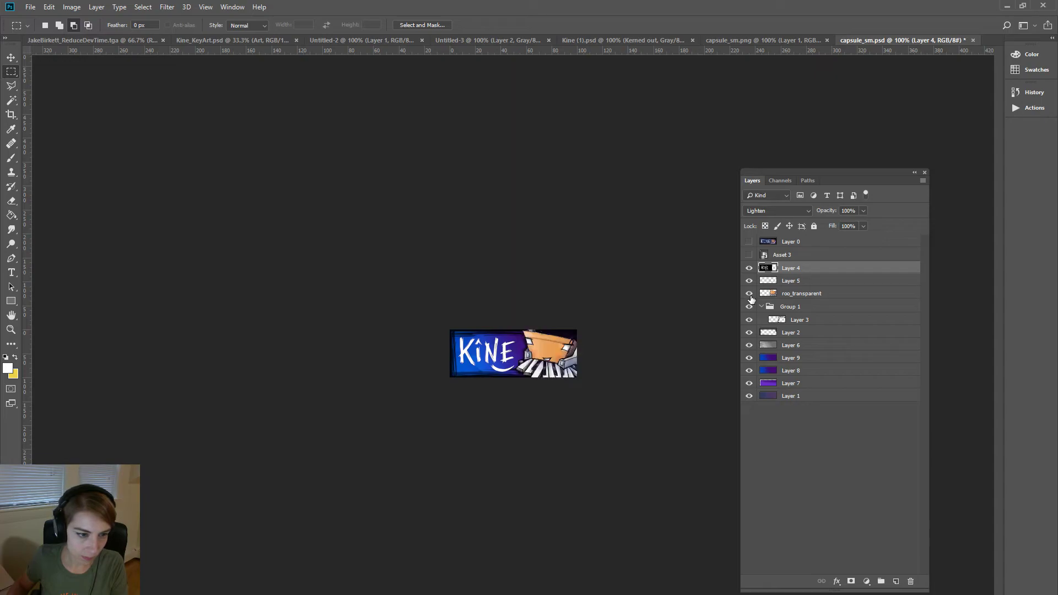
click(748, 255)
click(749, 255)
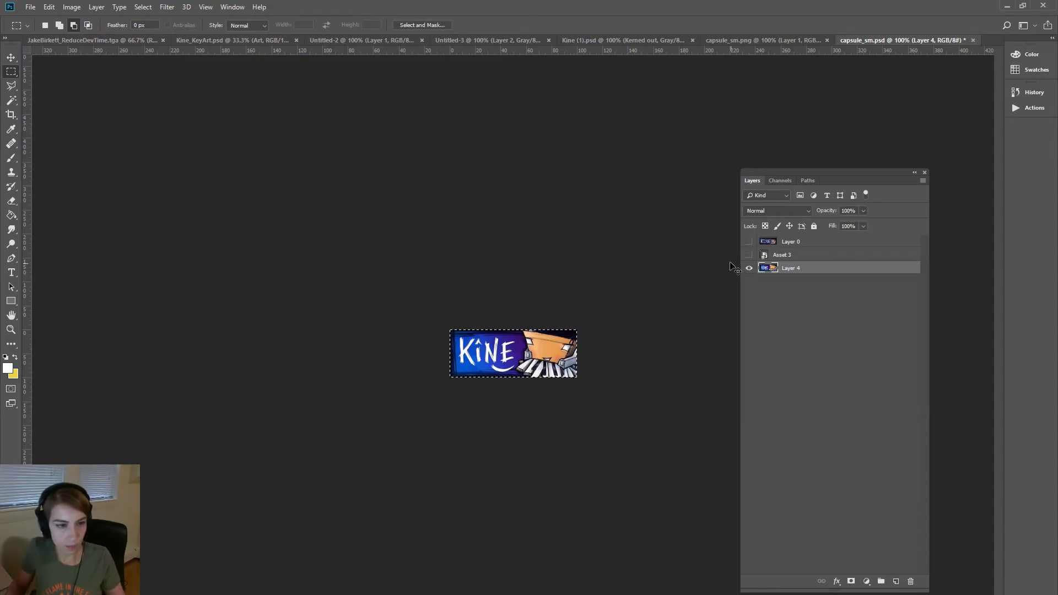
- Paste the art into capsule_sm.png, save and close it, then save capsule_sm.psd
click(766, 40)
key(ctrl+v)
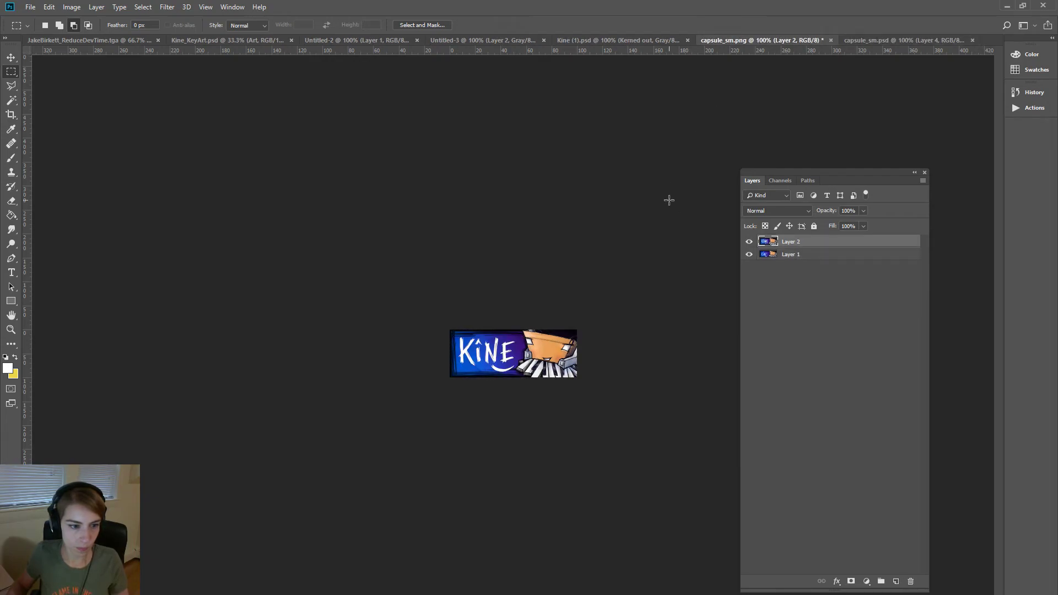
key(ctrl+s)
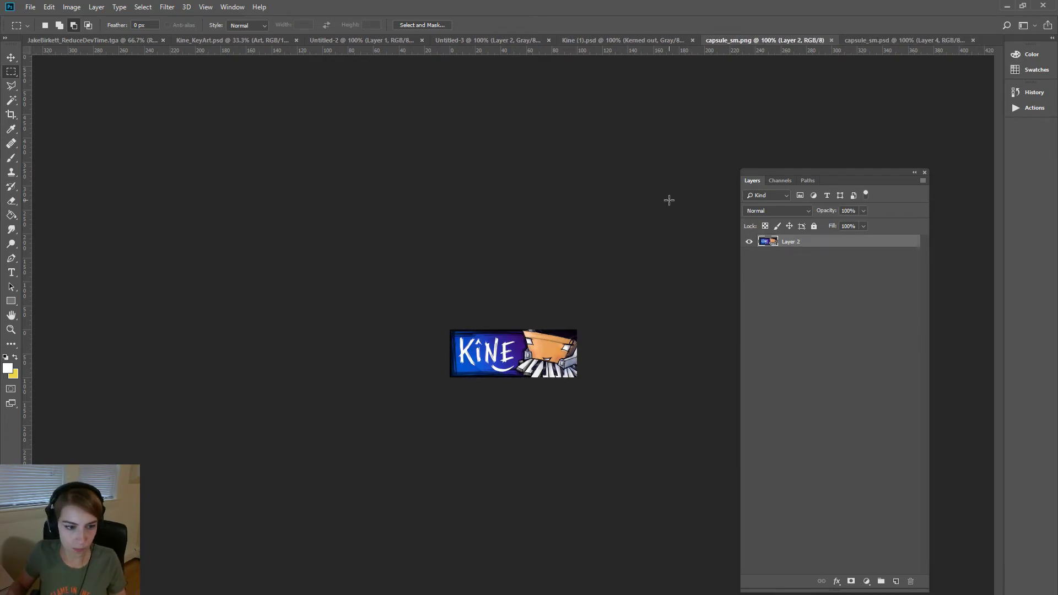
click(832, 40)
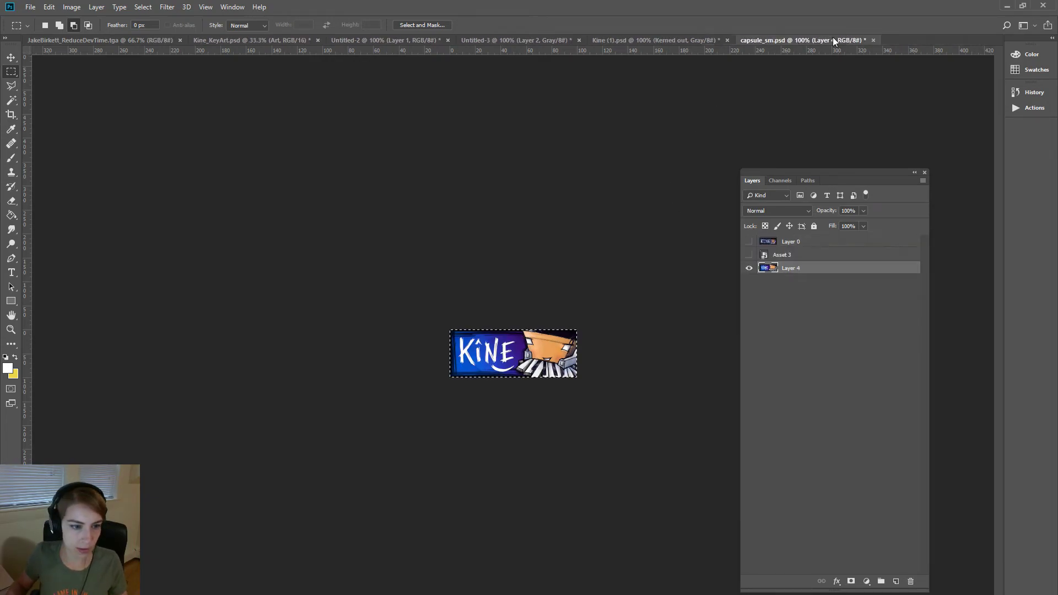
click(872, 40)
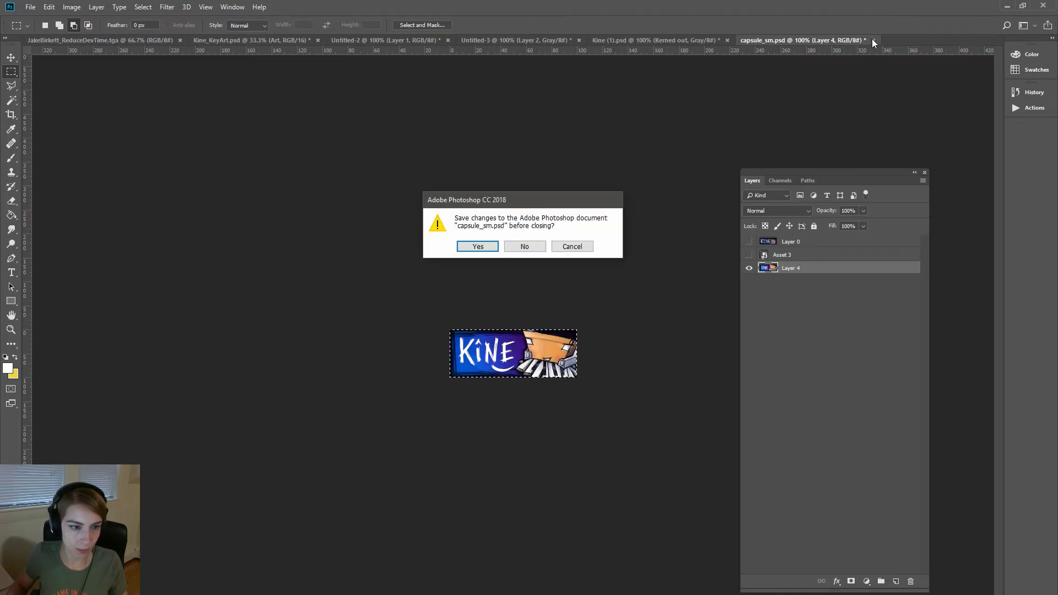
click(589, 248)
key(ctrl+s)
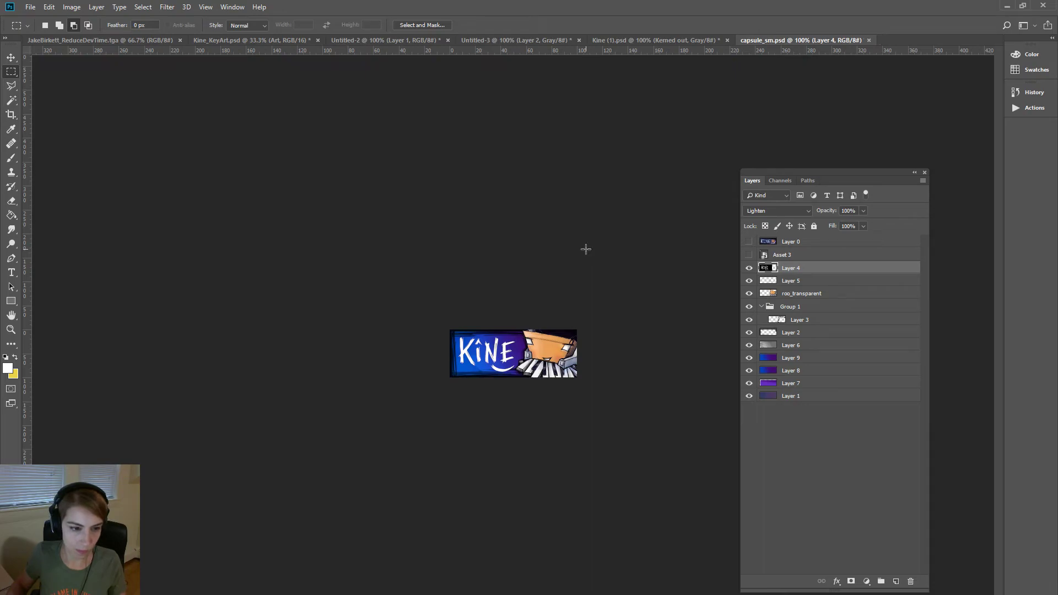
- Close capsule_sm.psd and bring up the Open dialog in the Steam folder
click(869, 40)
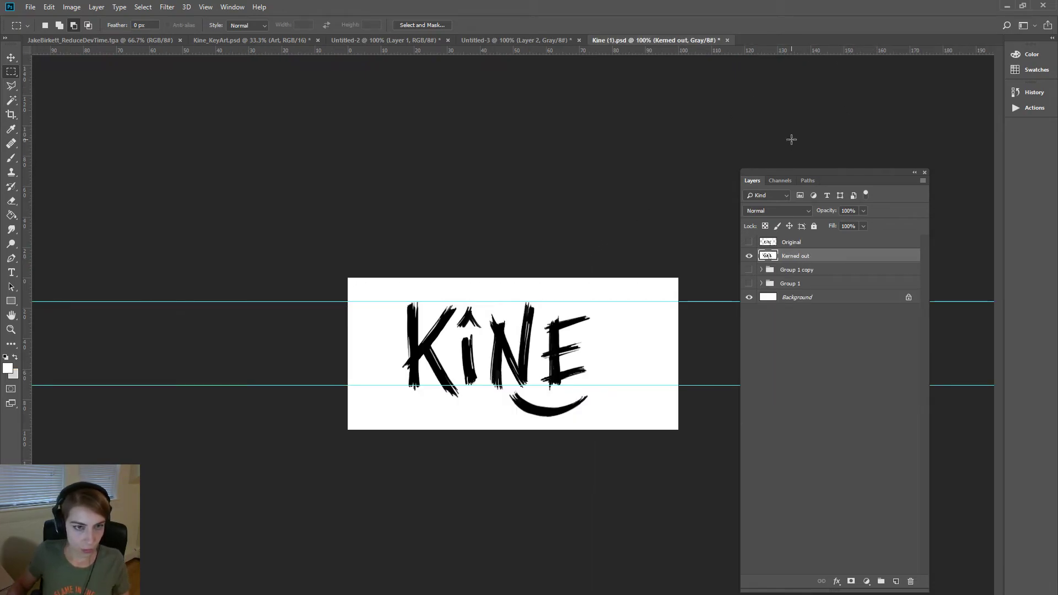
key(ctrl+o)
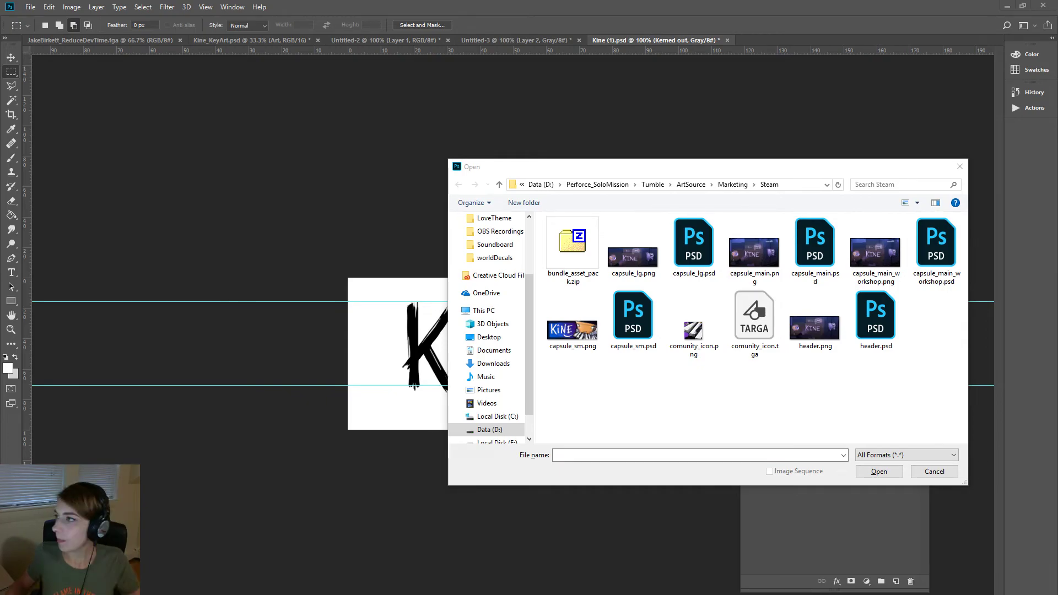
- Move the Kine Steam page window to this screen, maximize it, then restore it
key(super+shift+Left)
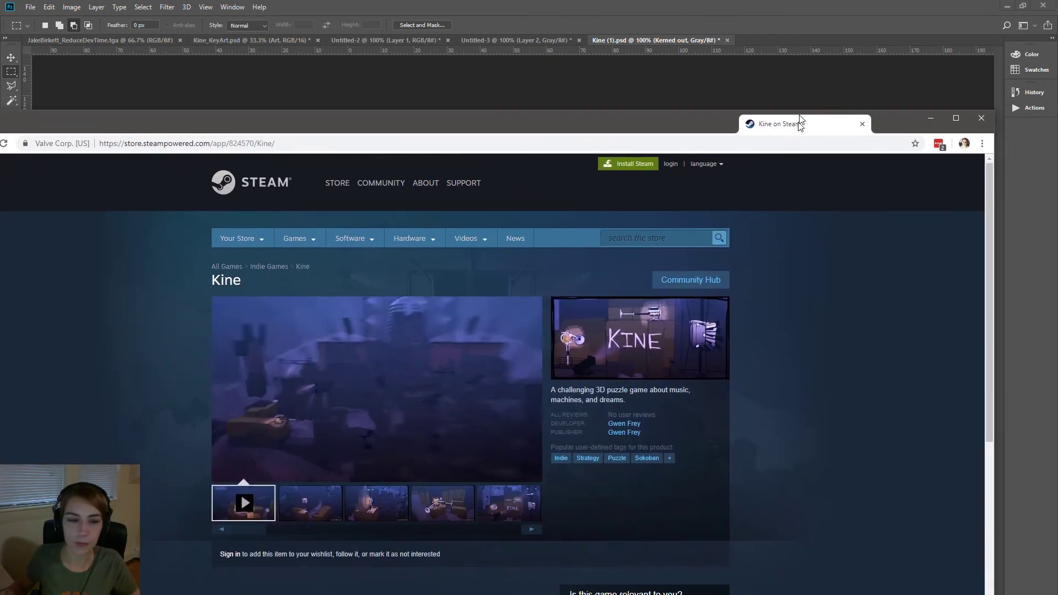
key(super+Up)
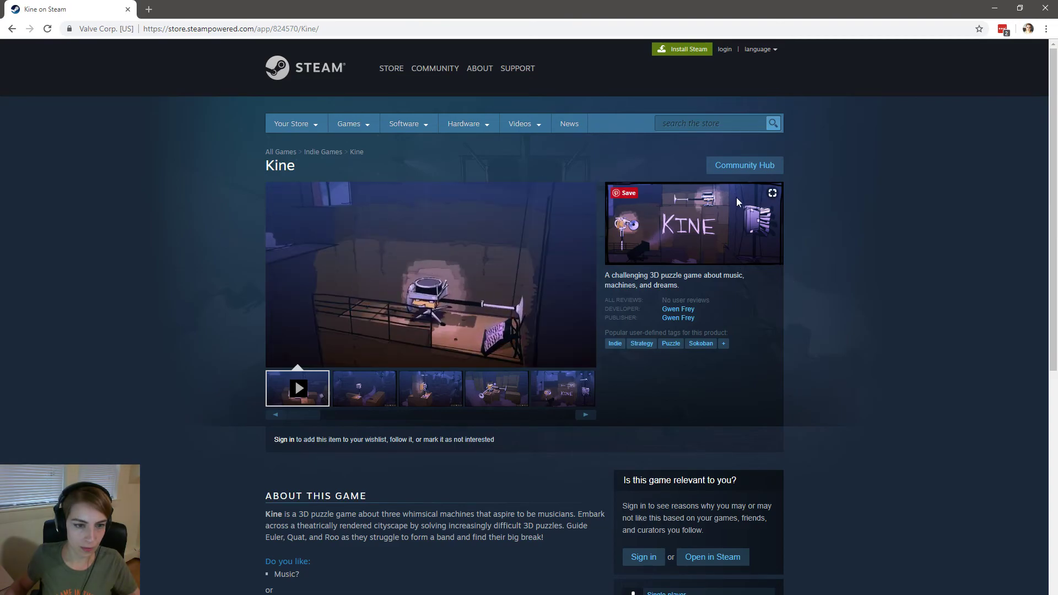
double_click(463, 8)
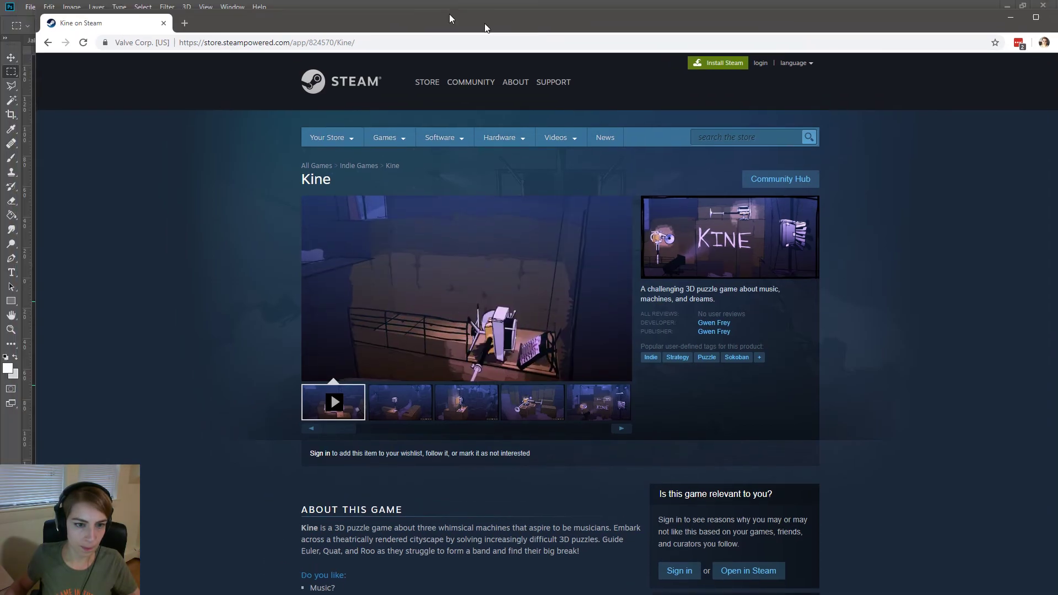
- Open capsule_main.psd, leaving the missing NeoSans Bold font unresolved
click(762, 256)
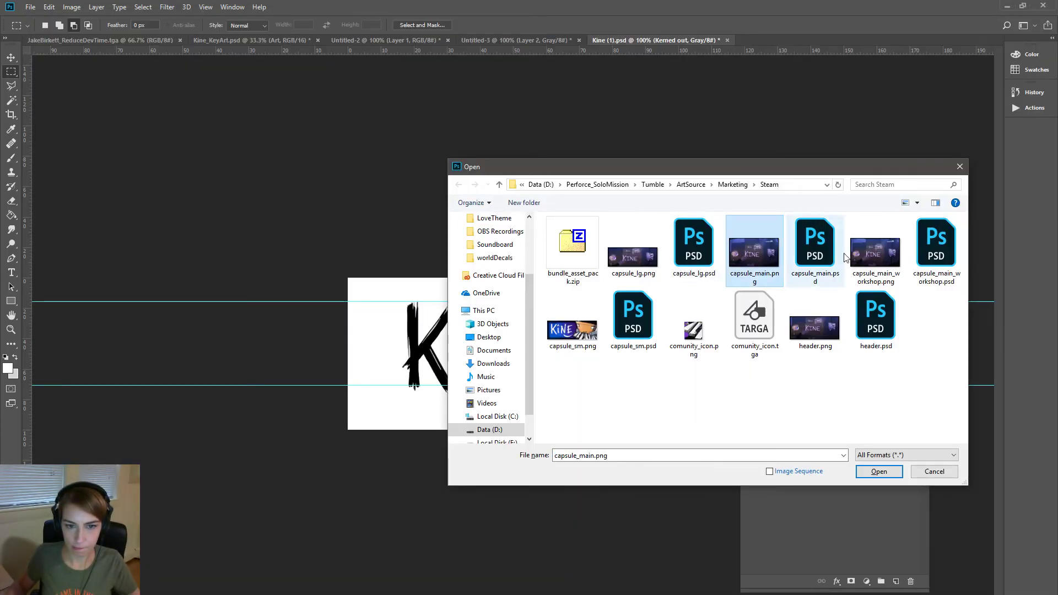
double_click(814, 253)
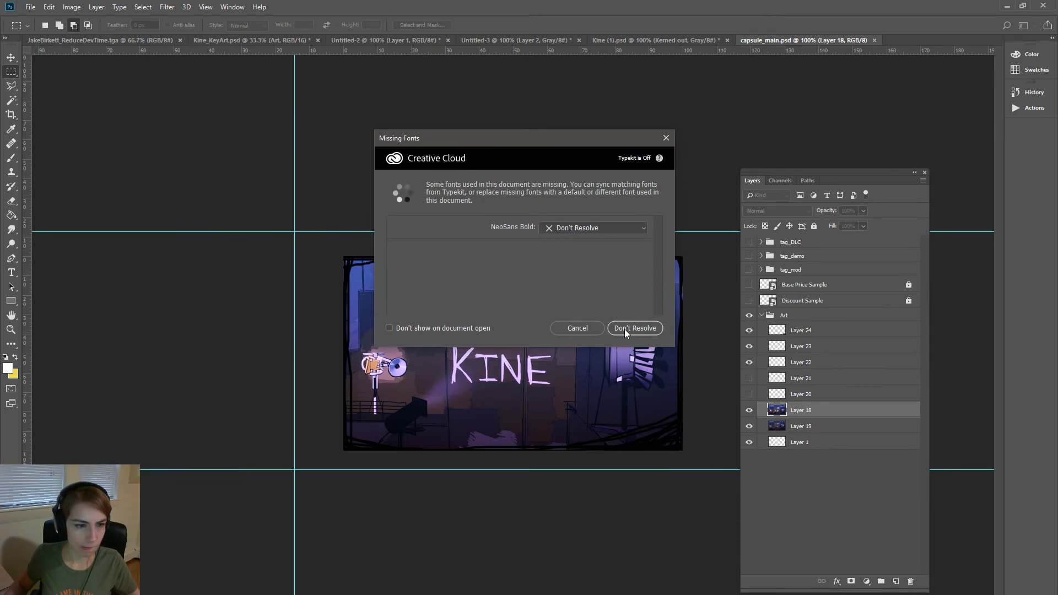
click(628, 228)
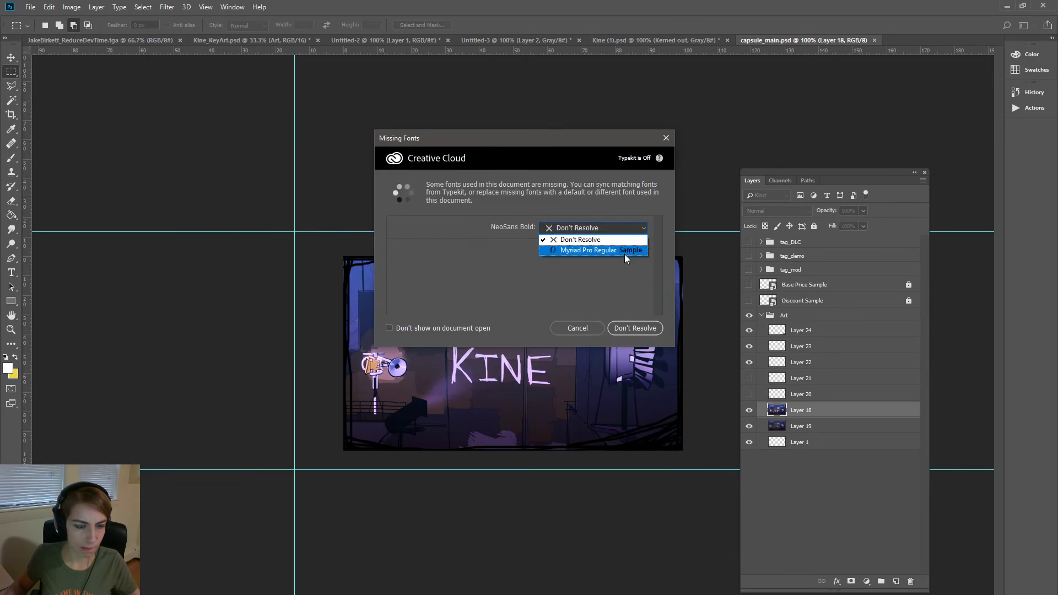
click(622, 270)
click(617, 330)
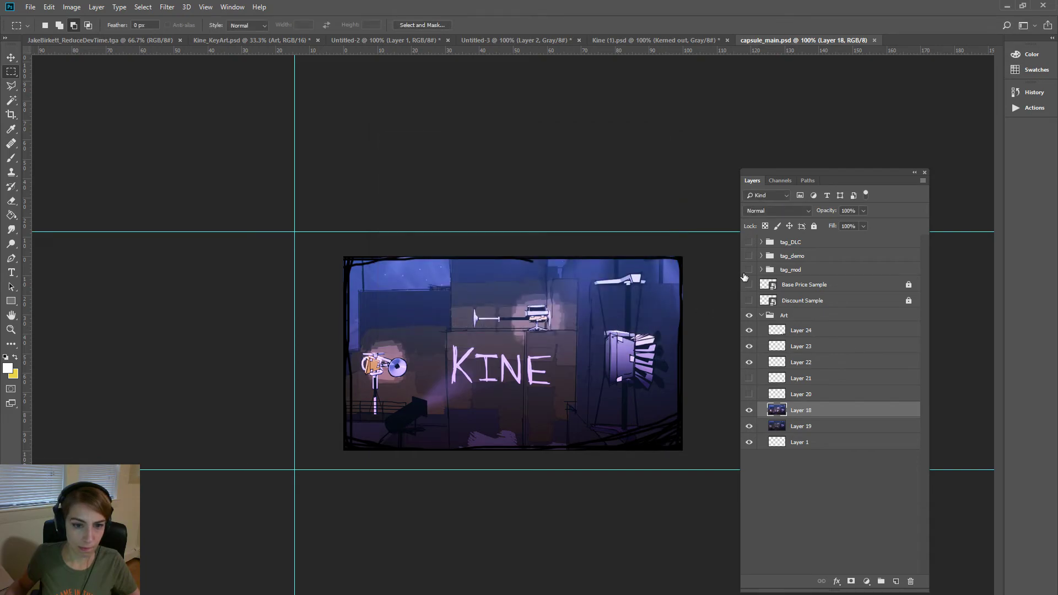
- Hide all the corner banner tag layers such as tag_mod and tag_DLC
click(749, 270)
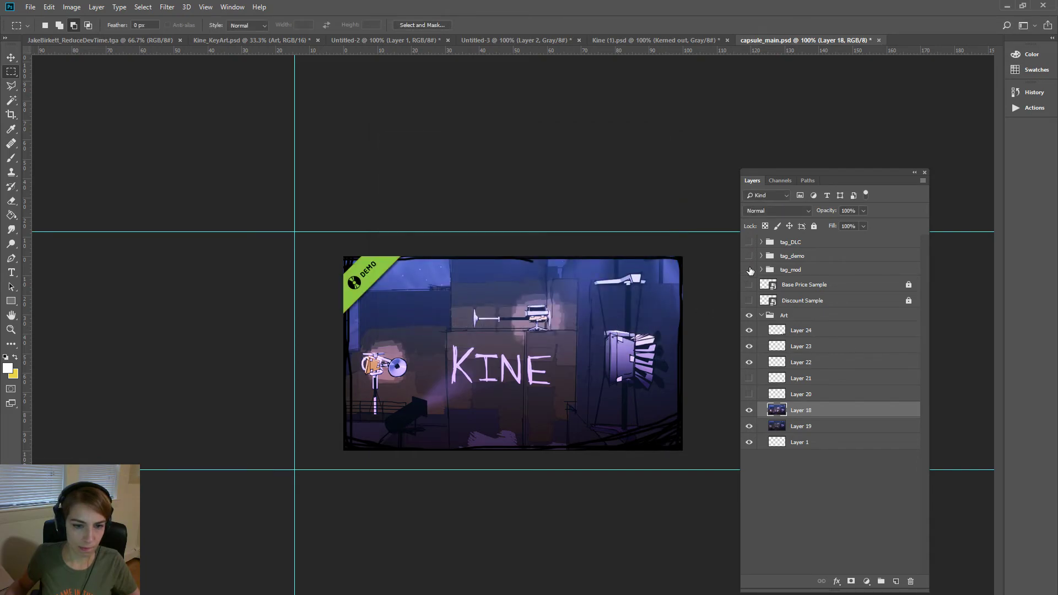
click(749, 270)
click(749, 242)
drag(749, 270, 749, 242)
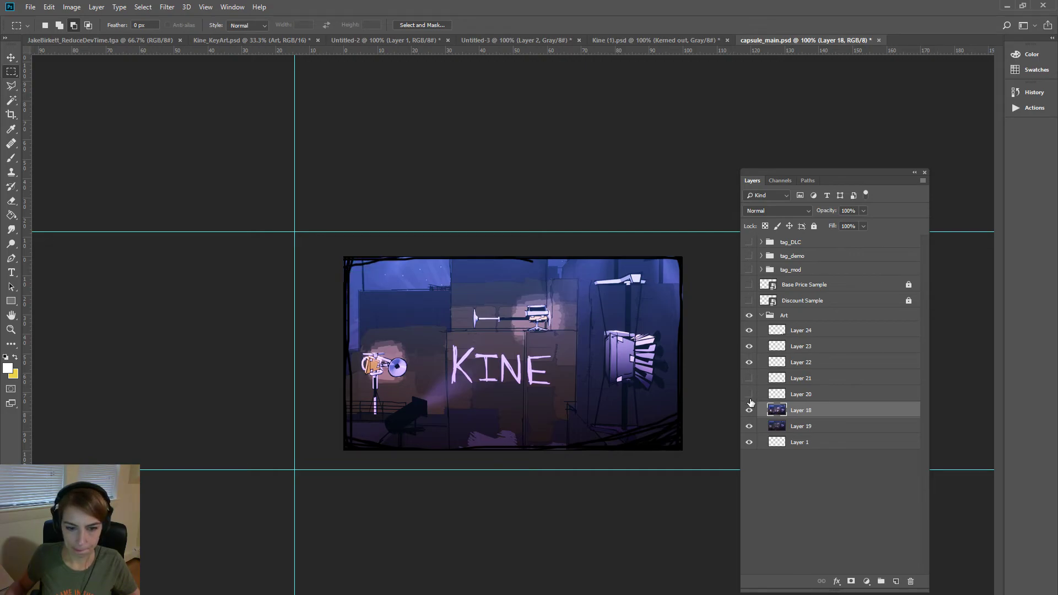
- Make the Art group and Layers 22, 24, 23 and 18 visible
drag(748, 362, 749, 315)
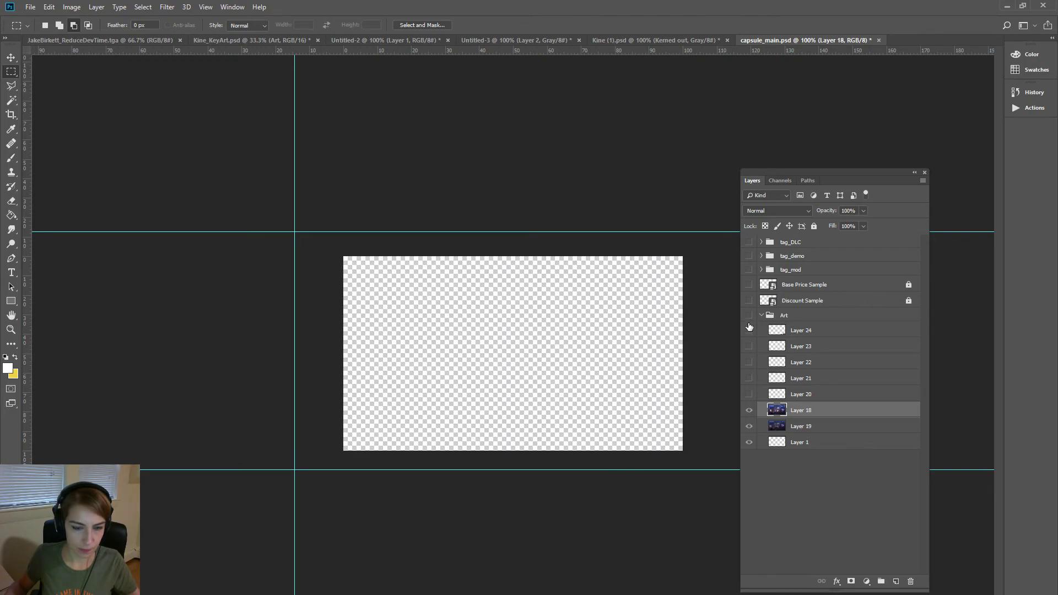
click(749, 366)
click(749, 316)
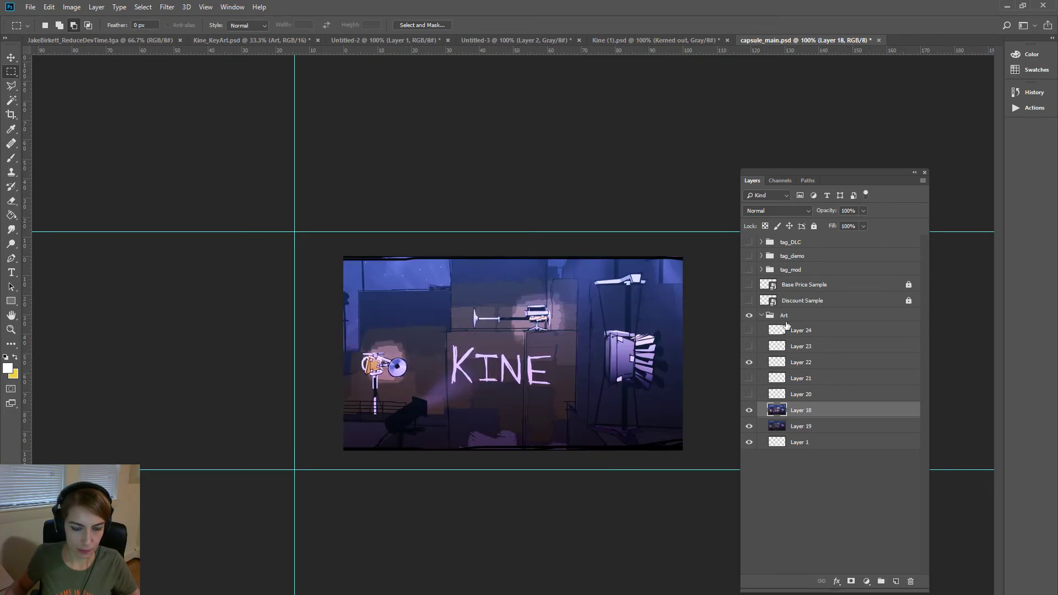
click(751, 334)
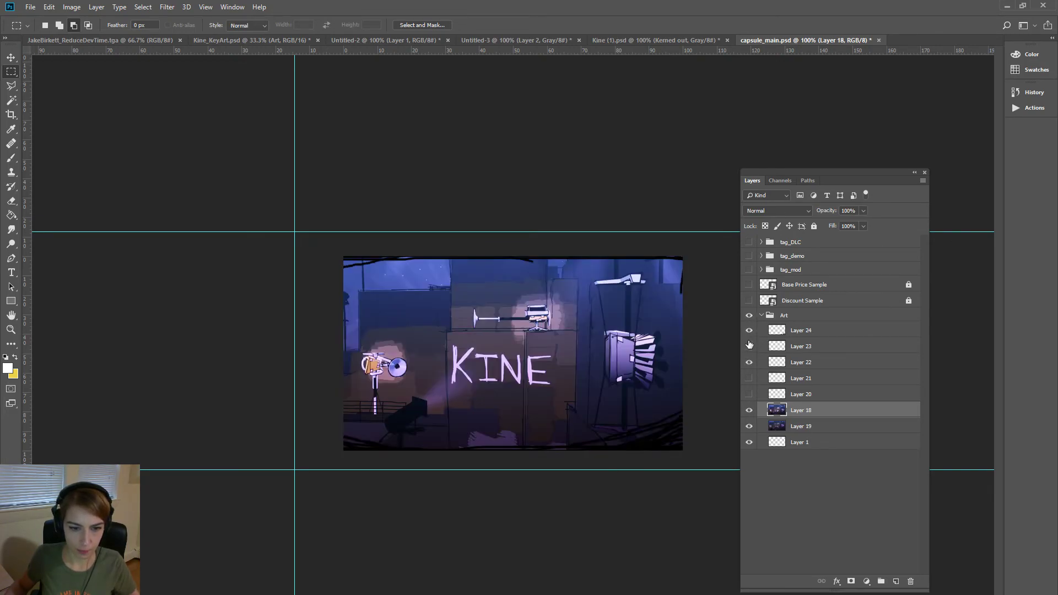
click(748, 346)
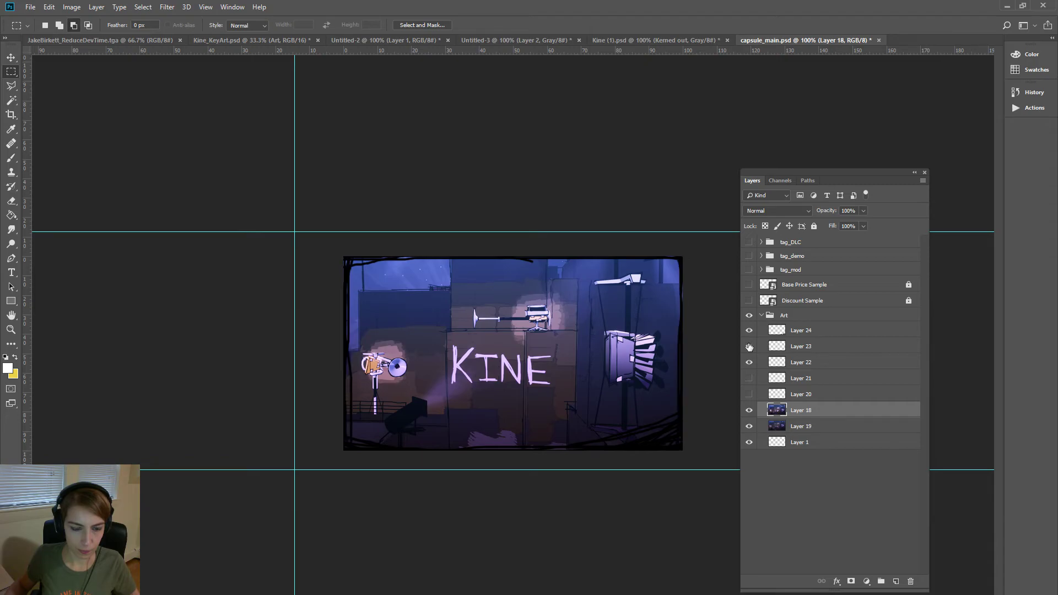
click(748, 413)
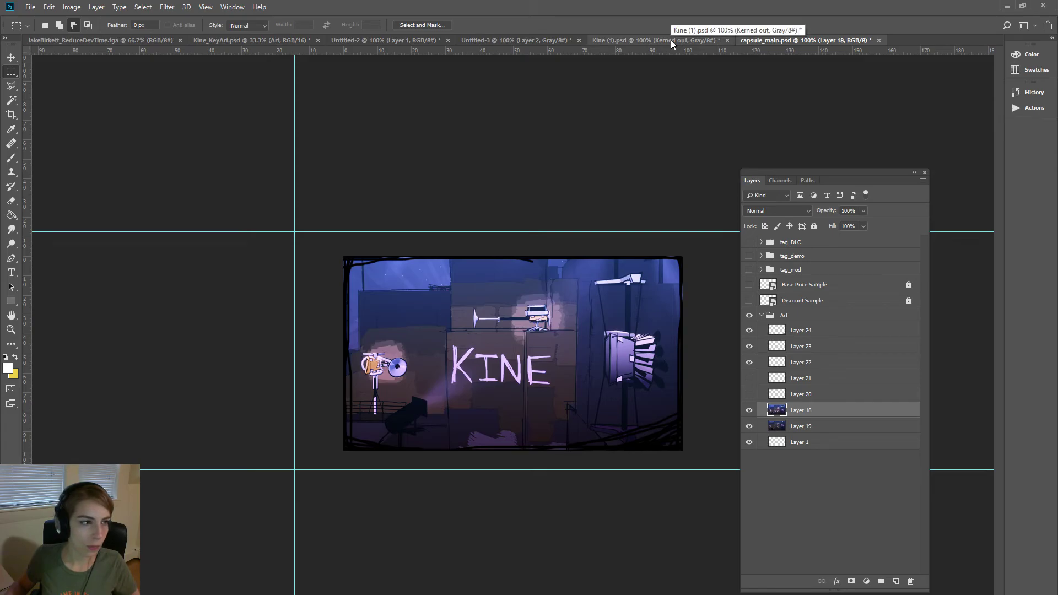
click(241, 40)
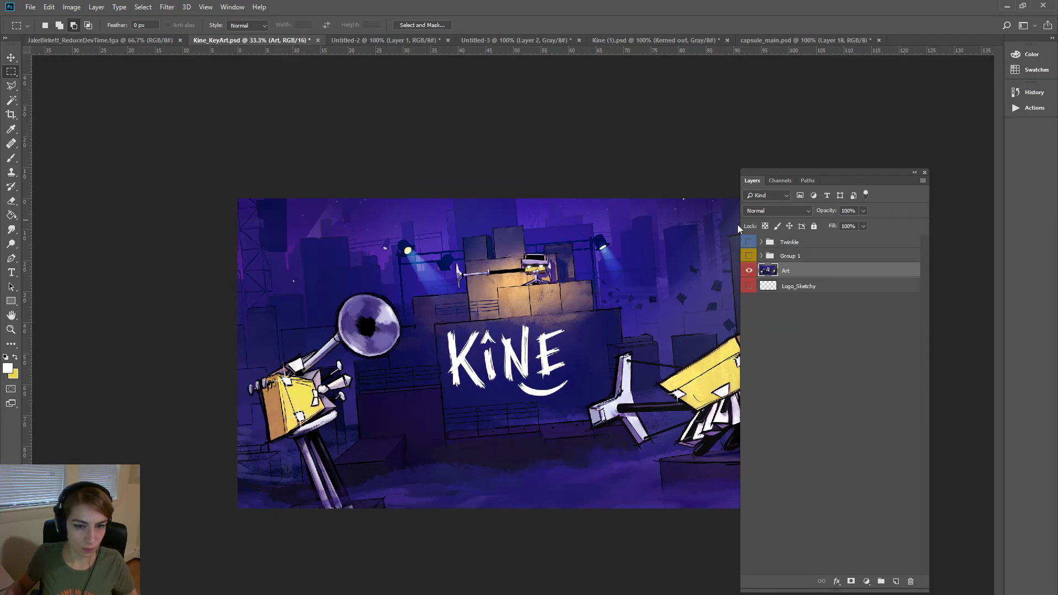
- Select all of the key art and paste it into capsule_main.psd as a new layer
key(ctrl+a)
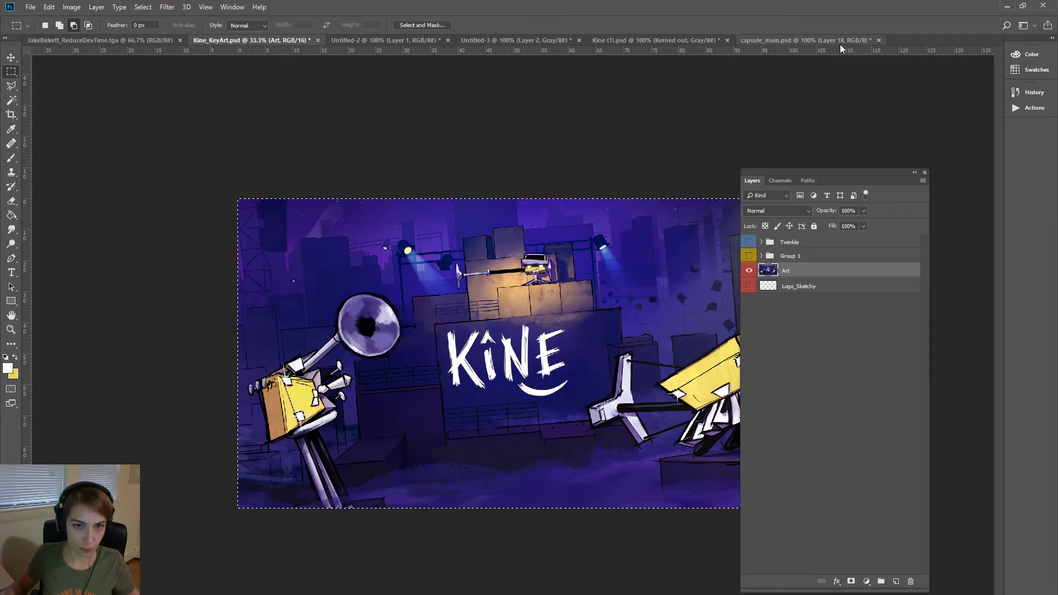
click(841, 44)
key(ctrl+v)
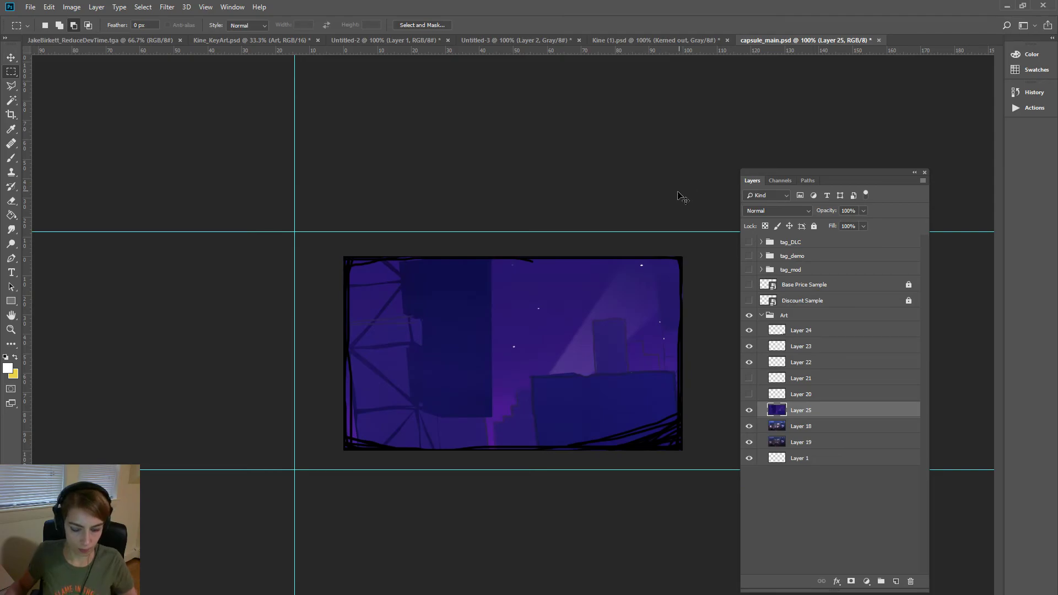
key(ctrl+t)
- Scale the pasted key art down to roughly the capsule frame size and position it
mouse_move(345, 253)
mouse_down()
mouse_move(711, 592)
mouse_move(263, 234)
mouse_up()
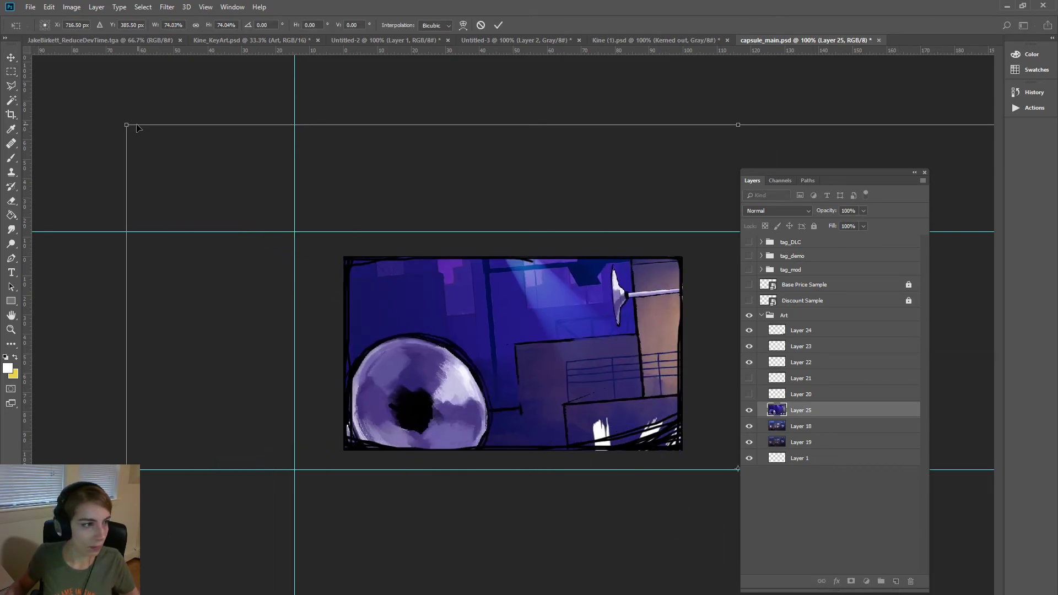
mouse_move(137, 127)
mouse_down()
mouse_move(384, 329)
mouse_move(263, 244)
mouse_up()
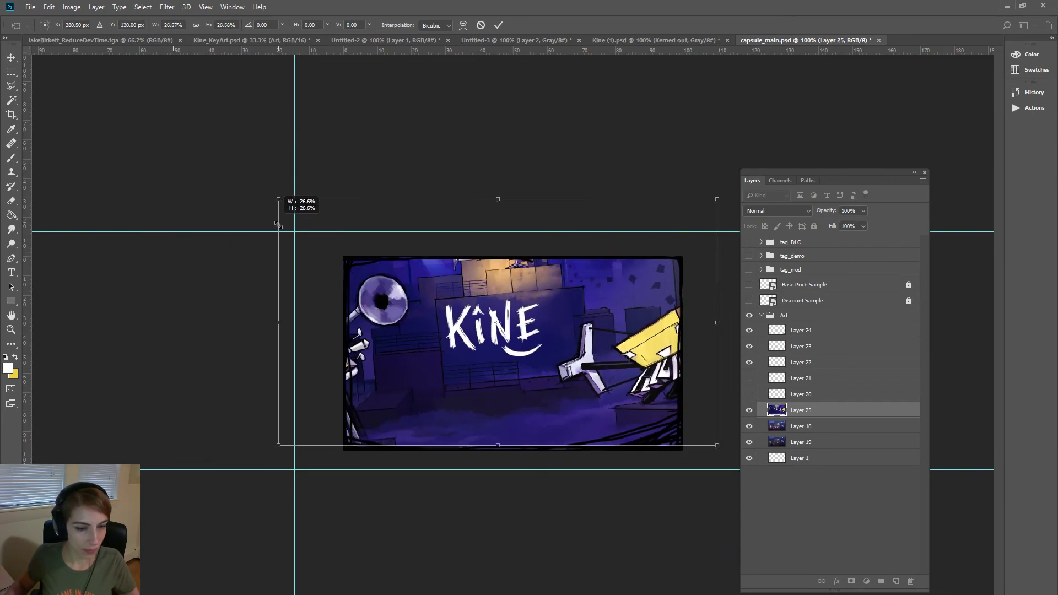
drag(171, 135, 385, 243)
drag(473, 321, 431, 318)
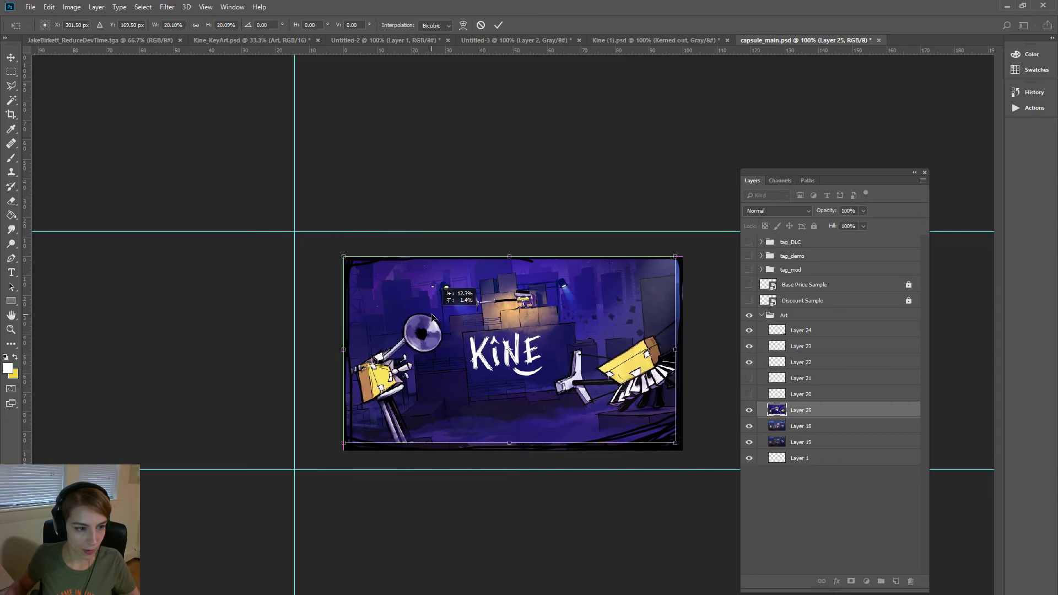
drag(672, 439, 677, 450)
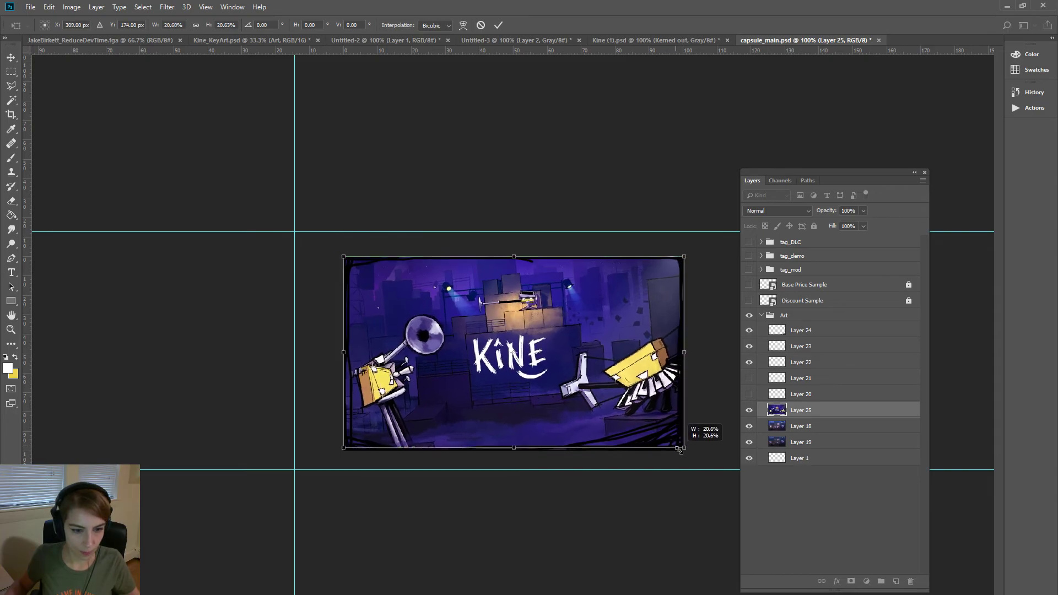
key(Right)
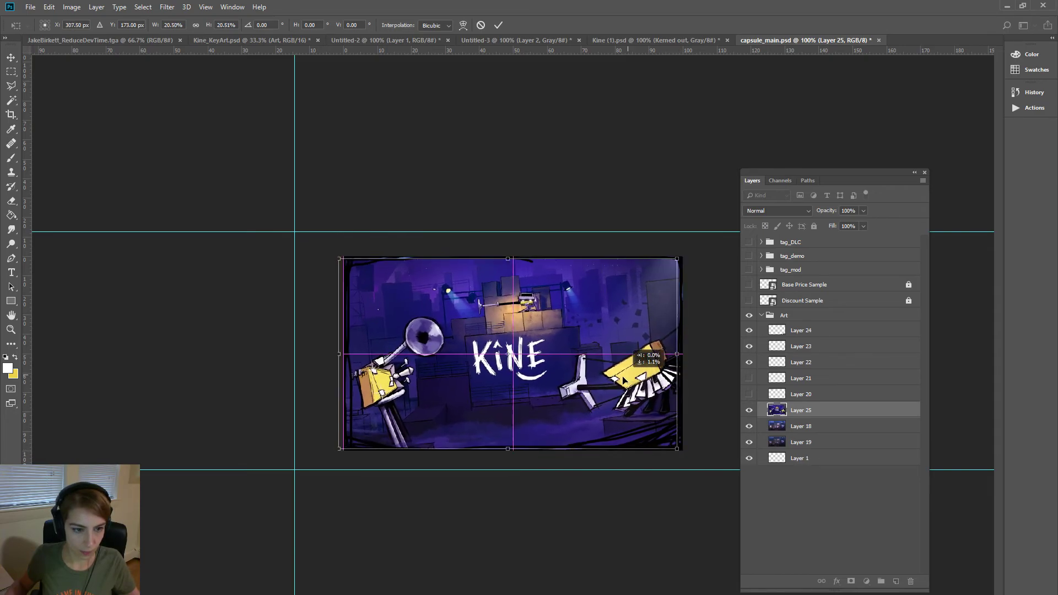
key(Down)
key(Down)
key(Down)
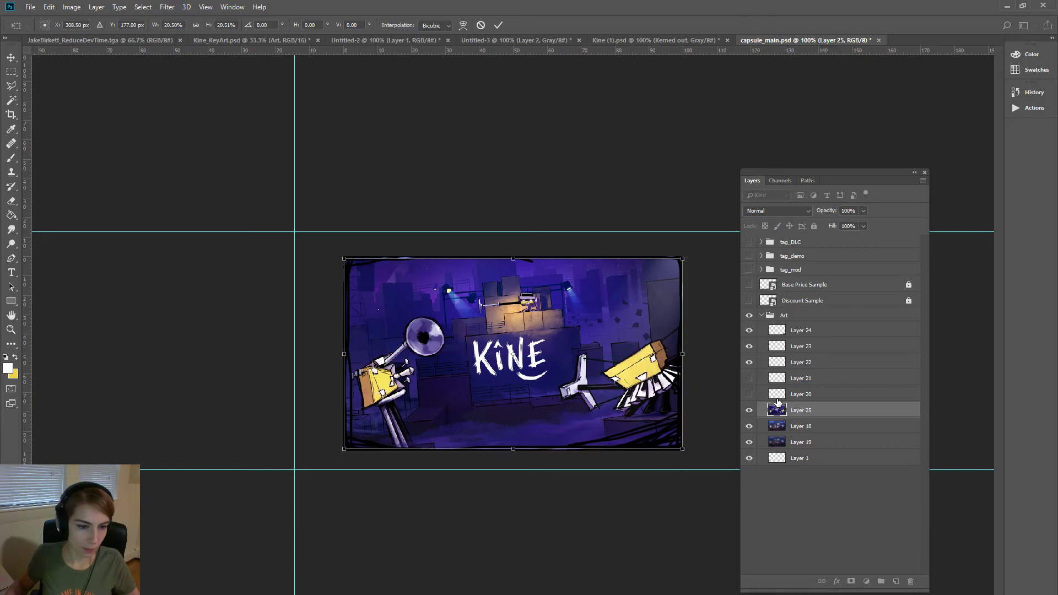
drag(342, 448, 350, 459)
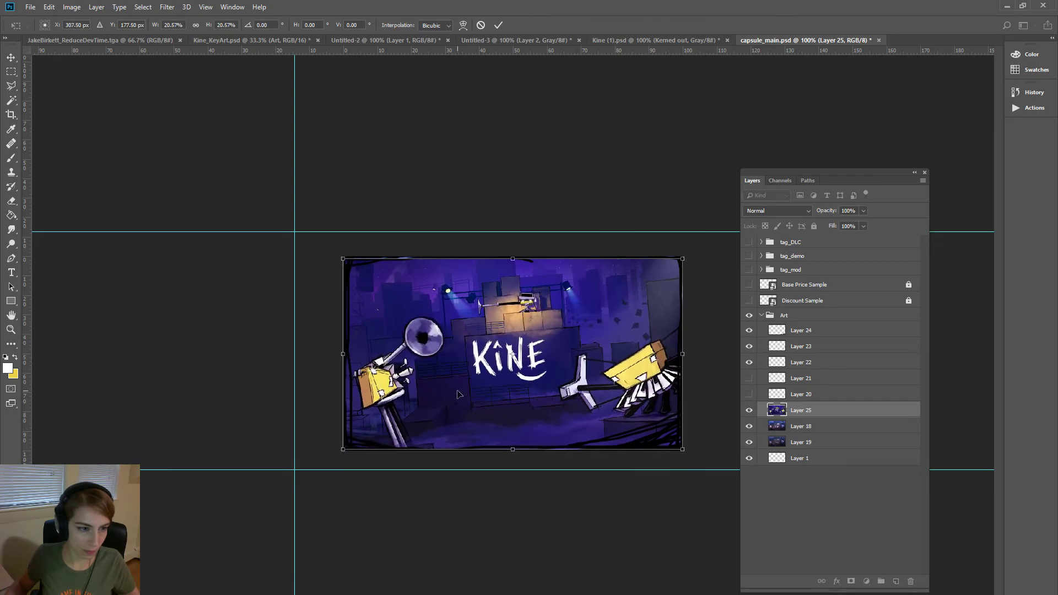
drag(457, 393, 456, 390)
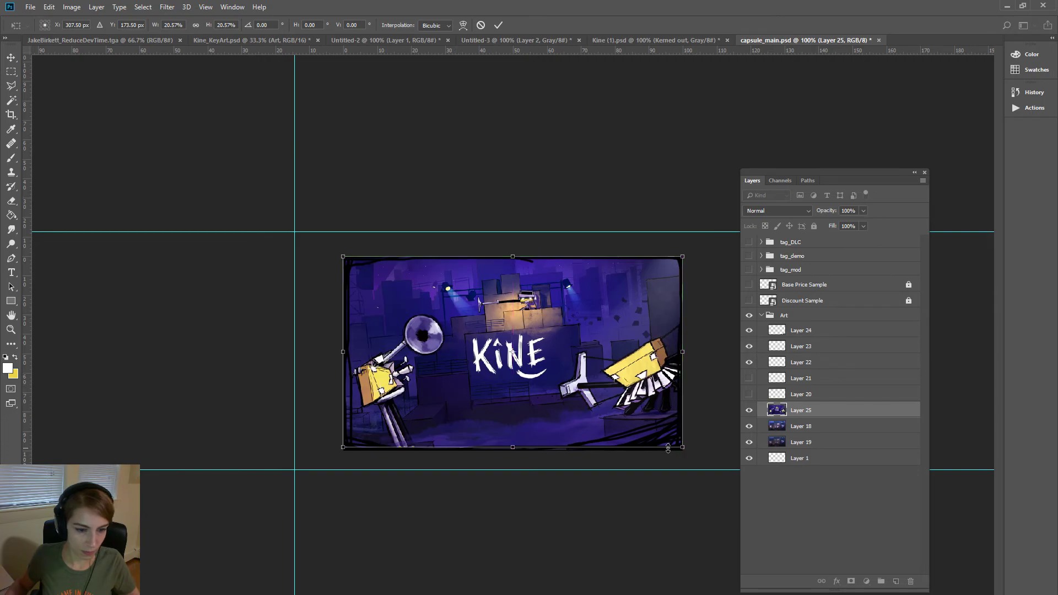
- Fine-tune the art to about 20.5% and nudge it to fill the frame
drag(682, 447, 691, 447)
drag(600, 403, 595, 403)
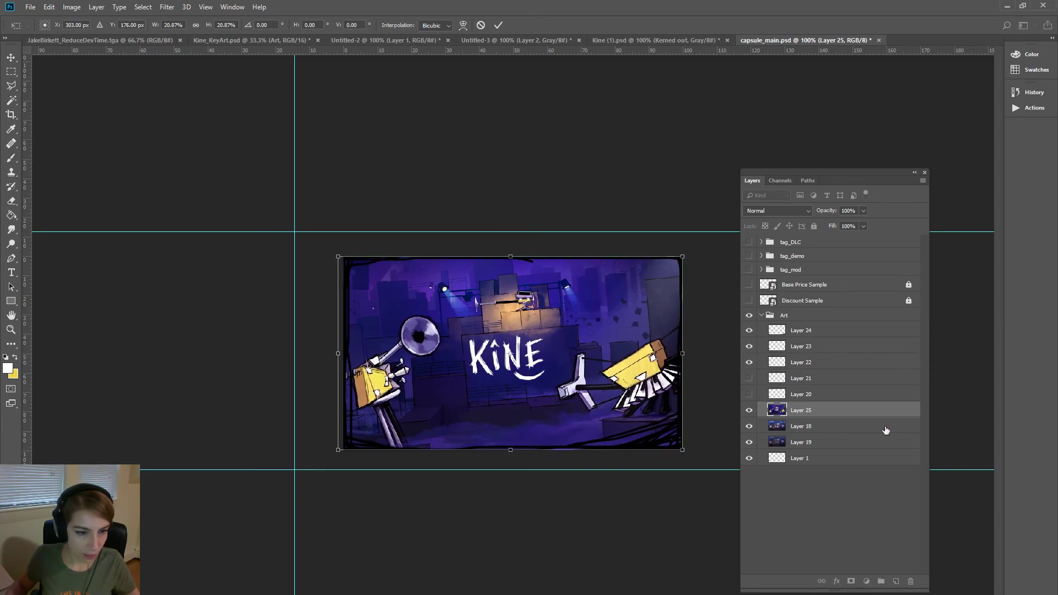
drag(337, 451, 339, 449)
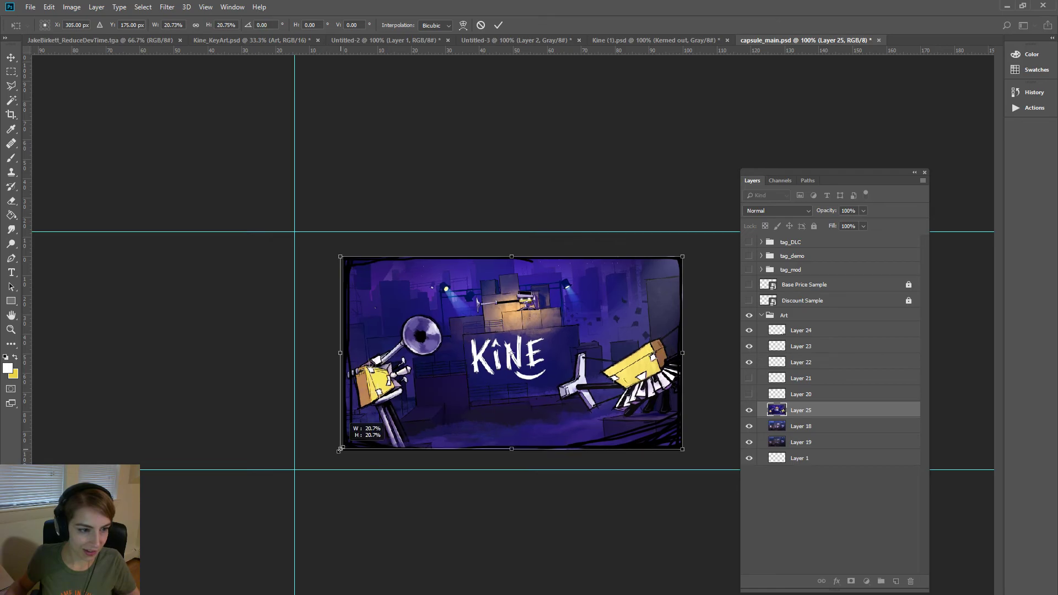
key(Right)
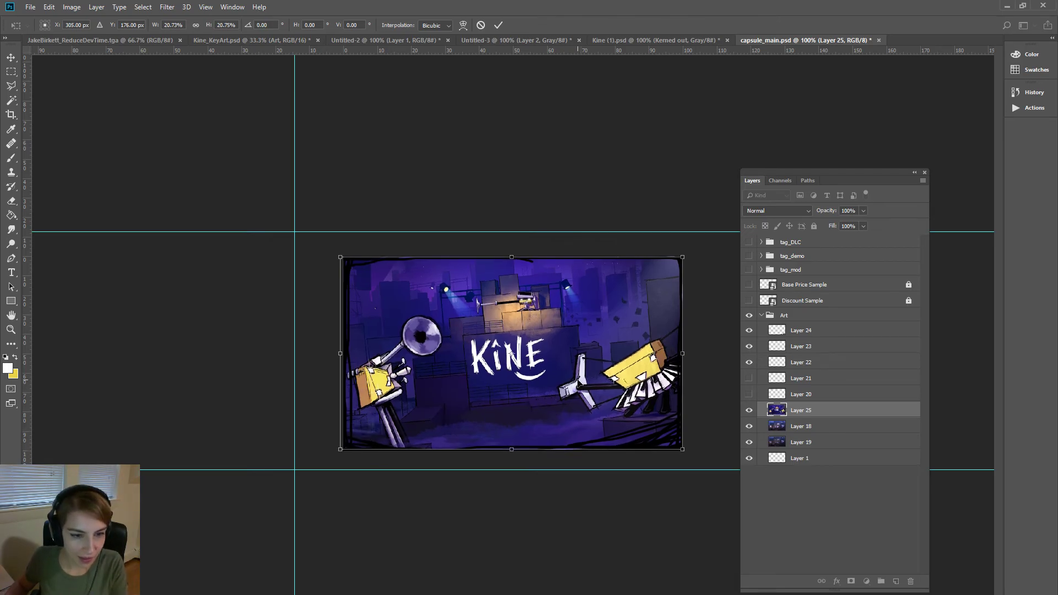
key(Down)
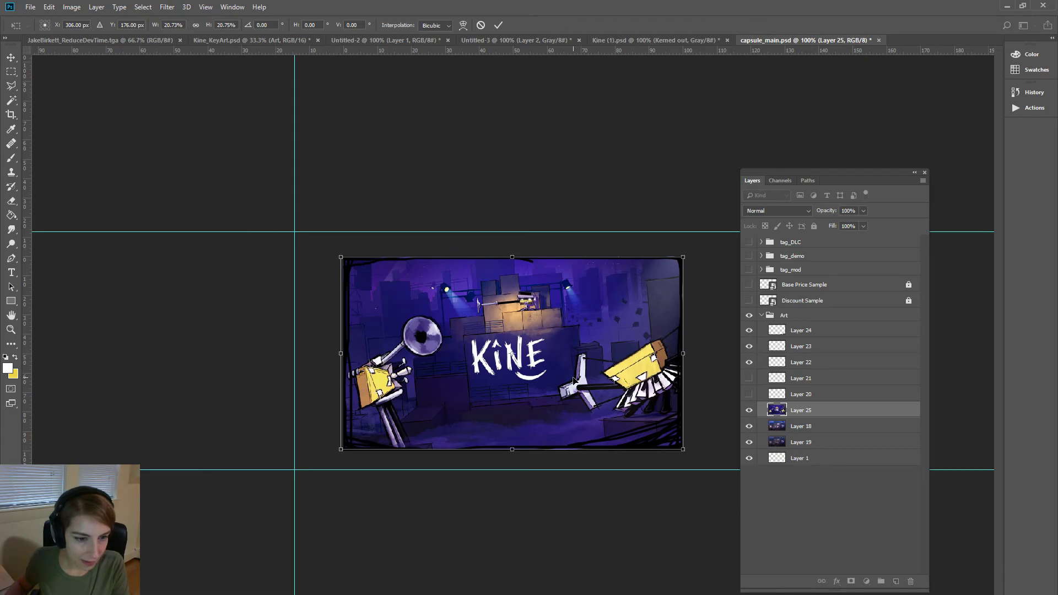
drag(684, 256, 681, 258)
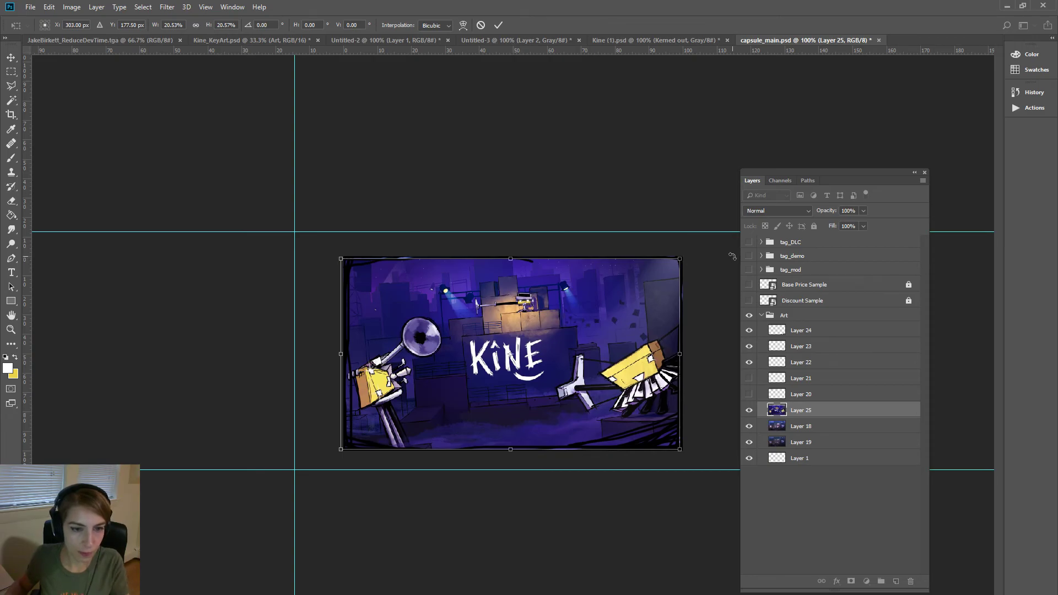
key(Right)
key(Right)
key(Up)
key(Up)
key(Right)
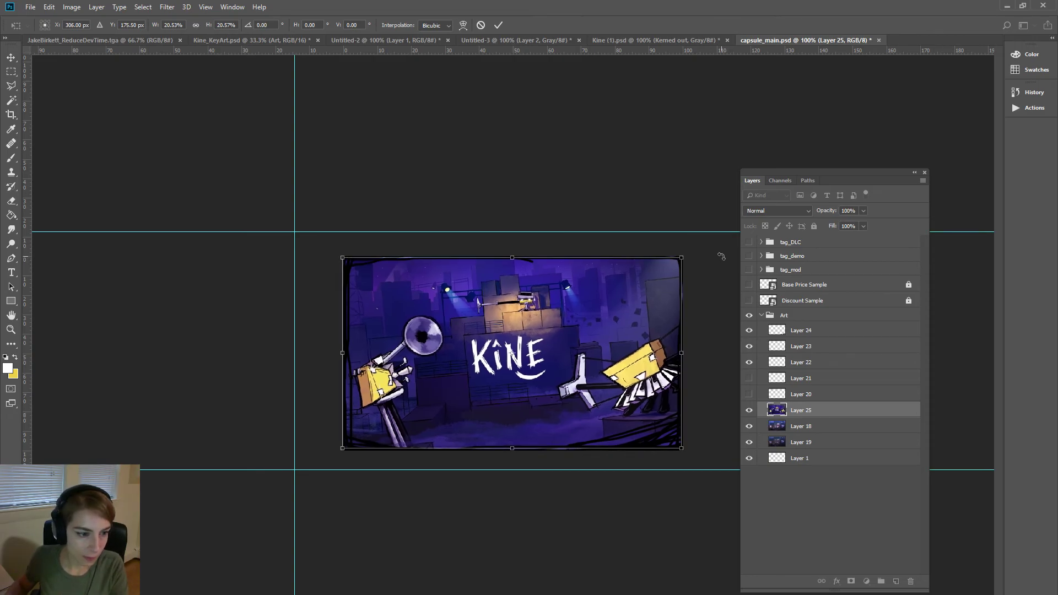
key(Right)
key(Down)
key(Down)
key(Up)
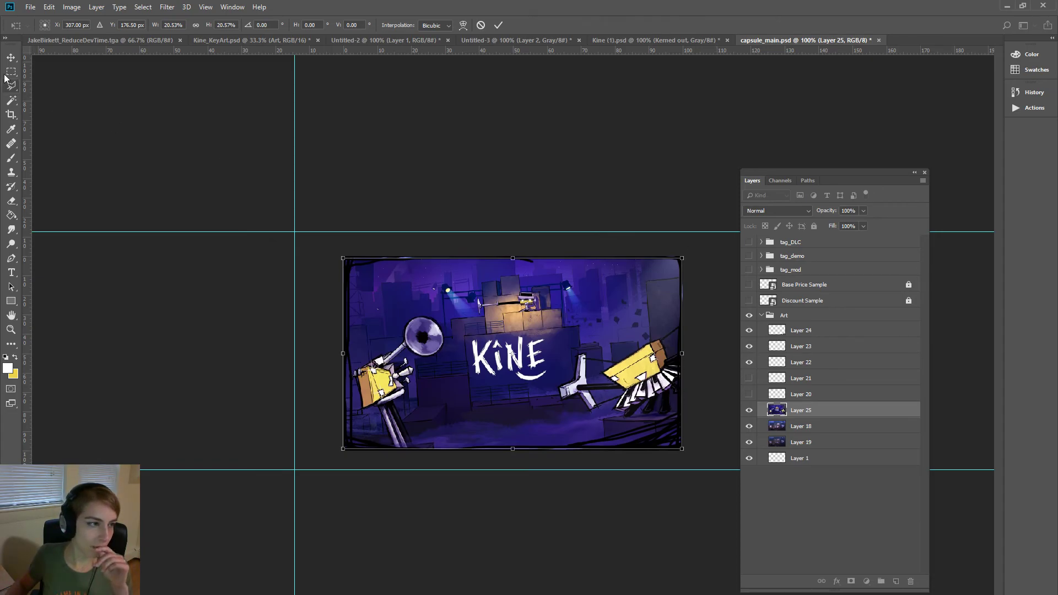
- Apply the transform and toggle Layer 25 to compare new and old art
click(11, 57)
click(472, 247)
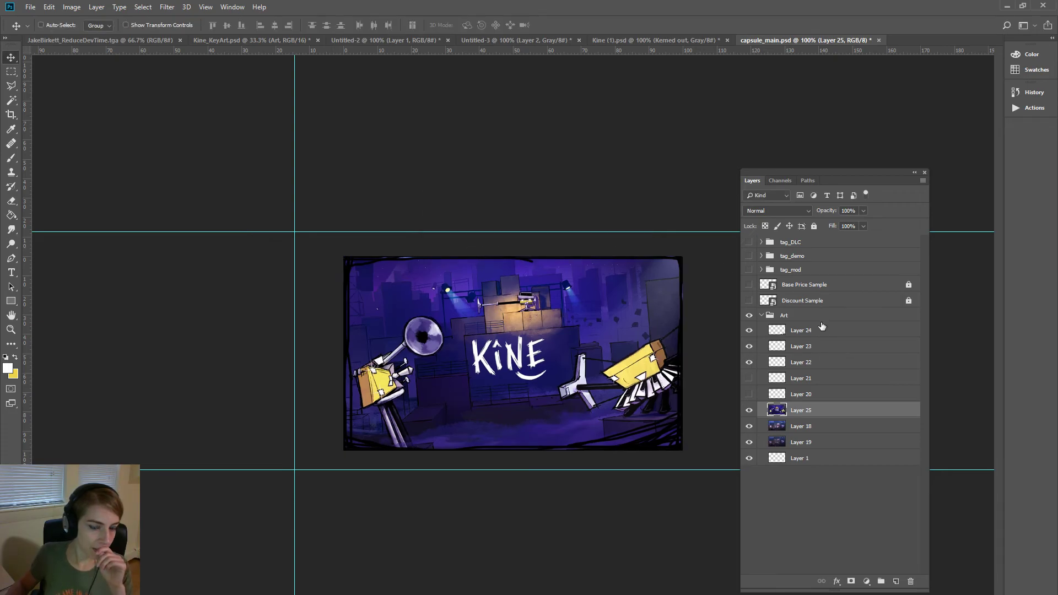
click(749, 410)
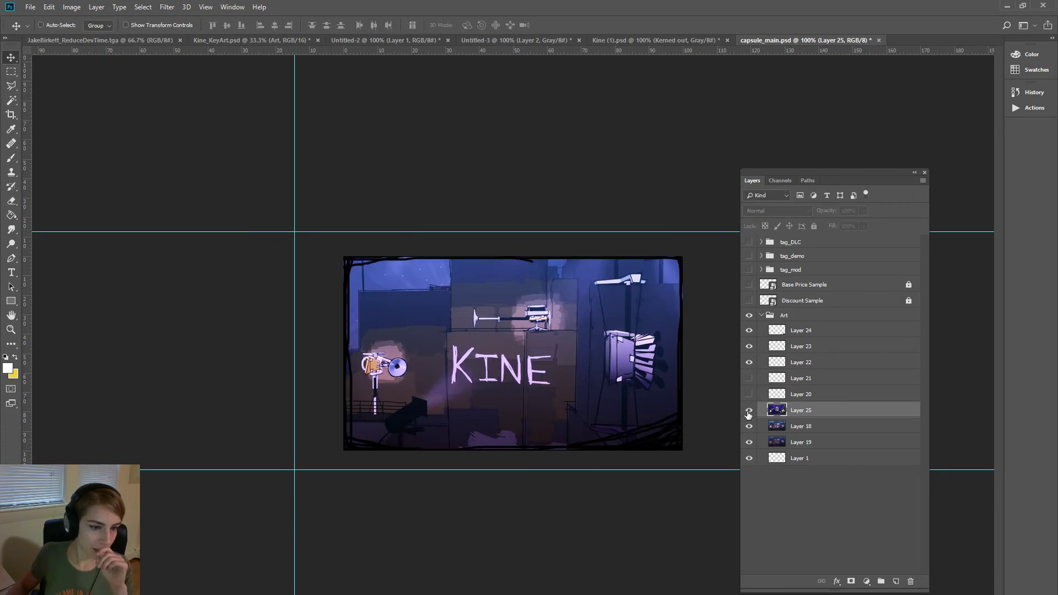
click(749, 411)
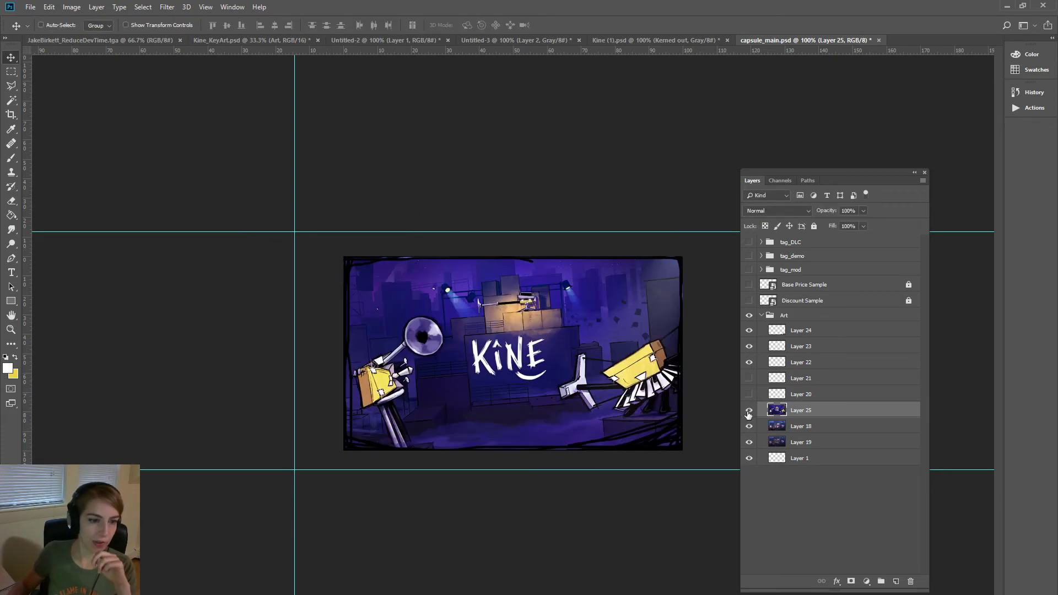
click(749, 411)
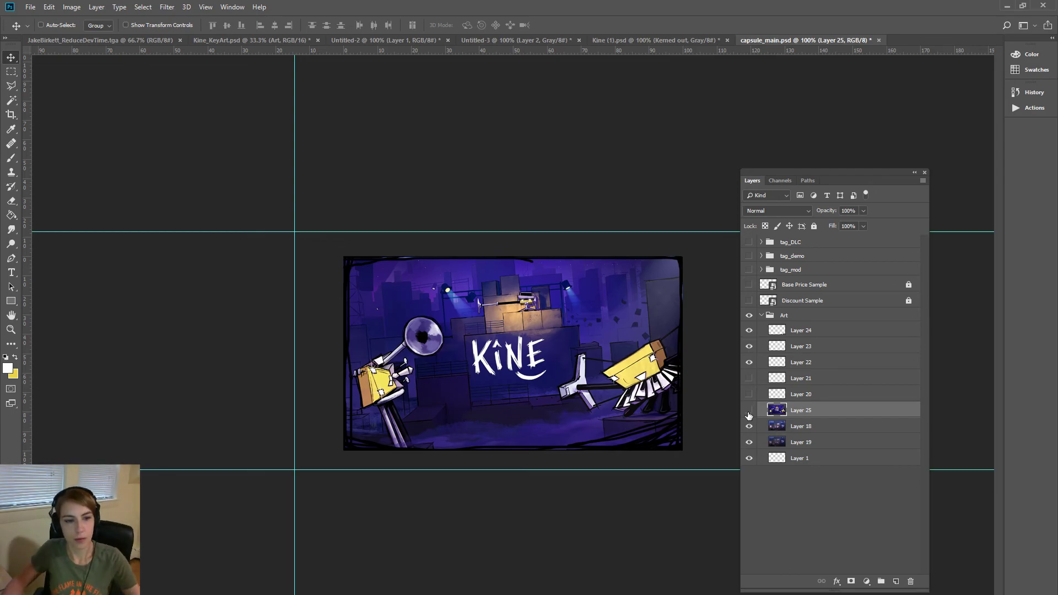
click(749, 411)
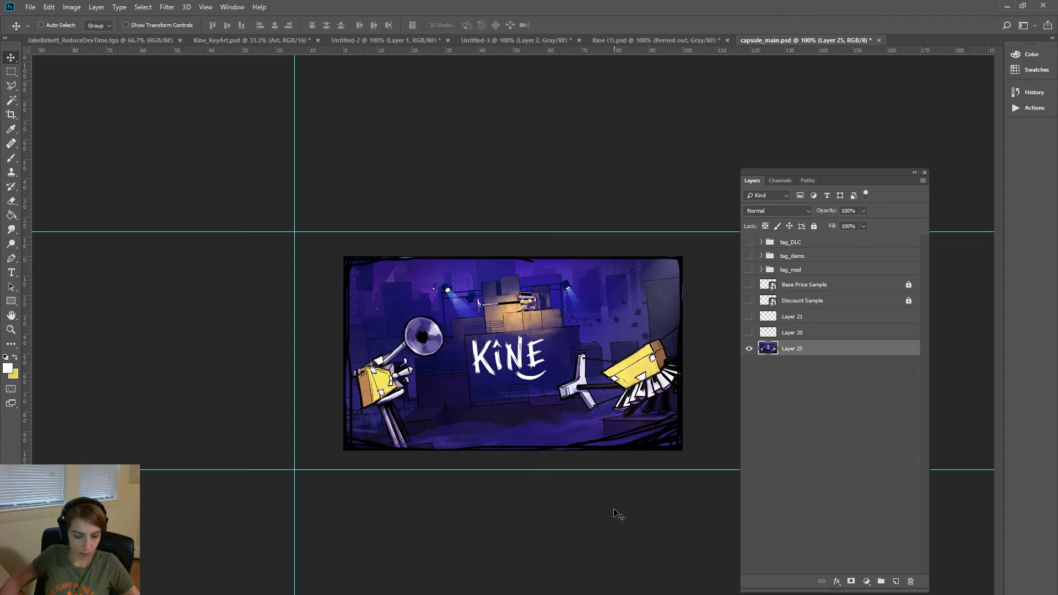
- Save capsule_main.psd, open capsule_main.png and remove its old Layer 1
key(ctrl)
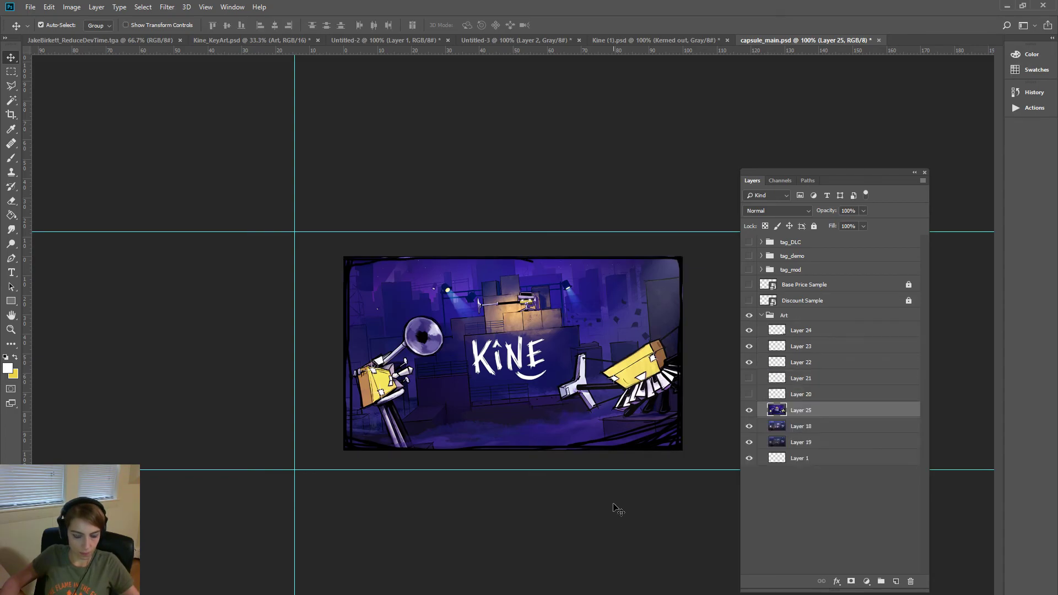
key(ctrl+s)
key(ctrl)
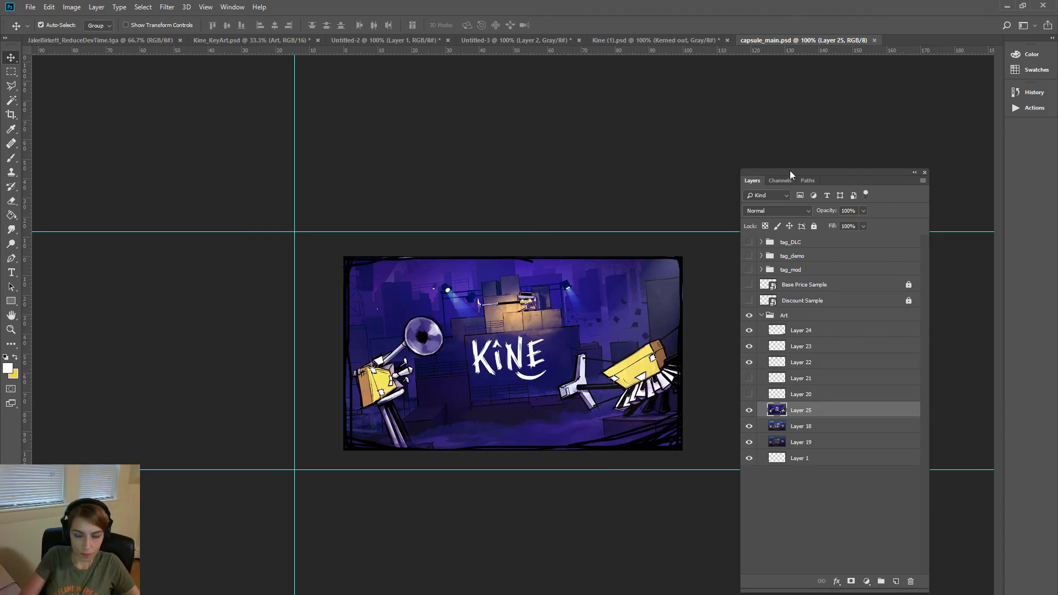
key(ctrl+o)
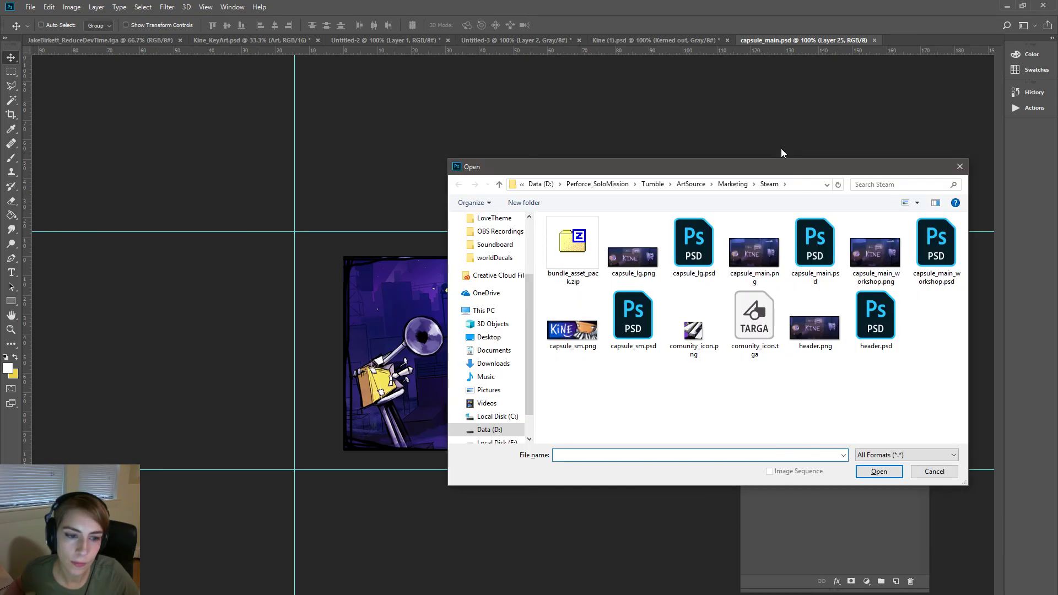
double_click(750, 264)
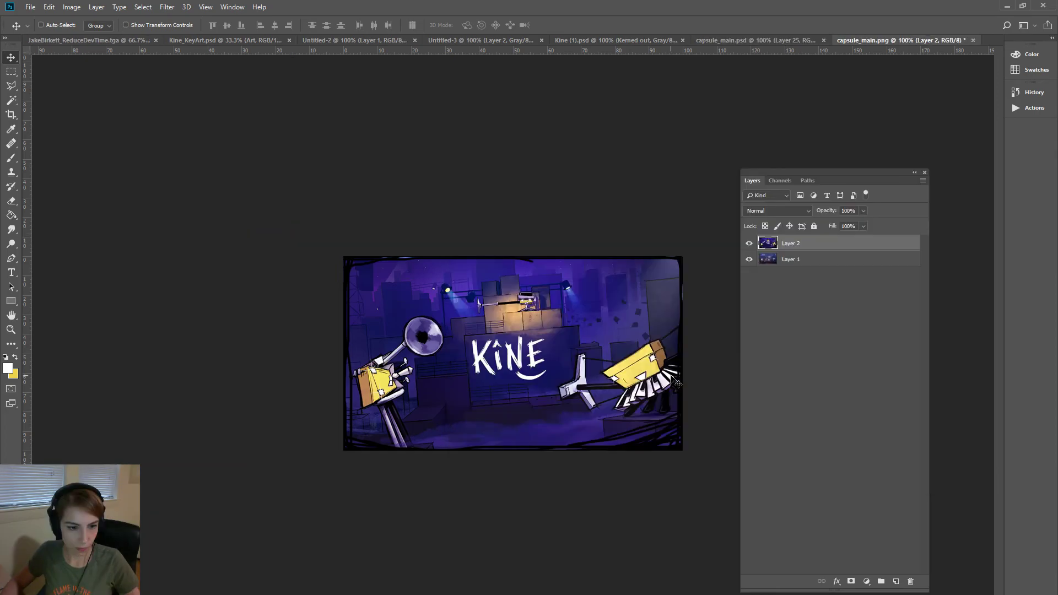
key(ctrl+z)
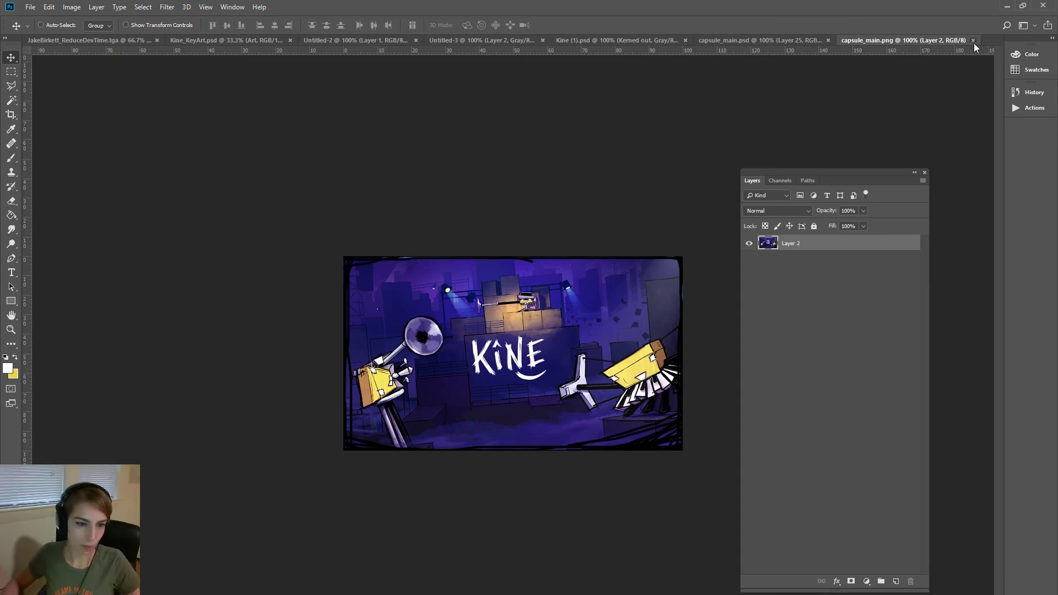
- Close capsule_main.png and capsule_main.psd, then open capsule_lg.psd from the Steam folder
click(973, 40)
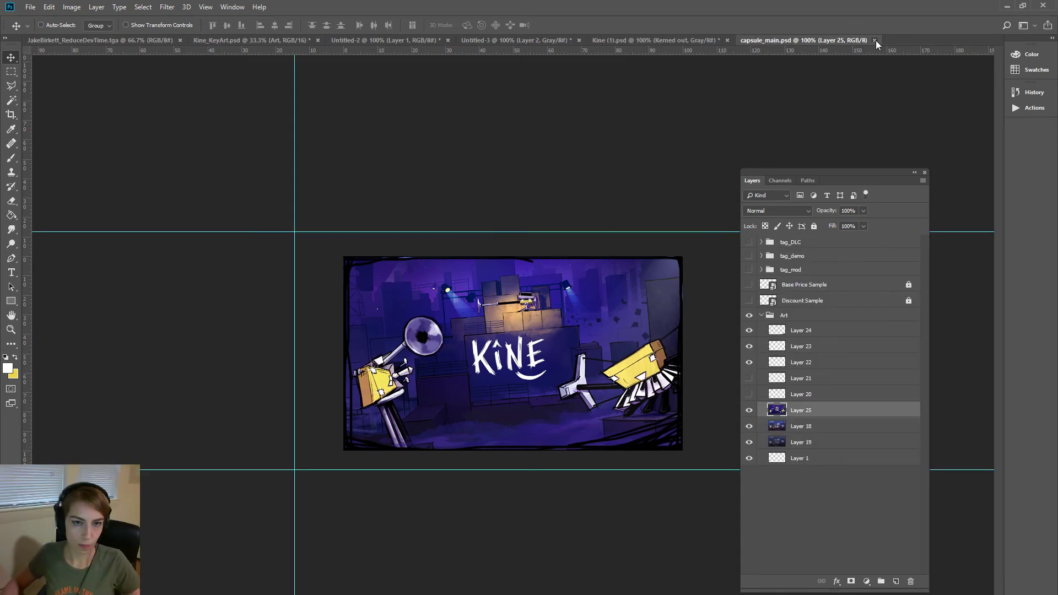
click(875, 40)
key(ctrl)
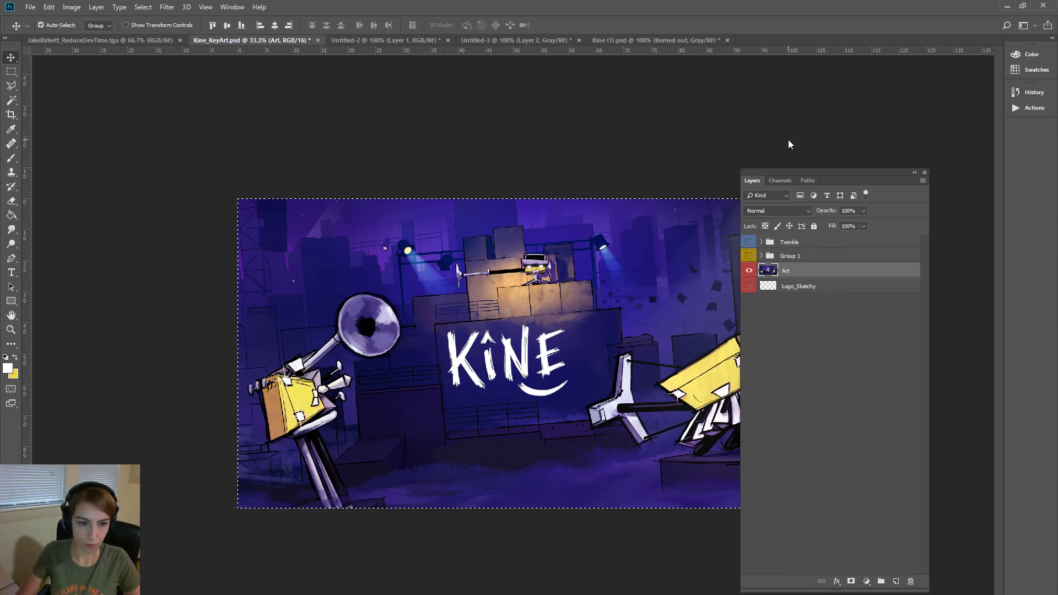
key(ctrl+o)
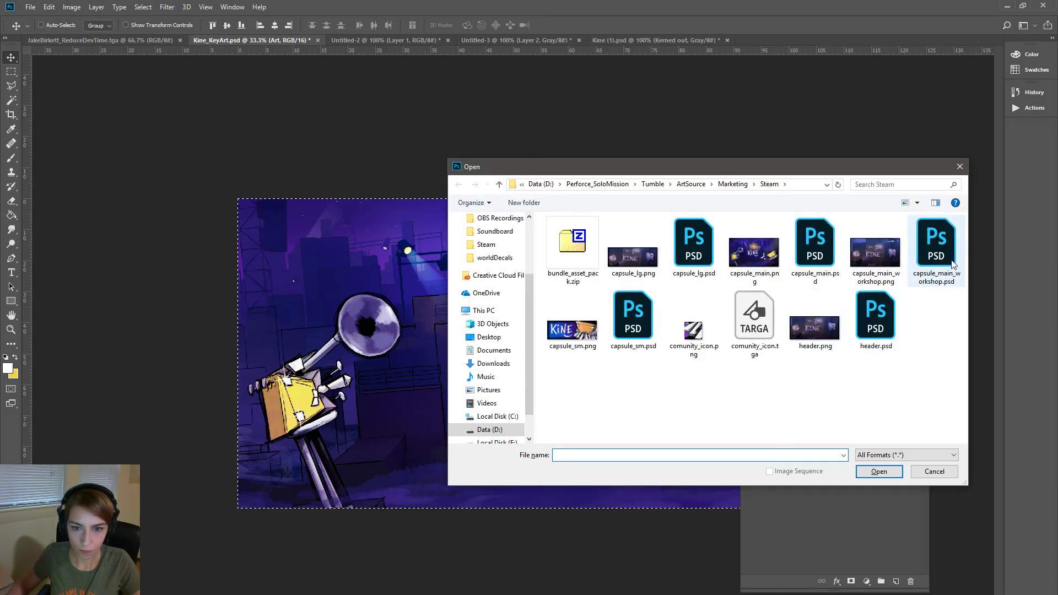
double_click(700, 268)
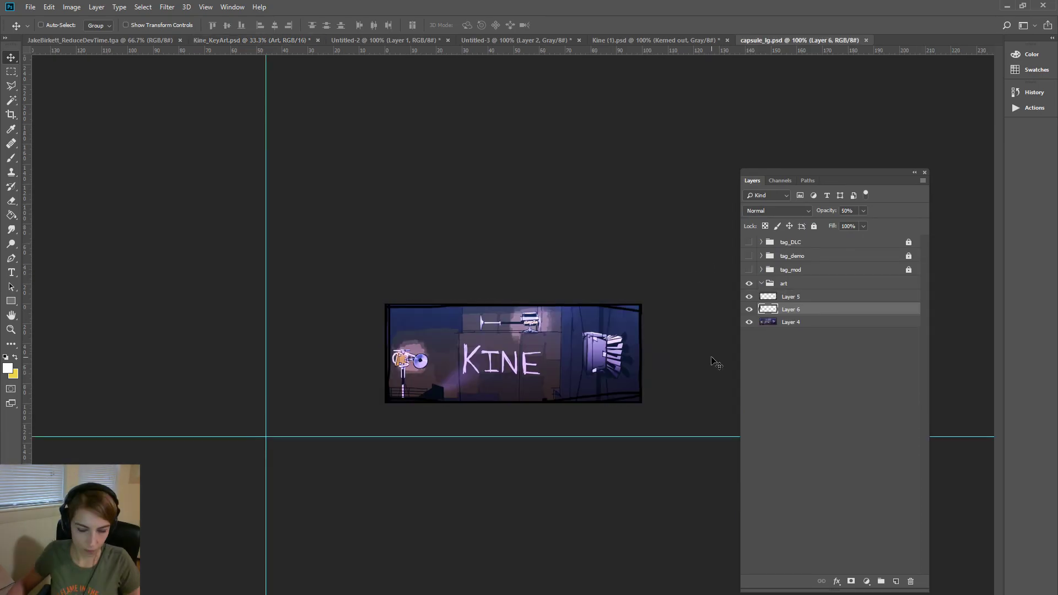
- Paste the key art into capsule_lg, hide Layers 5 and 6, then delete the pasted Layer 7
key(ctrl+v)
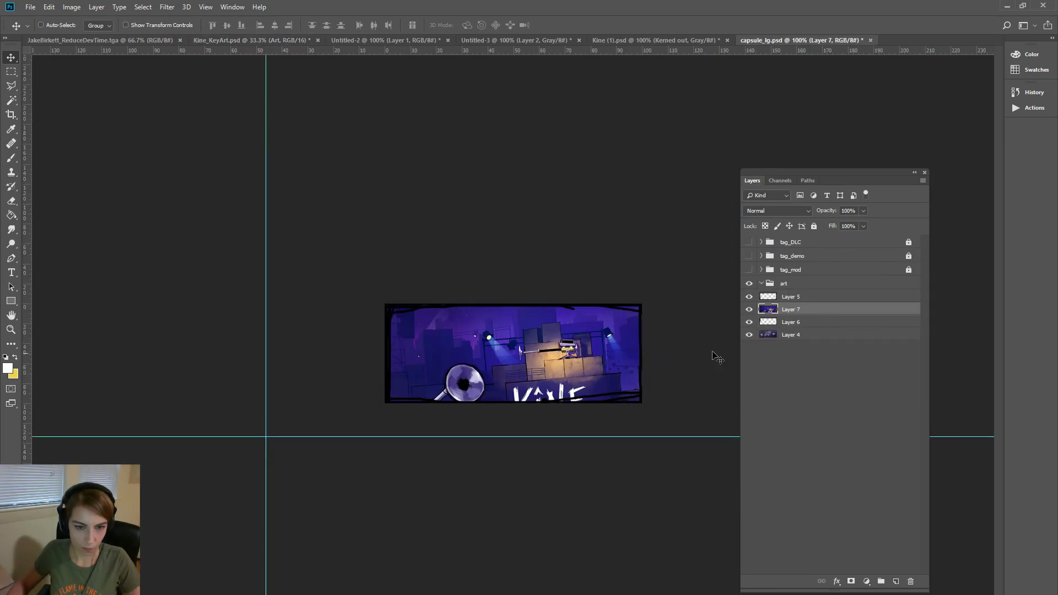
key(ctrl+bracketleft)
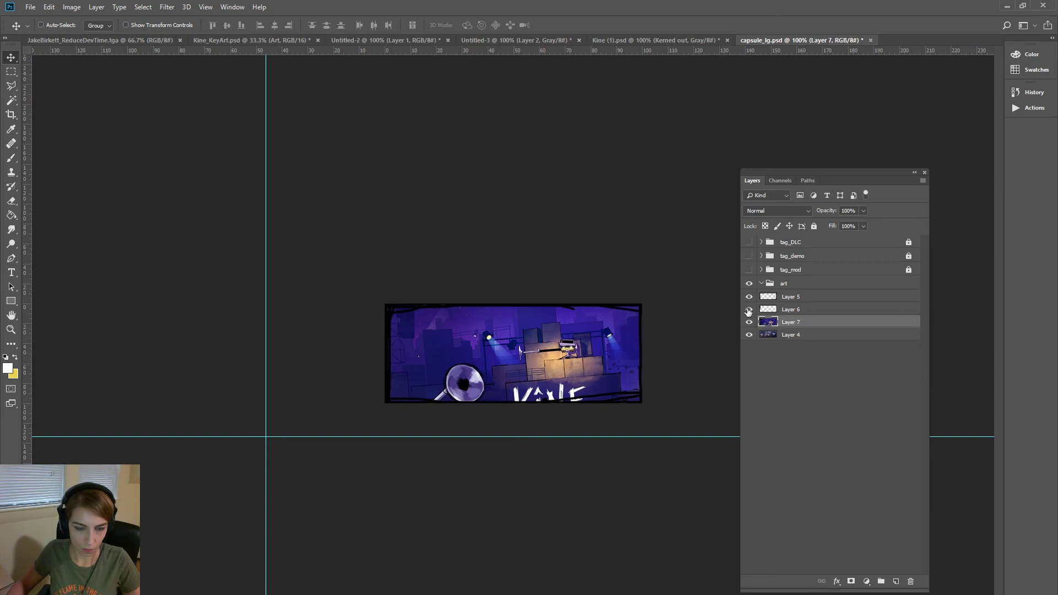
drag(748, 312, 750, 300)
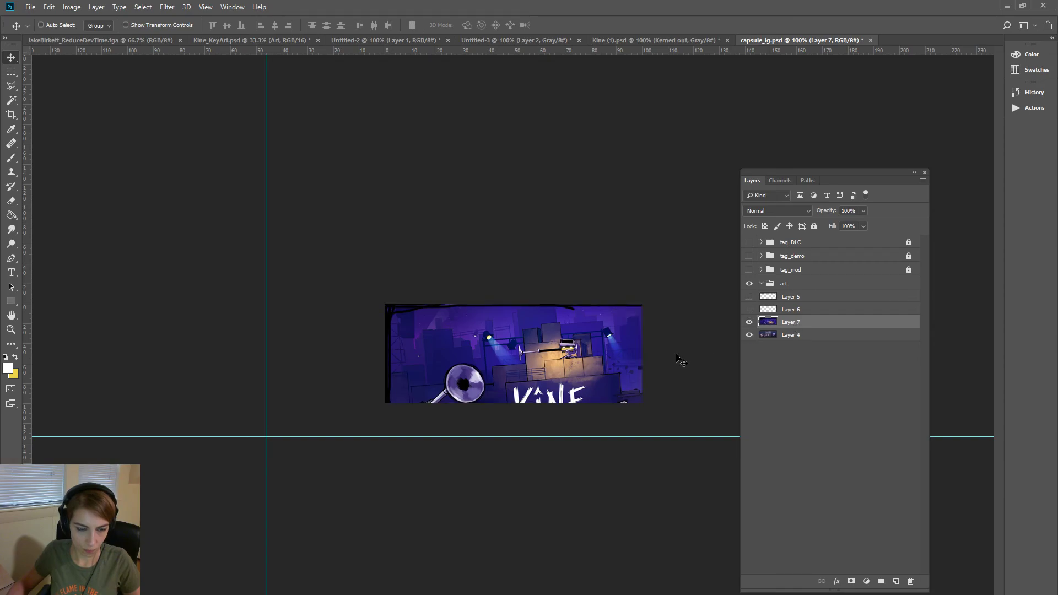
mouse_move(684, 359)
mouse_down()
mouse_move(501, 232)
mouse_move(449, 210)
mouse_up()
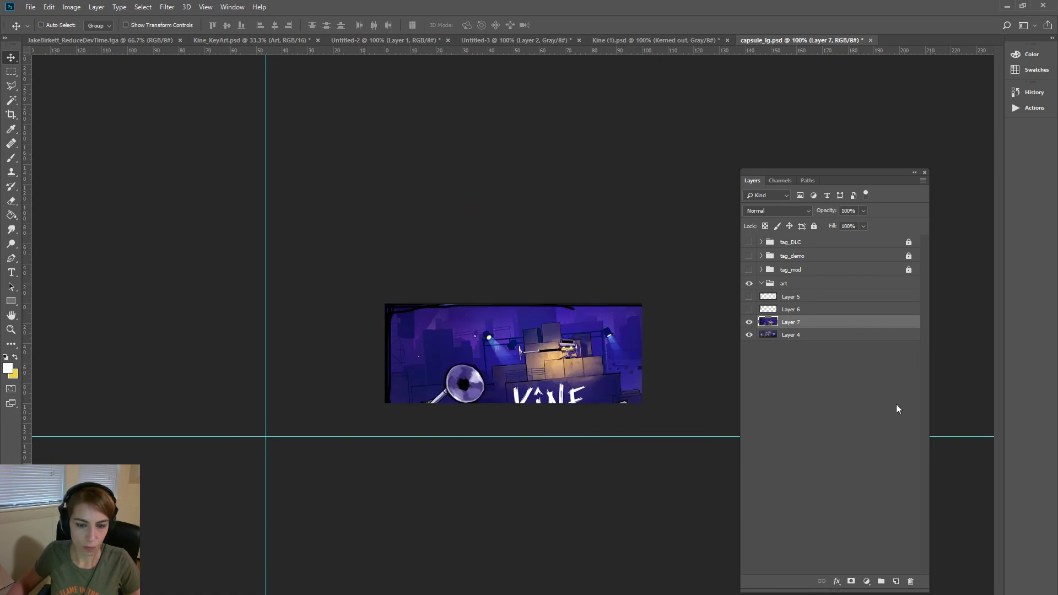
click(911, 581)
click(475, 248)
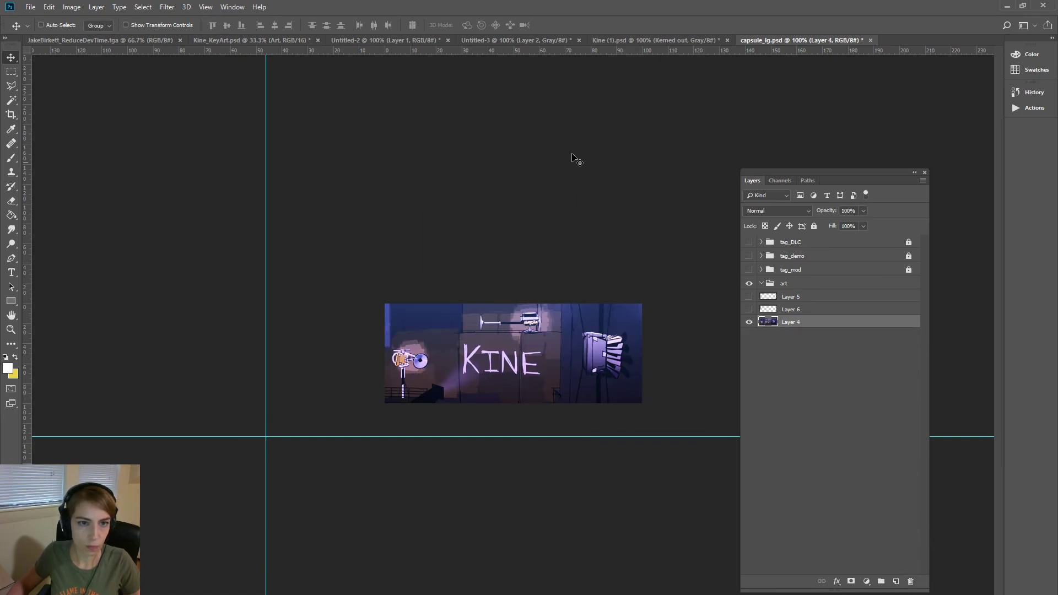
- Cycle through Untitled-3, Untitled-2 and Kine (1).psd to reach the Kine_KeyArt document
click(529, 37)
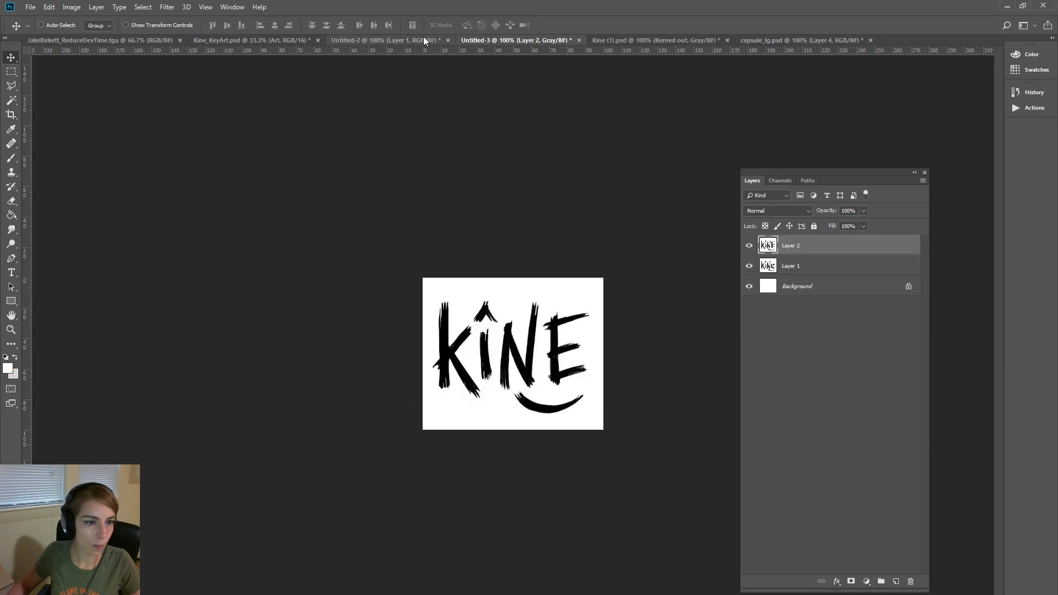
click(388, 39)
click(672, 39)
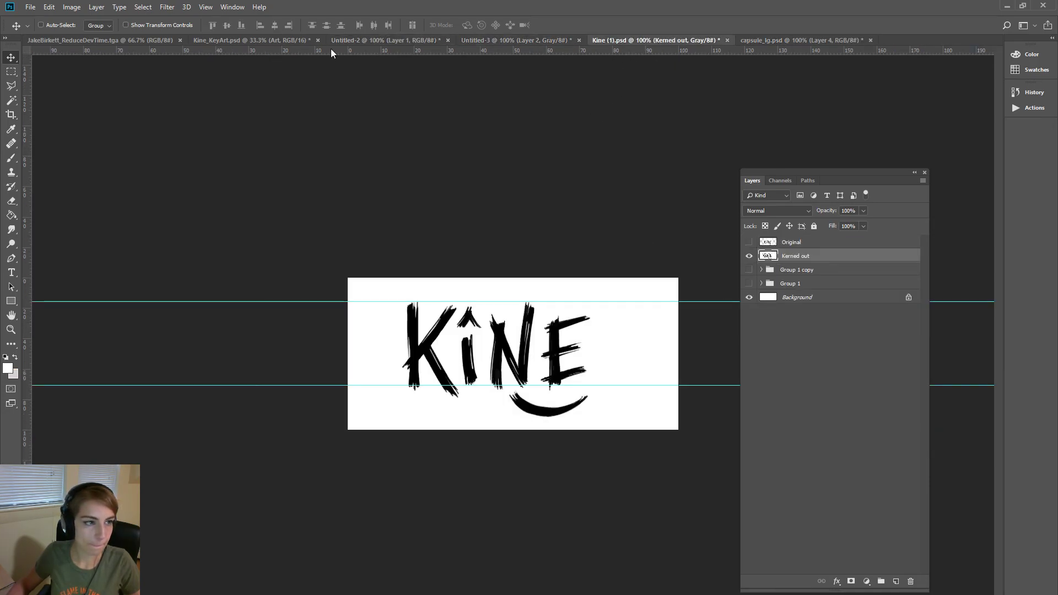
click(264, 41)
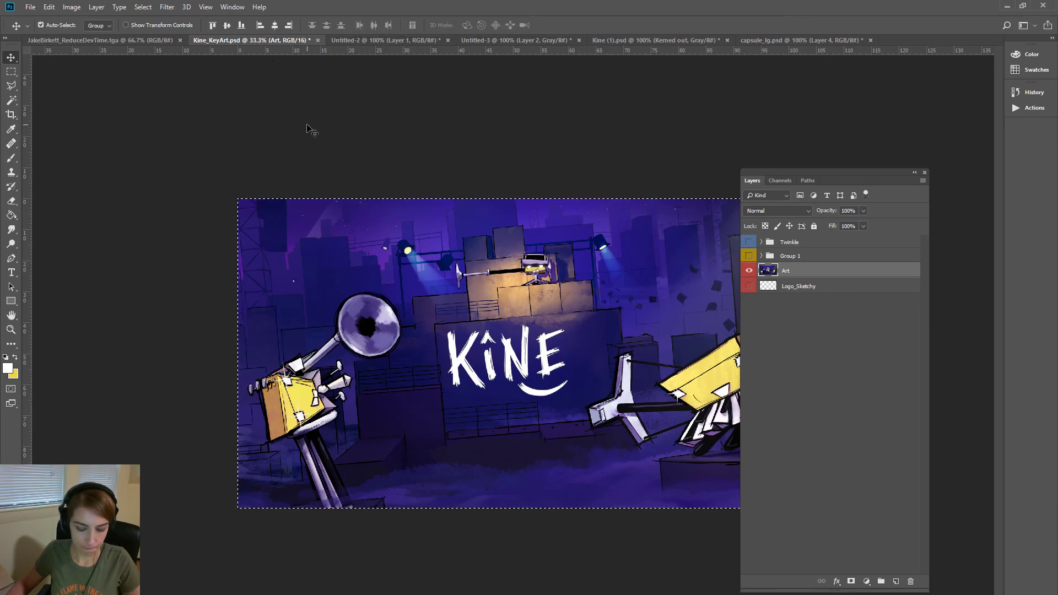
- Paste the Kine key art into capsule_lg and start shrinking it onto the canvas
click(786, 40)
key(ctrl+v)
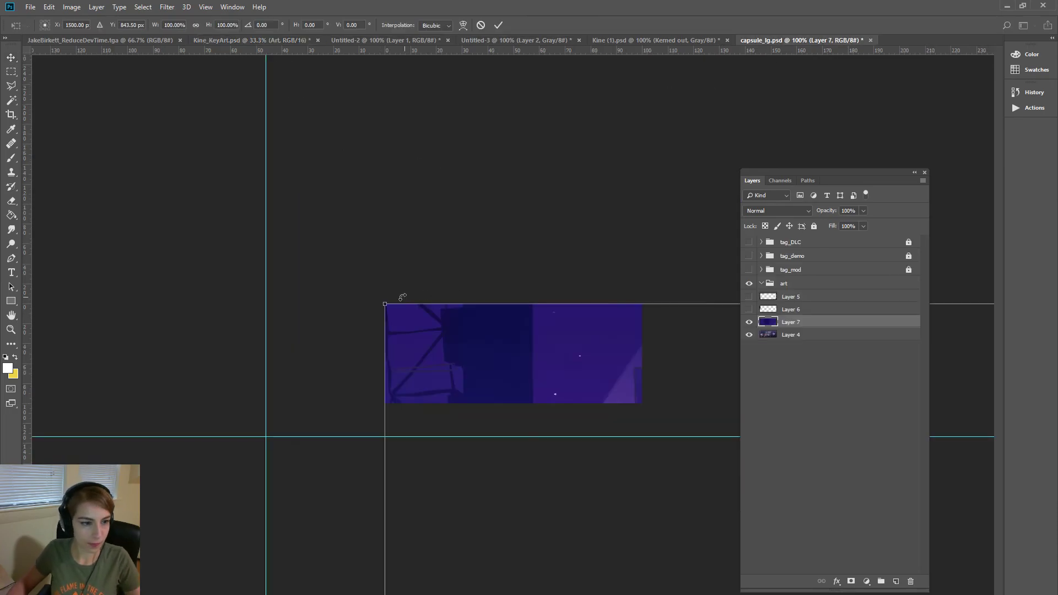
key(ctrl+t)
drag(739, 593, 695, 590)
drag(782, 584, 215, 229)
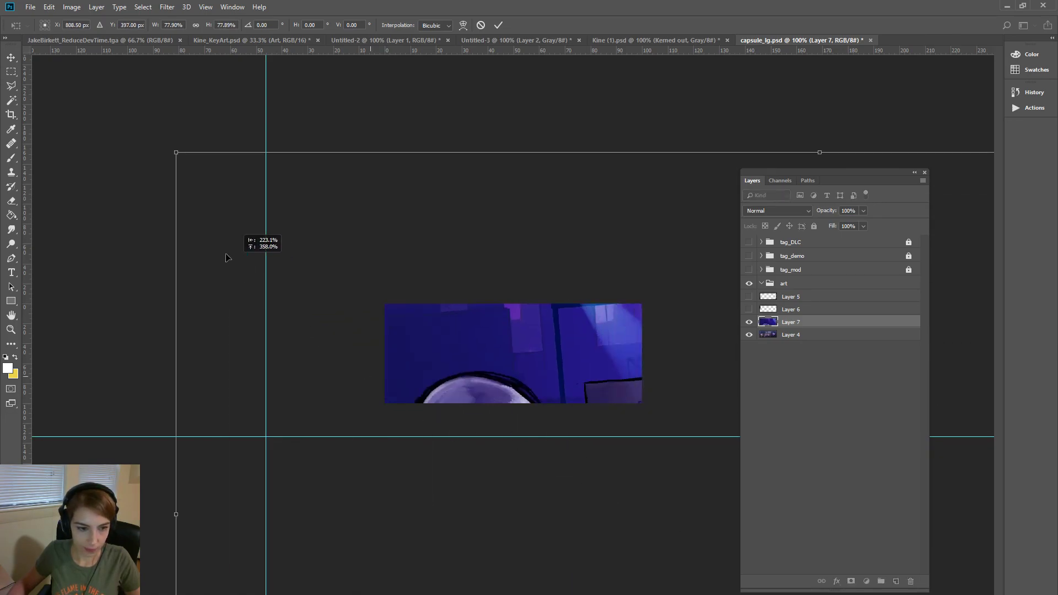
drag(173, 155, 522, 324)
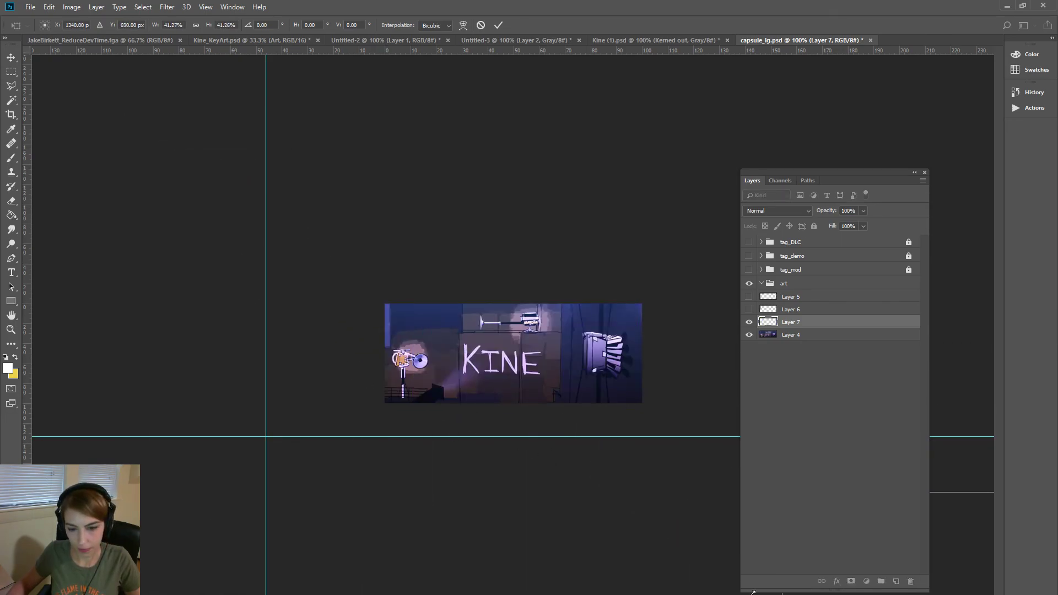
drag(618, 466, 203, 252)
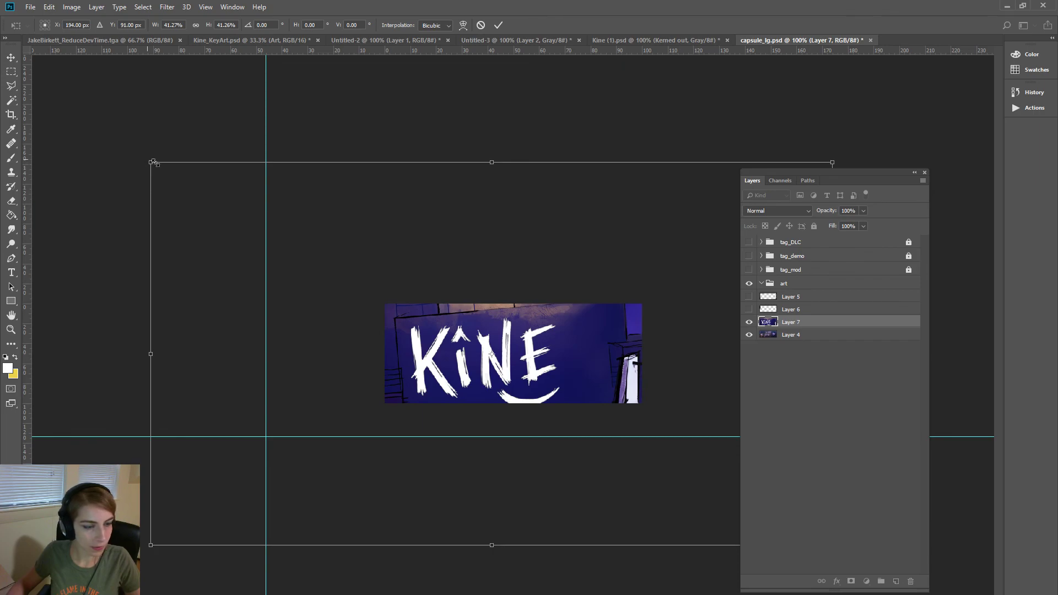
drag(153, 162, 645, 438)
mouse_move(688, 466)
mouse_down()
mouse_move(551, 386)
mouse_move(424, 333)
mouse_up()
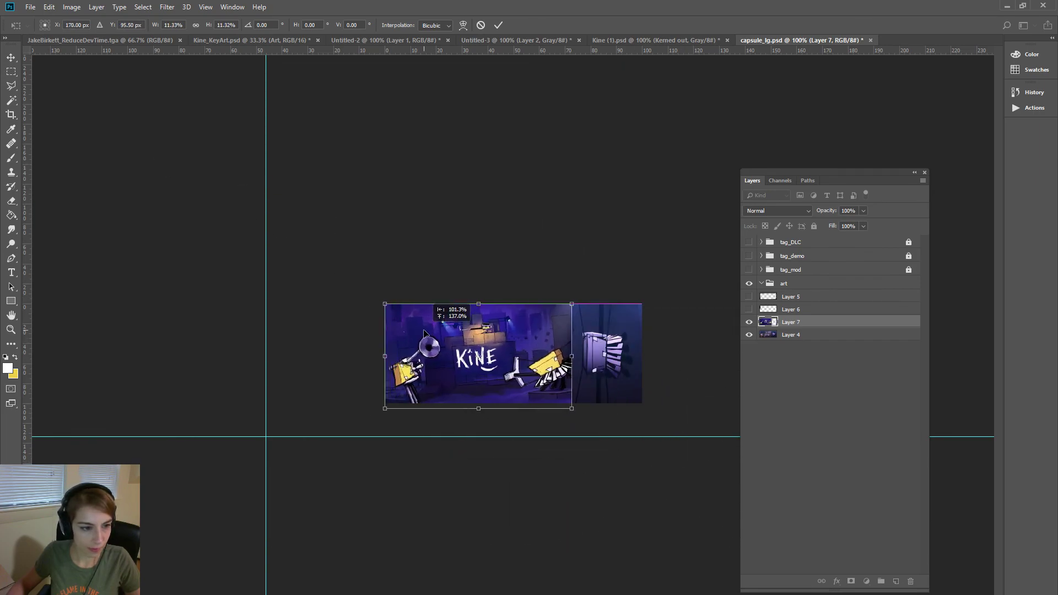
- Fine-tune the key art's scale to about 15.6% so it covers the capsule, centred vertically
drag(571, 408, 643, 444)
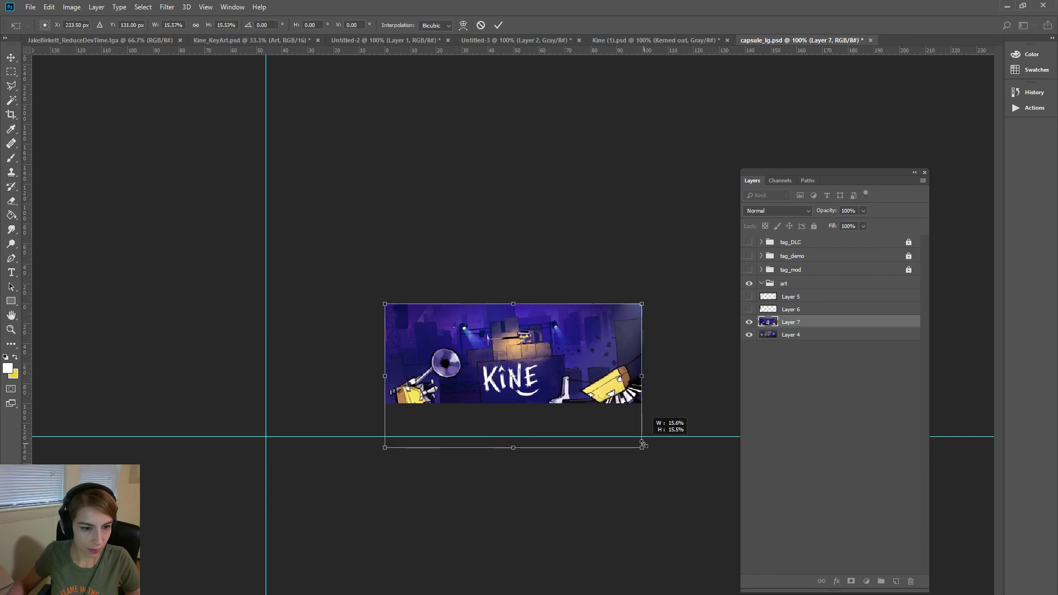
drag(643, 444, 648, 447)
drag(584, 396, 582, 374)
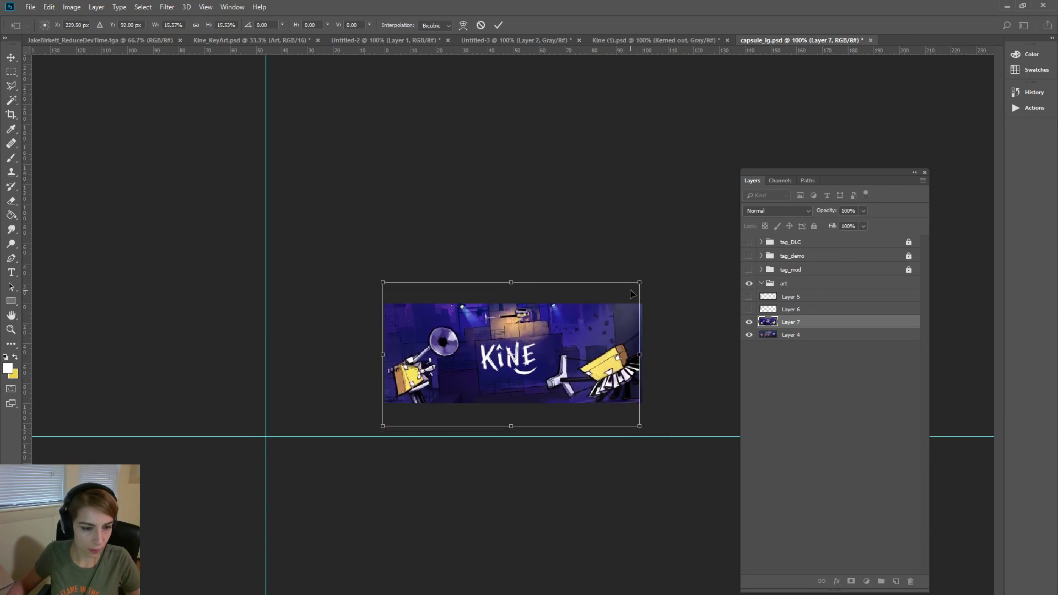
drag(602, 329, 606, 330)
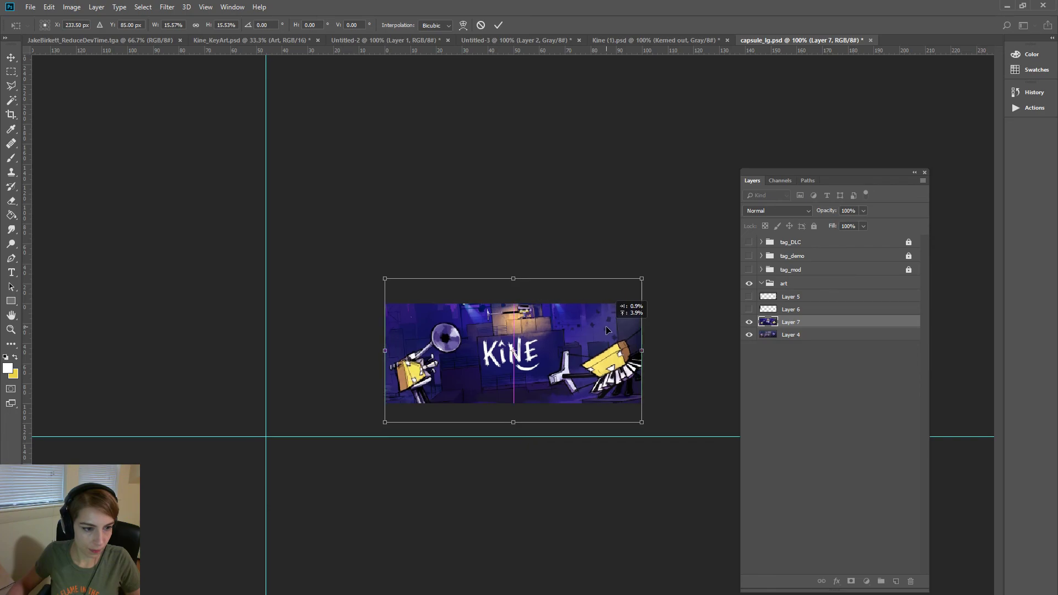
drag(642, 422, 640, 426)
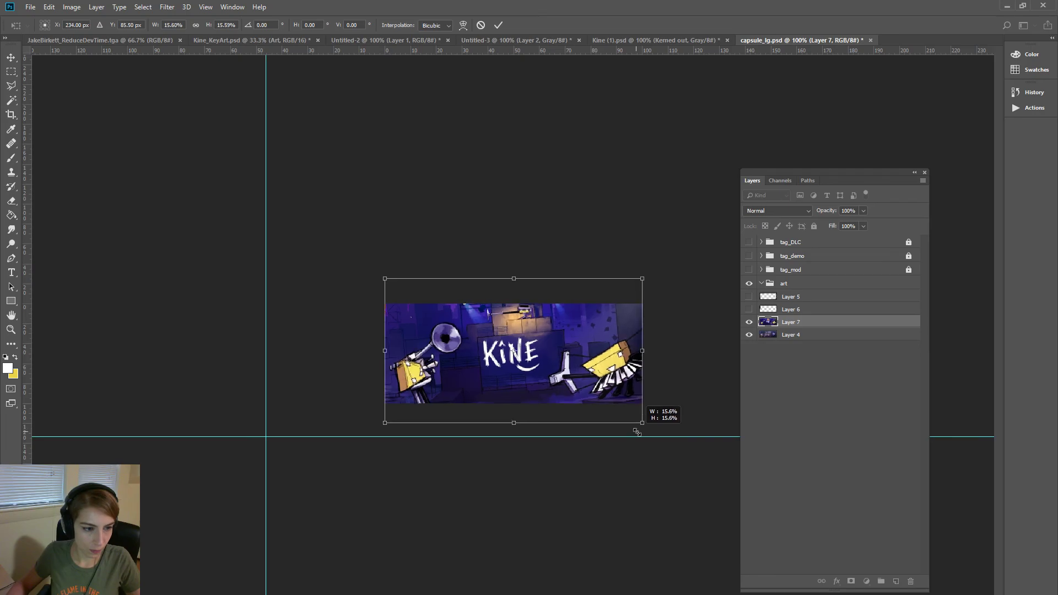
key(ctrl+plus)
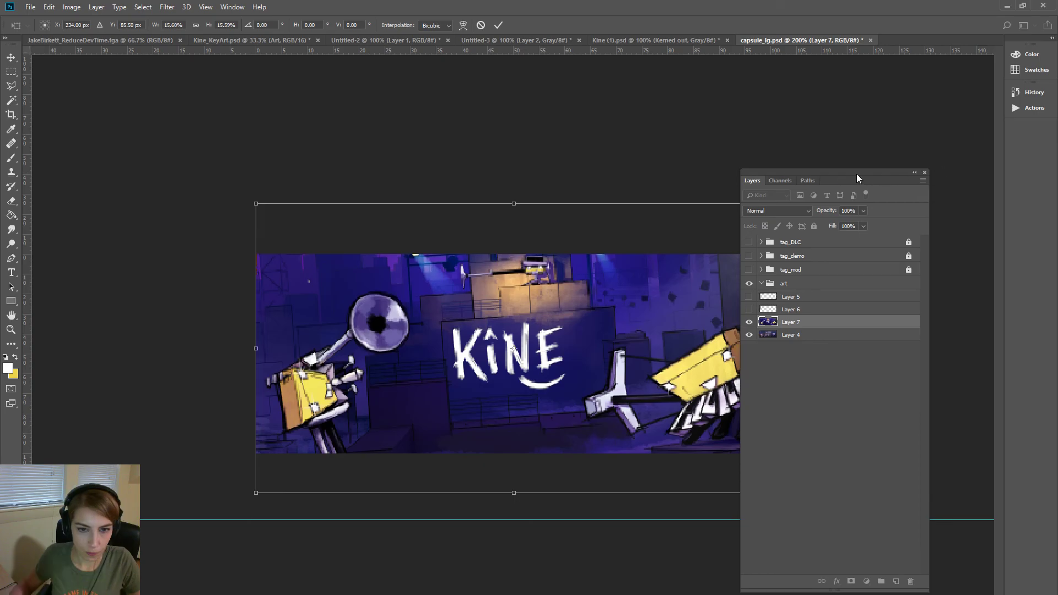
drag(857, 172, 977, 171)
mouse_move(661, 375)
mouse_down()
mouse_move(617, 380)
mouse_move(660, 376)
mouse_up()
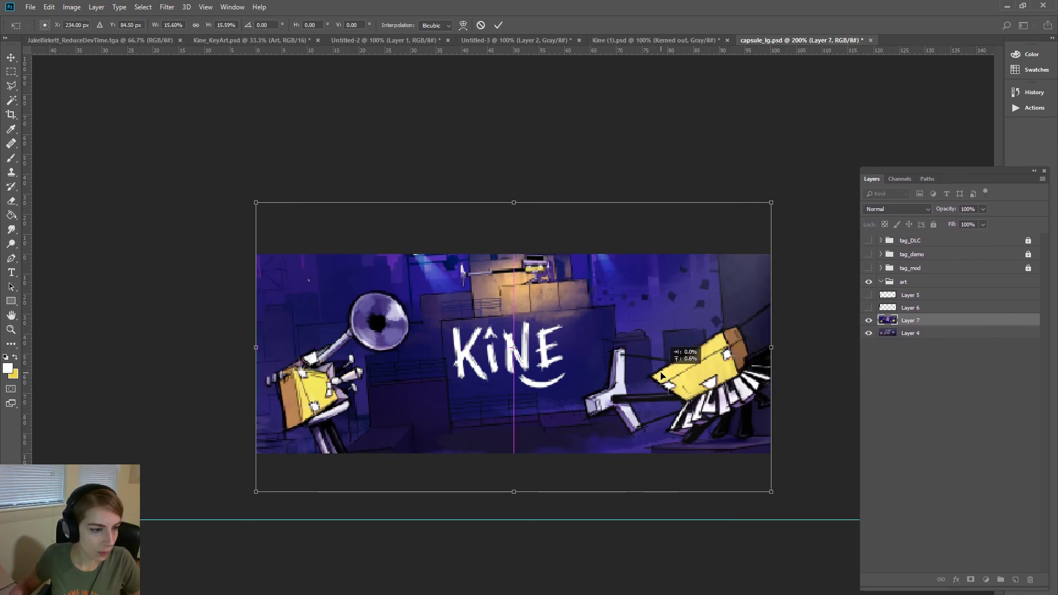
drag(771, 491, 768, 498)
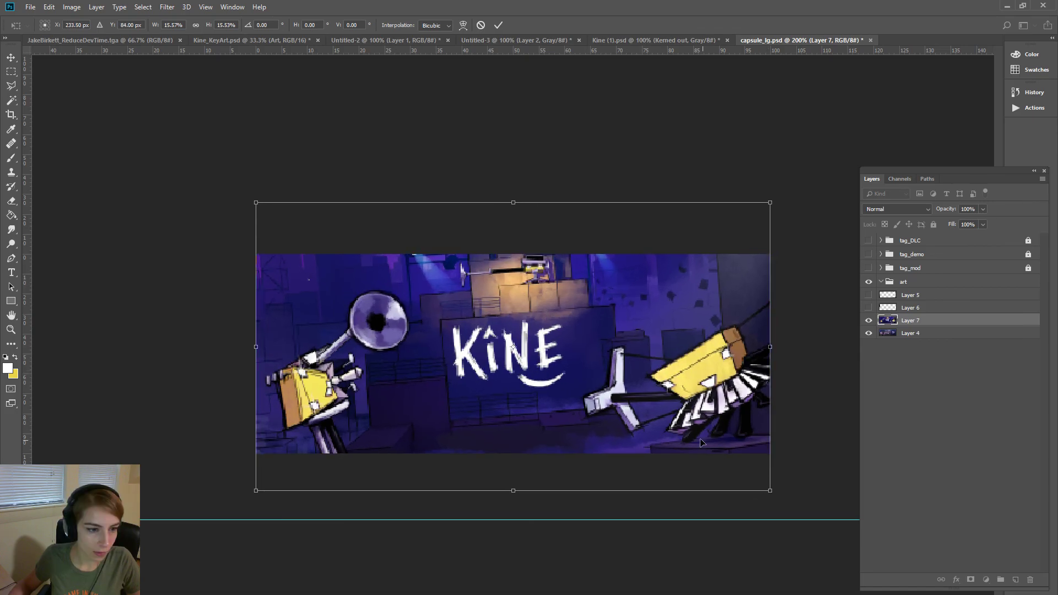
mouse_move(700, 442)
mouse_down()
mouse_move(665, 388)
mouse_move(662, 399)
mouse_up()
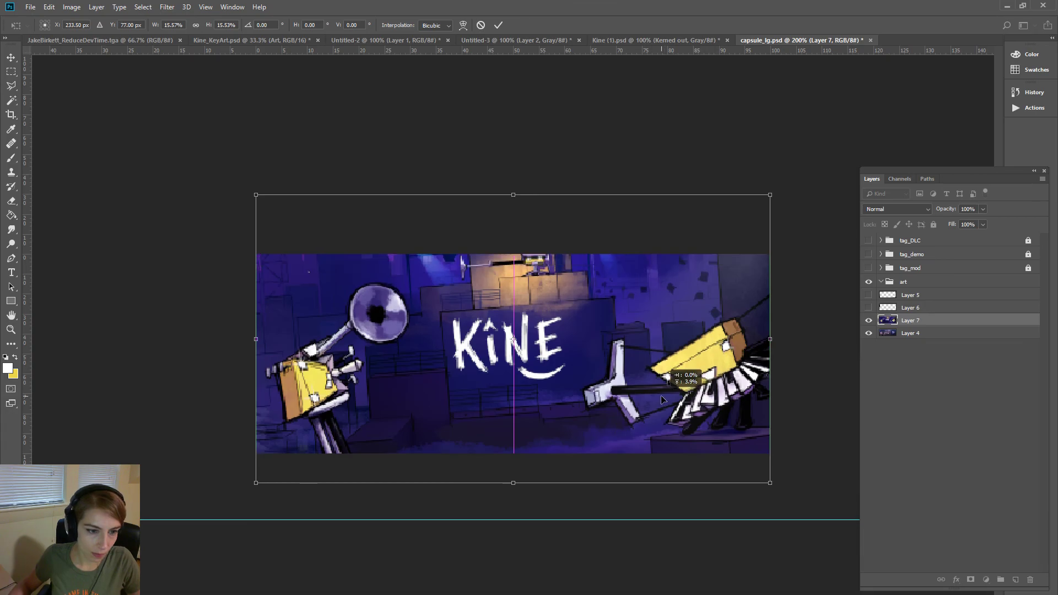
drag(662, 399, 663, 409)
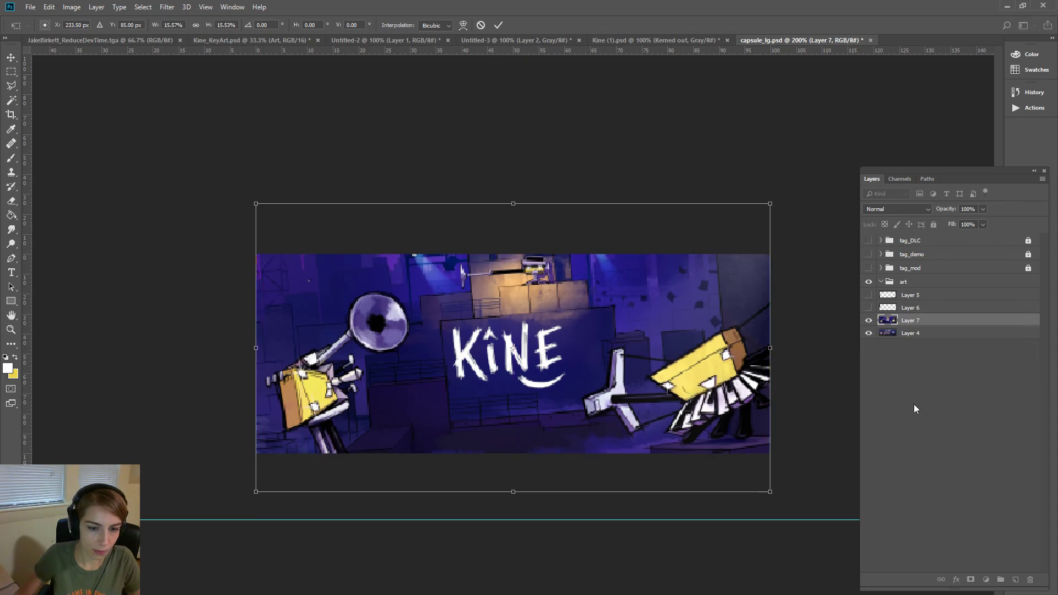
- Nudge the key art into final position with the arrow keys and finish the transform
key(Down)
key(Down)
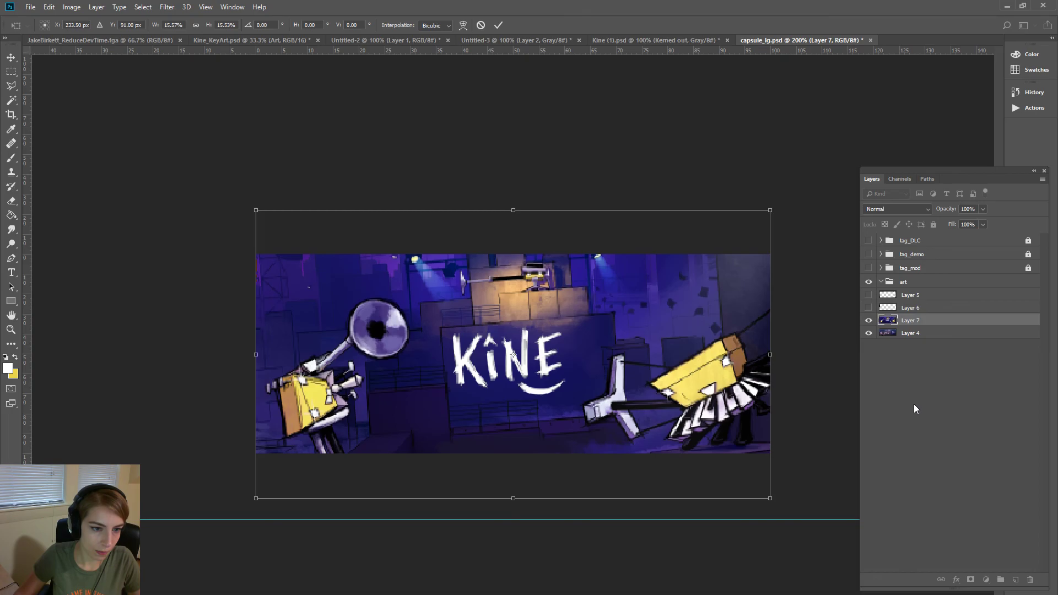
key(Down)
key(Down)
key(Up)
key(Up)
key(Up)
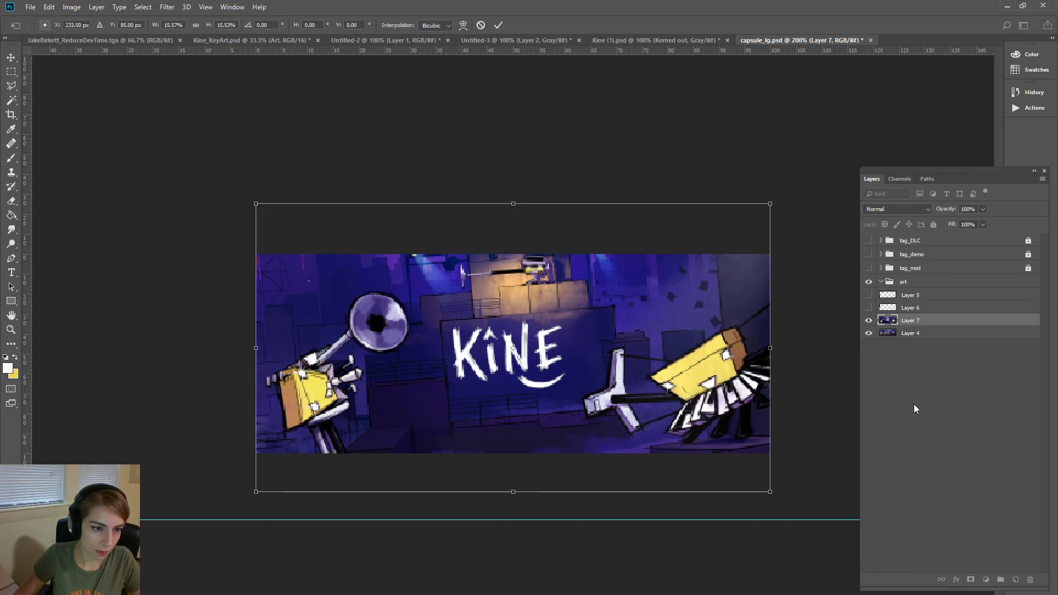
key(Up)
key(Up)
key(Up)
key(Up)
key(Down)
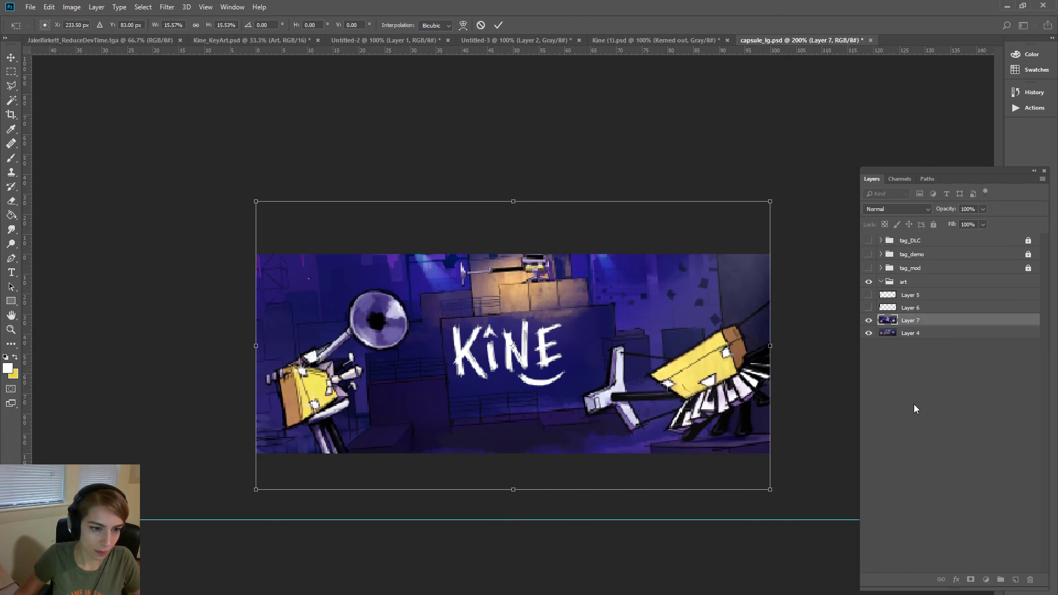
key(Down)
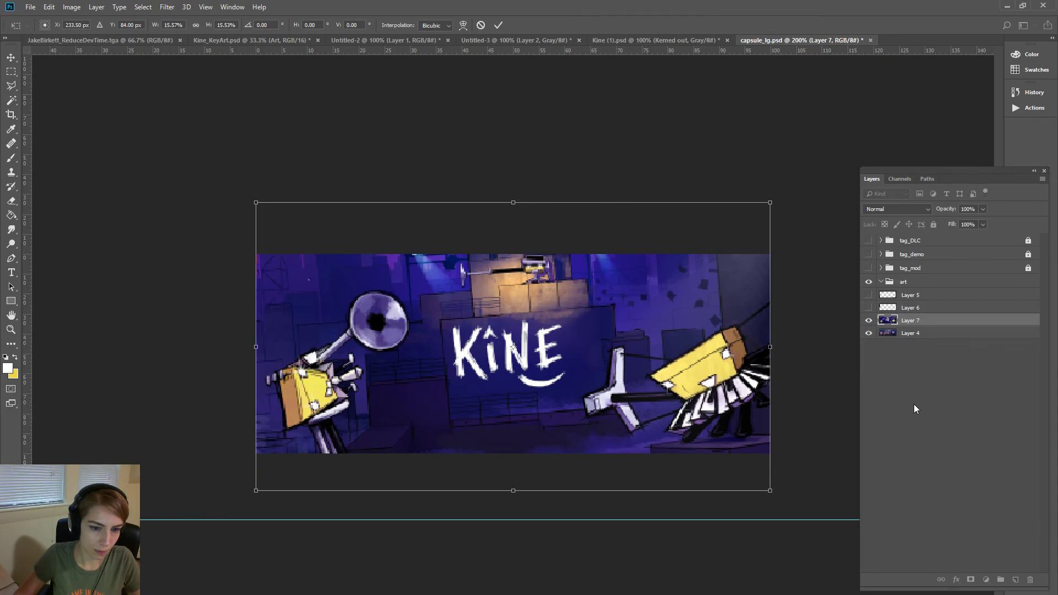
key(ctrl+s)
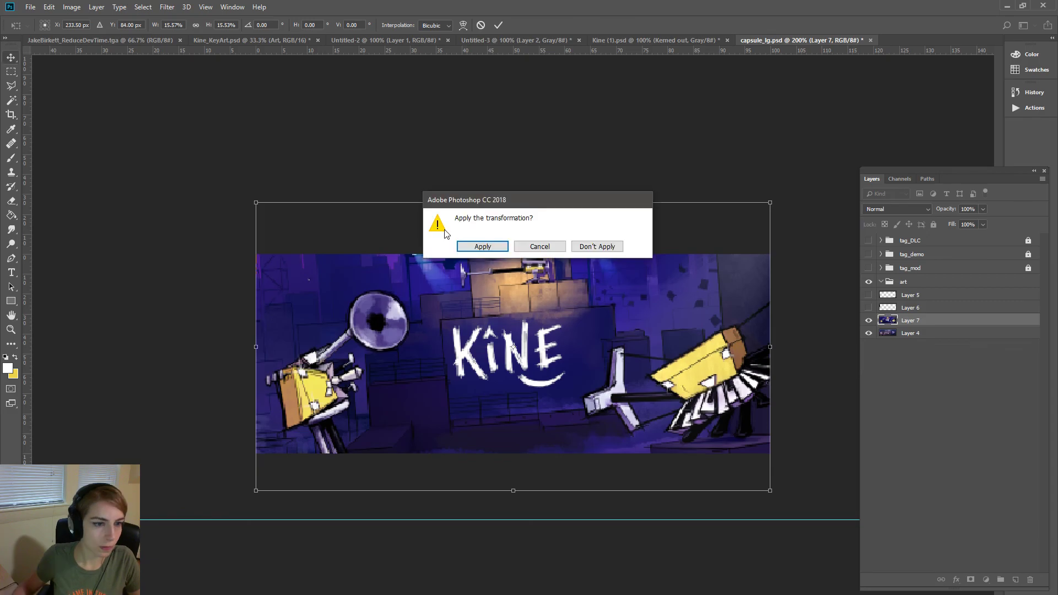
- Apply the pending resize and zoom back out to the whole capsule
click(481, 246)
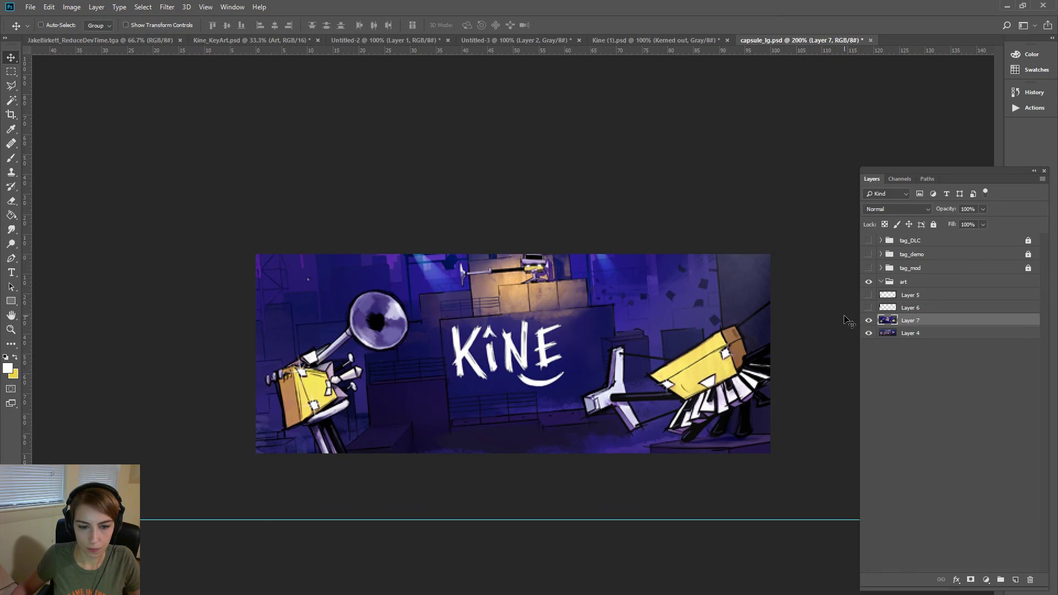
key(ctrl)
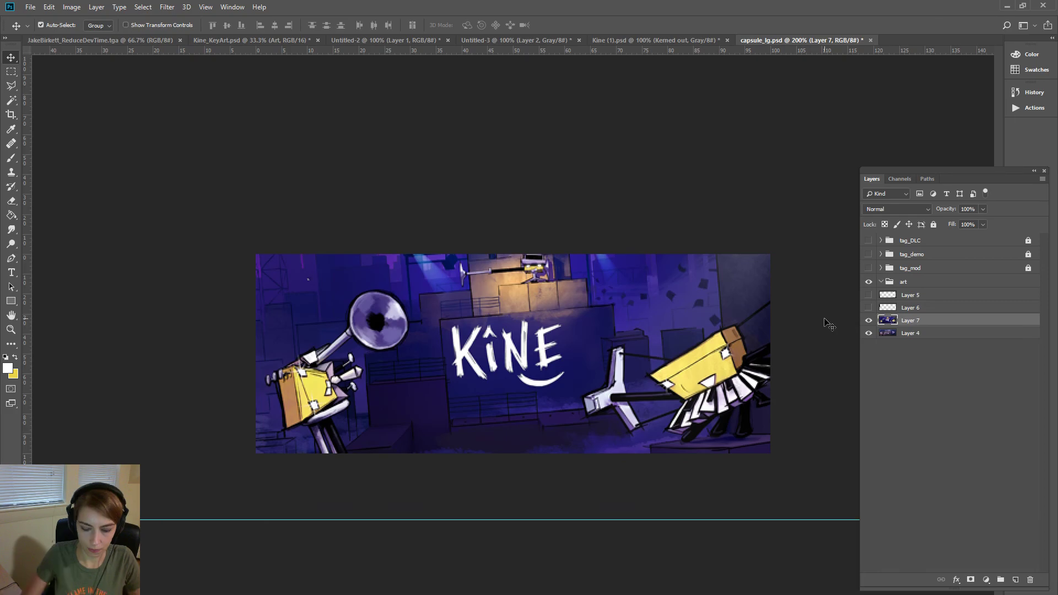
key(ctrl+minus)
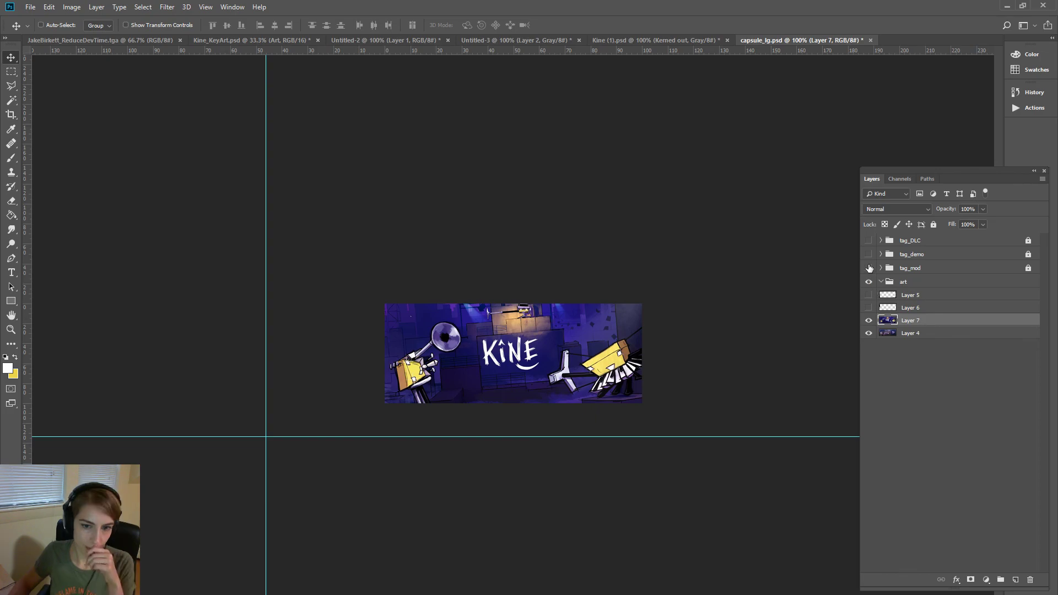
- Show Layers 5 and 6 as the border frame, then toggle Layer 7 to compare with the old art
click(868, 295)
click(869, 308)
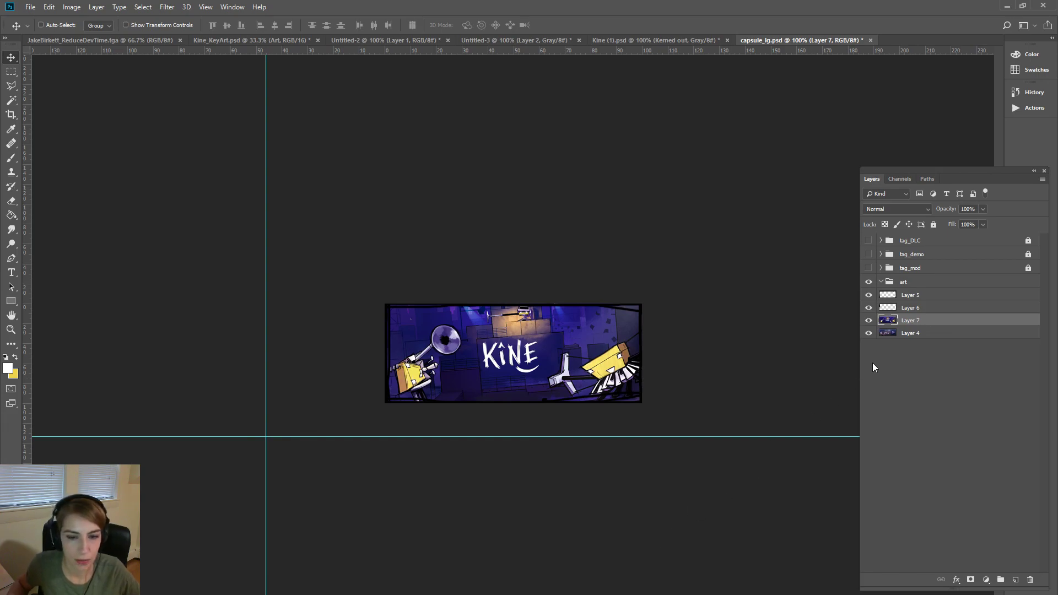
click(868, 320)
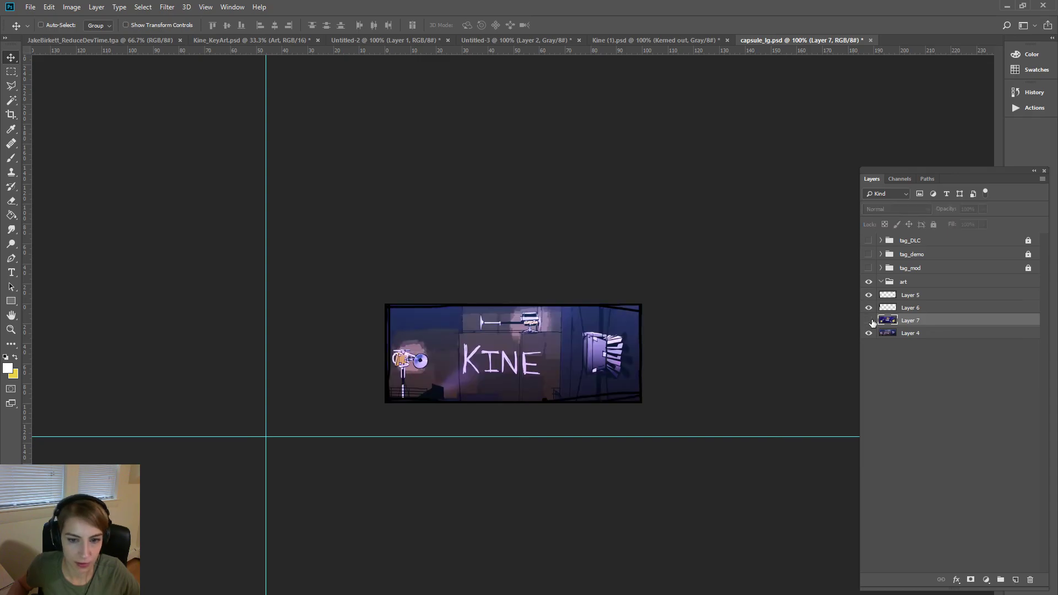
click(869, 320)
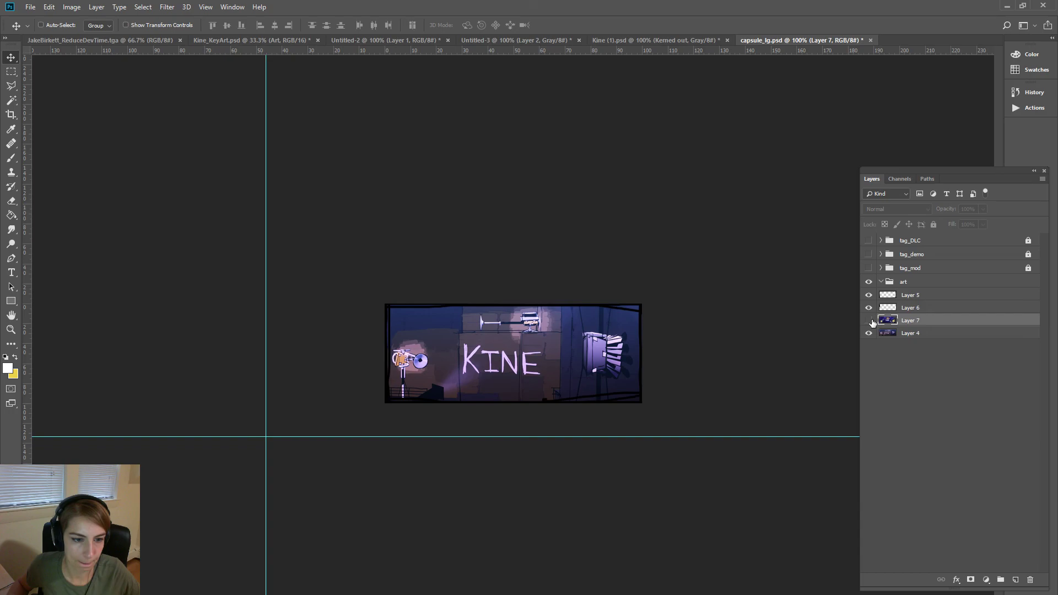
click(868, 321)
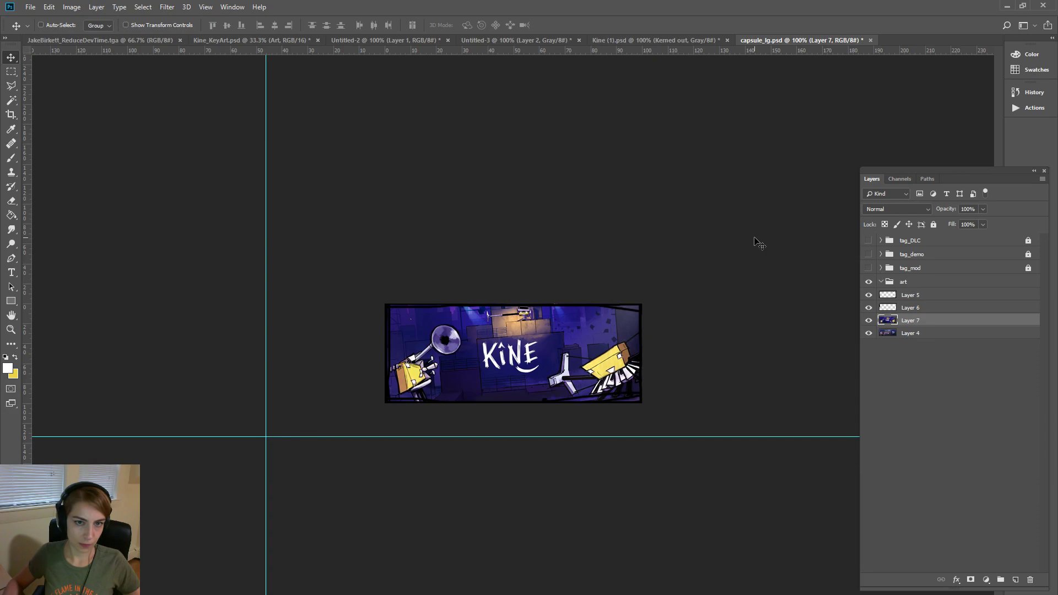
- Merge the art and border into Layer 7 and select the entire image
key(ctrl+z)
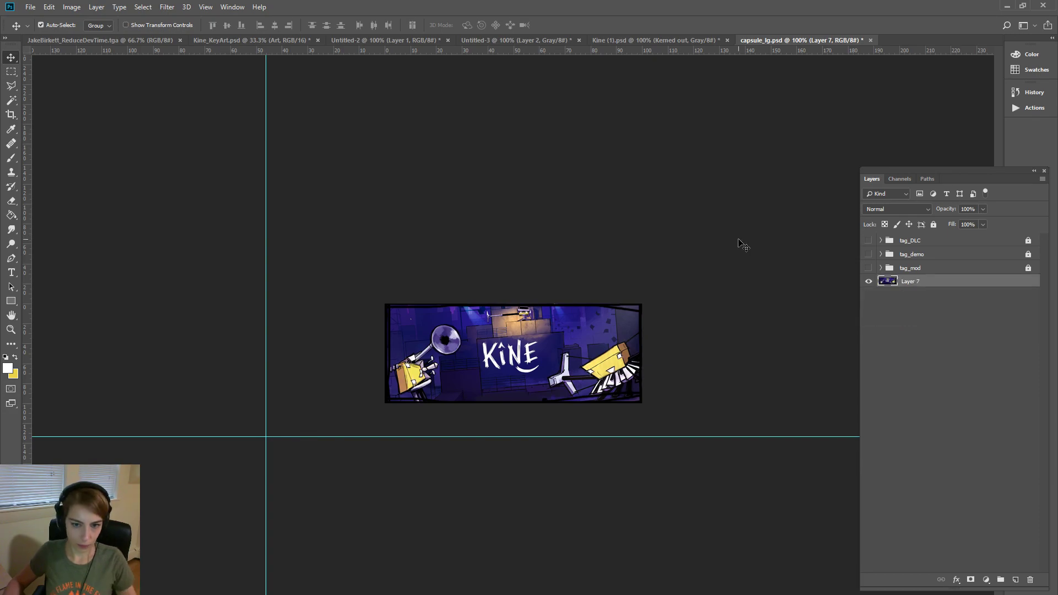
key(ctrl+a)
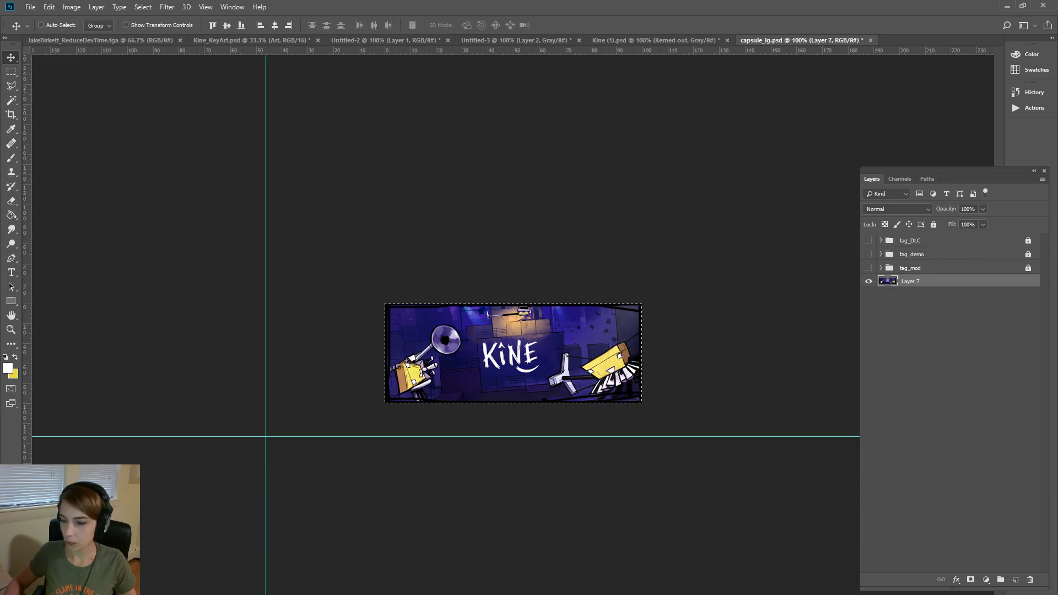